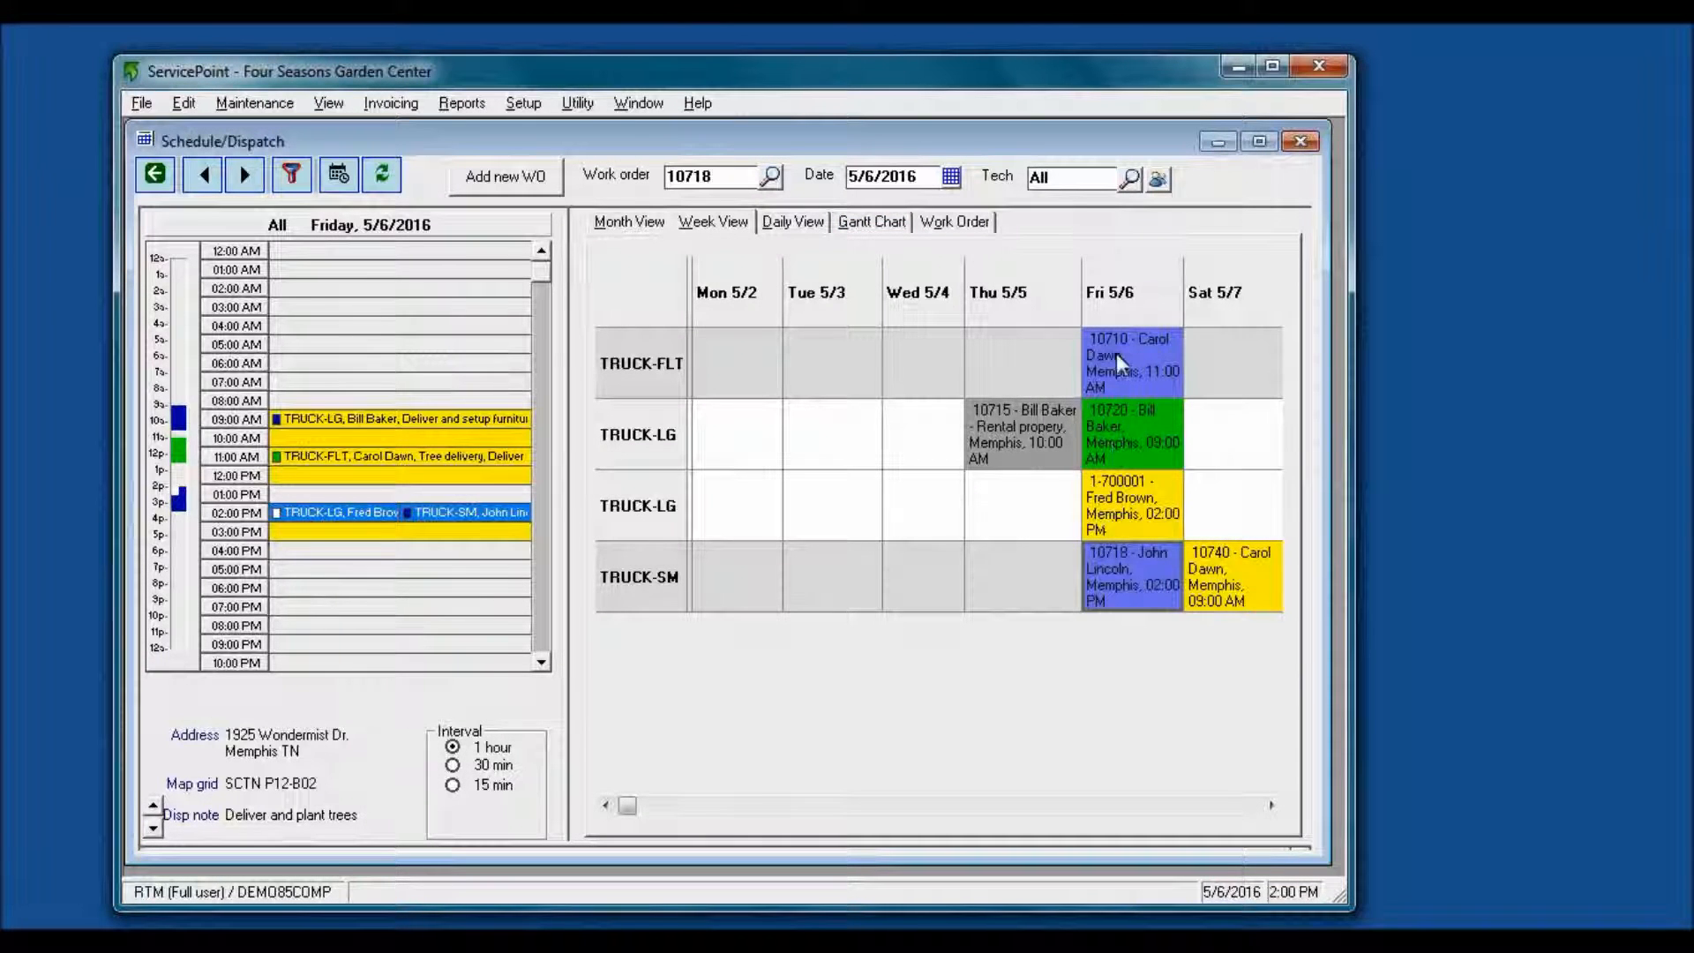
Step: Open the Friday 5/6 TRUCK-FLT work order for editing and minimize the schedule window behind it
{"action": "double_click", "coordinate": [1115, 353]}
{"action": "left_click", "coordinate": [992, 388]}
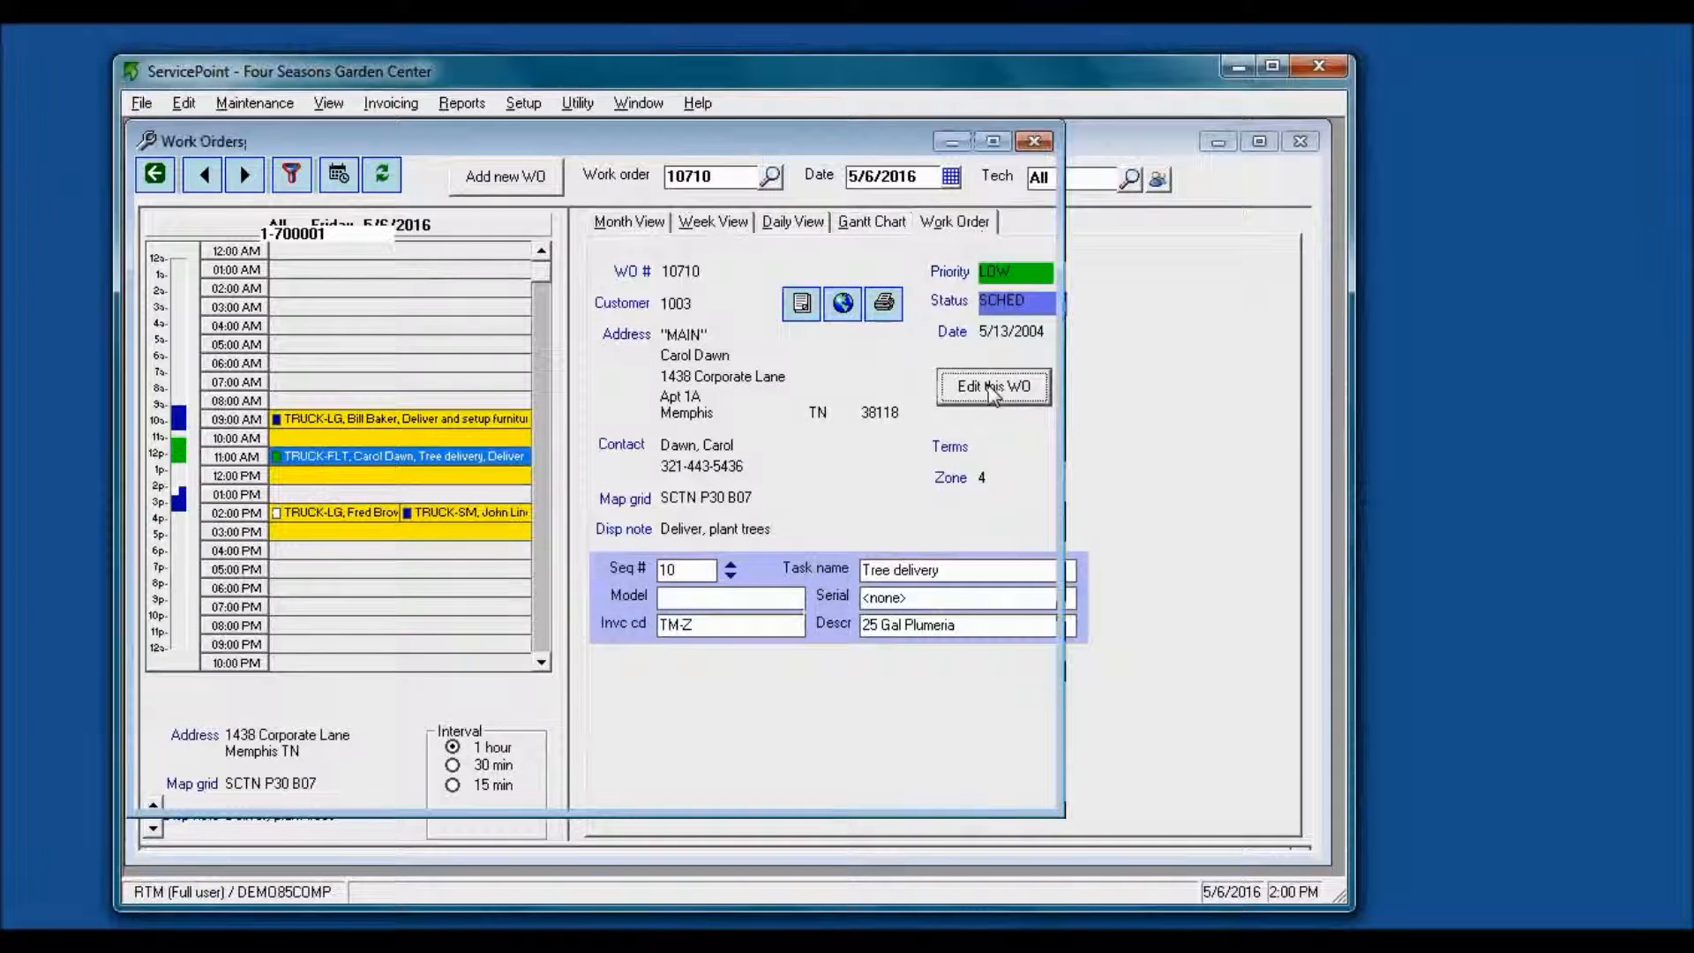
{"action": "left_click", "coordinate": [1218, 142]}
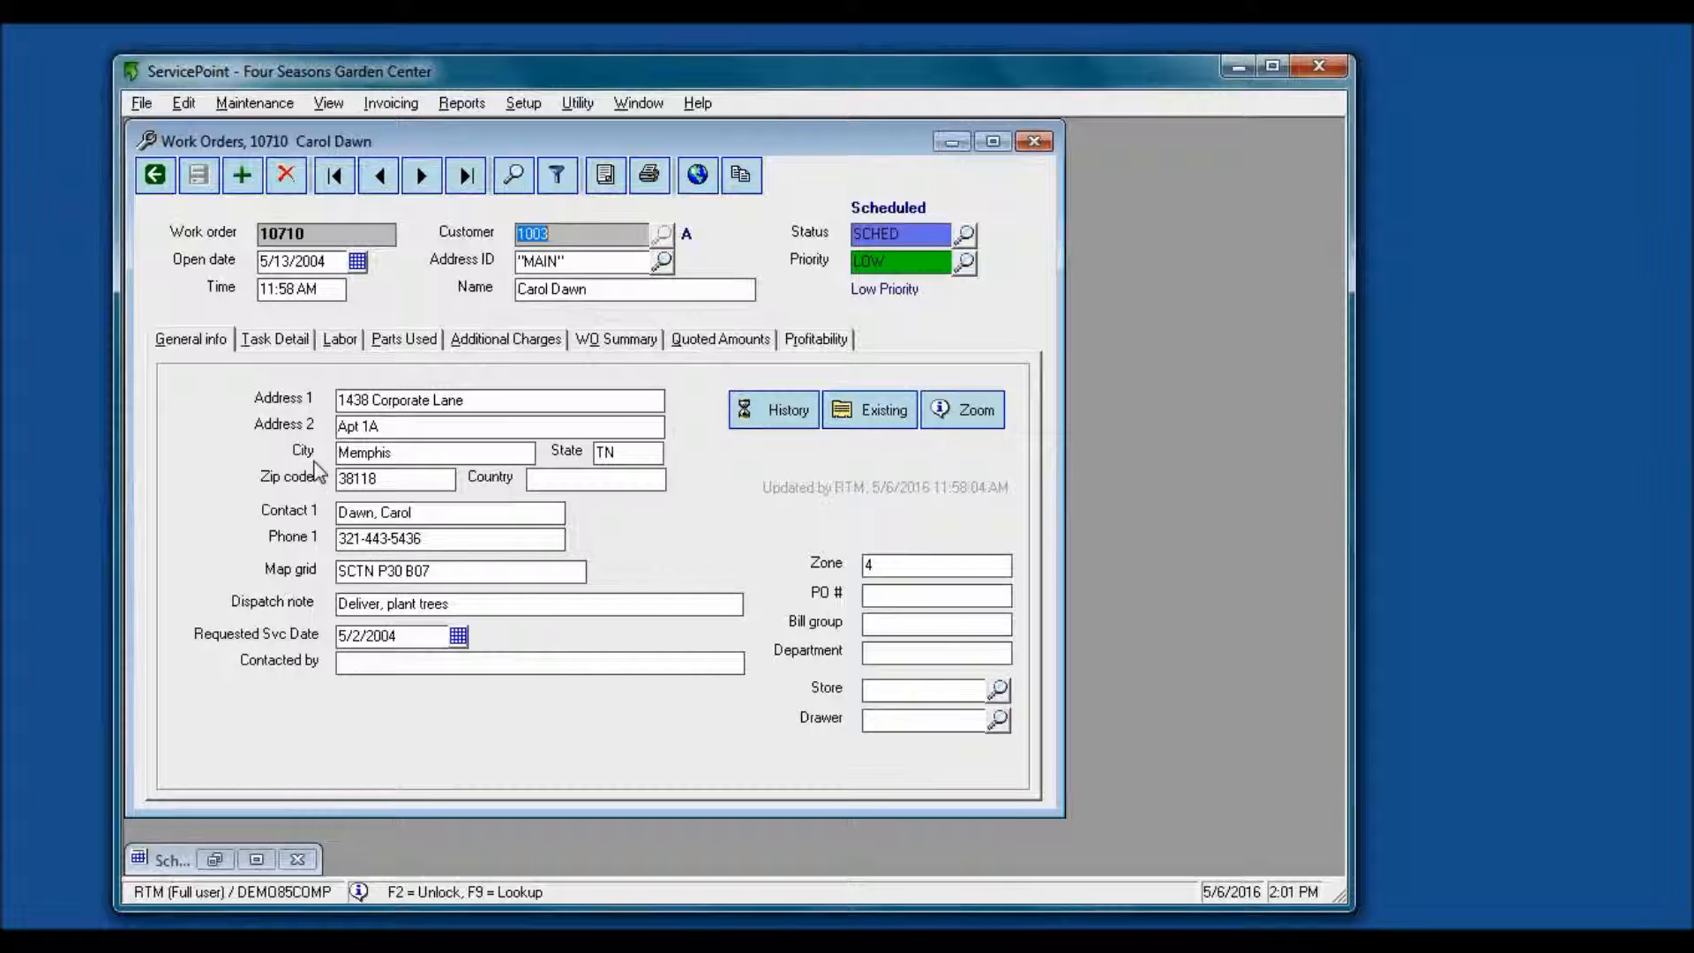
Step: Review the work order's task detail, labor lines and parts used
{"action": "left_click", "coordinate": [291, 338]}
{"action": "left_click", "coordinate": [343, 343]}
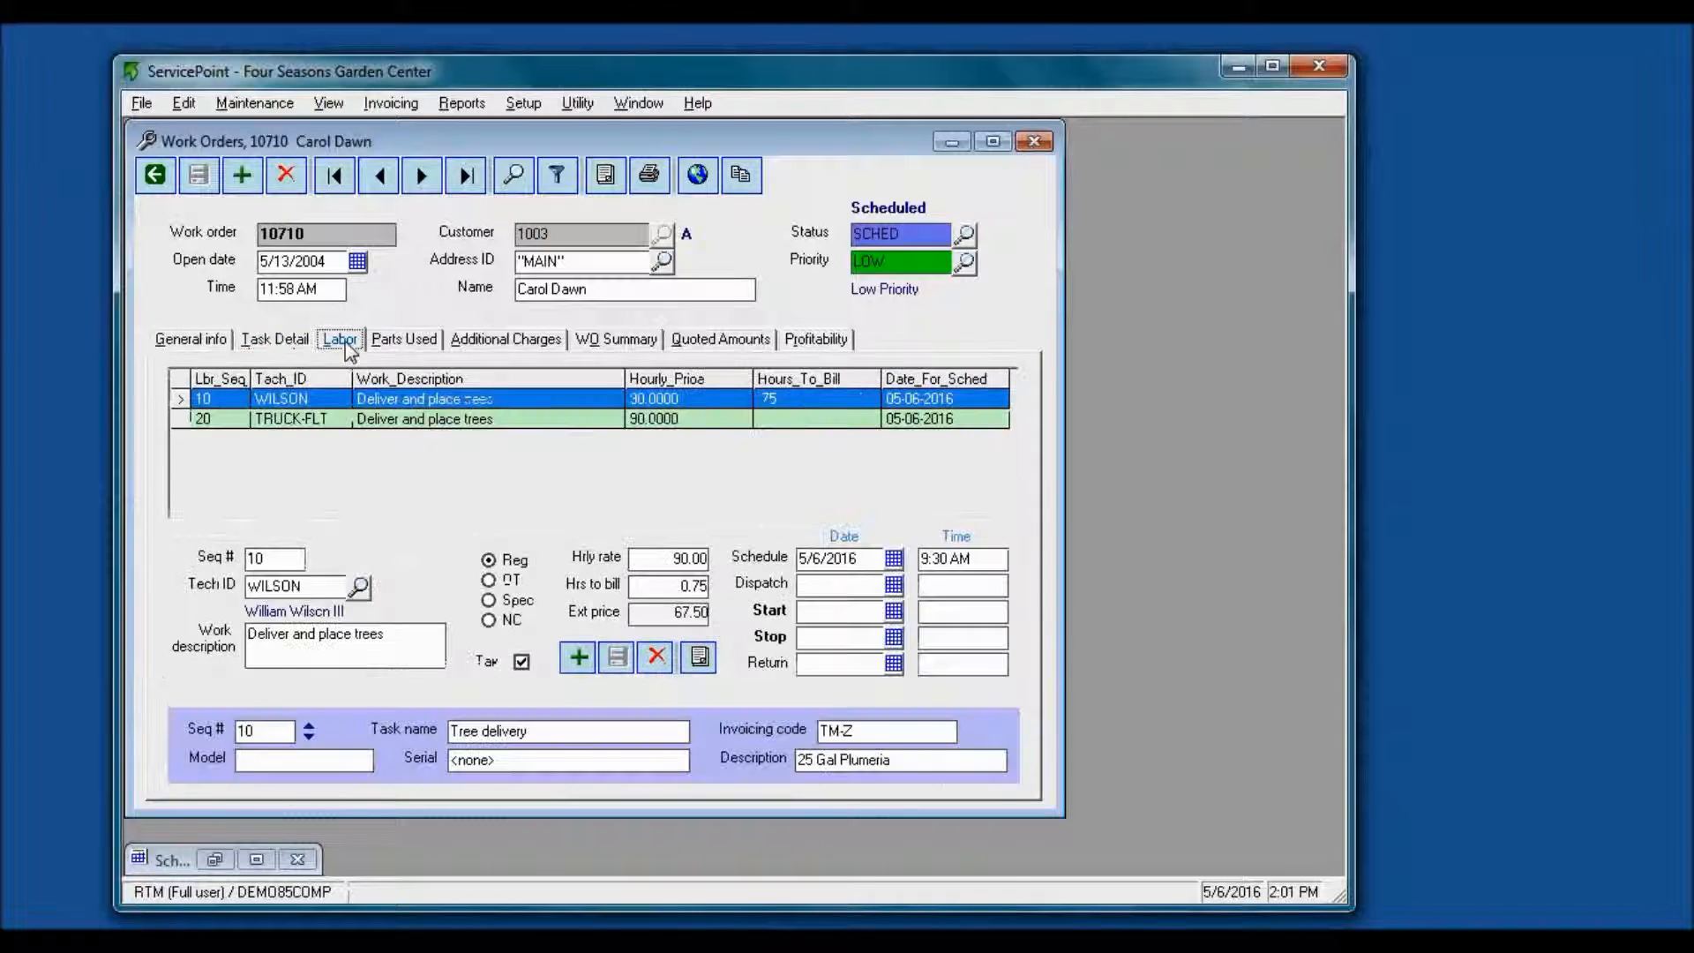
{"action": "left_click", "coordinate": [391, 349]}
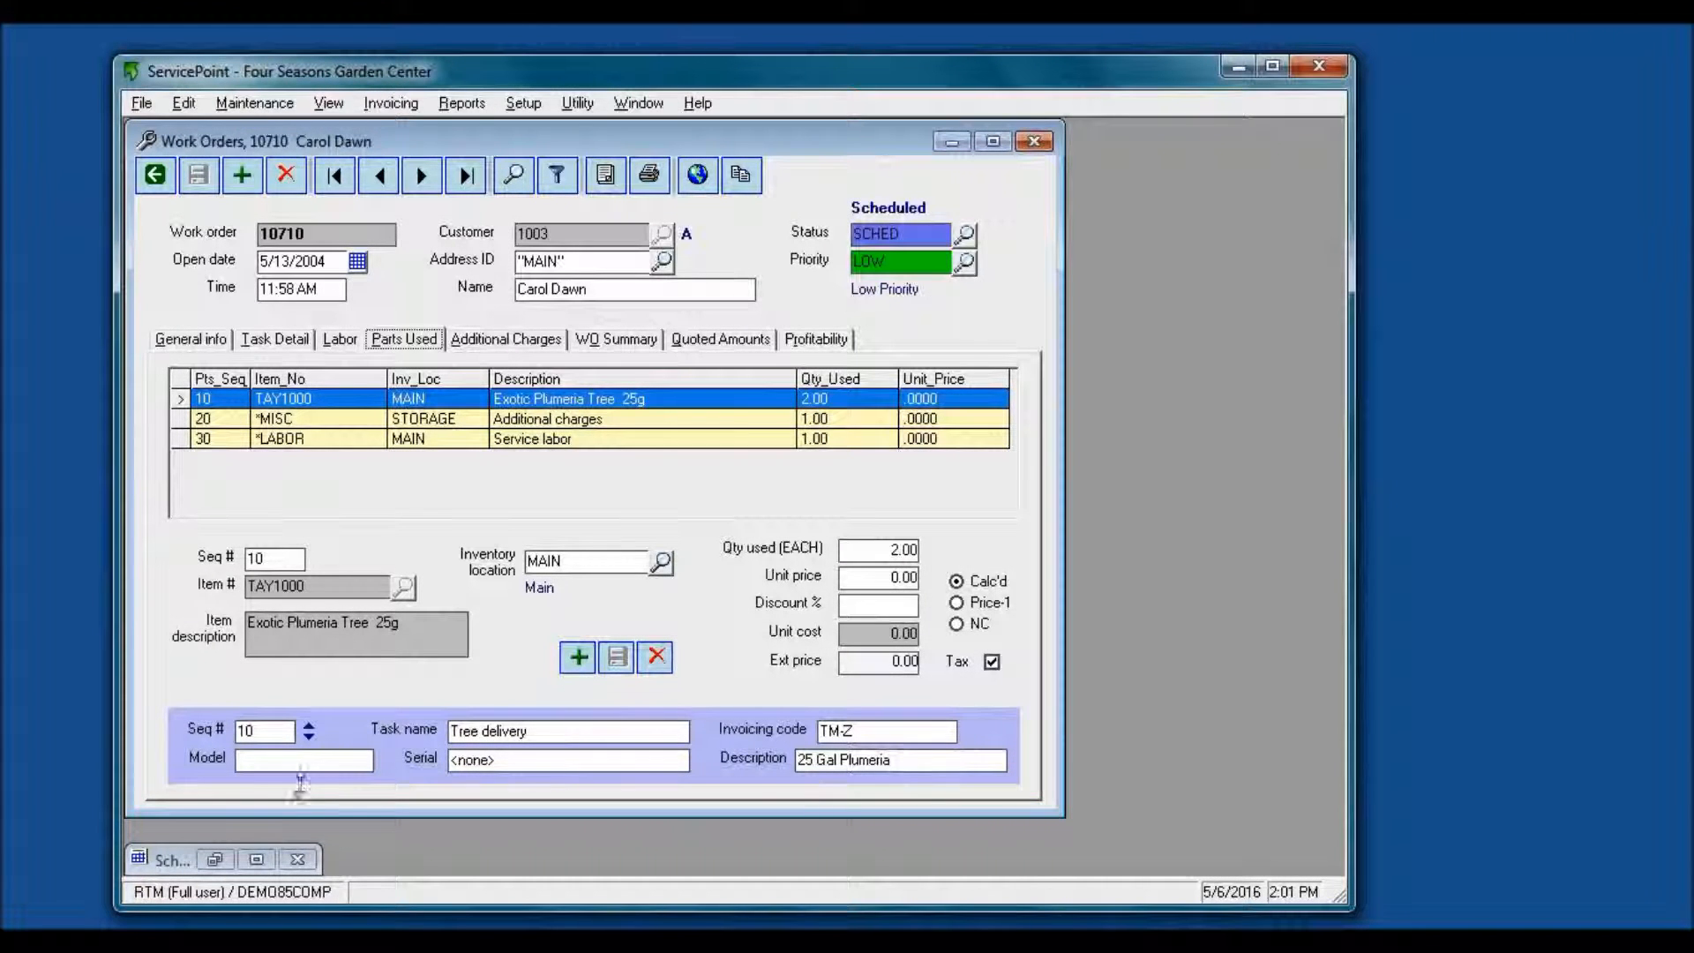
Step: Restore the Schedule/Dispatch window and compare its week and month views
{"action": "left_click", "coordinate": [216, 859]}
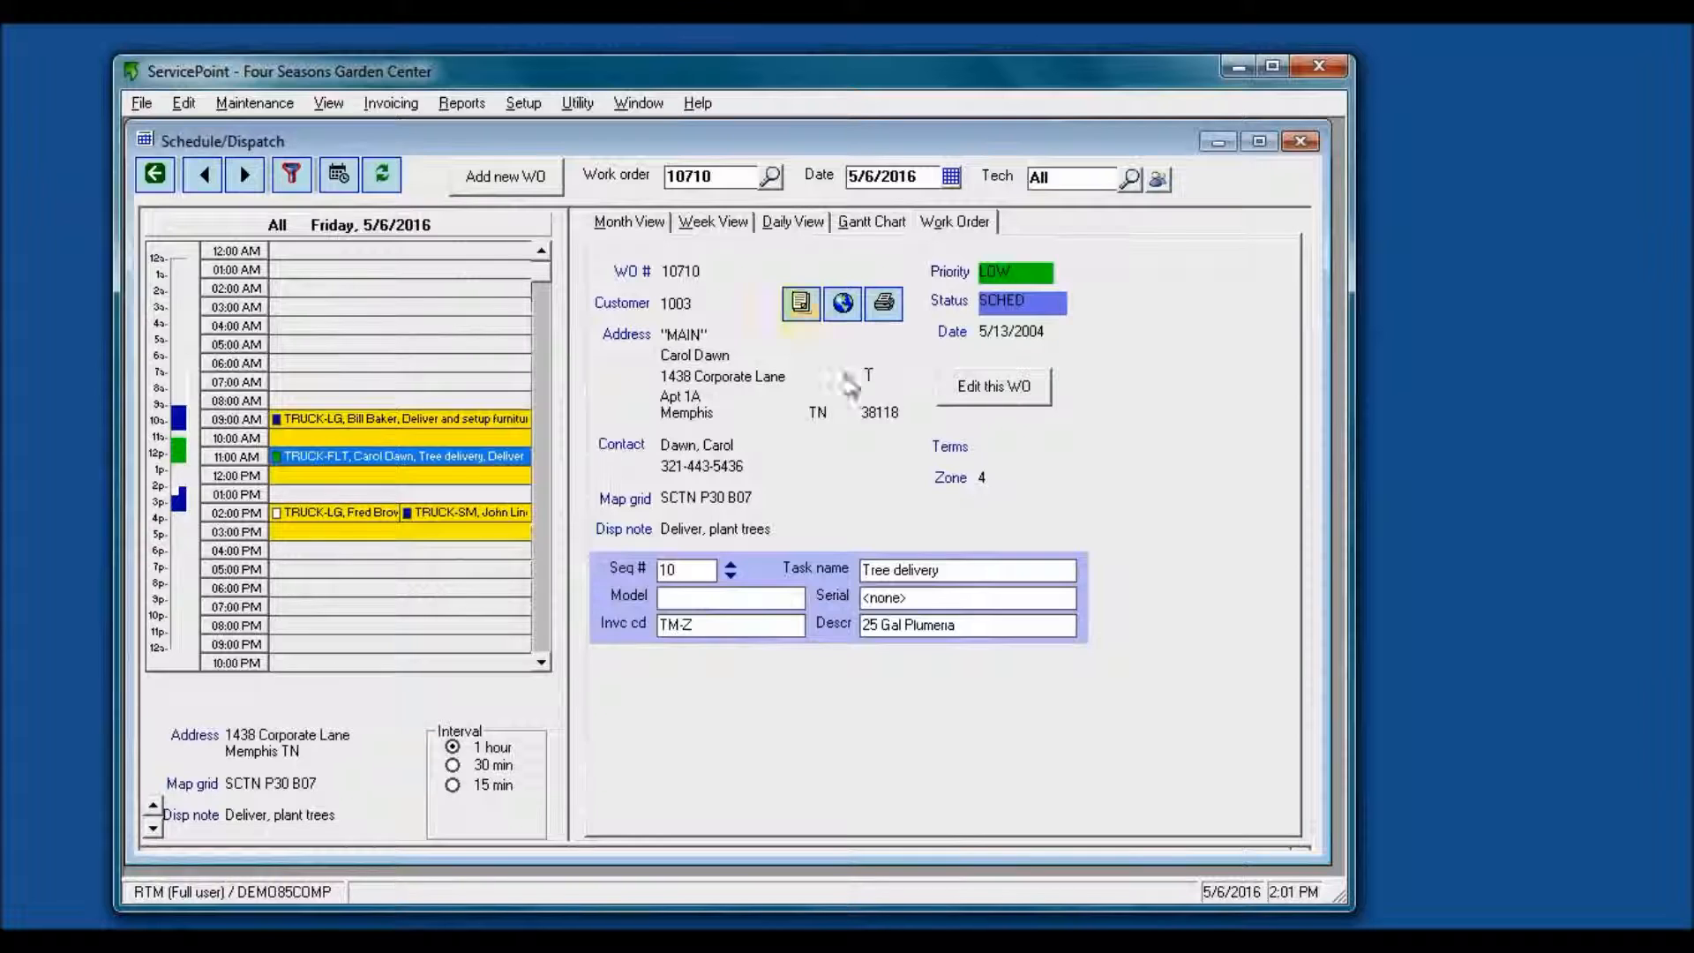
{"action": "left_click", "coordinate": [724, 224]}
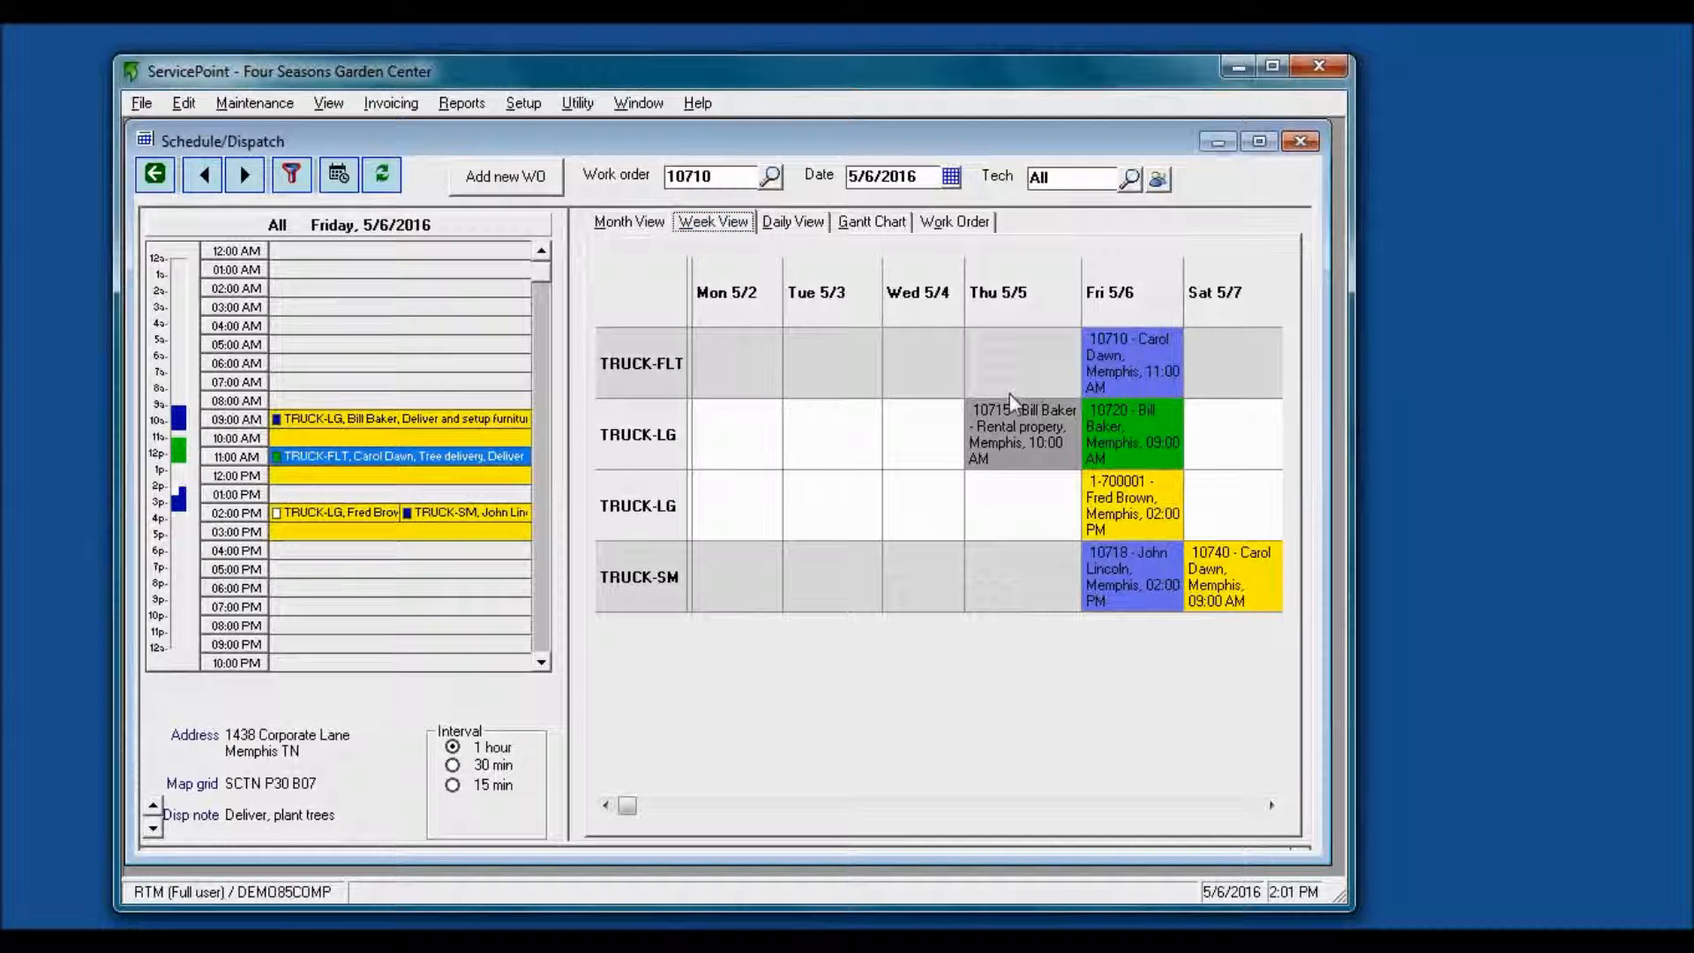
{"action": "left_click", "coordinate": [630, 223]}
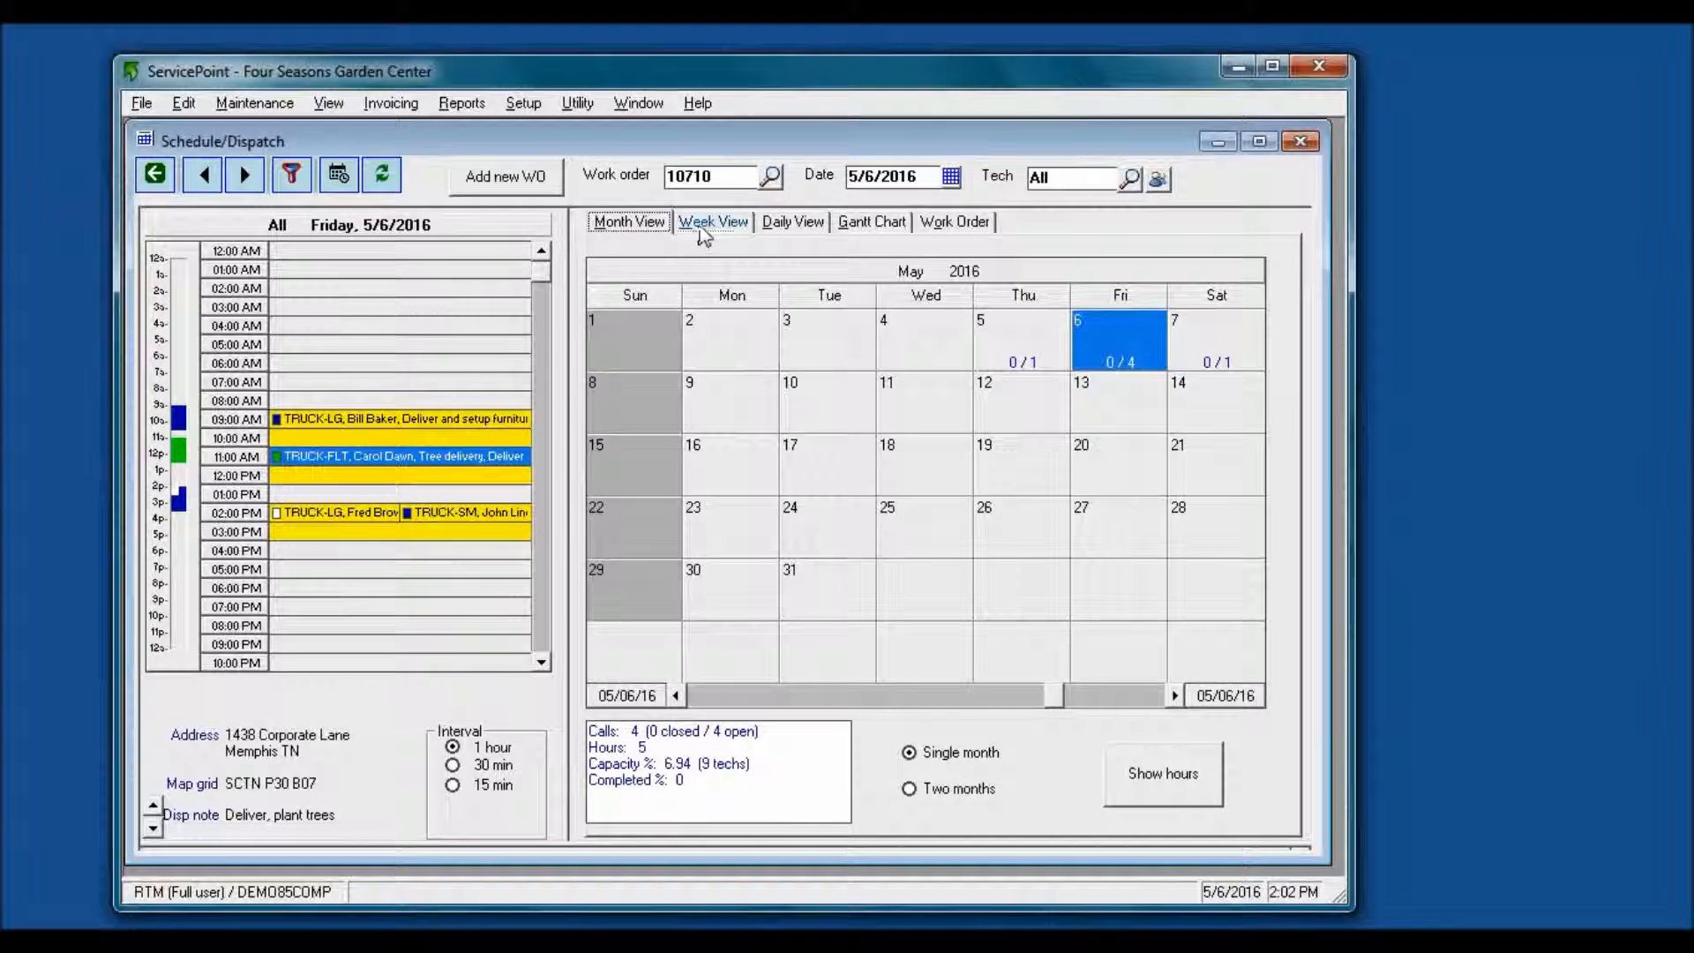
{"action": "left_click", "coordinate": [704, 231]}
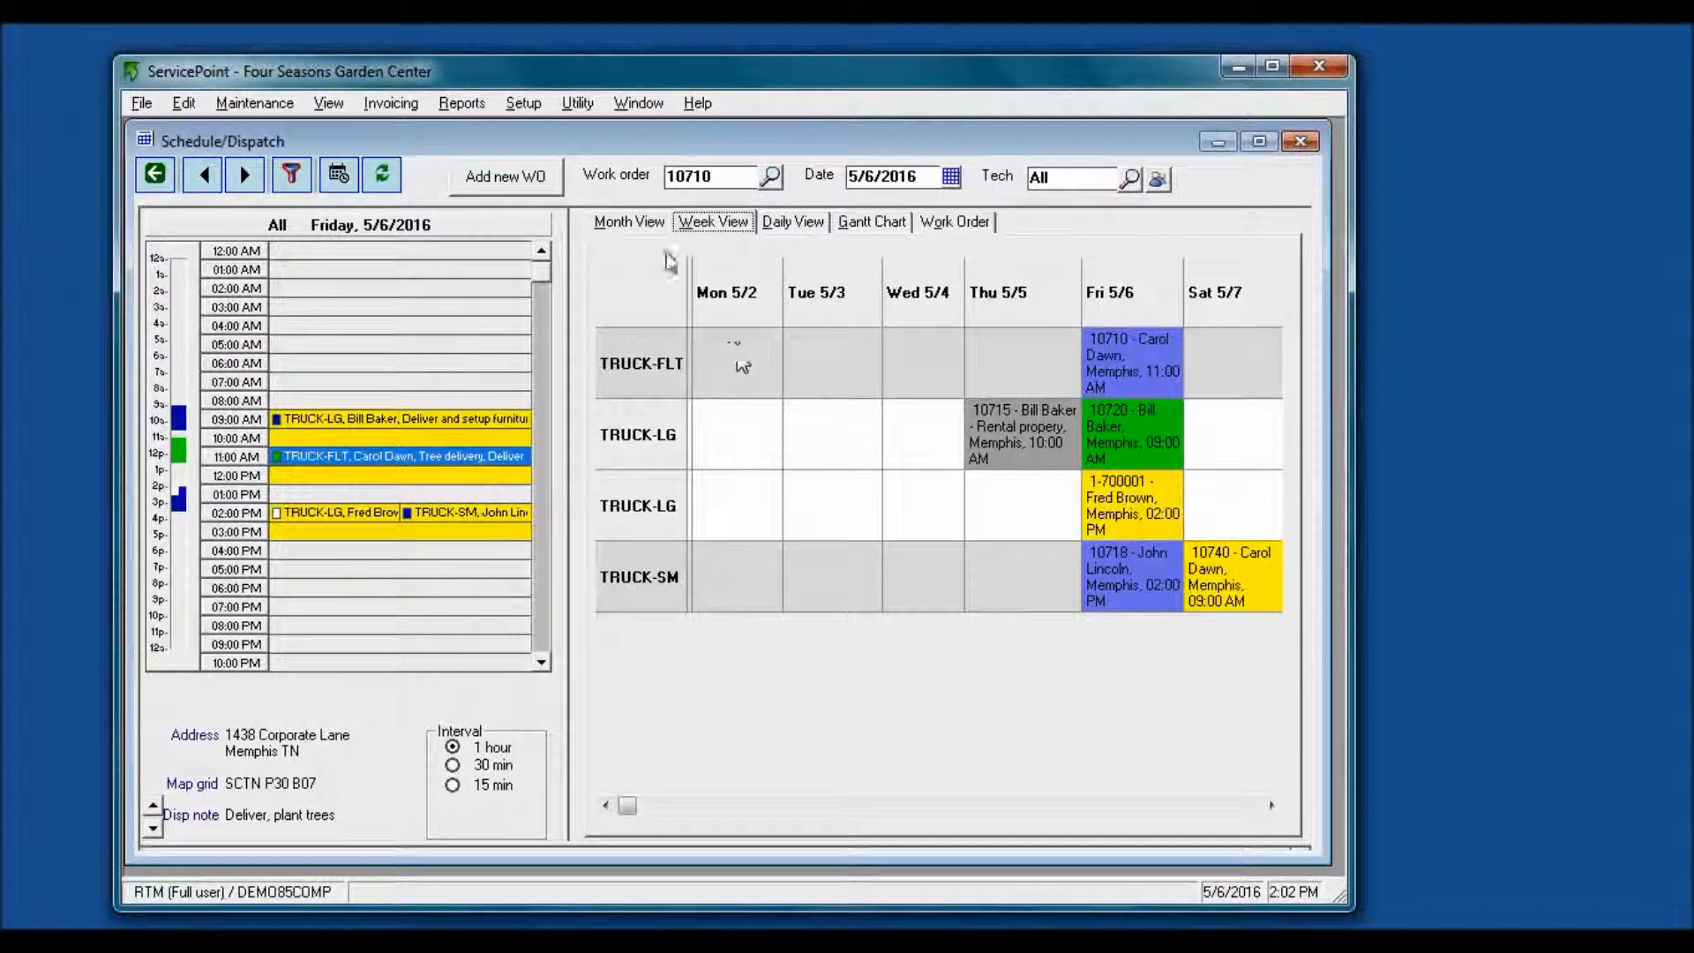
Step: Check the scheduled calls for May 5 and May 6 in the month view
{"action": "left_click", "coordinate": [656, 228]}
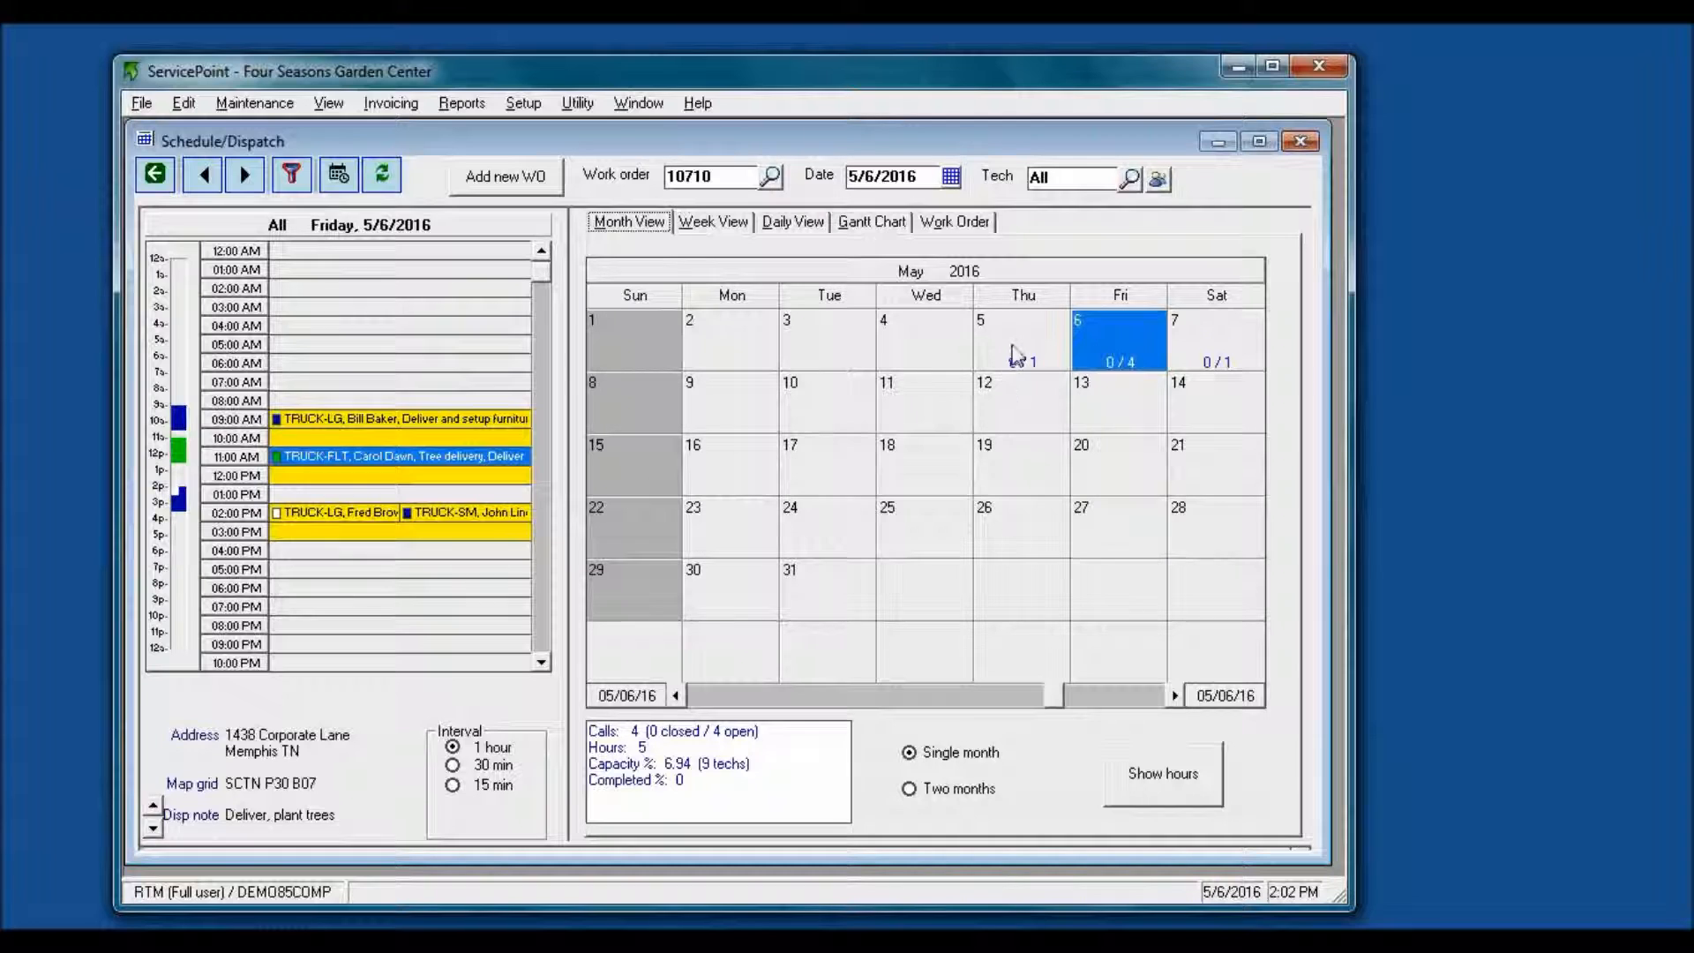
{"action": "left_click", "coordinate": [1016, 355]}
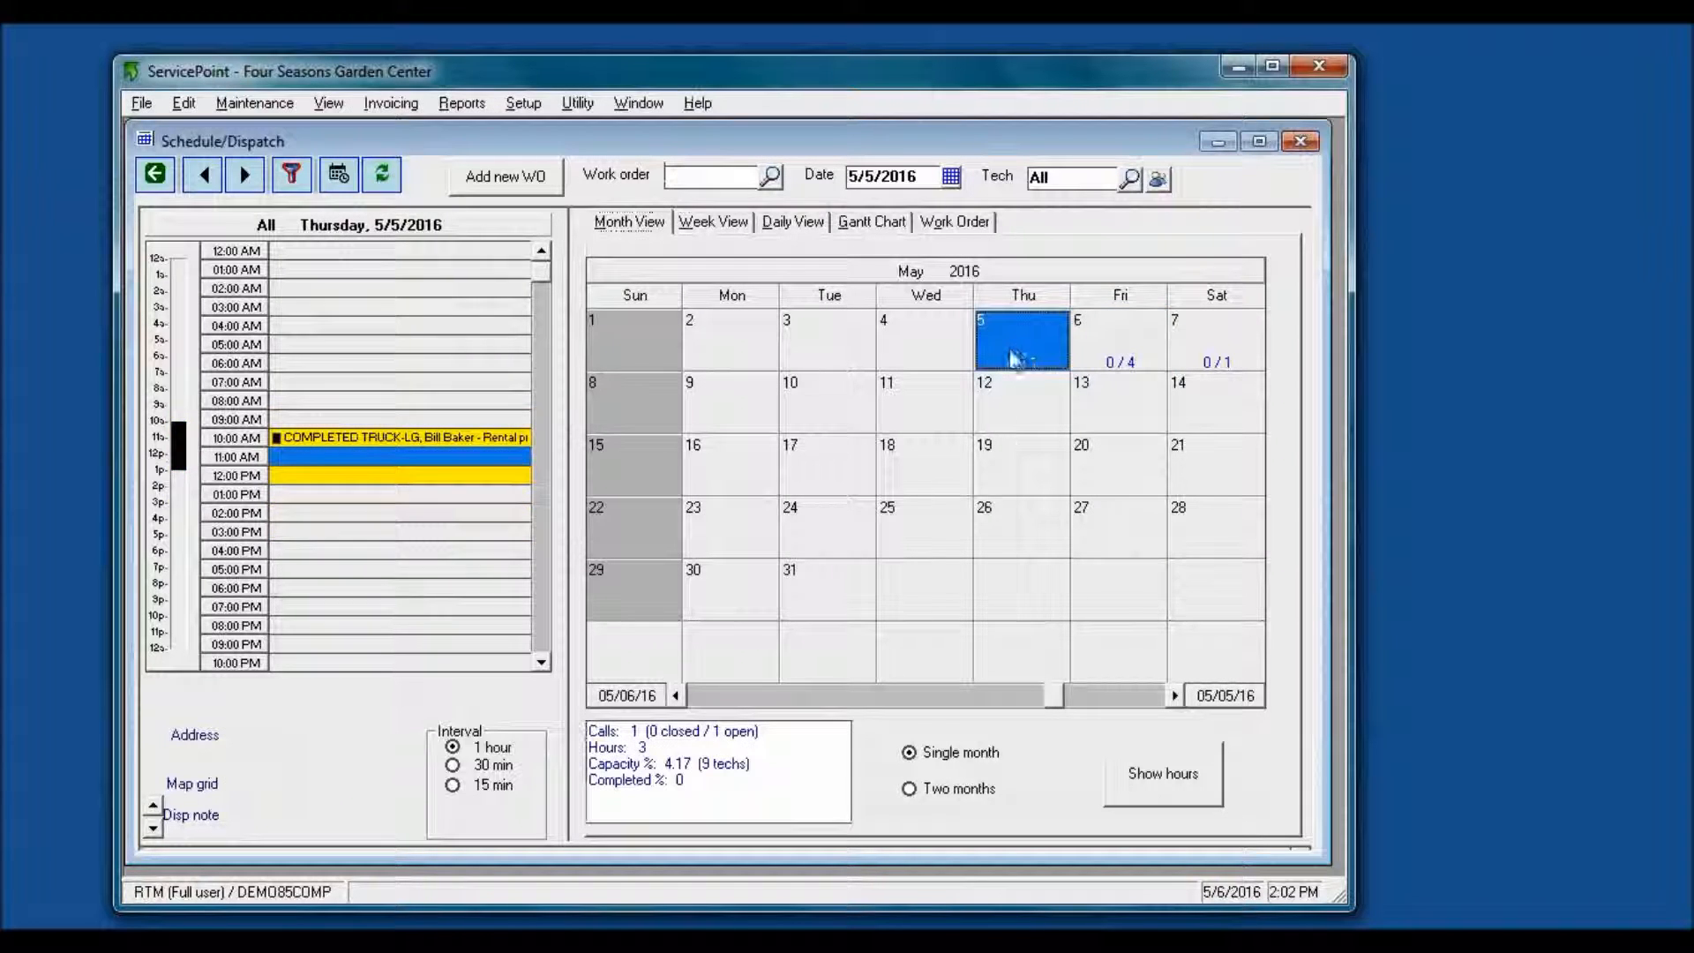
{"action": "left_click", "coordinate": [1129, 356]}
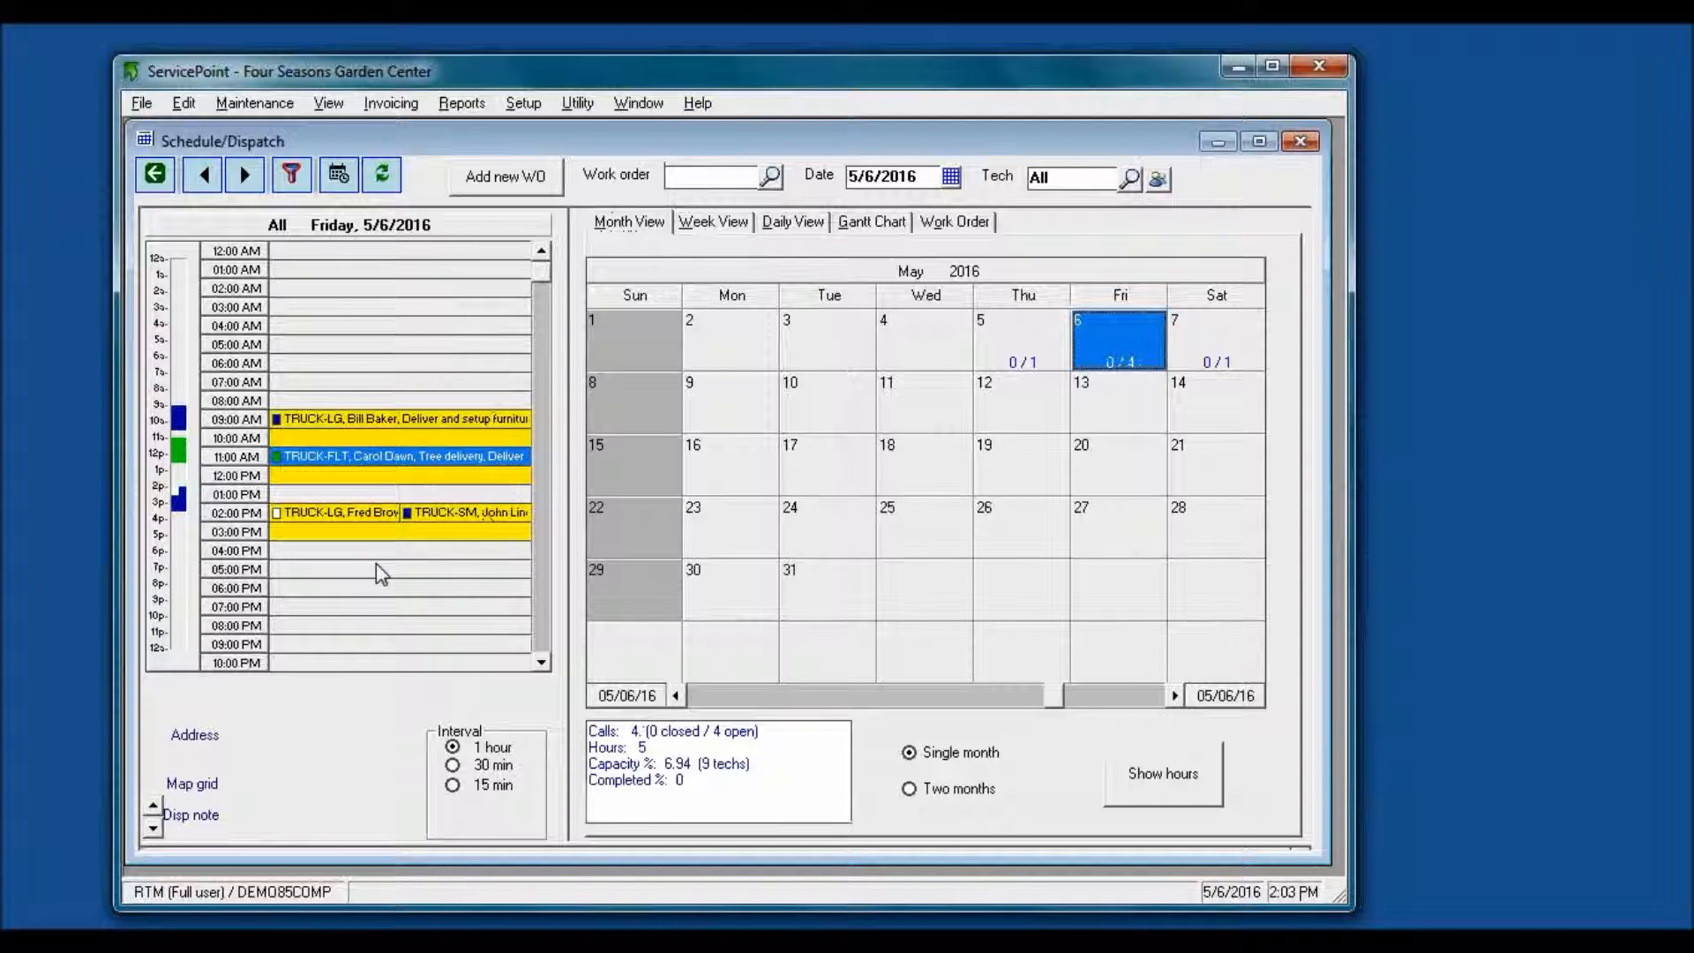
Step: Examine the address, map grid and dispatch note of the Thursday and Friday truck deliveries in the week view
{"action": "left_click", "coordinate": [730, 223]}
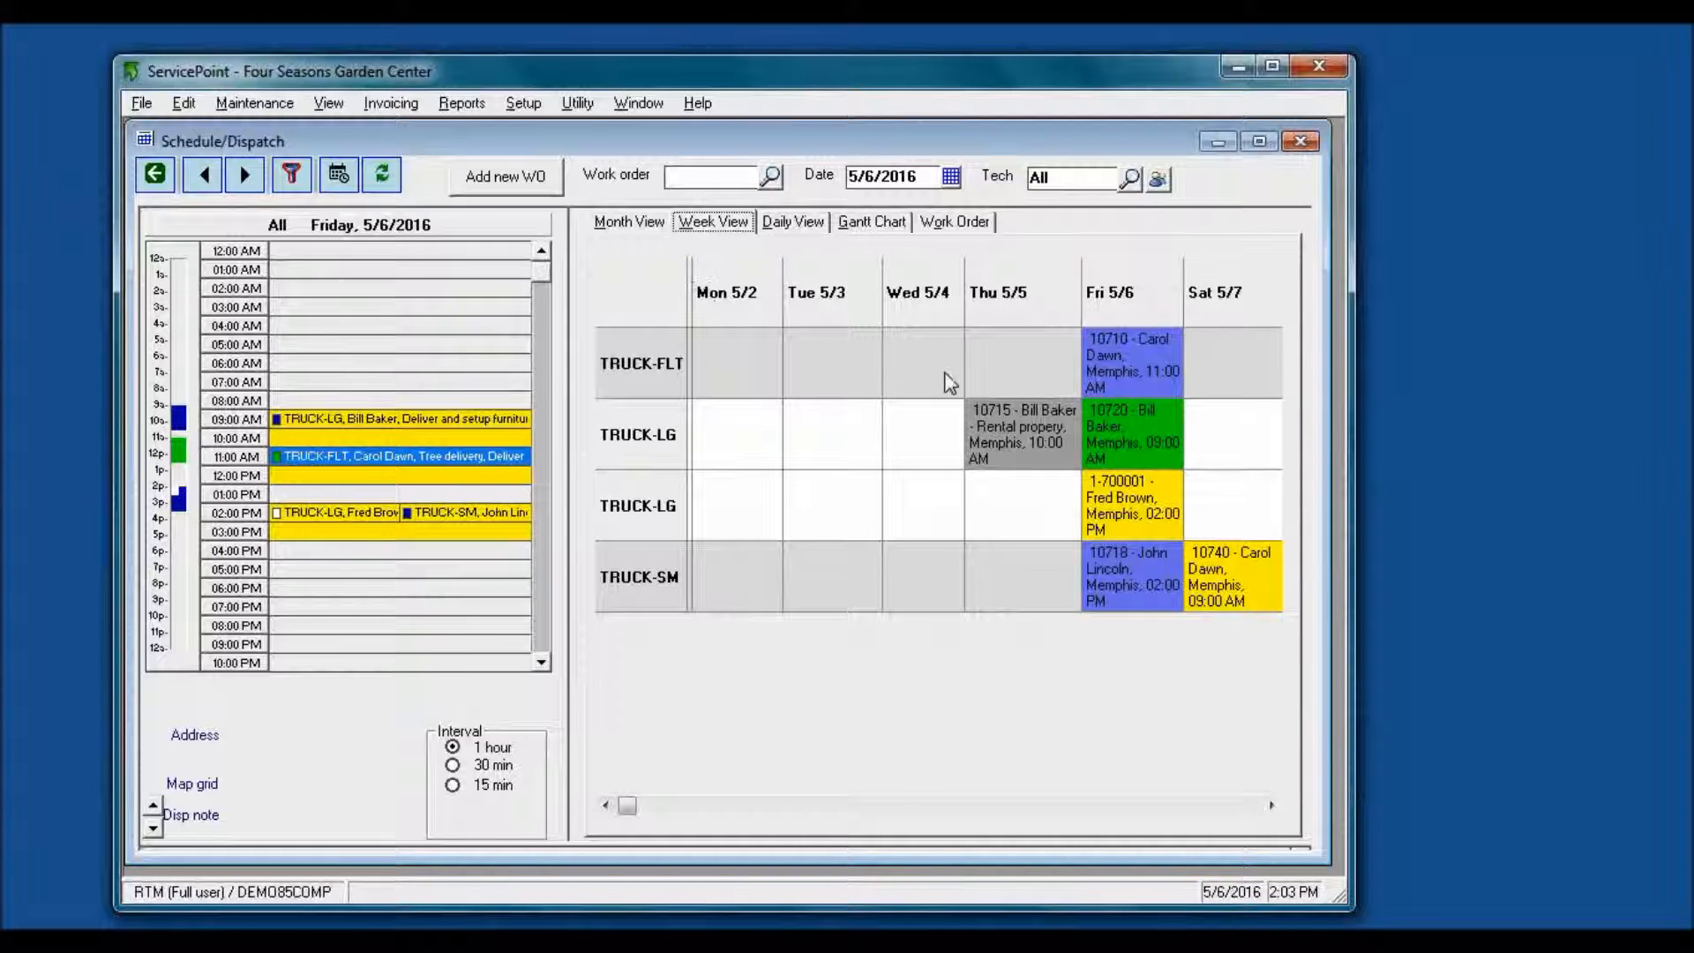
{"action": "left_click", "coordinate": [1146, 427]}
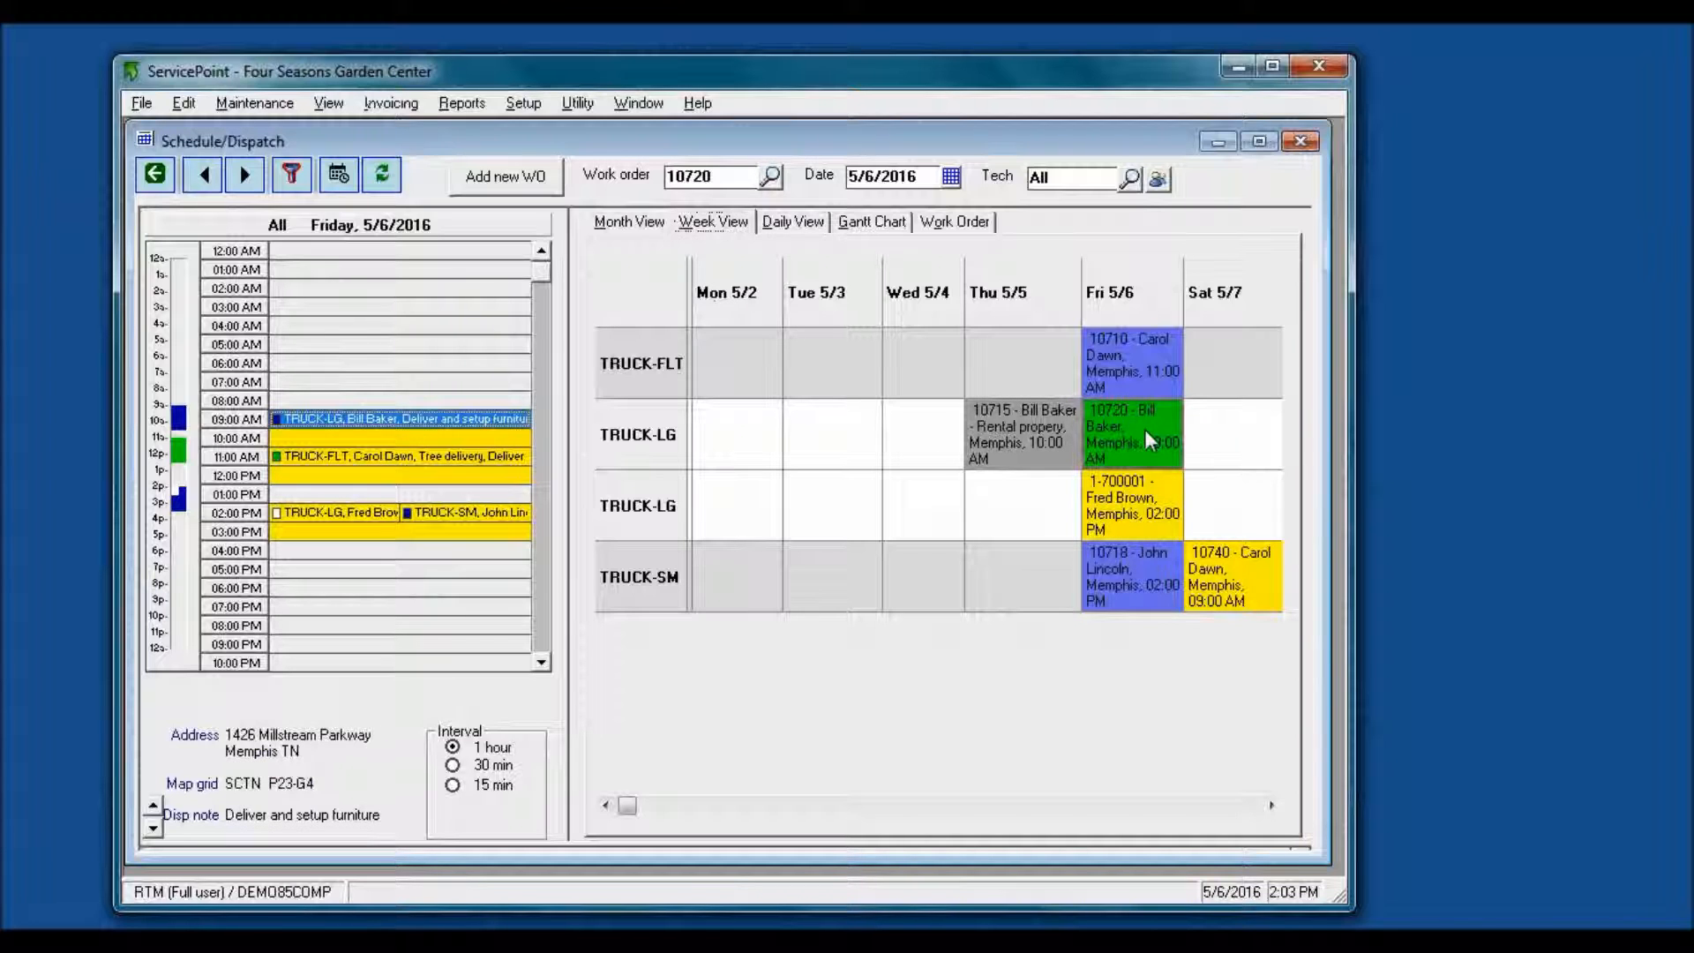
{"action": "left_click", "coordinate": [1008, 437]}
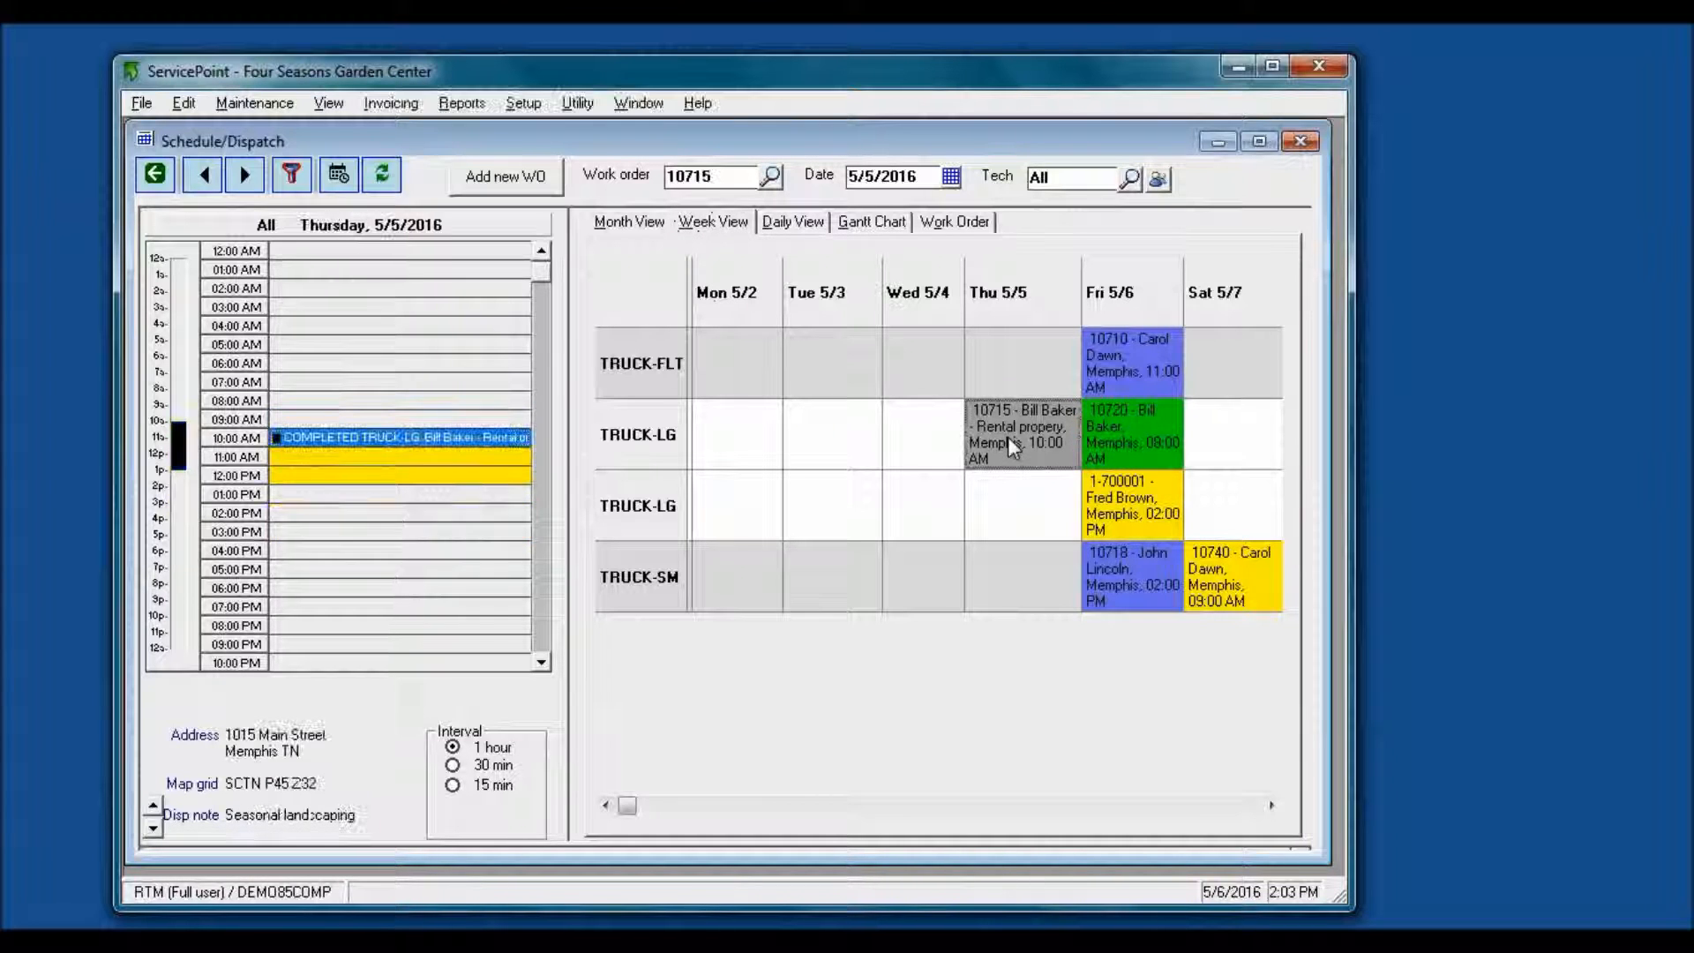
{"action": "left_click", "coordinate": [1158, 514]}
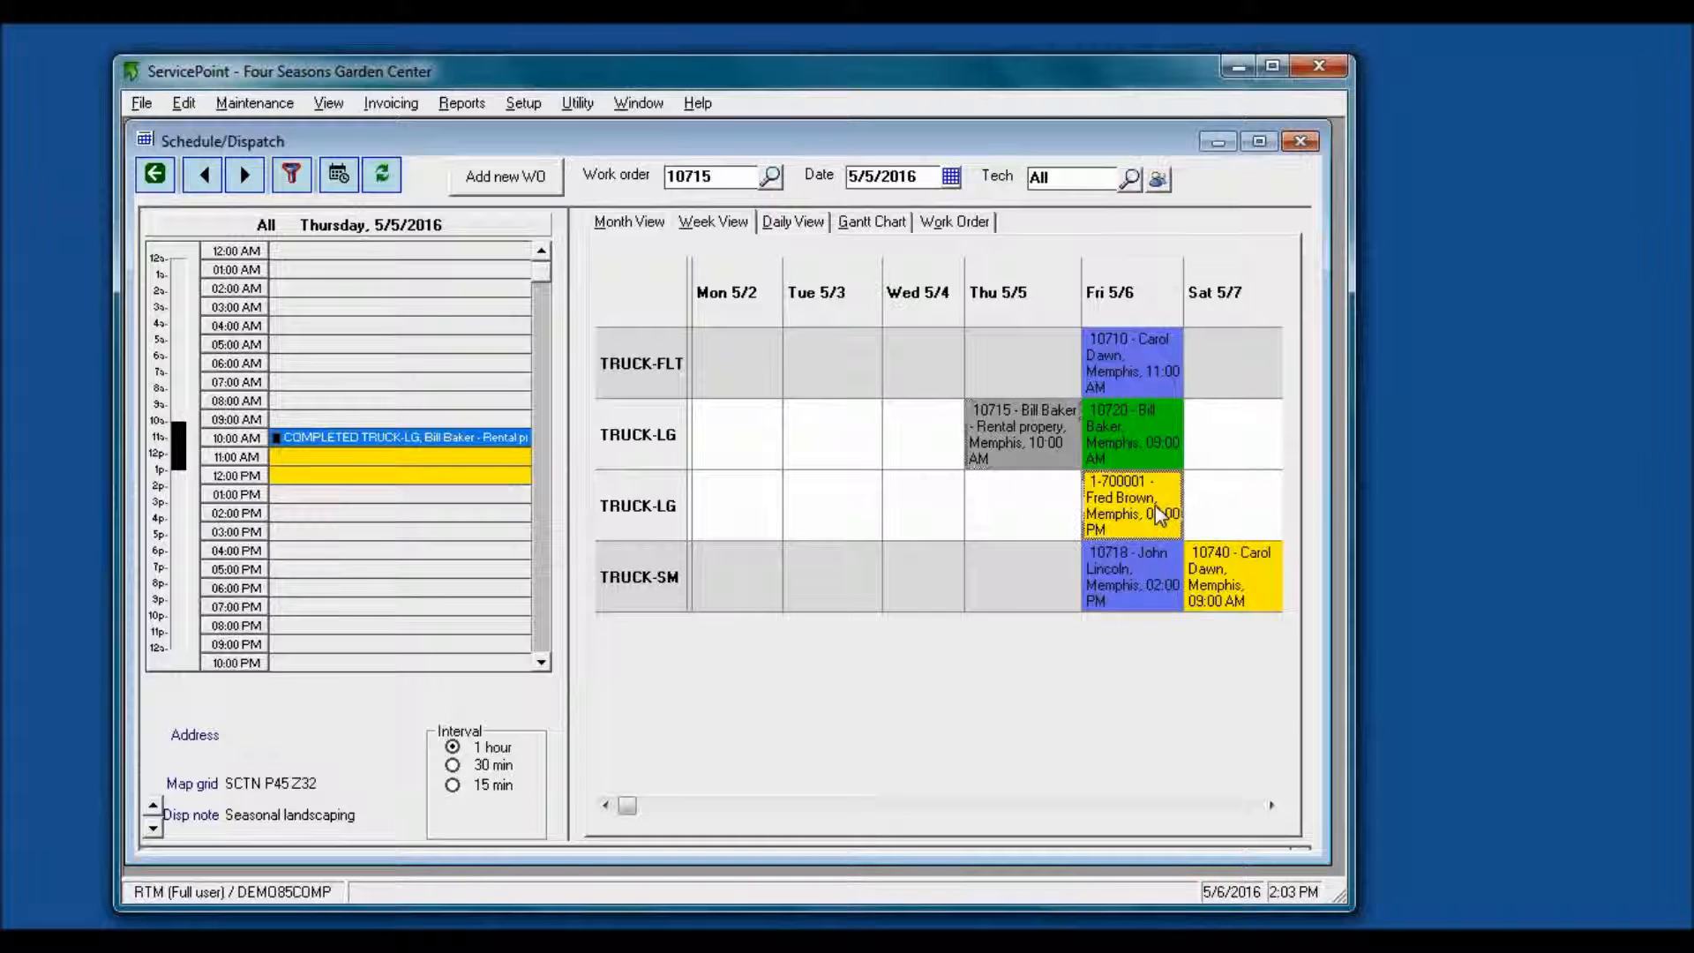
{"action": "left_click", "coordinate": [1146, 556]}
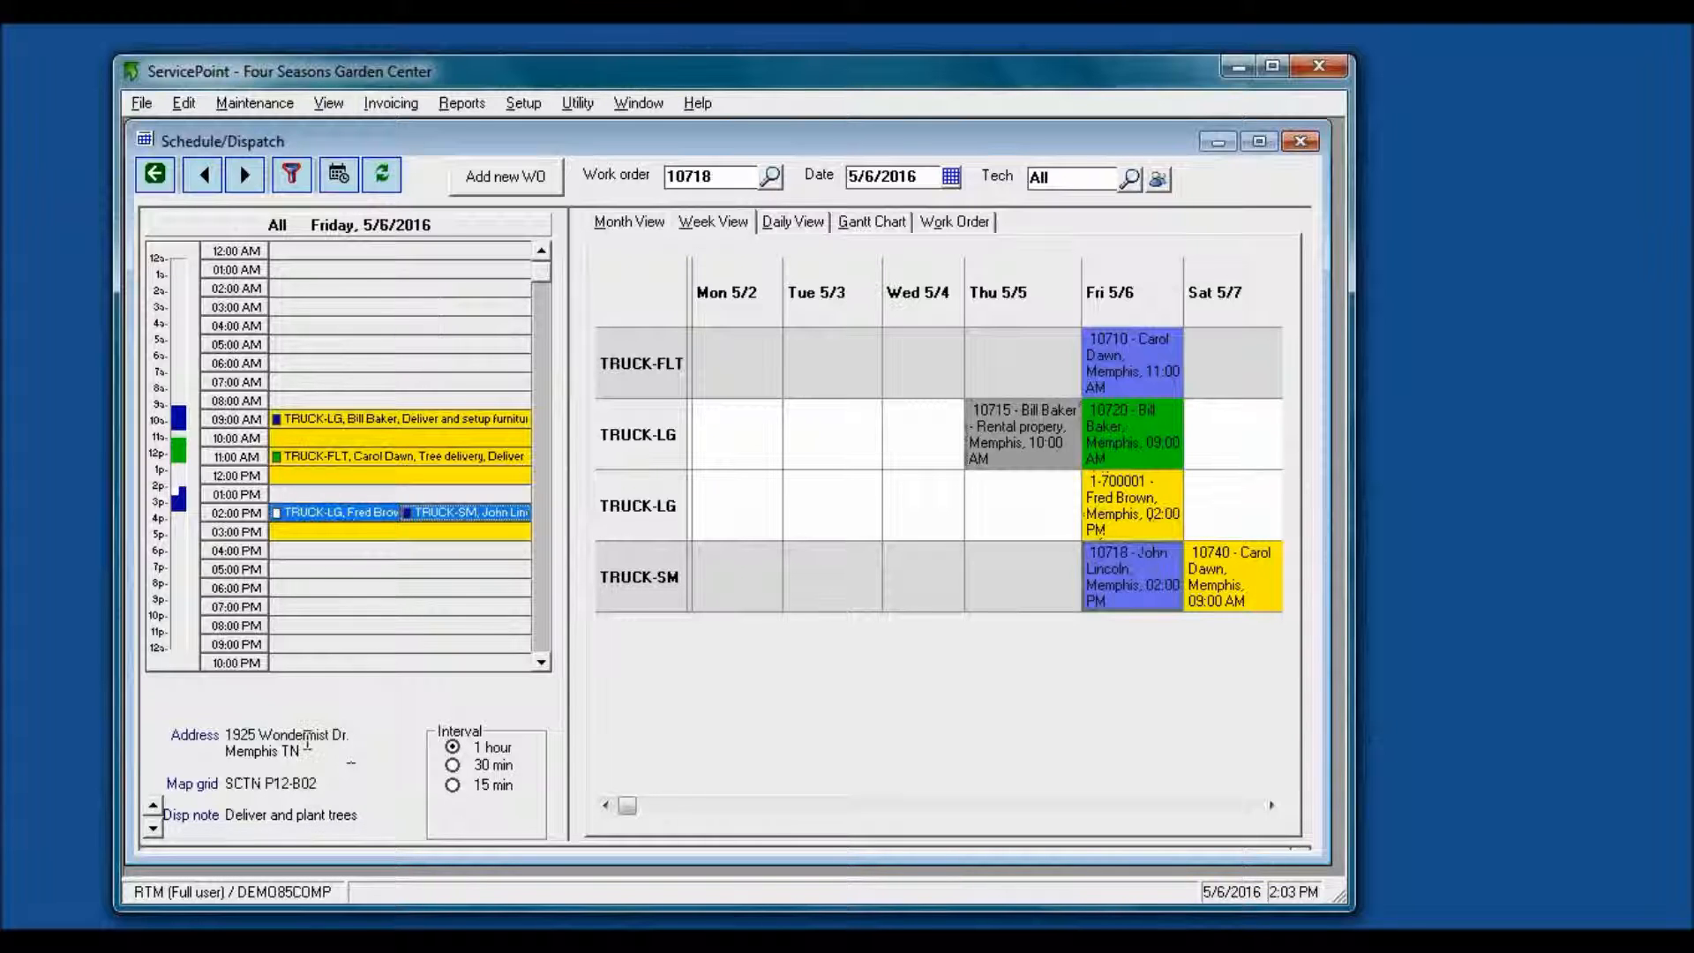
{"action": "left_click", "coordinate": [1120, 351]}
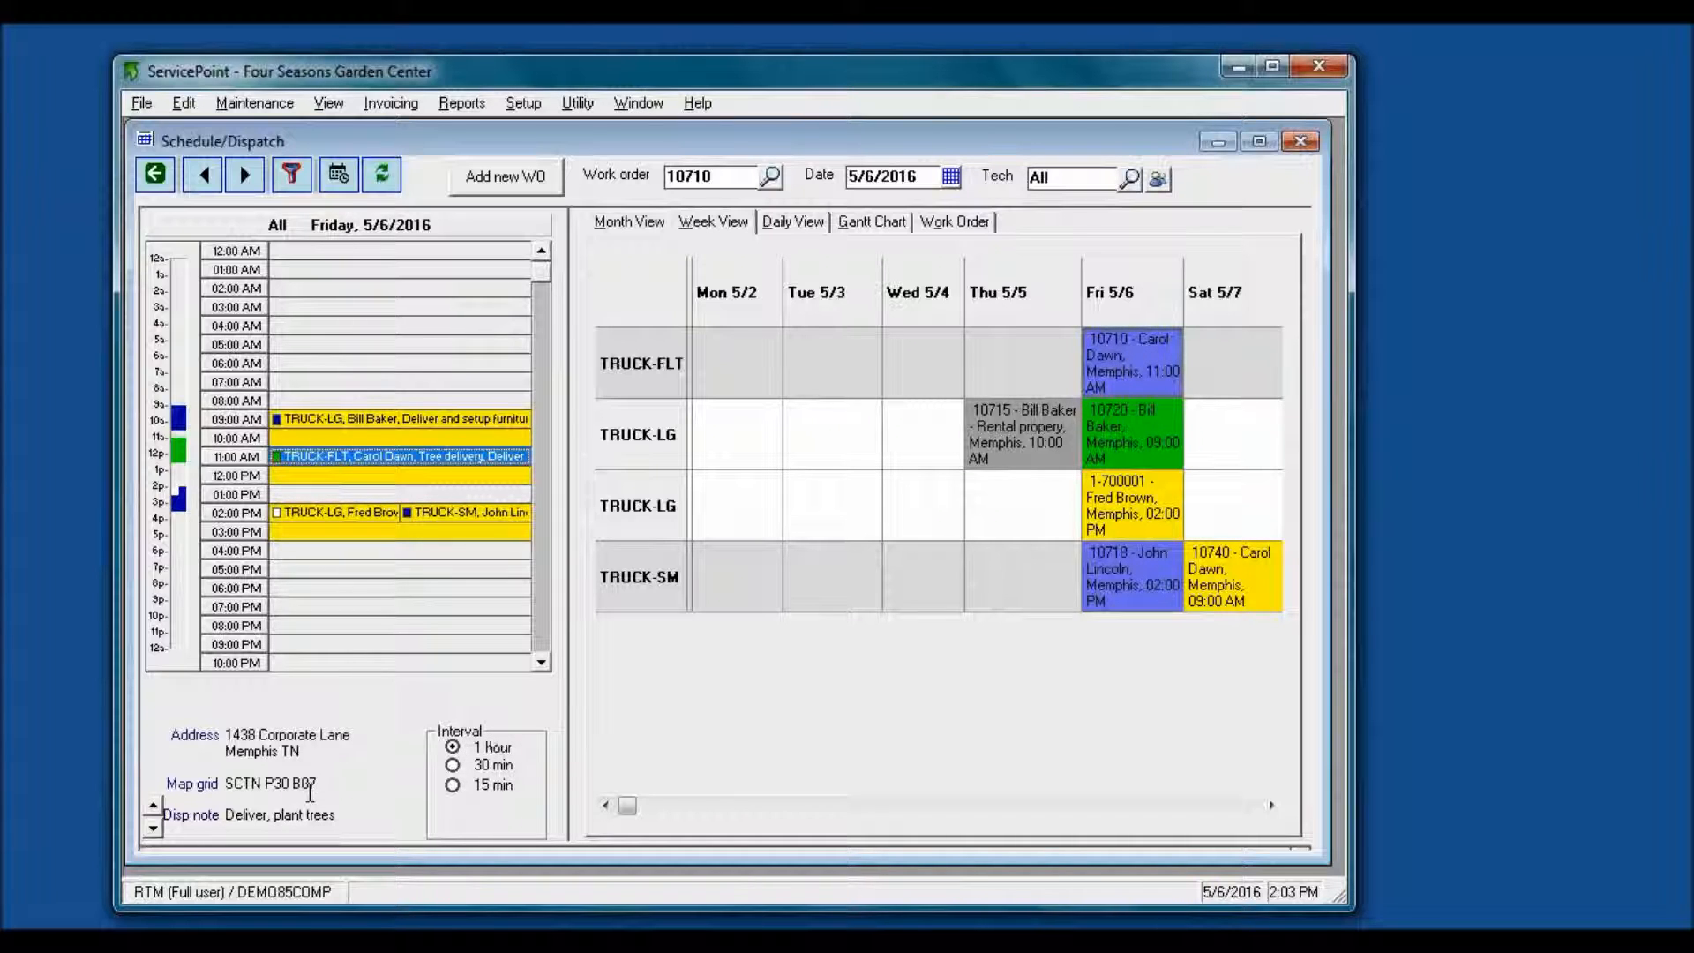
{"action": "left_click", "coordinate": [1120, 409]}
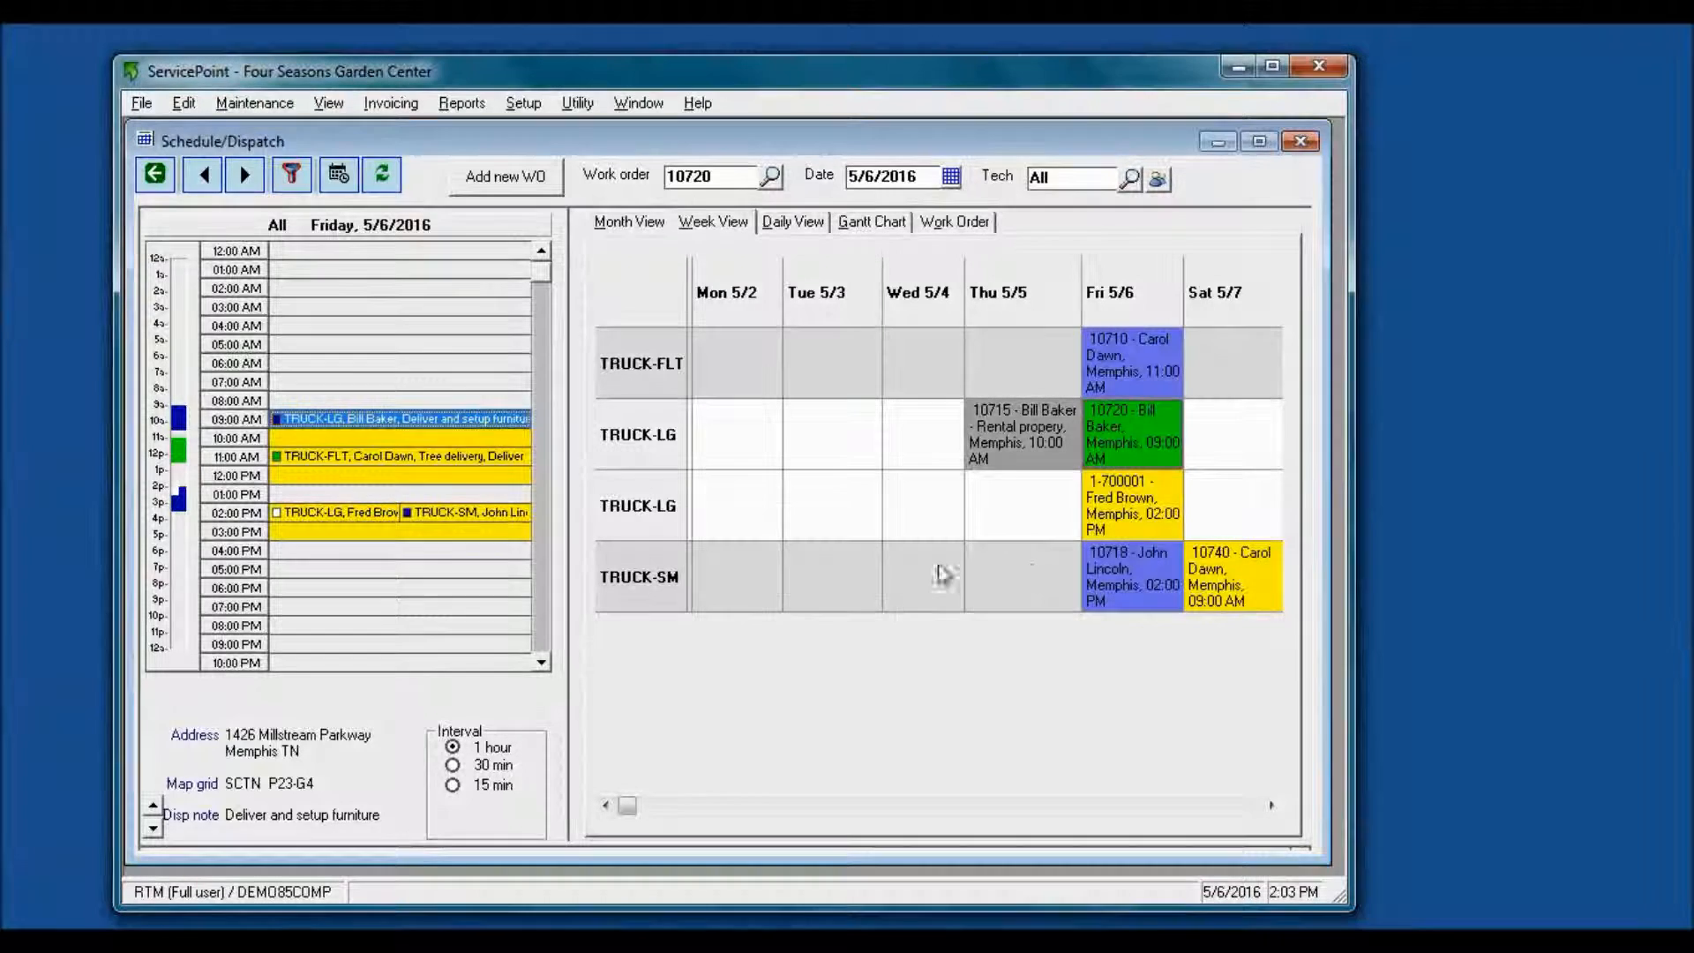
Step: Check the 2:00 PM TRUCK-LG delivery in the daily view for Friday 5/6, and return to the week view
{"action": "left_click", "coordinate": [781, 221]}
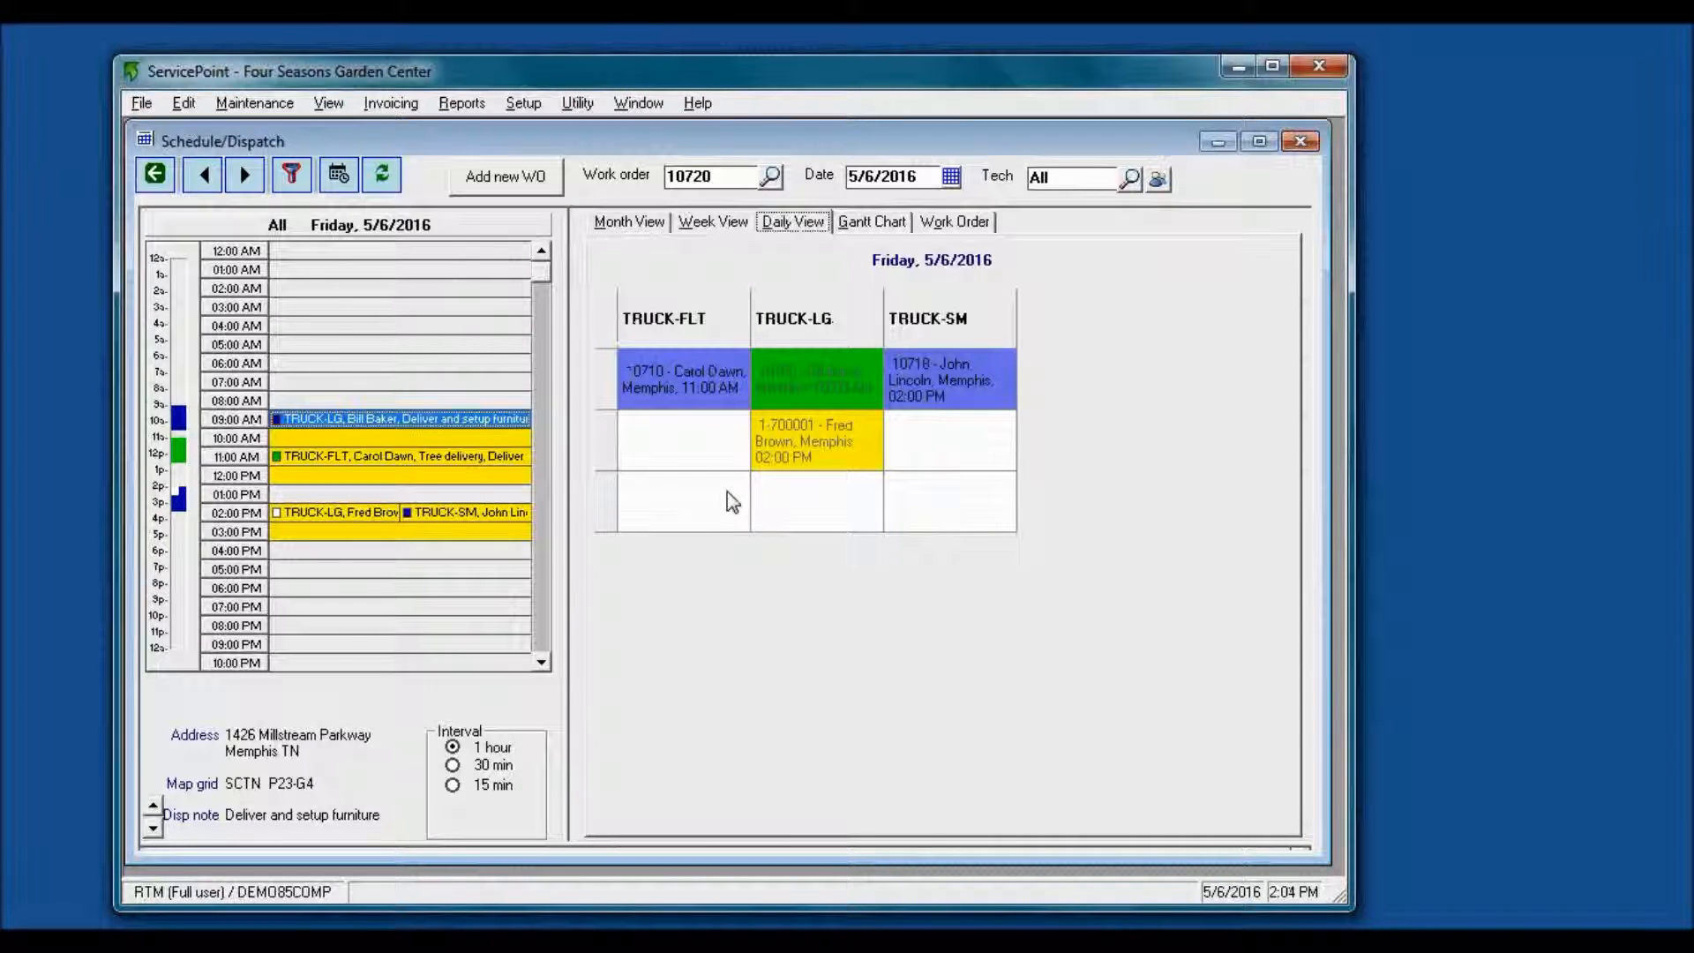
{"action": "left_click", "coordinate": [794, 447]}
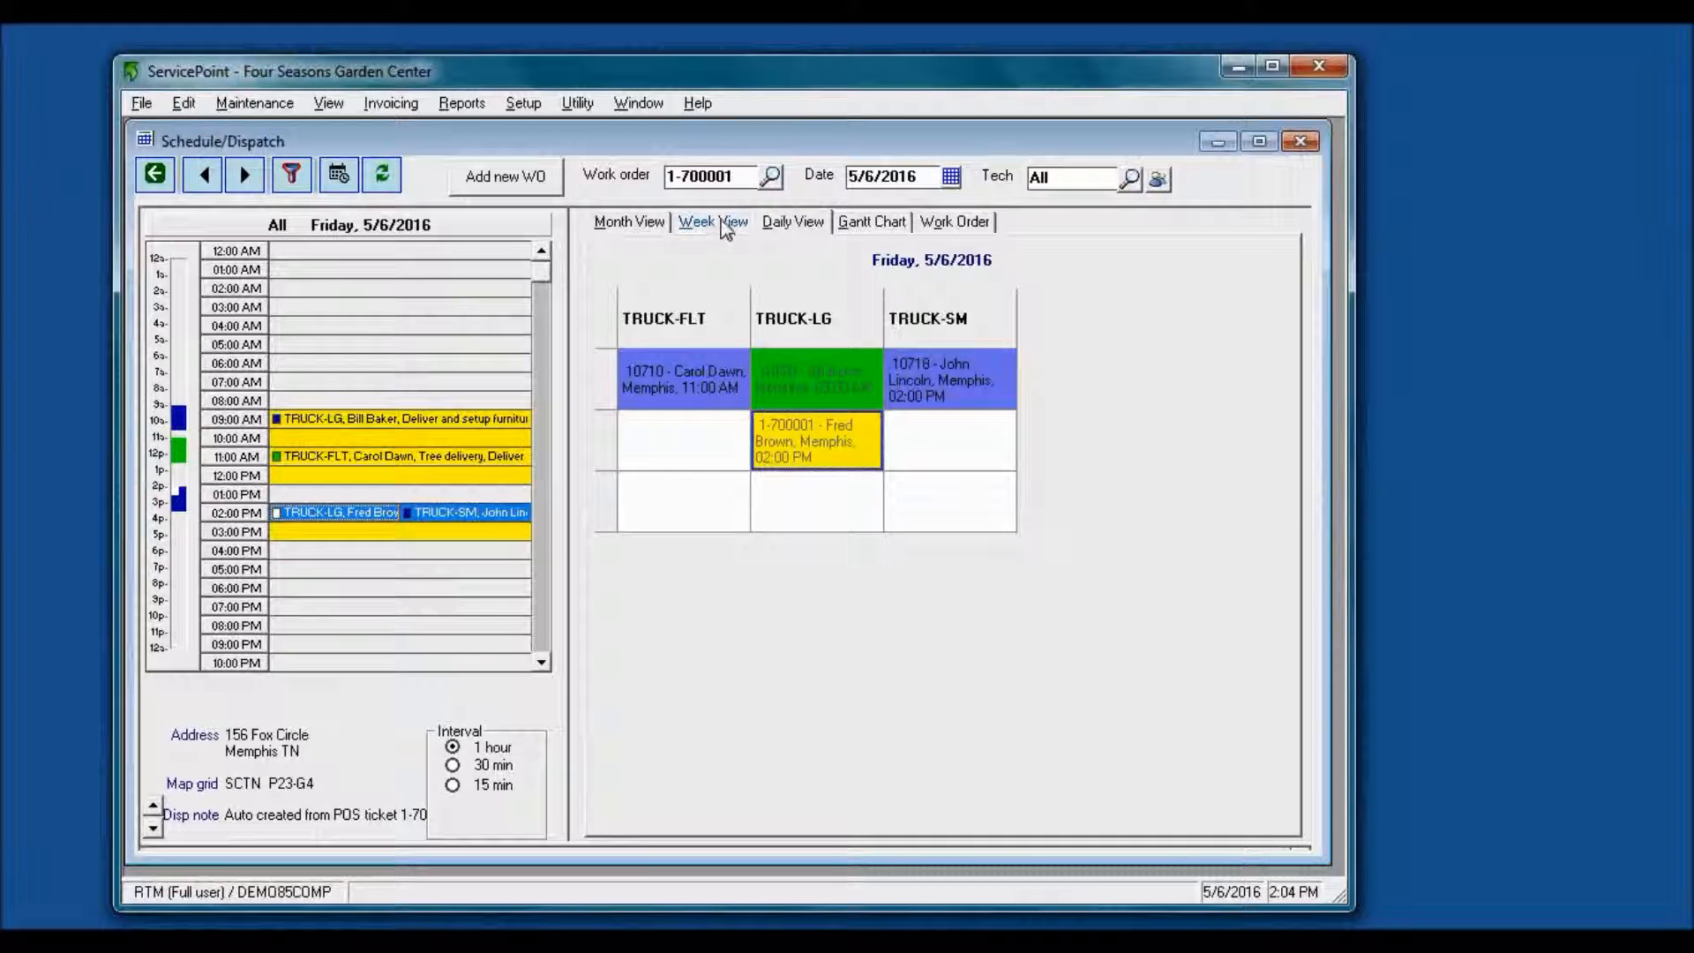
{"action": "left_click", "coordinate": [720, 224]}
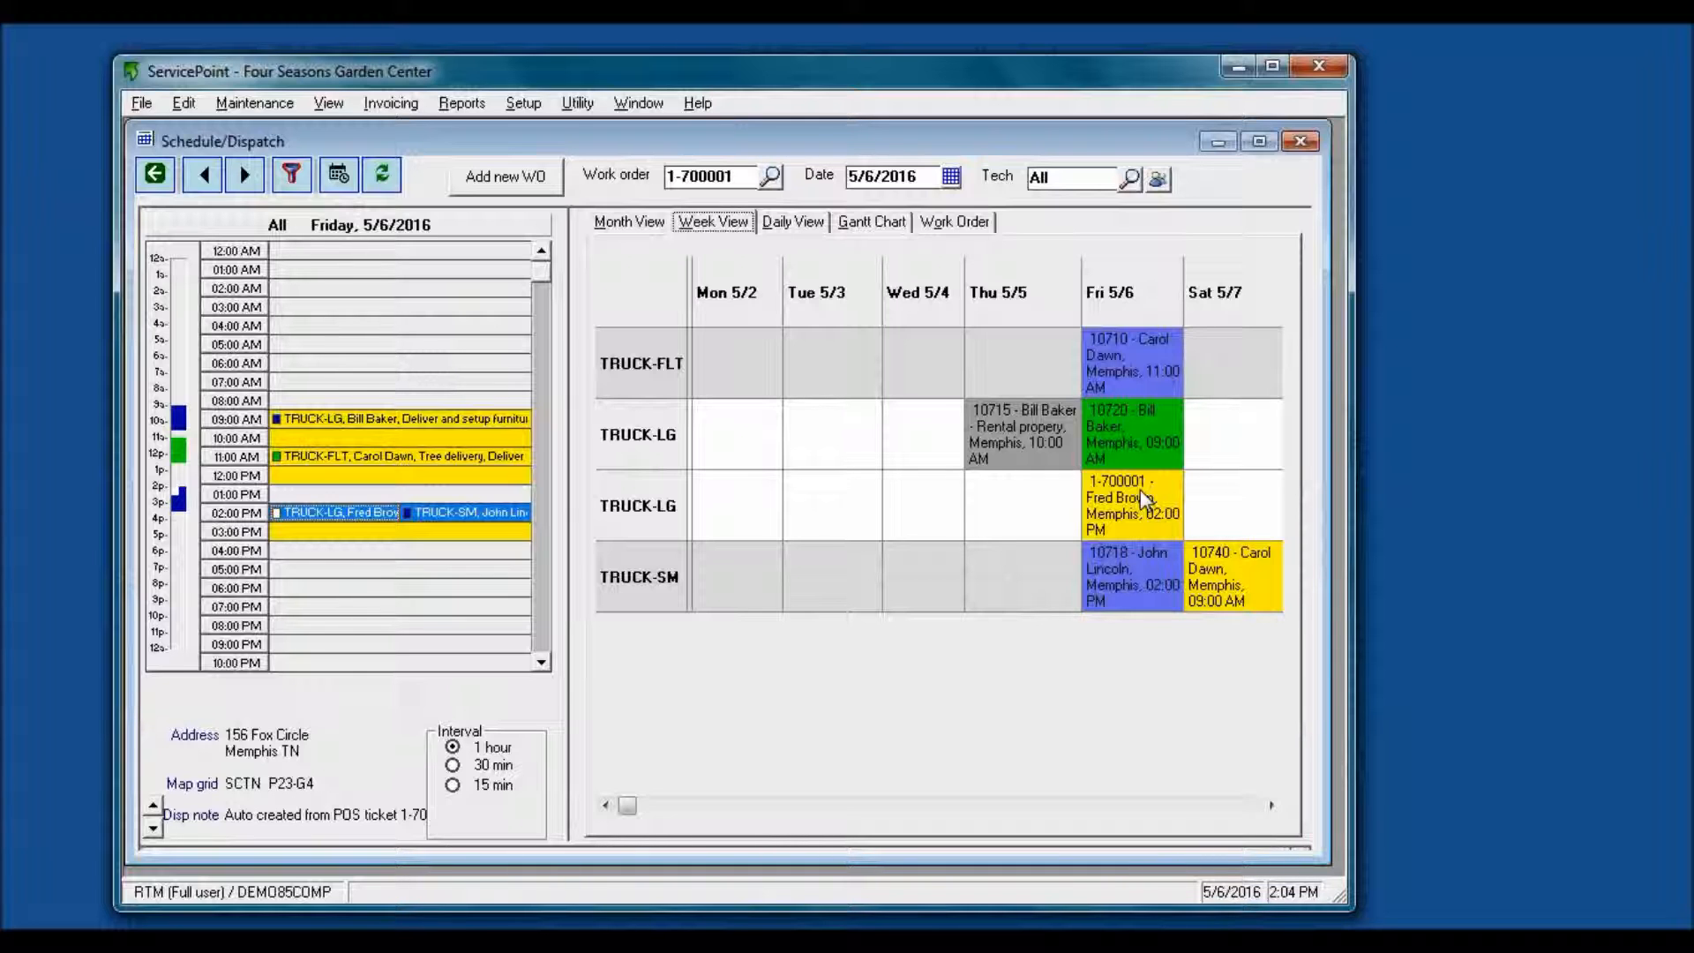
Step: Examine the Friday 5/6 truck bookings on the Gantt chart, including the details of the individual bars
{"action": "left_click", "coordinate": [857, 226]}
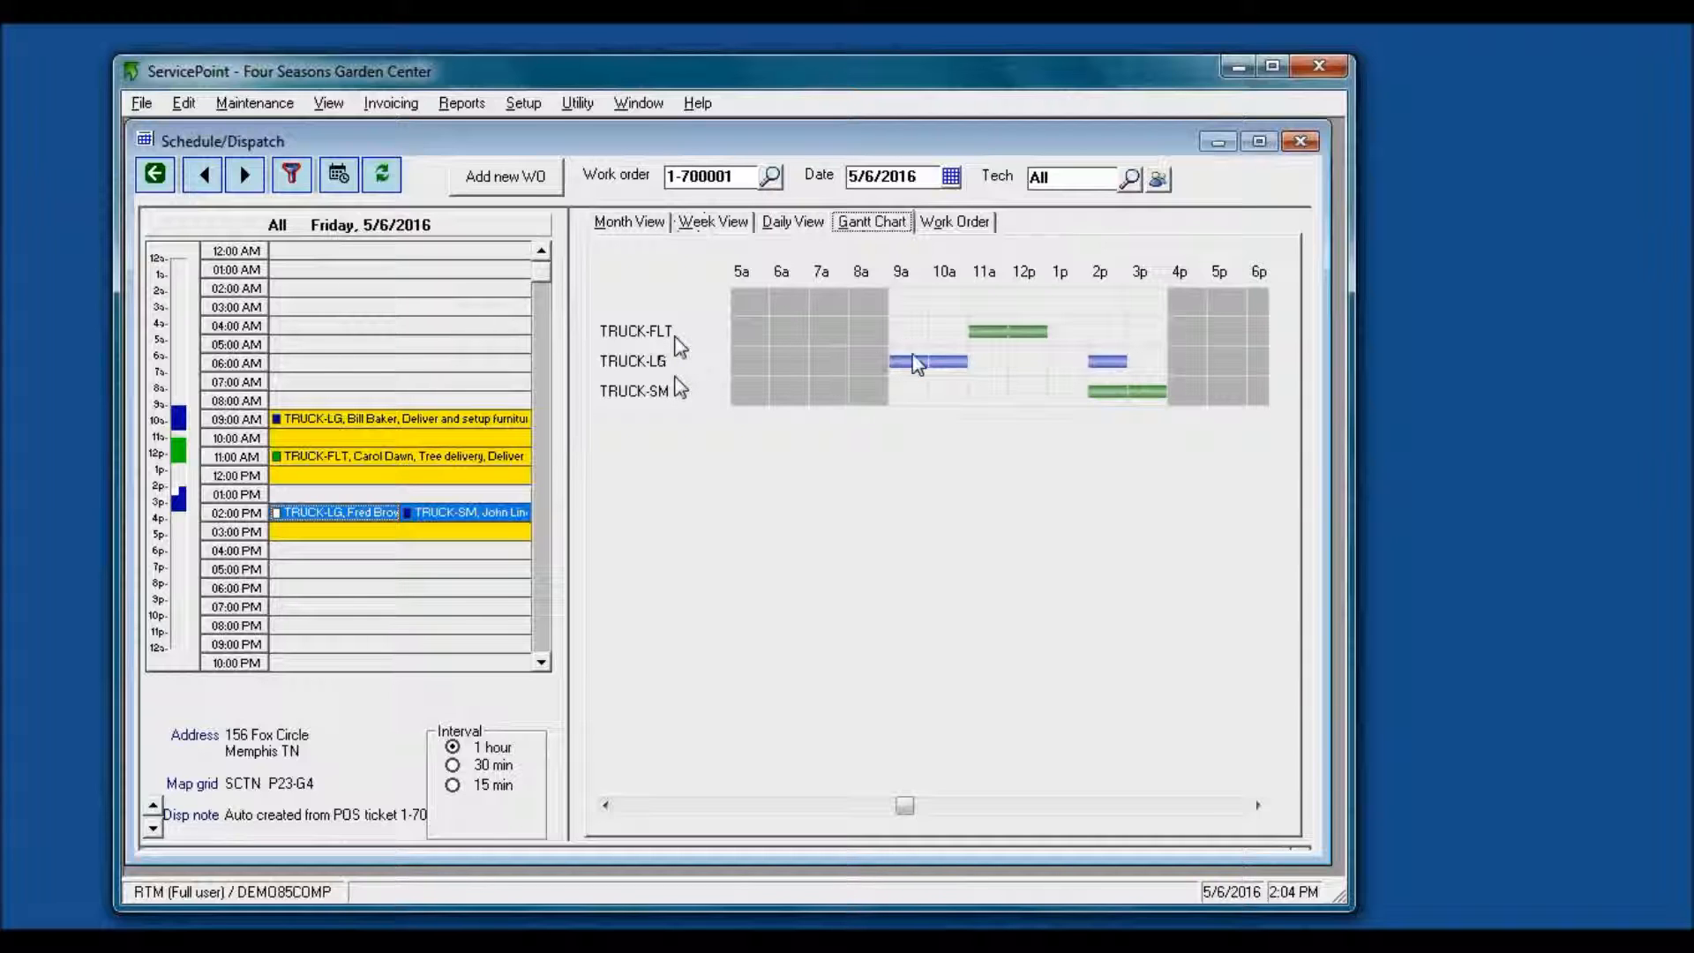
{"action": "mouse_move", "coordinate": [918, 369]}
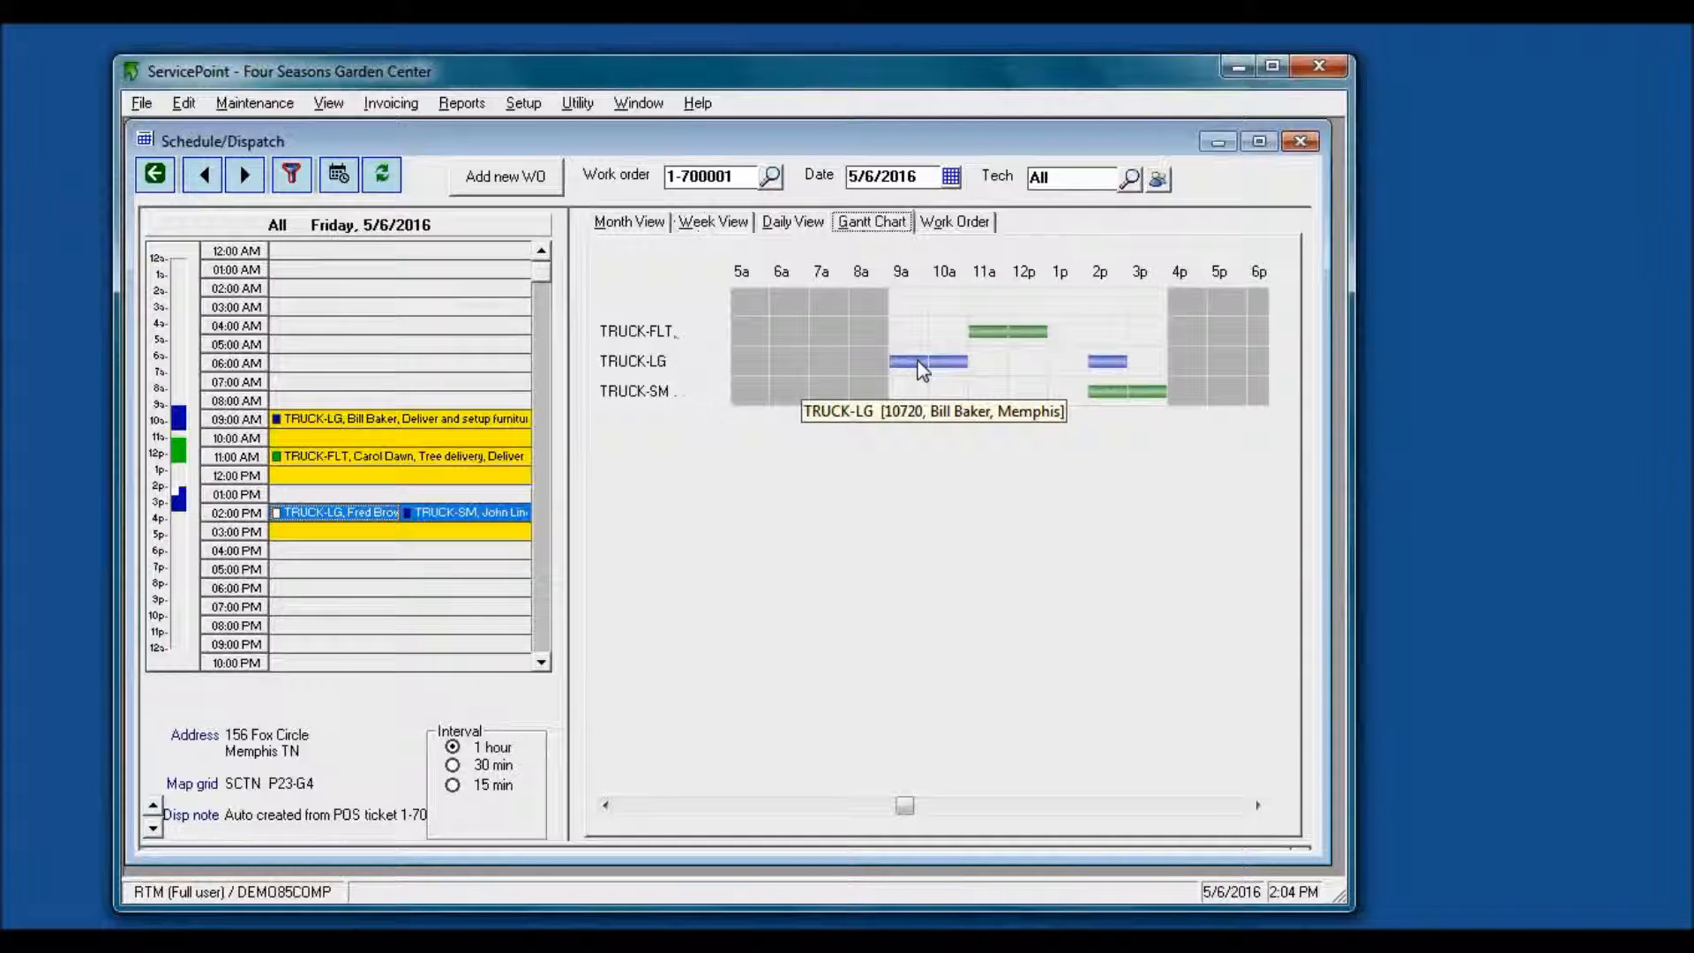
{"action": "mouse_move", "coordinate": [986, 337]}
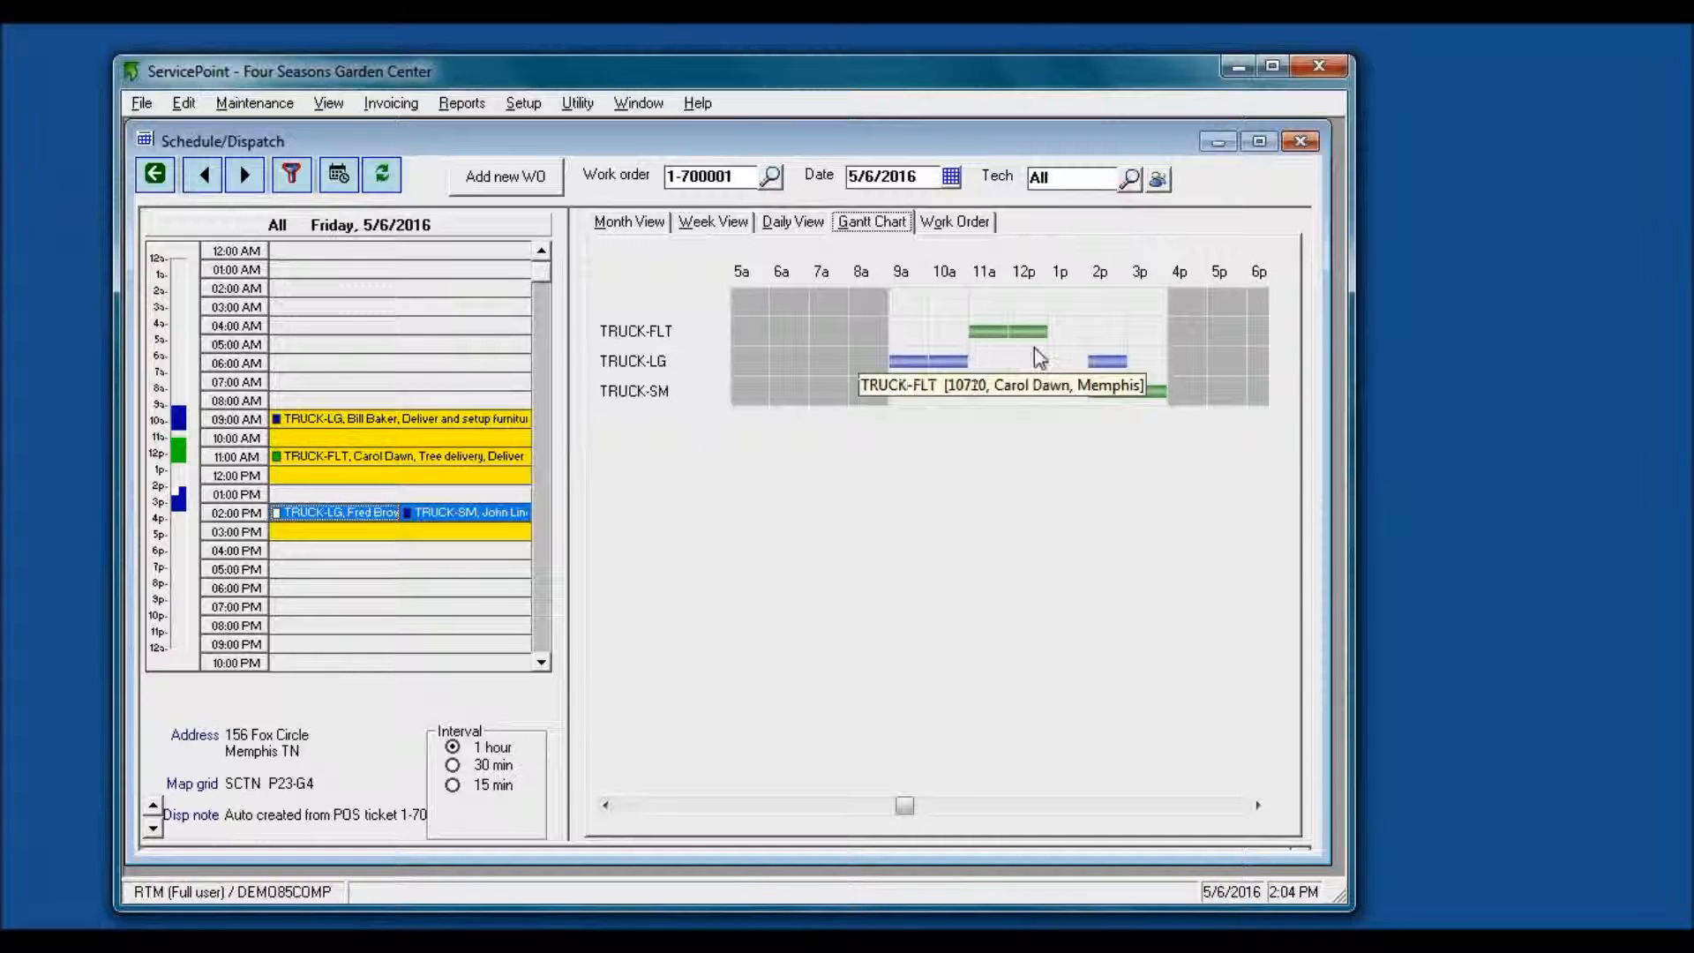
{"action": "mouse_move", "coordinate": [1095, 364]}
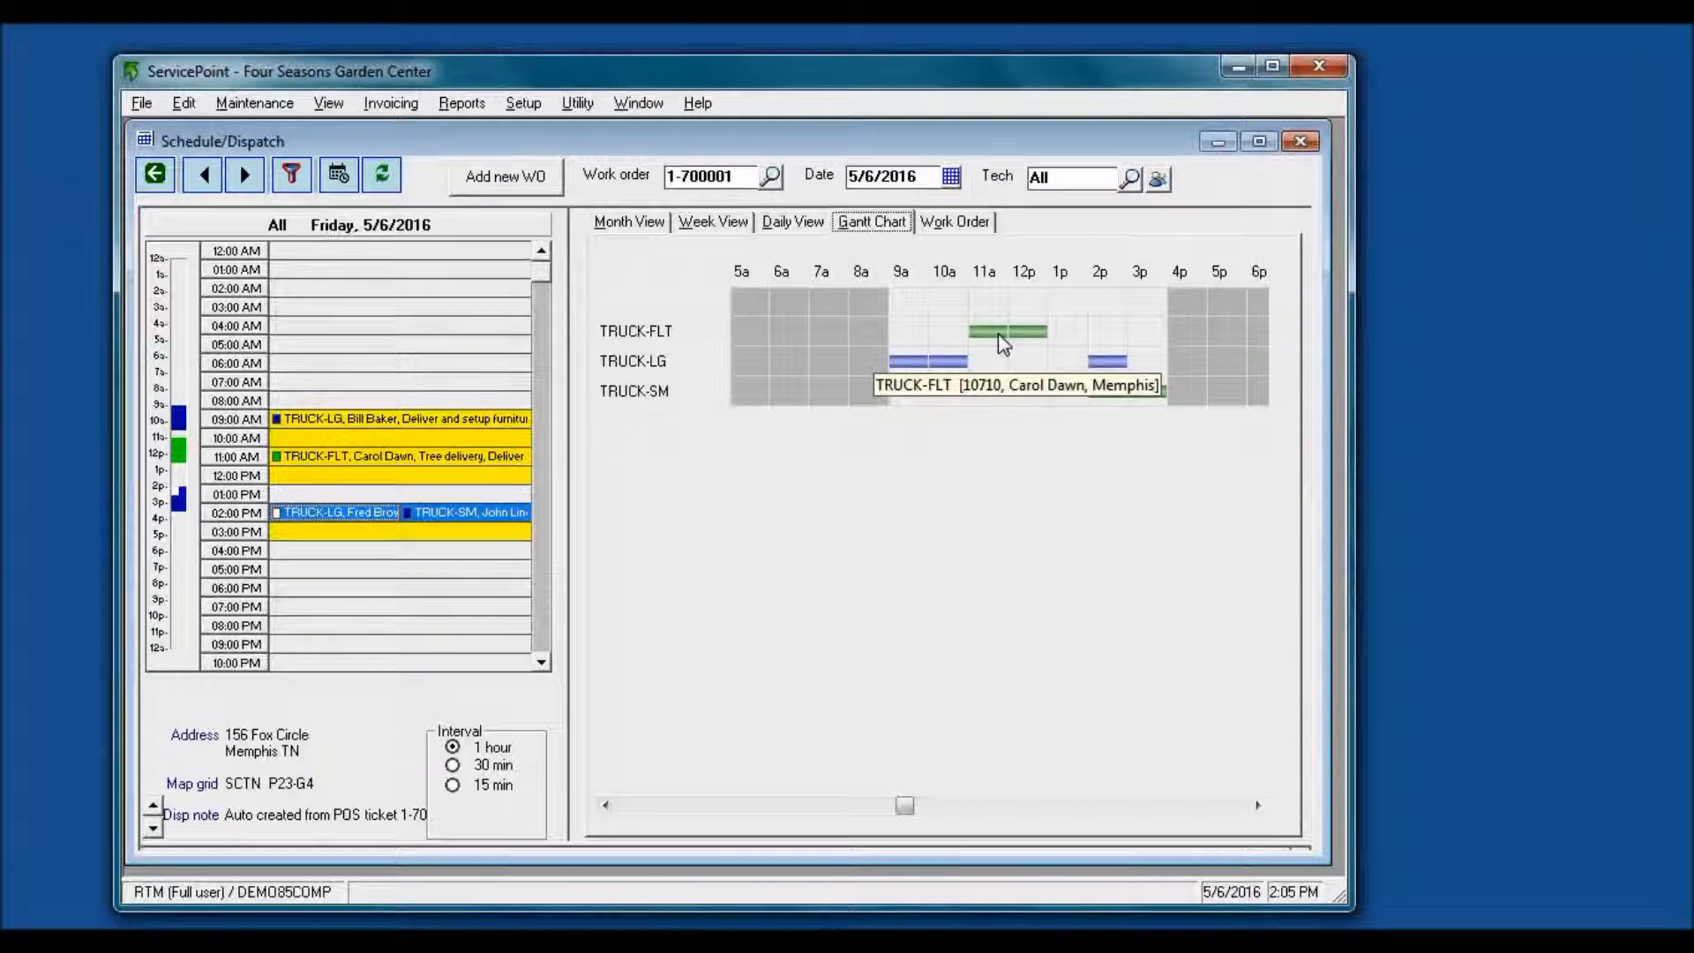
Step: Select the 9:00 AM TRUCK-LG delivery in the daily view and show its work order details
{"action": "left_click", "coordinate": [807, 222]}
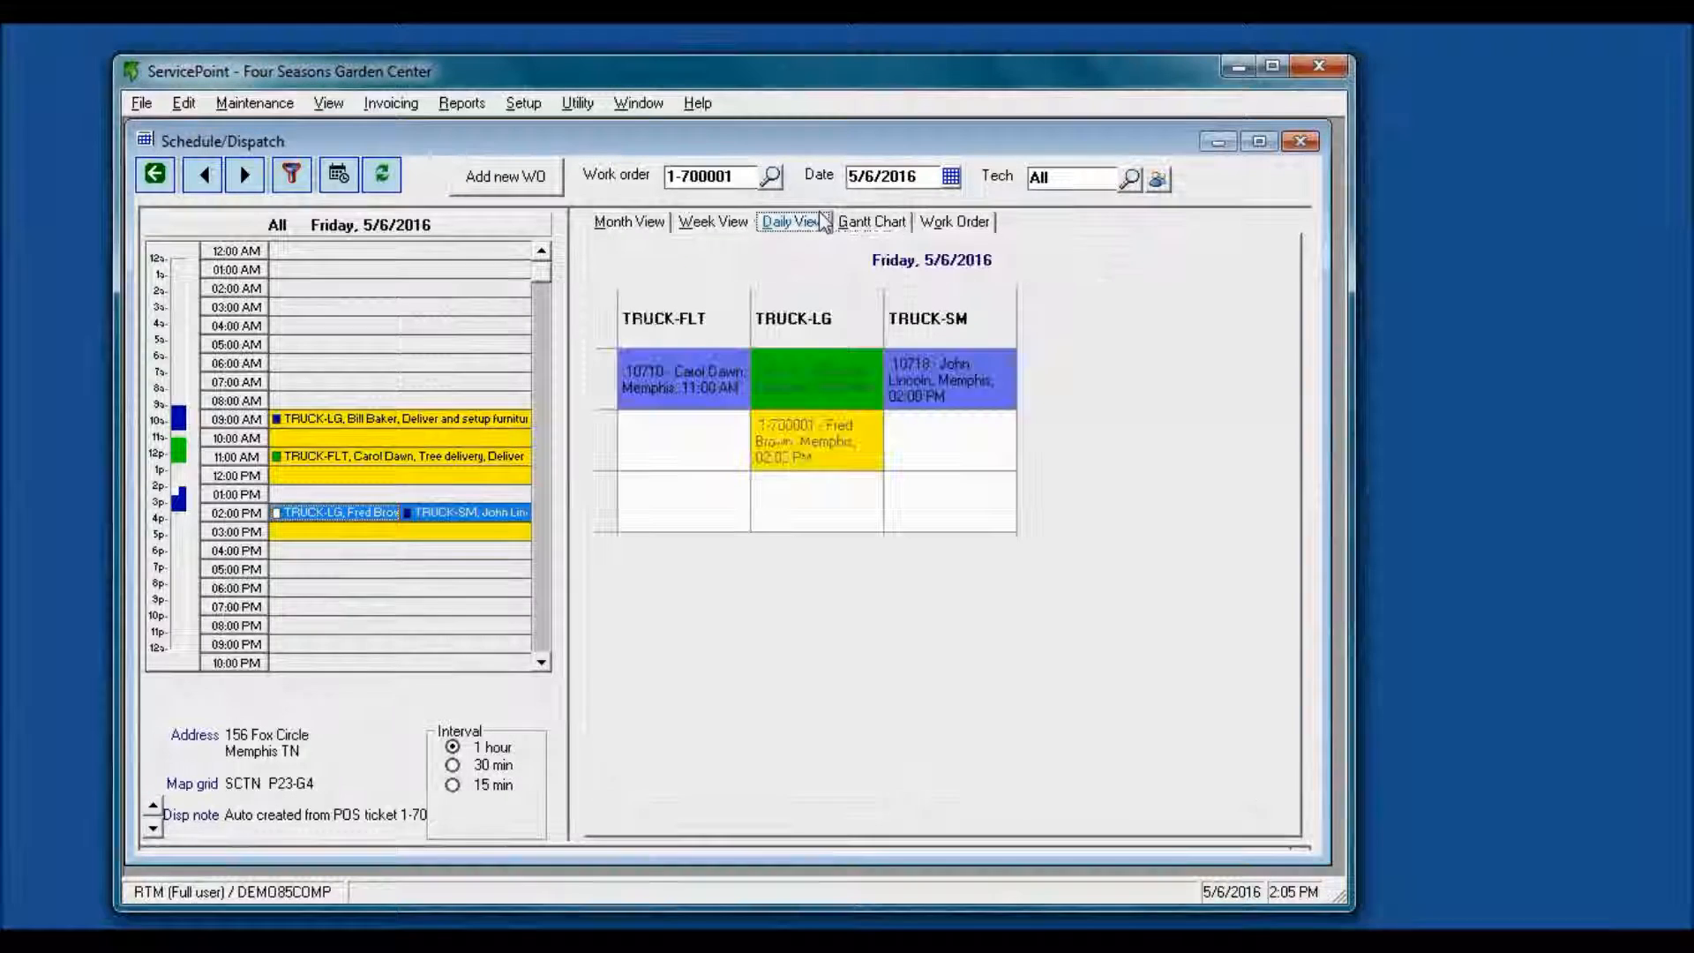
{"action": "left_click", "coordinate": [824, 382]}
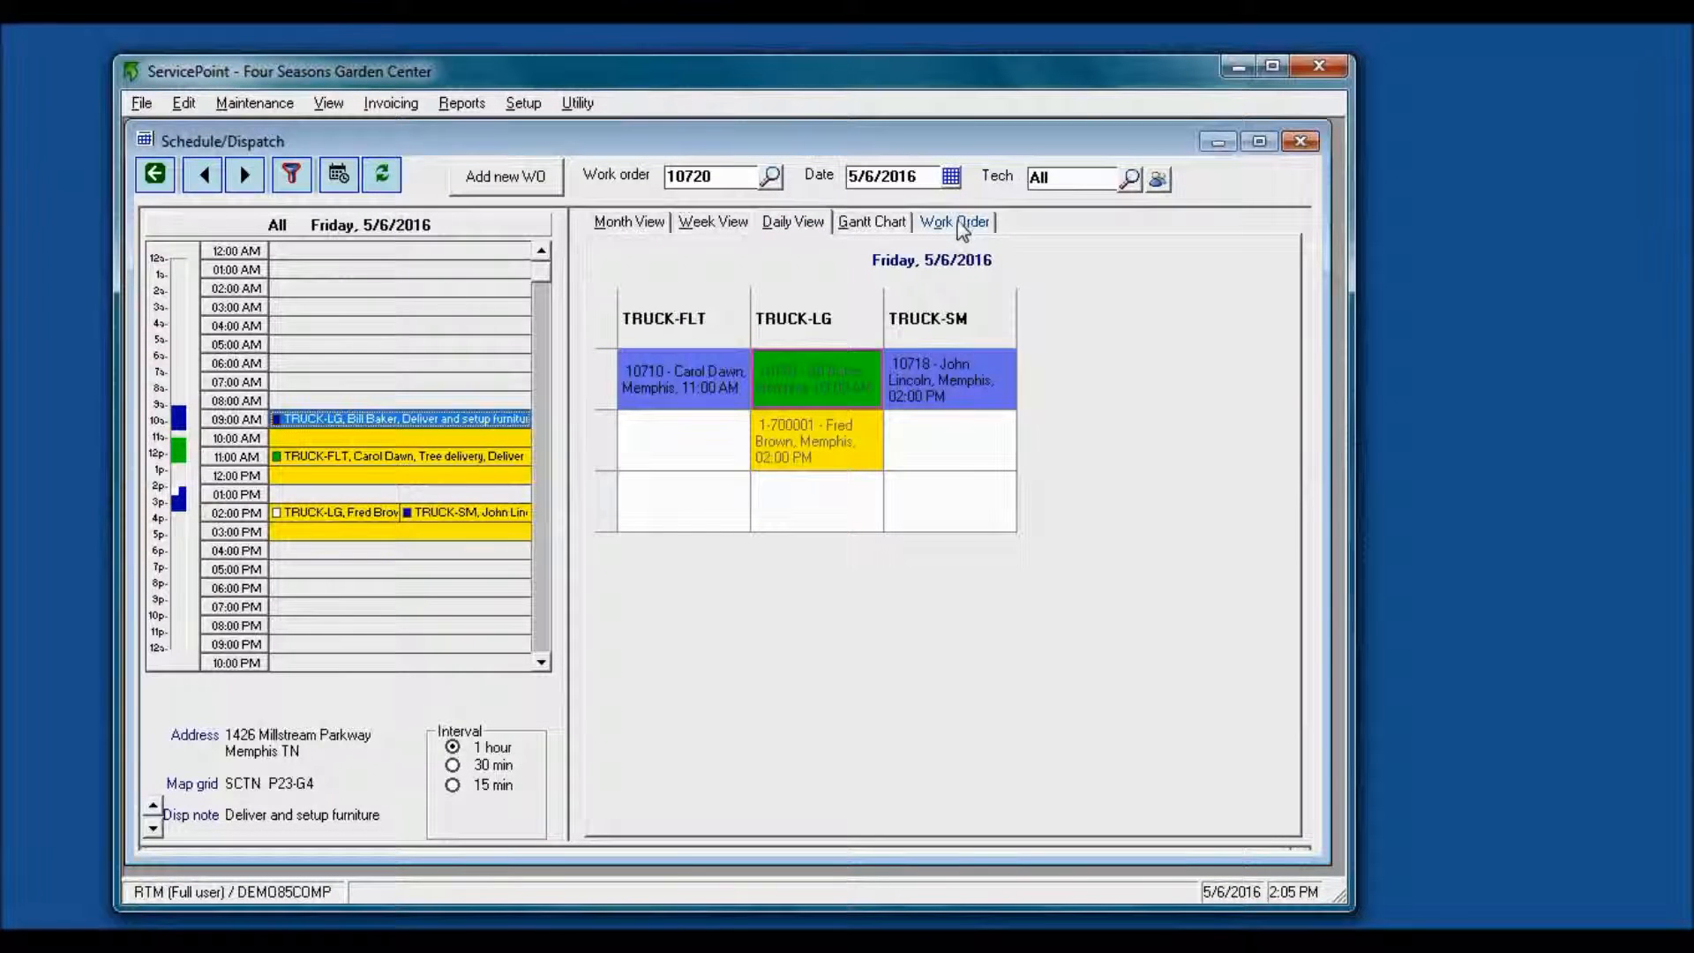
{"action": "left_click", "coordinate": [962, 224]}
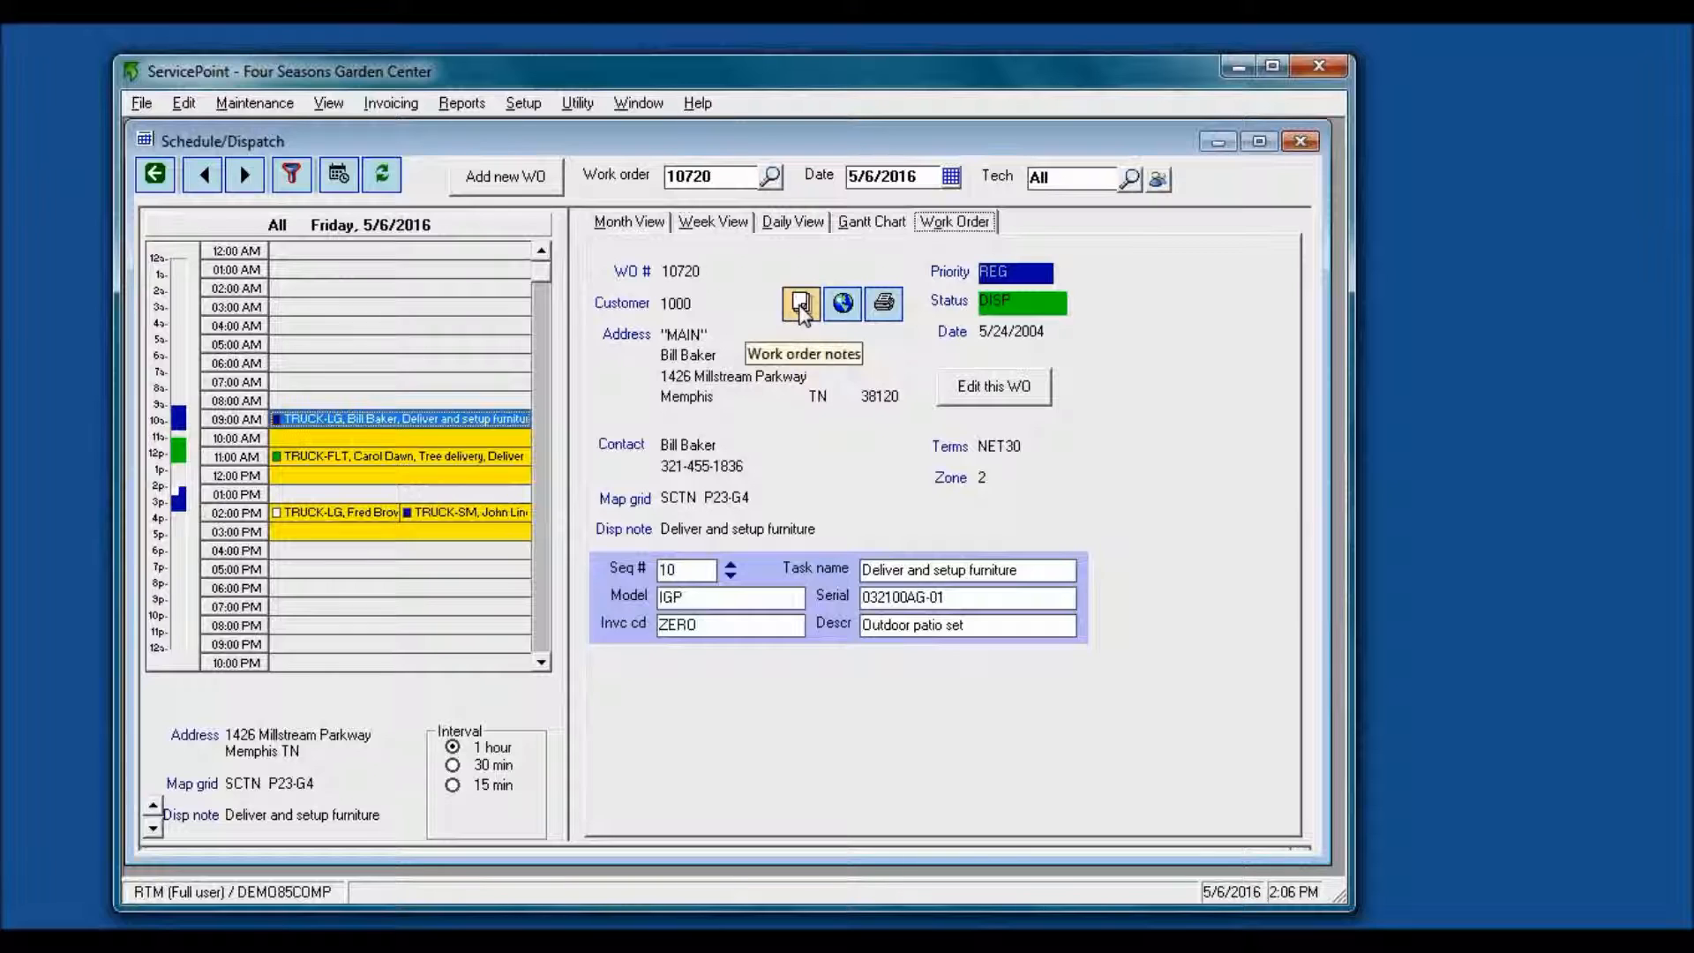
Step: Preview the work order's delivery ticket in the LS DELIVERY Form.rpt format, review it through the customer signature line, and close it
{"action": "left_click", "coordinate": [878, 311]}
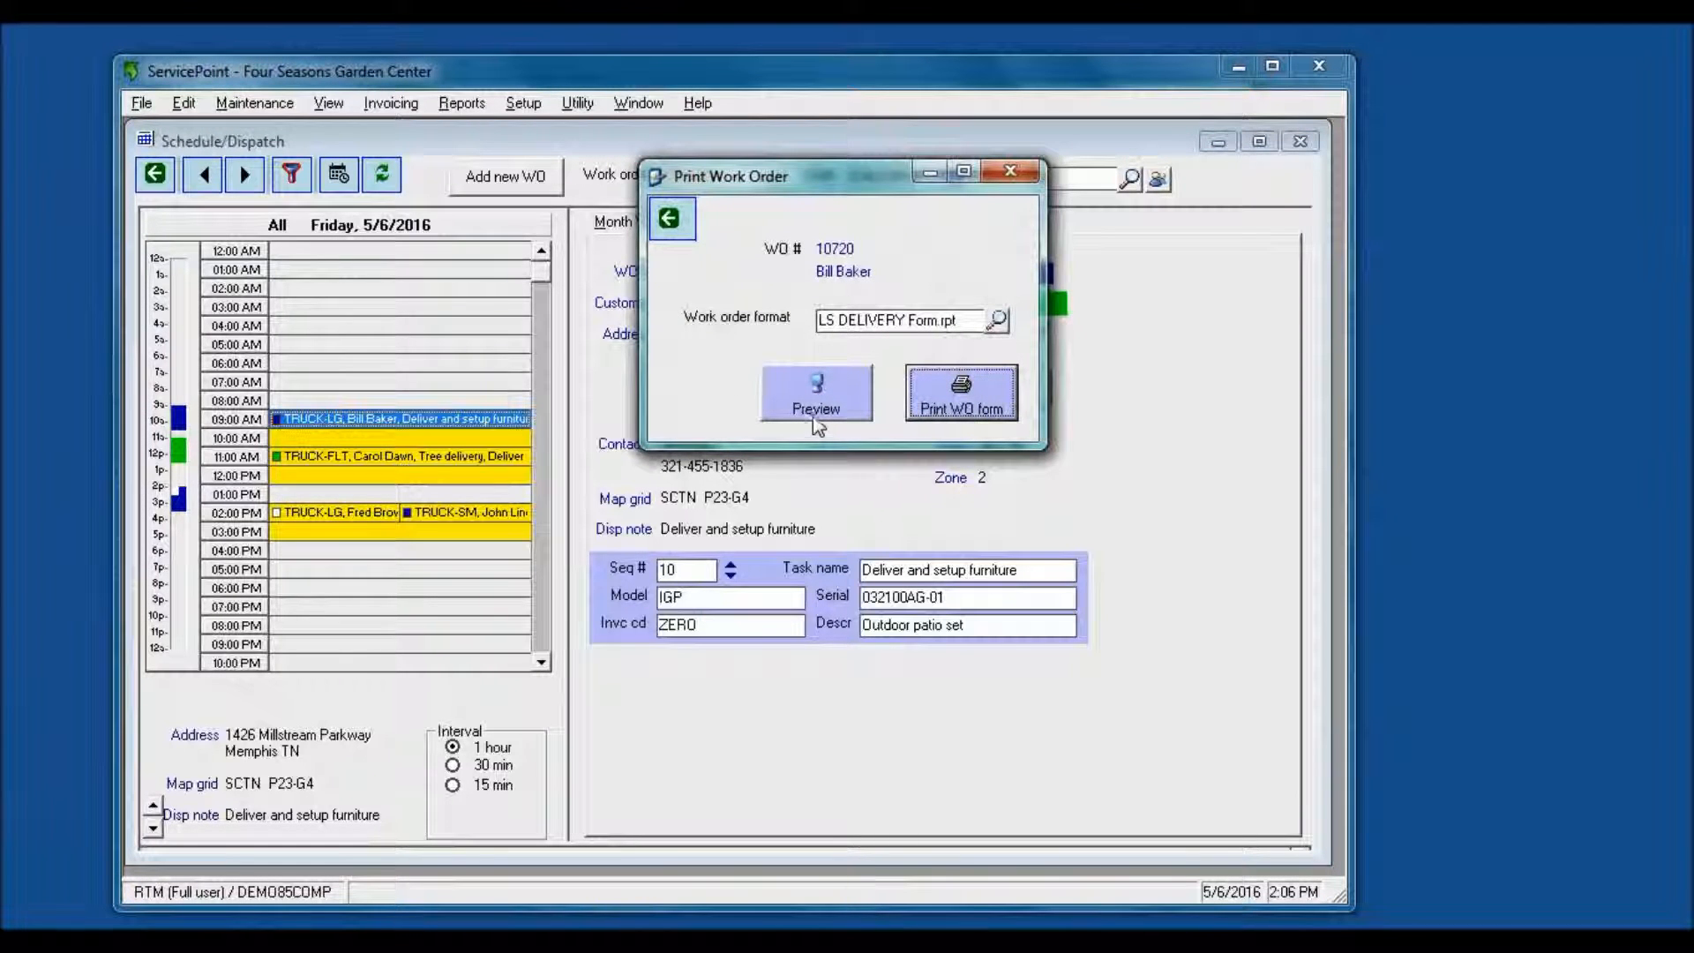
{"action": "left_click", "coordinate": [815, 414]}
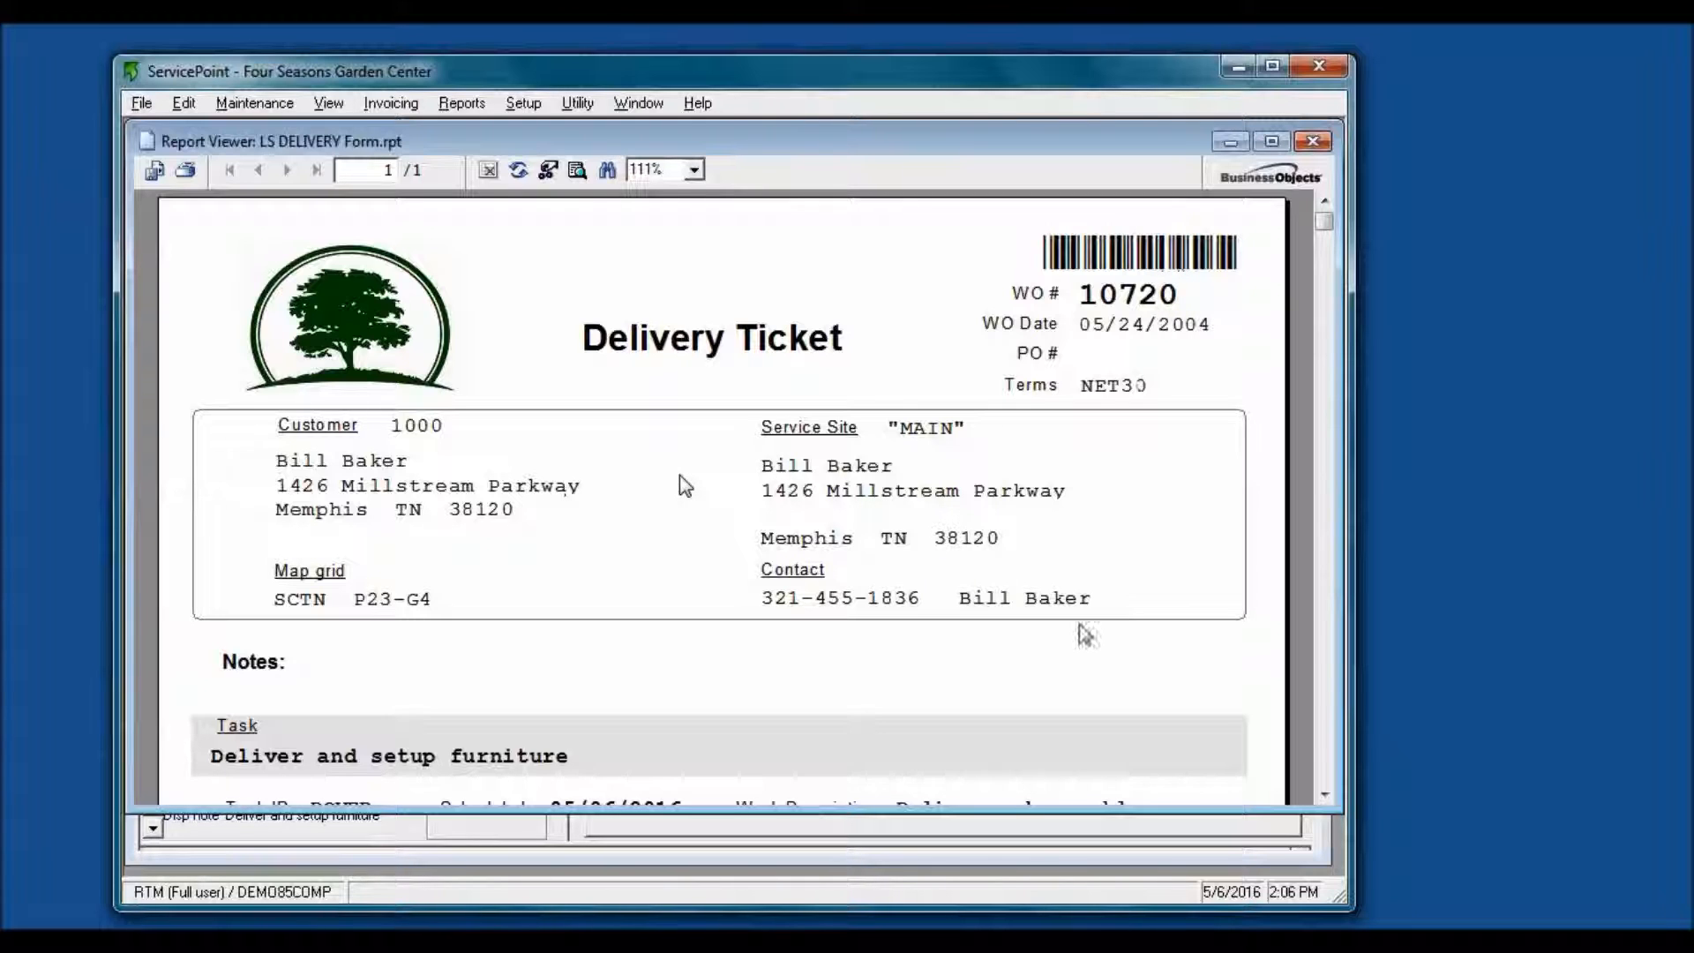
{"action": "left_click", "coordinate": [1324, 796]}
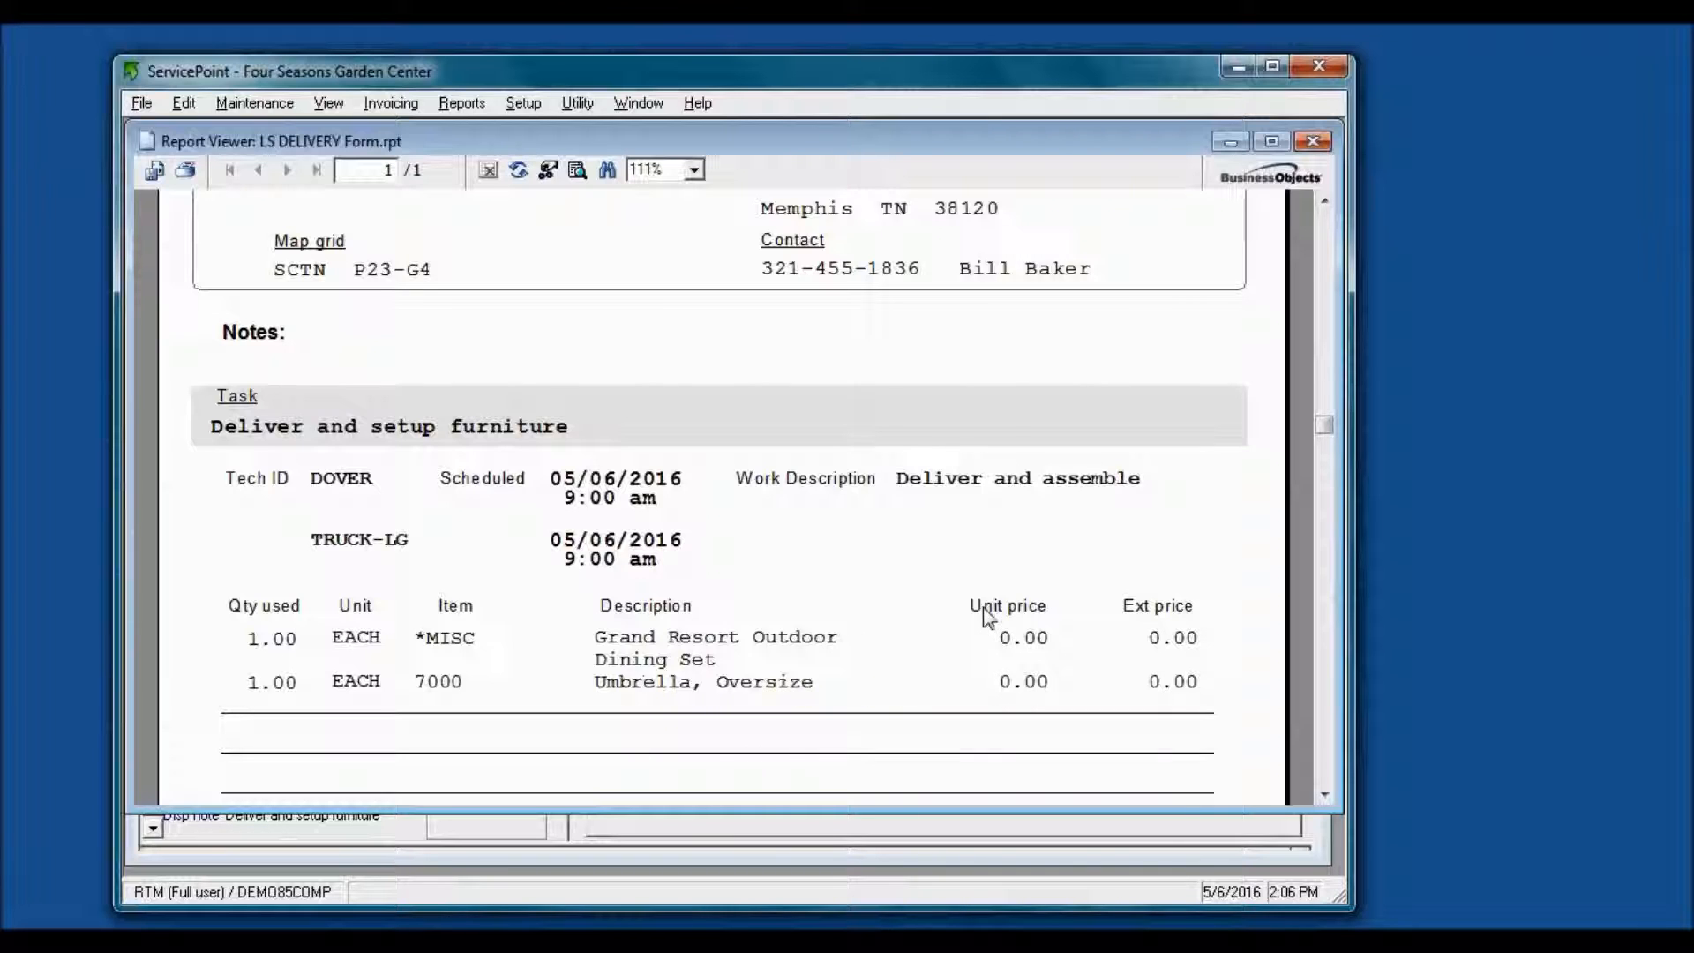
{"action": "scroll", "coordinate": [988, 617], "scroll_direction": "down", "scroll_amount": 5}
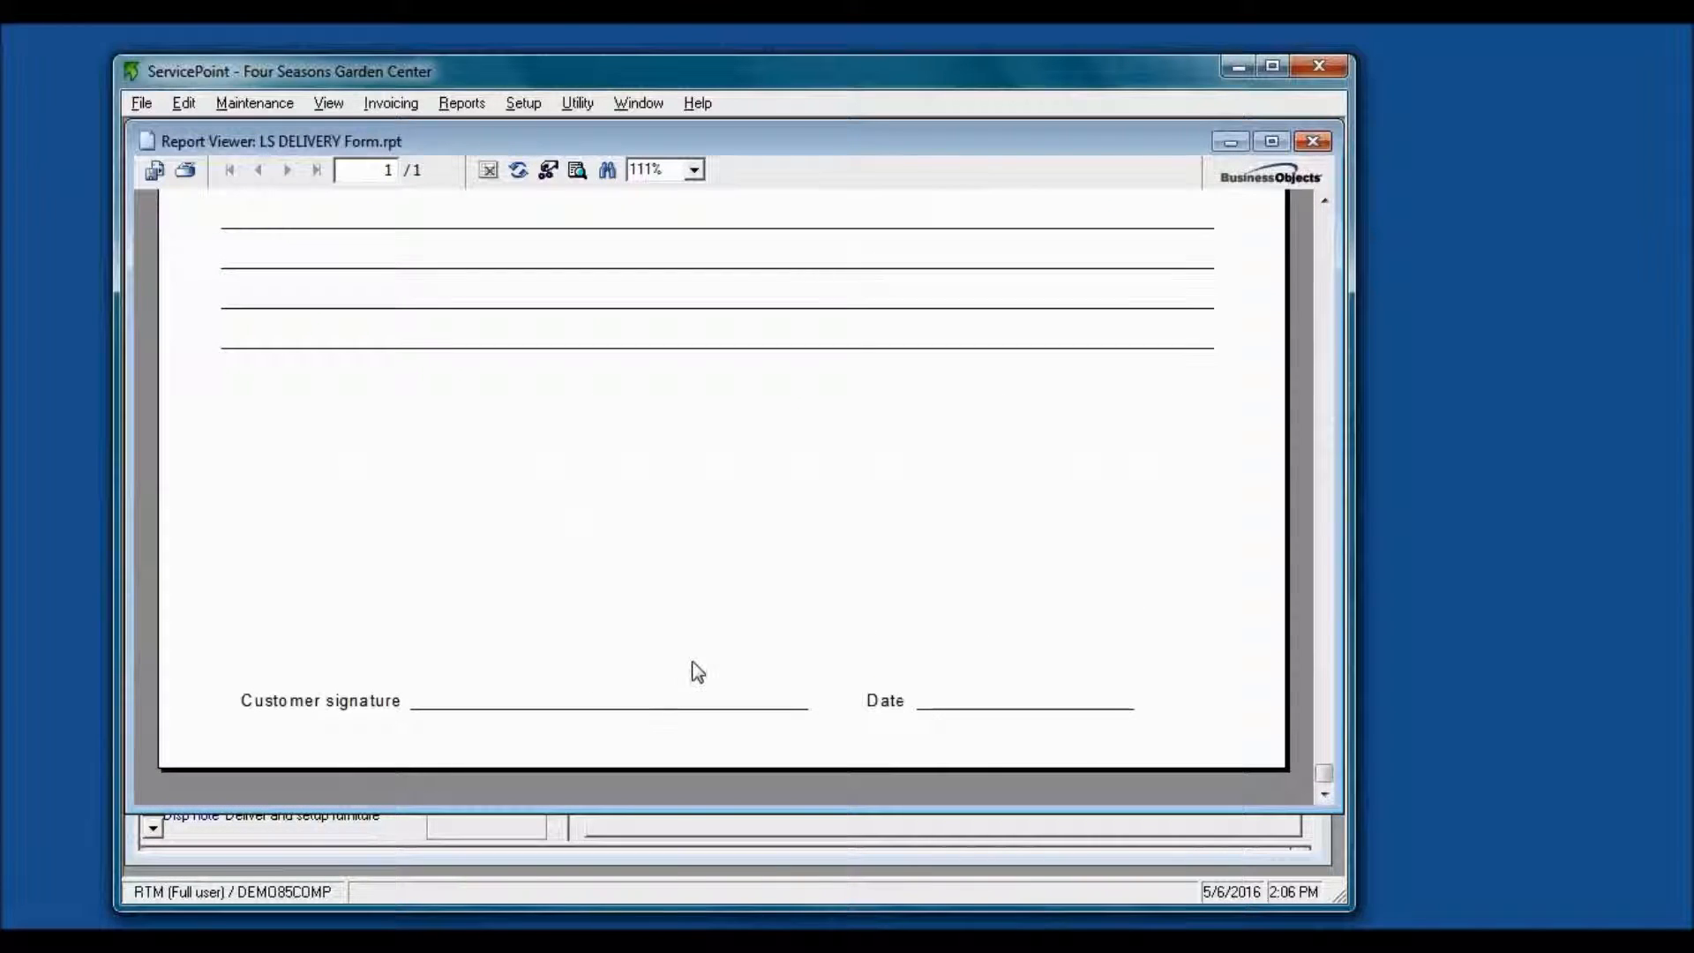
{"action": "left_click", "coordinate": [1311, 143]}
Step: Return the schedule to the week view, minimize ServicePoint and switch to Touchscreen Ticket Entry
{"action": "left_click", "coordinate": [647, 226]}
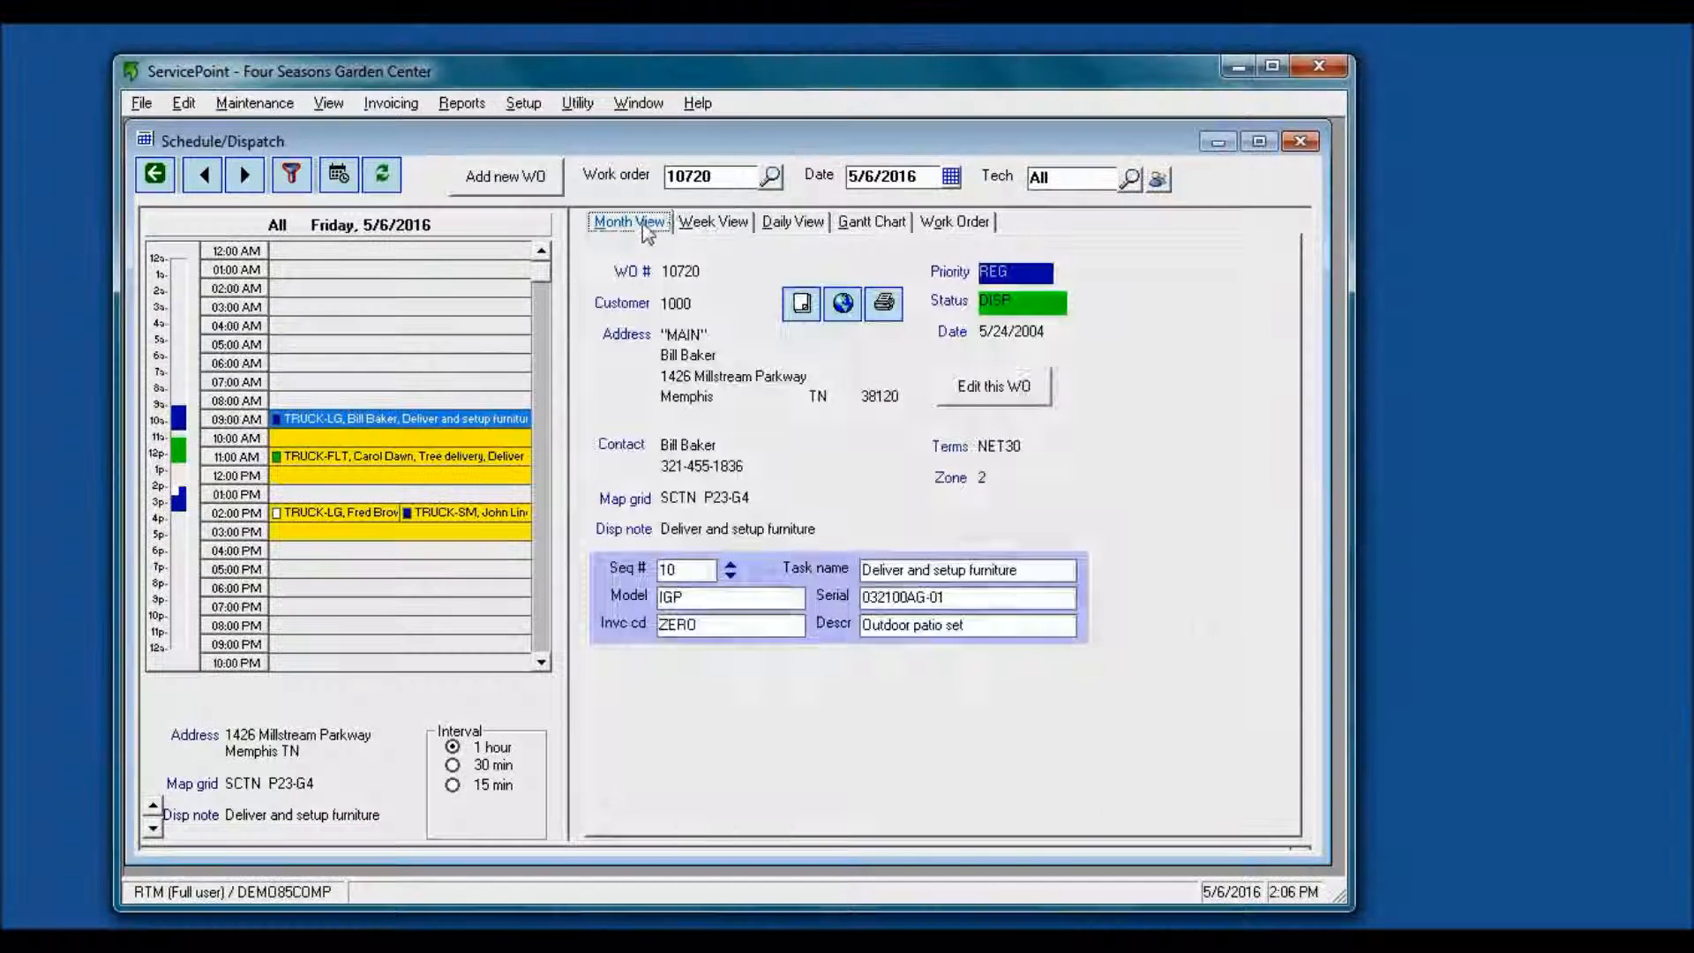
{"action": "left_click", "coordinate": [710, 225]}
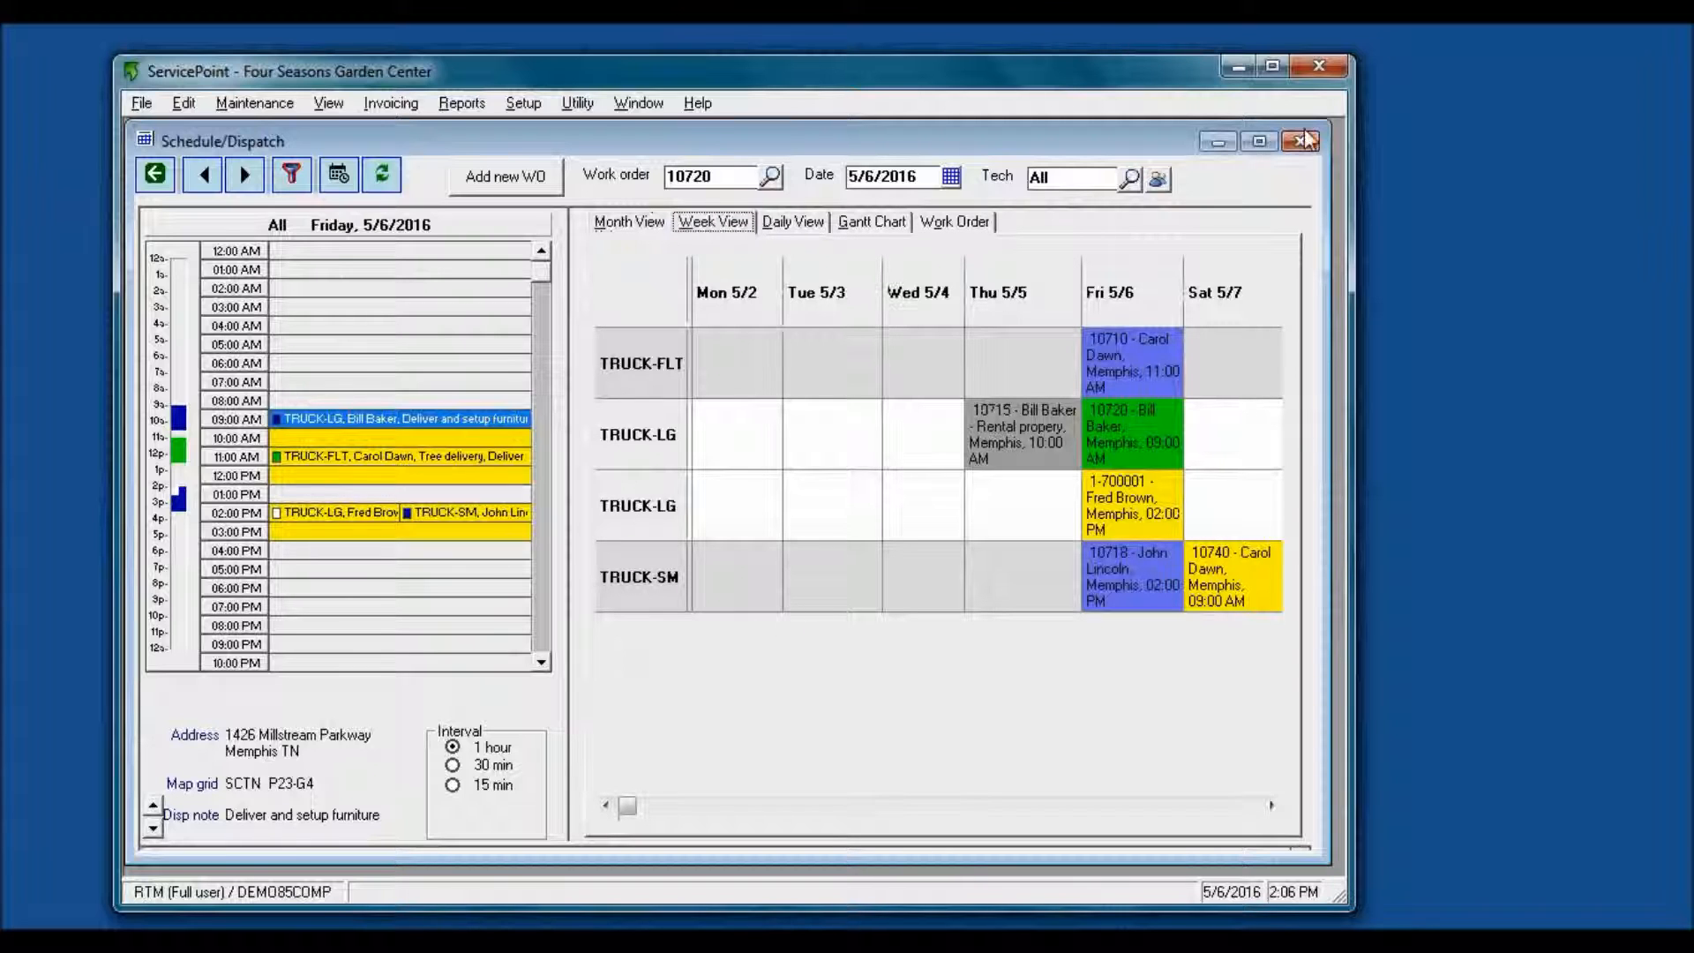
{"action": "left_click", "coordinate": [1240, 69]}
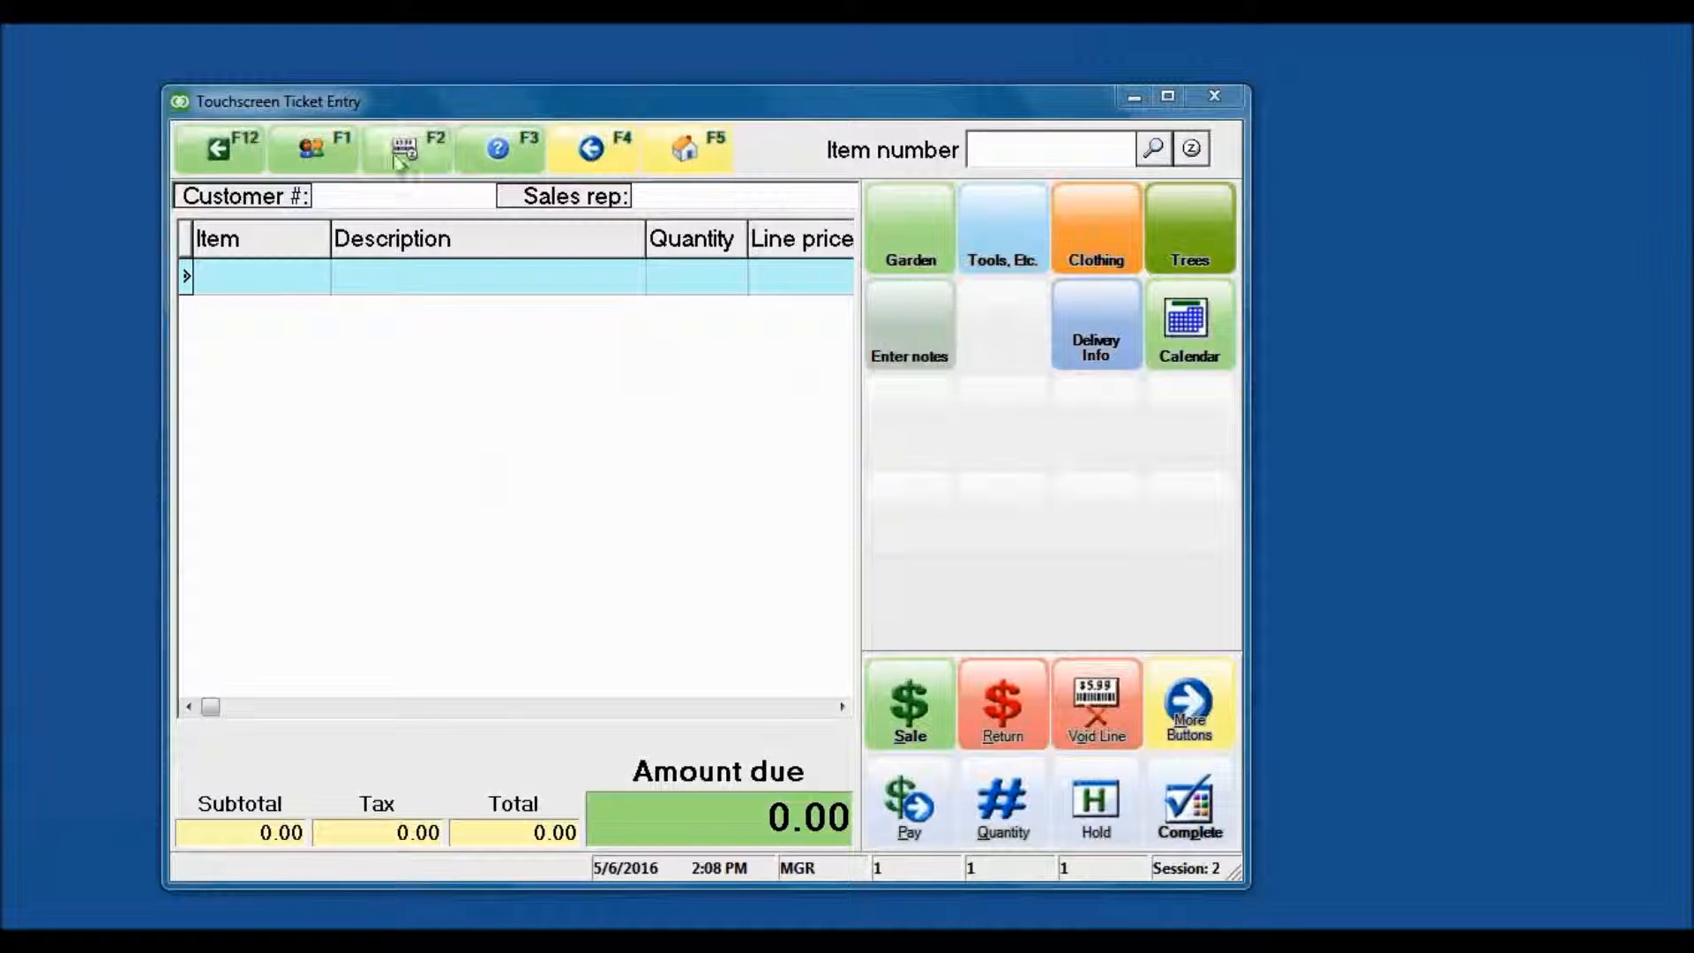
Step: Find the customer highlighted in the customer lookup list and assign that customer to the new ticket
{"action": "left_click", "coordinate": [325, 154]}
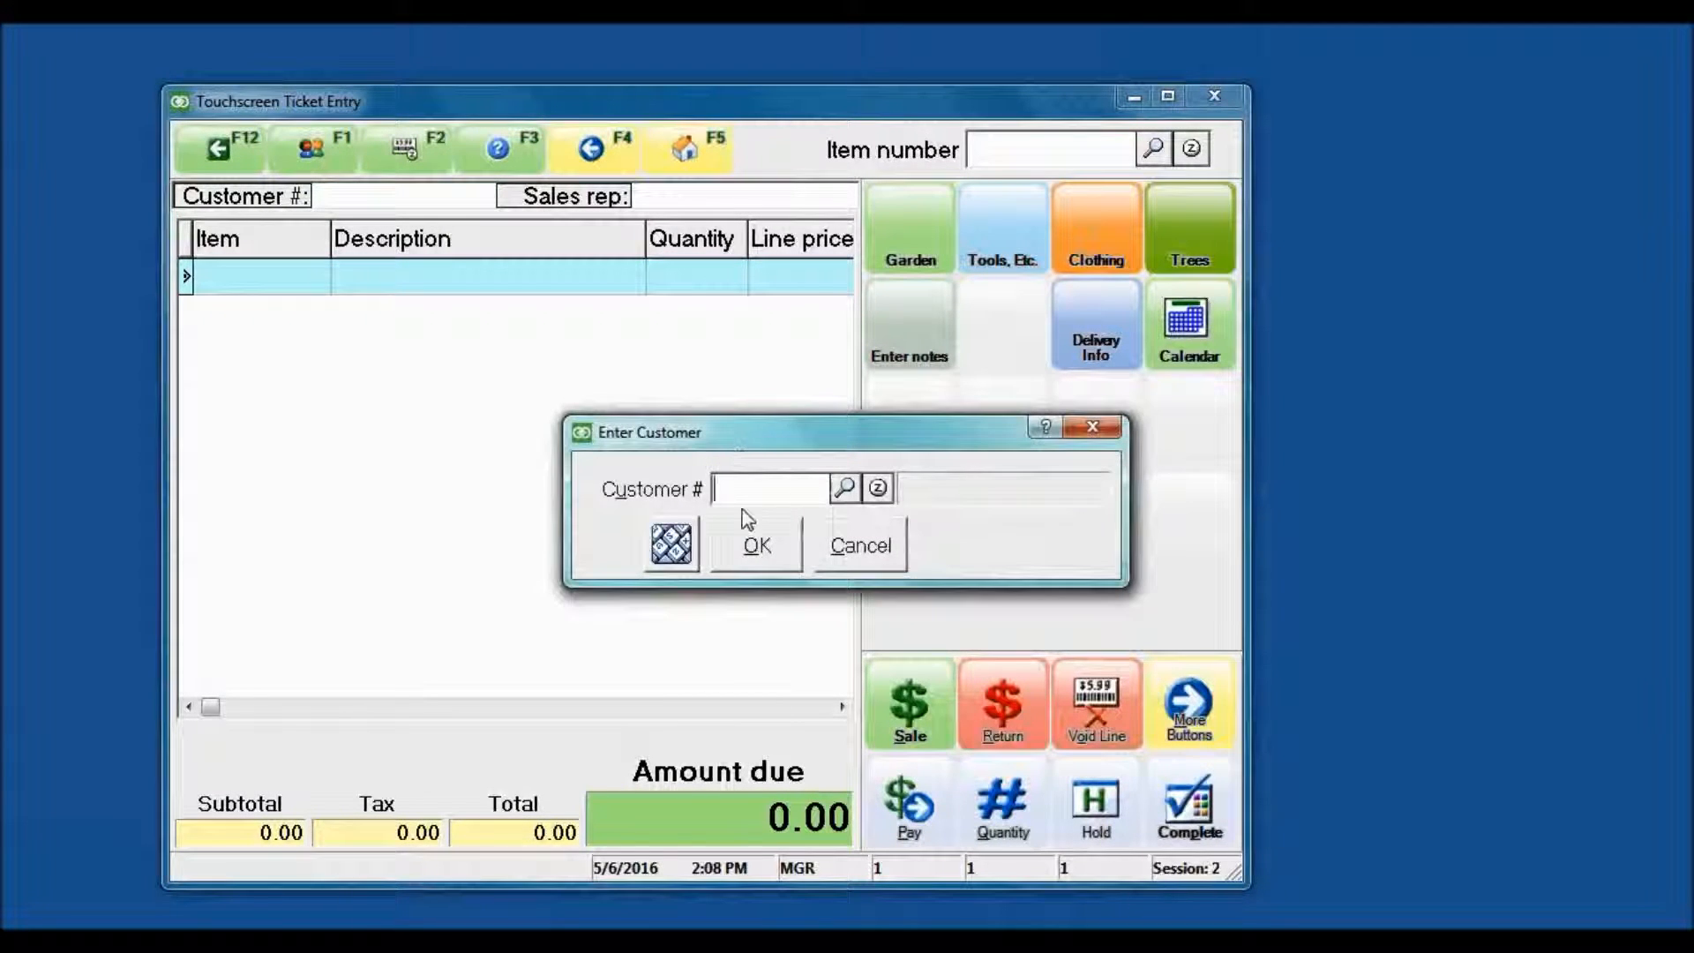
{"action": "left_click", "coordinate": [844, 488]}
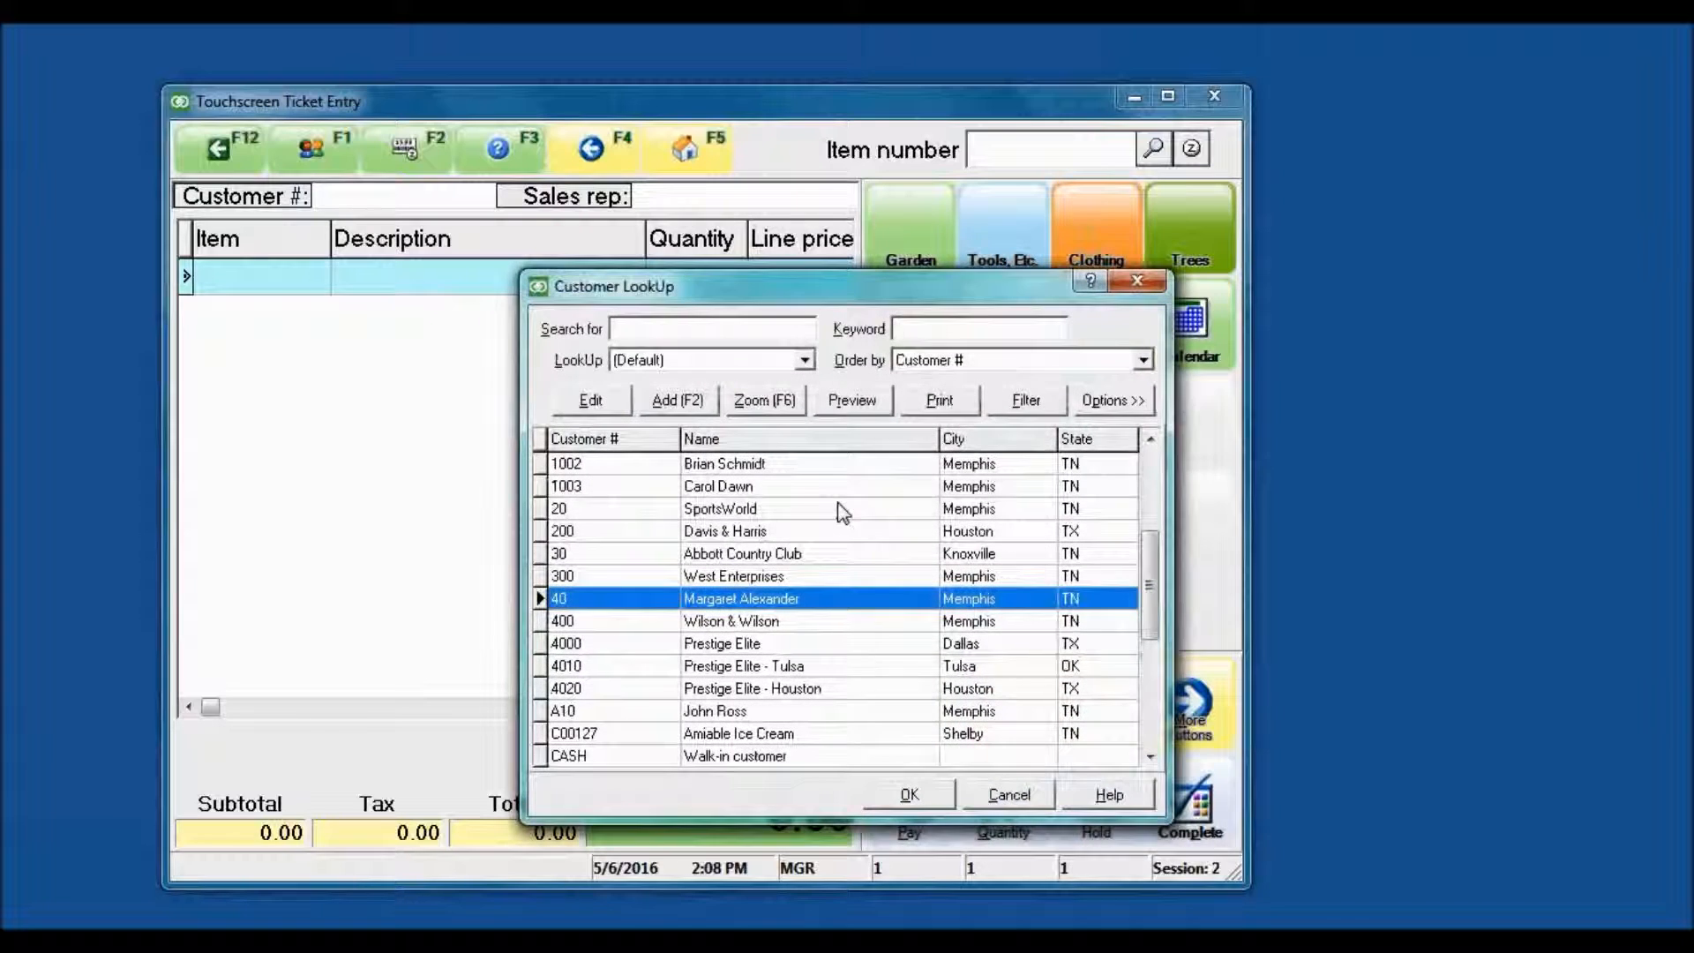
{"action": "left_click", "coordinate": [812, 602]}
{"action": "double_click", "coordinate": [811, 601]}
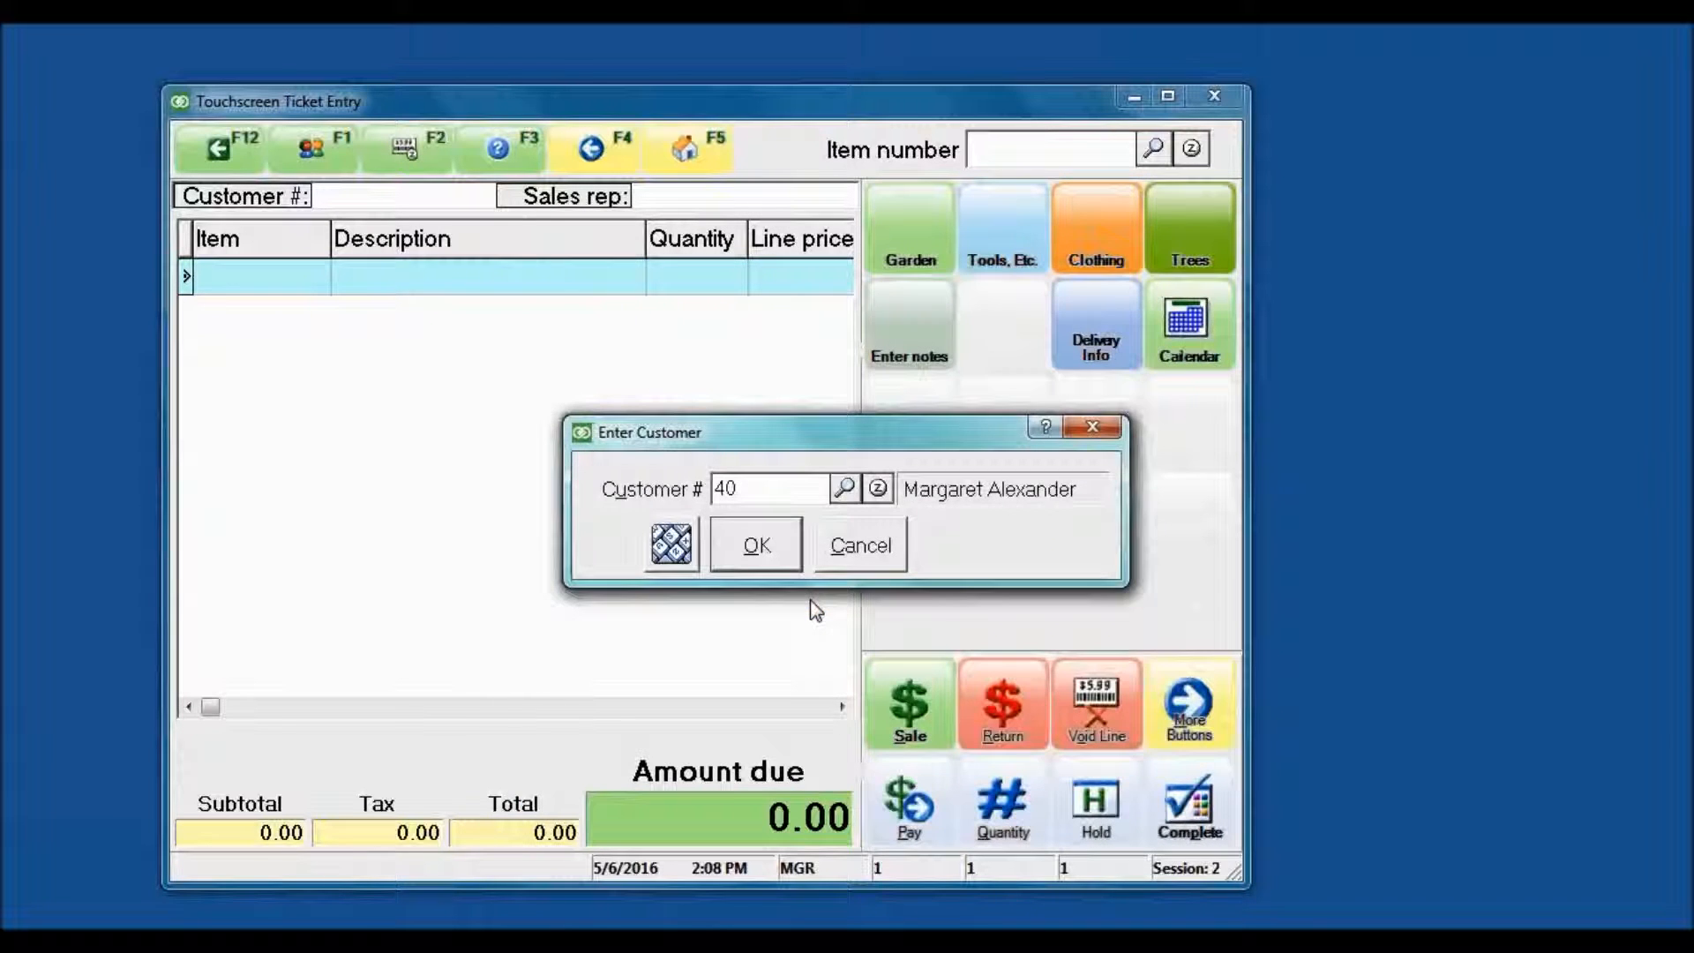
{"action": "left_click", "coordinate": [754, 560]}
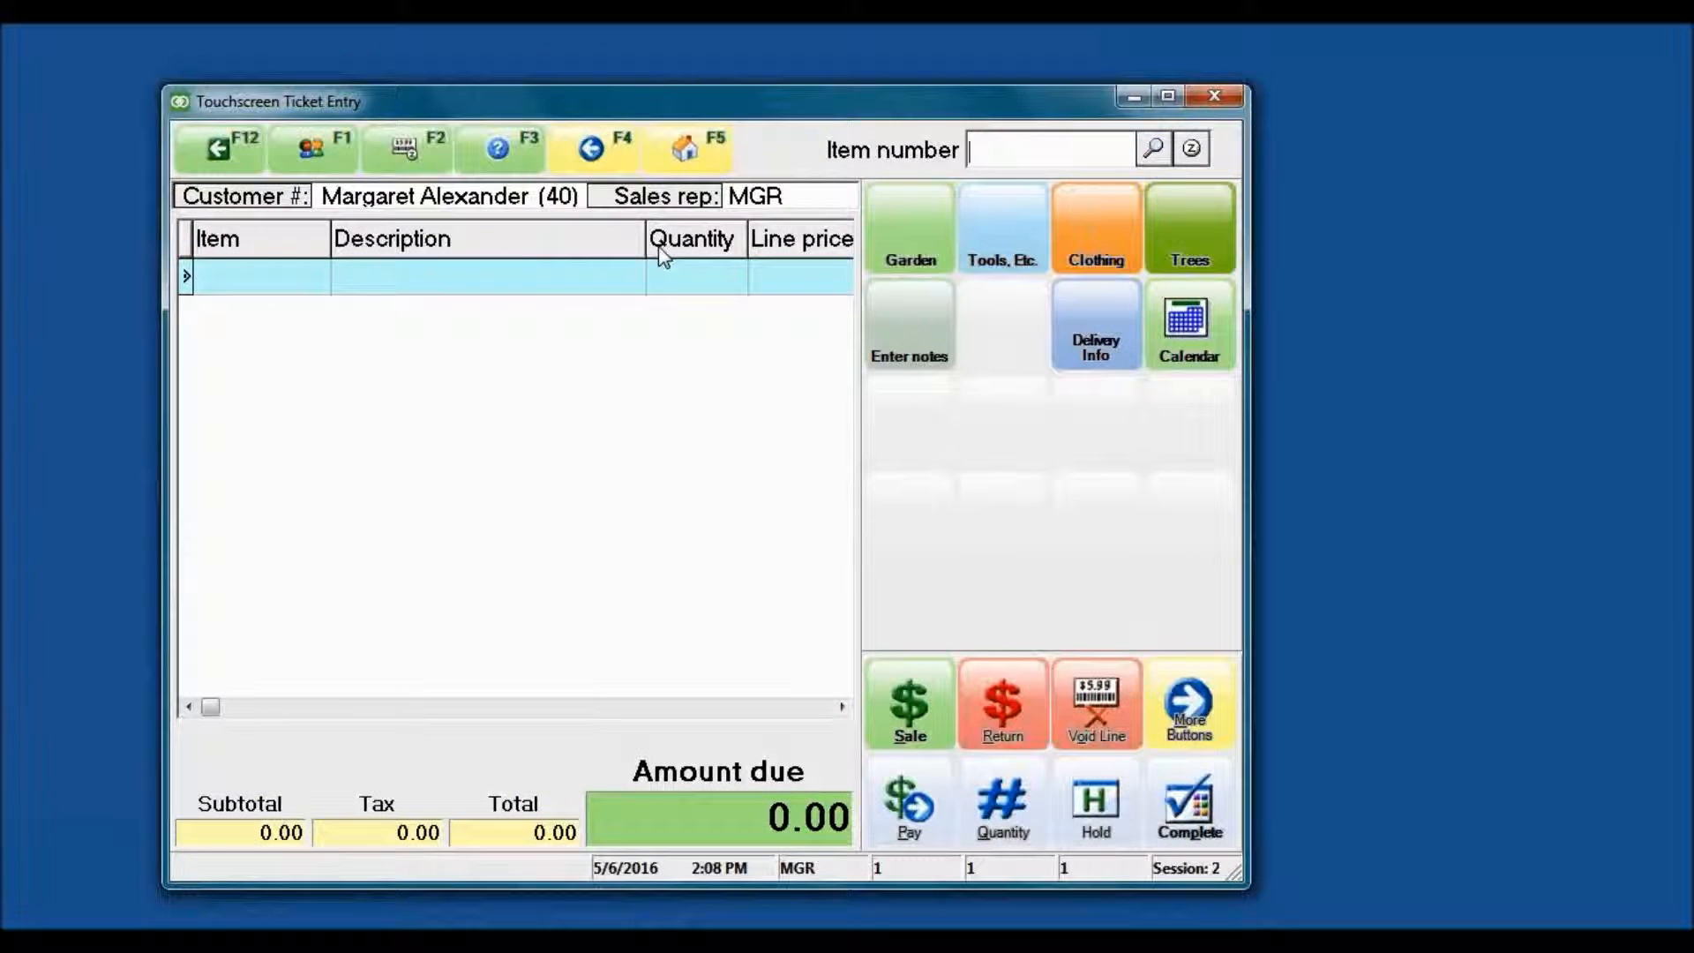
Step: Add two WIL0003 Clematis, Montana Rubens plants and one ACM0003 Clematis to the ticket from the item lookup
{"action": "left_click", "coordinate": [1153, 150]}
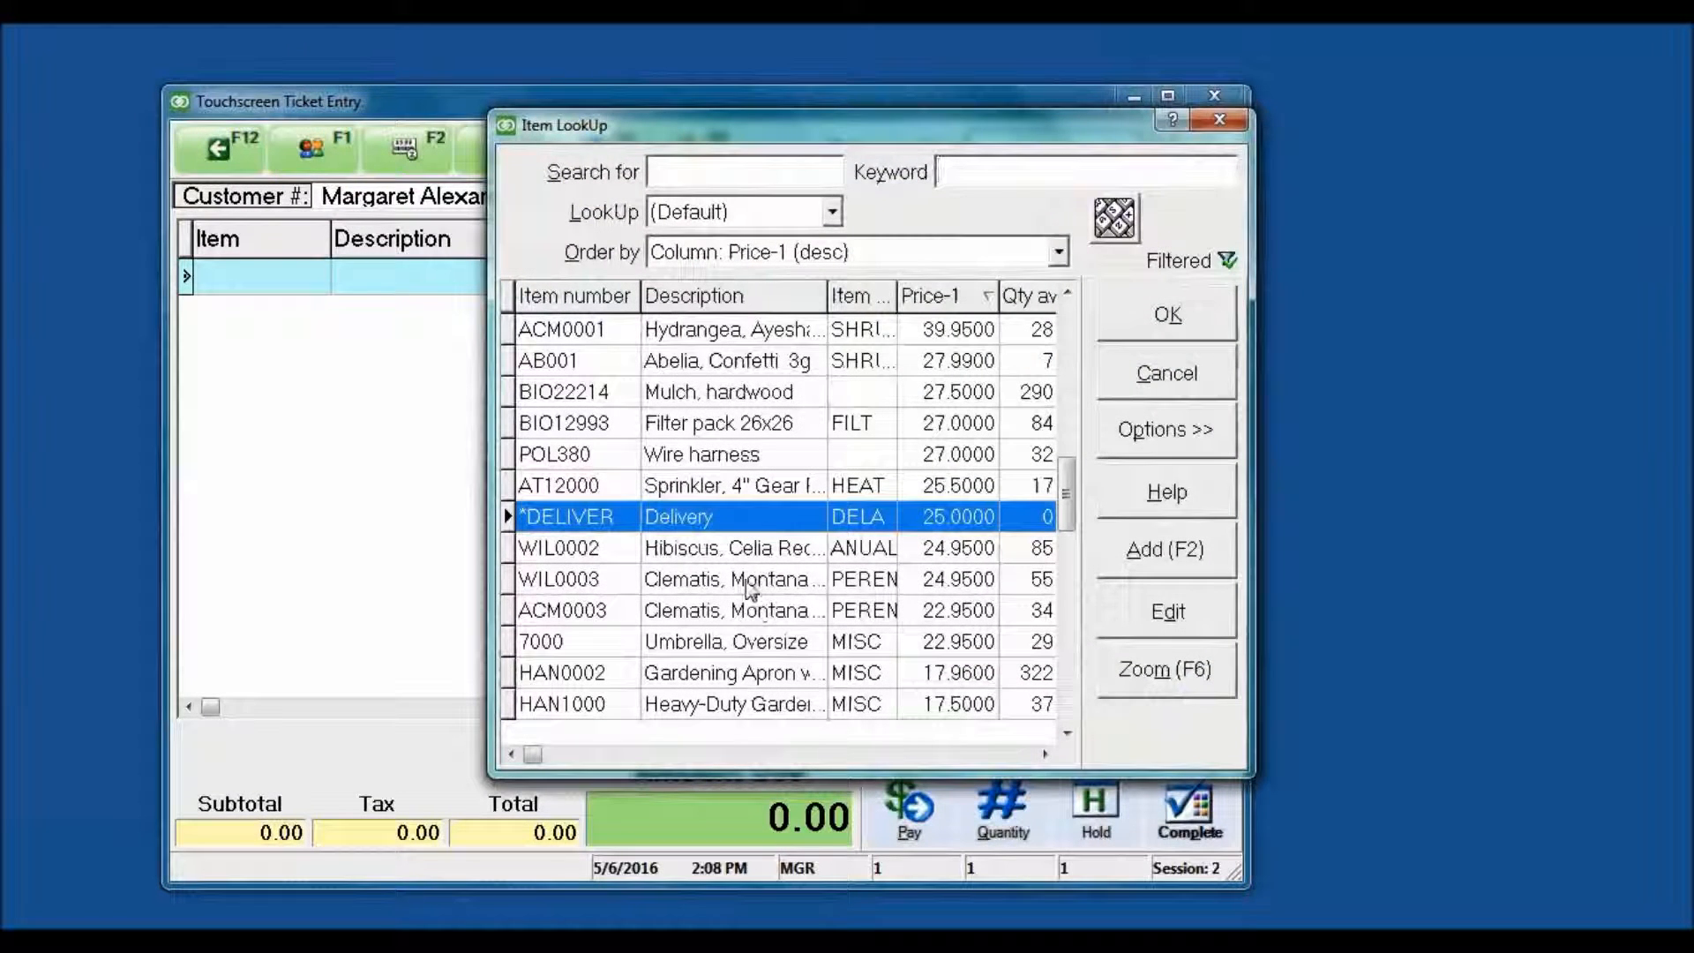
{"action": "left_click", "coordinate": [748, 582]}
{"action": "double_click", "coordinate": [748, 583]}
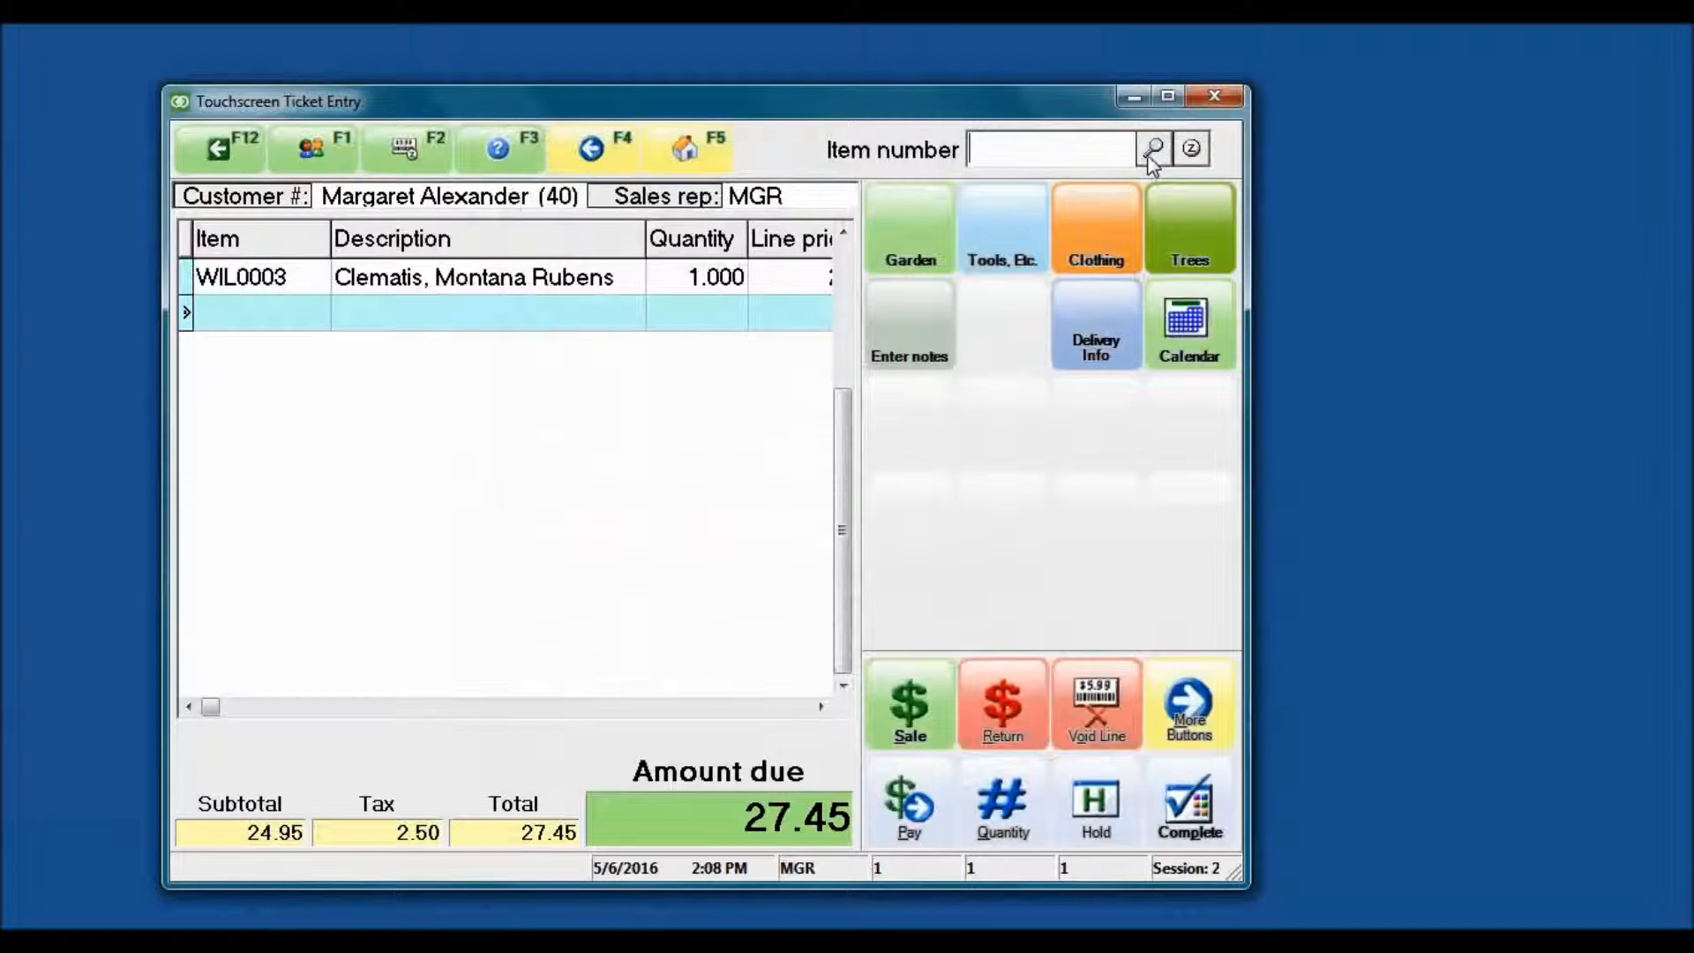
{"action": "left_click", "coordinate": [1153, 150]}
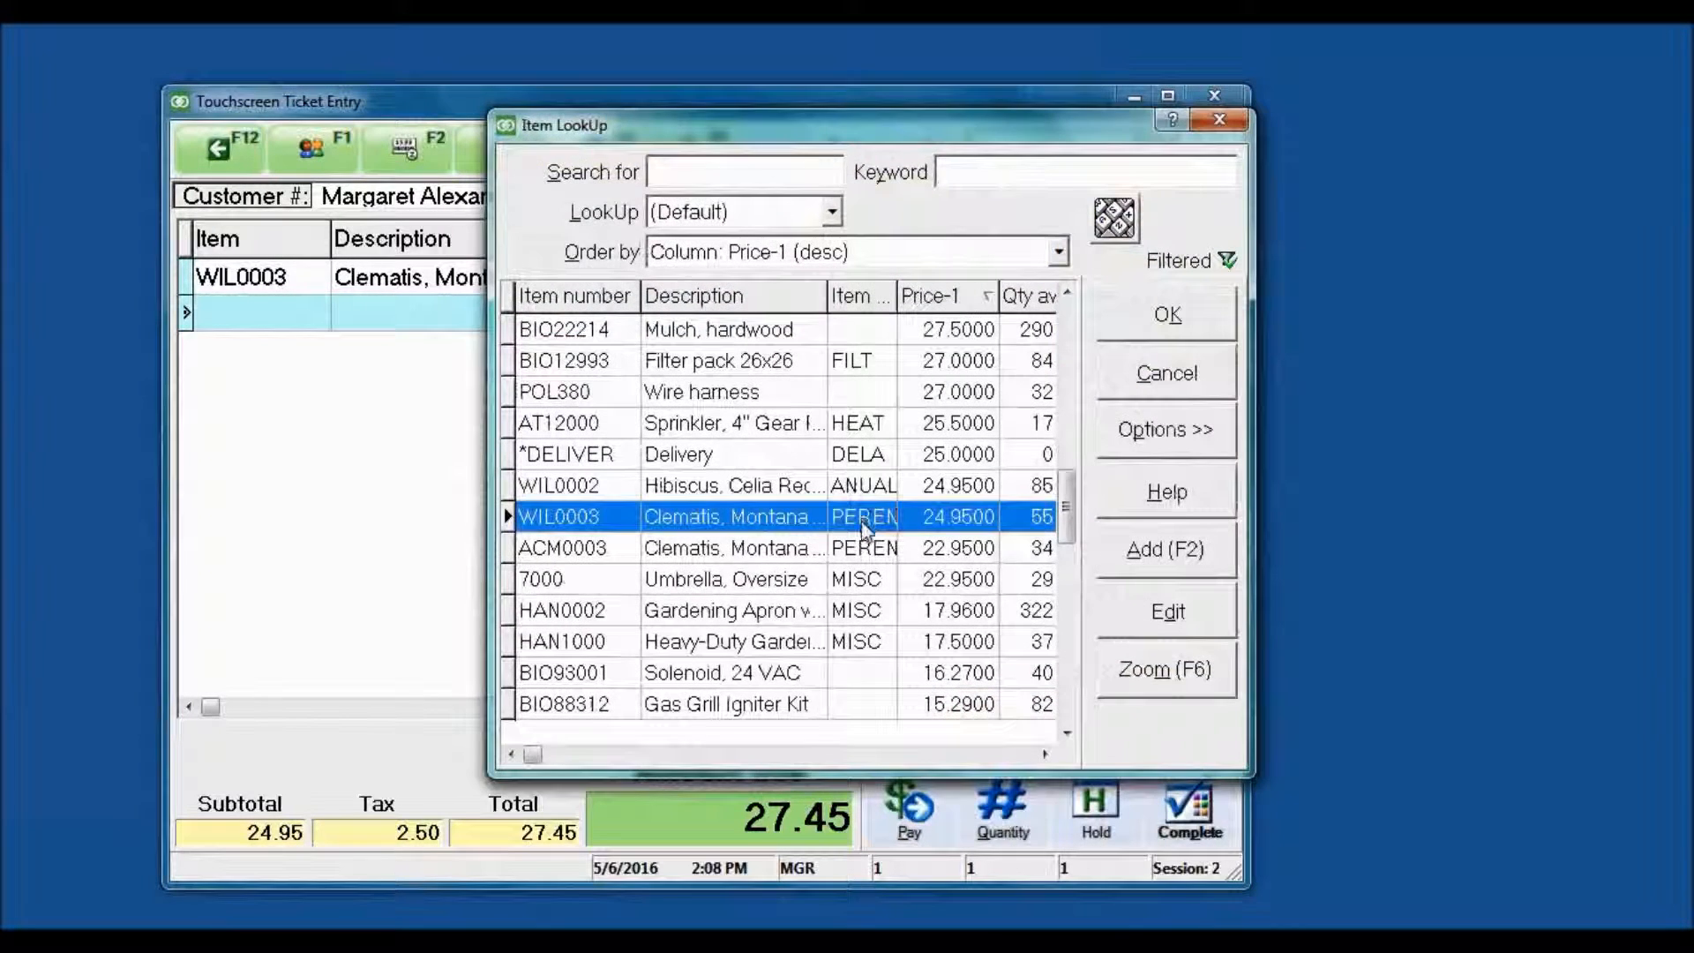
{"action": "double_click", "coordinate": [863, 529]}
{"action": "left_click", "coordinate": [1153, 150]}
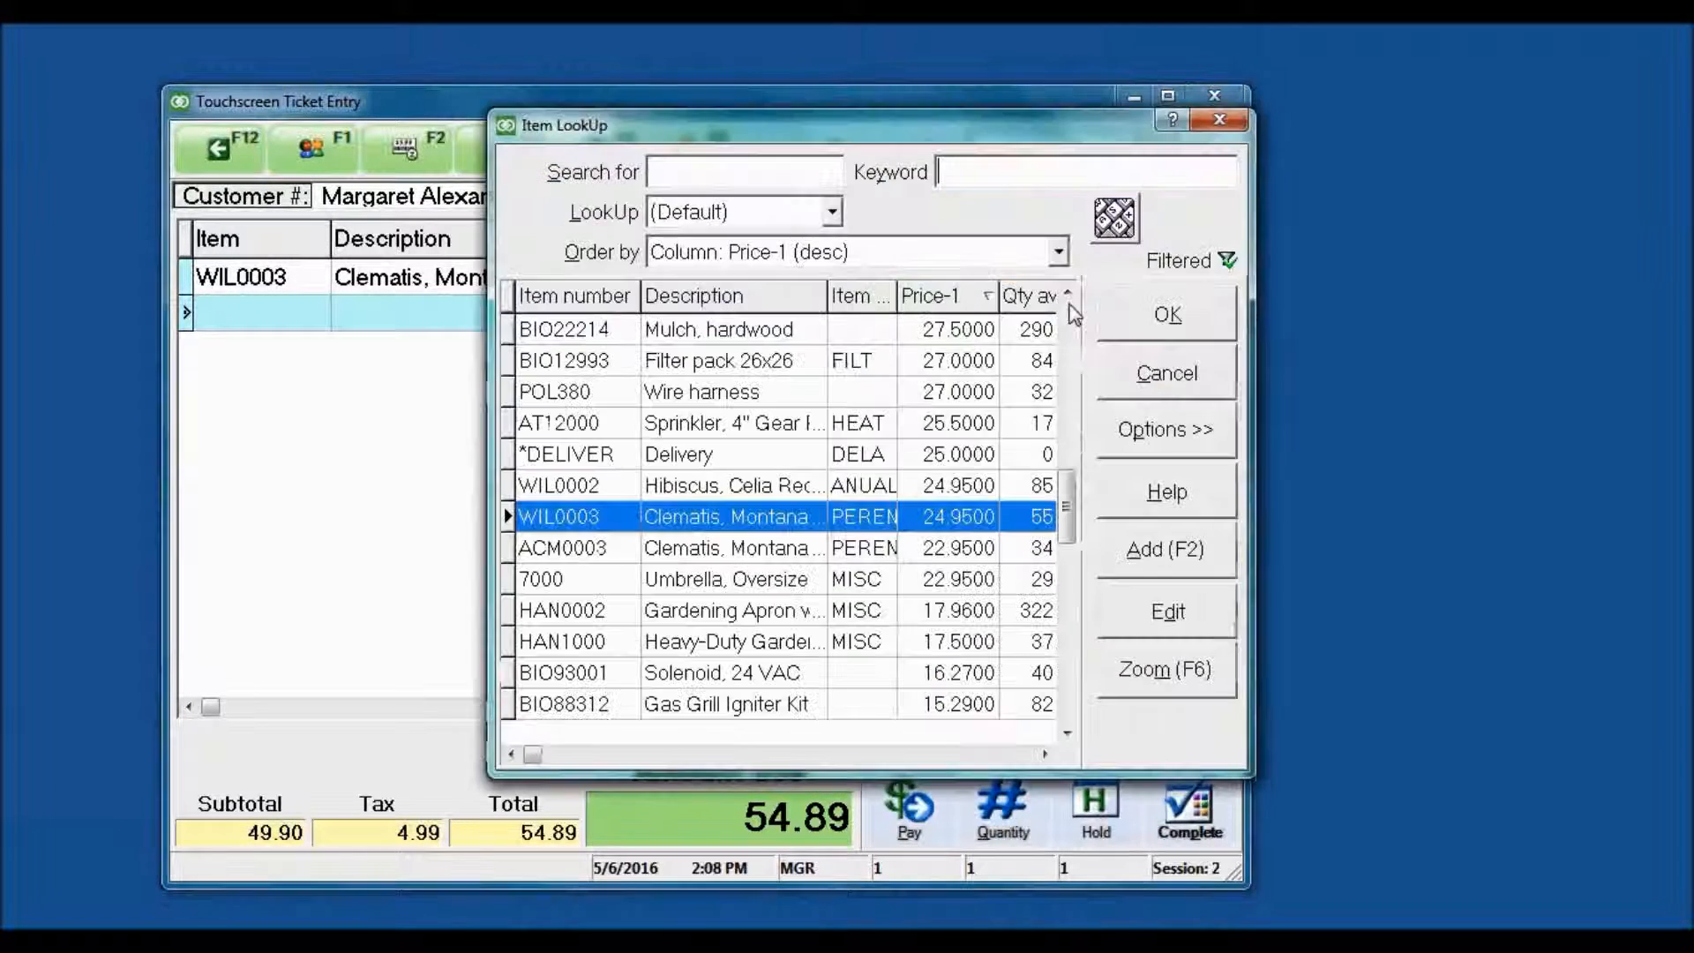
{"action": "double_click", "coordinate": [769, 556]}
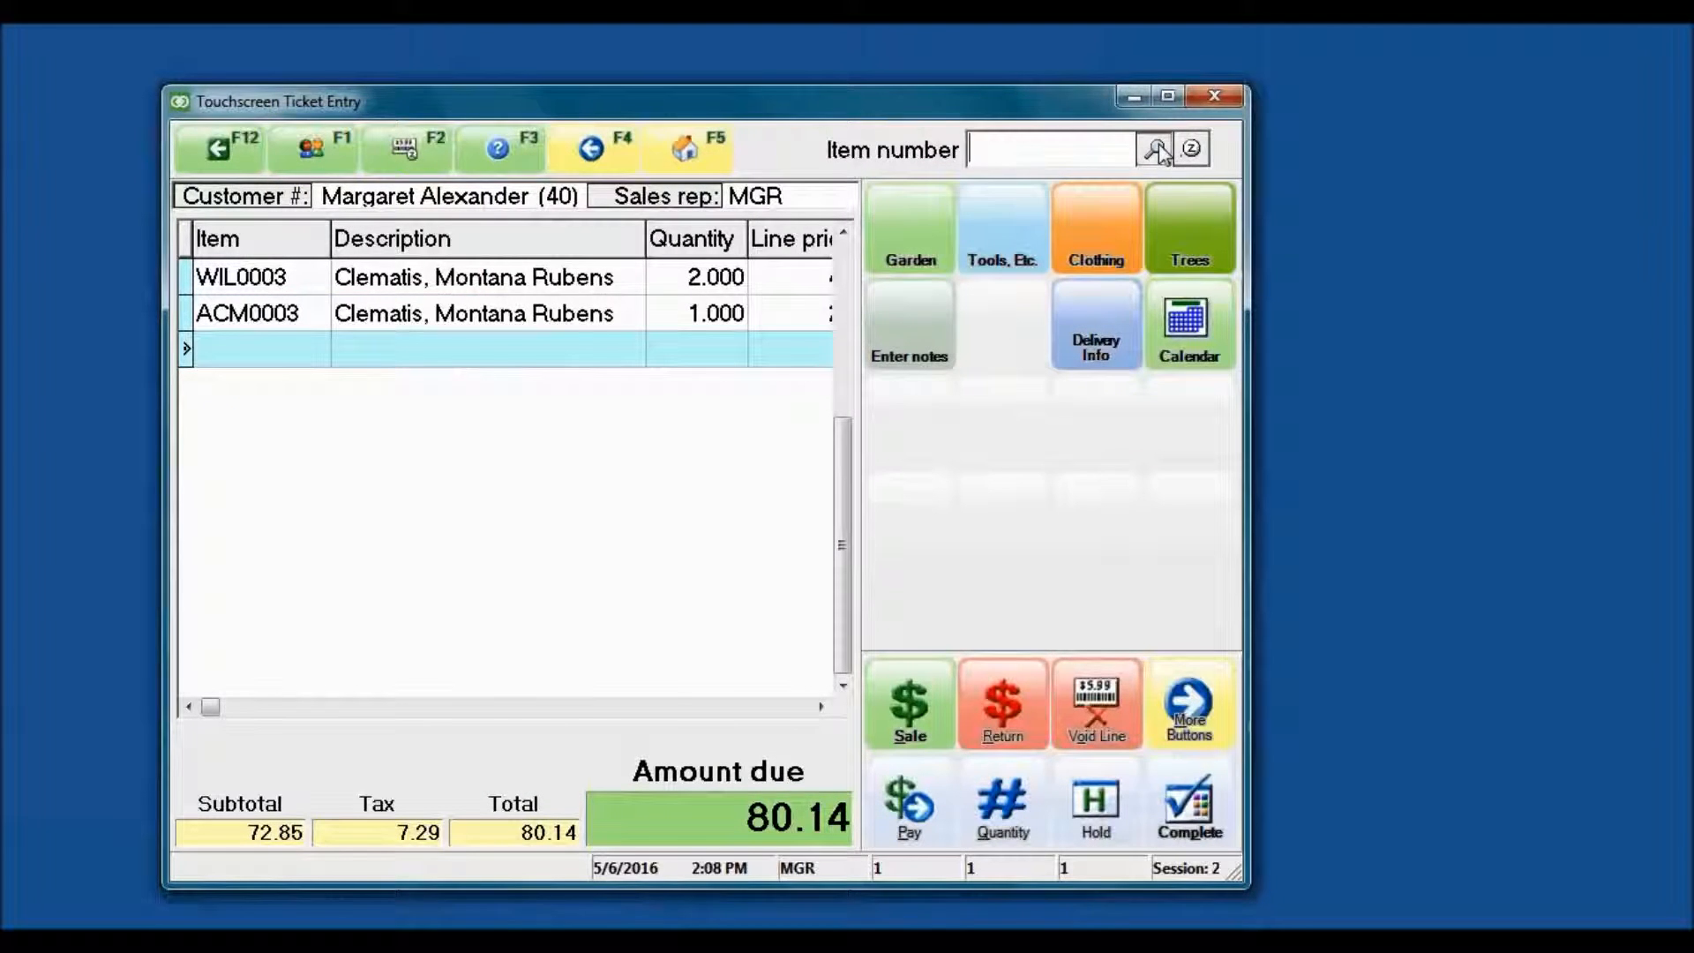
Step: Look up items by the keyword "tree" and add one ACER001 Japanese Maple to the ticket
{"action": "left_click", "coordinate": [1153, 150]}
{"action": "type", "text": "tree"}
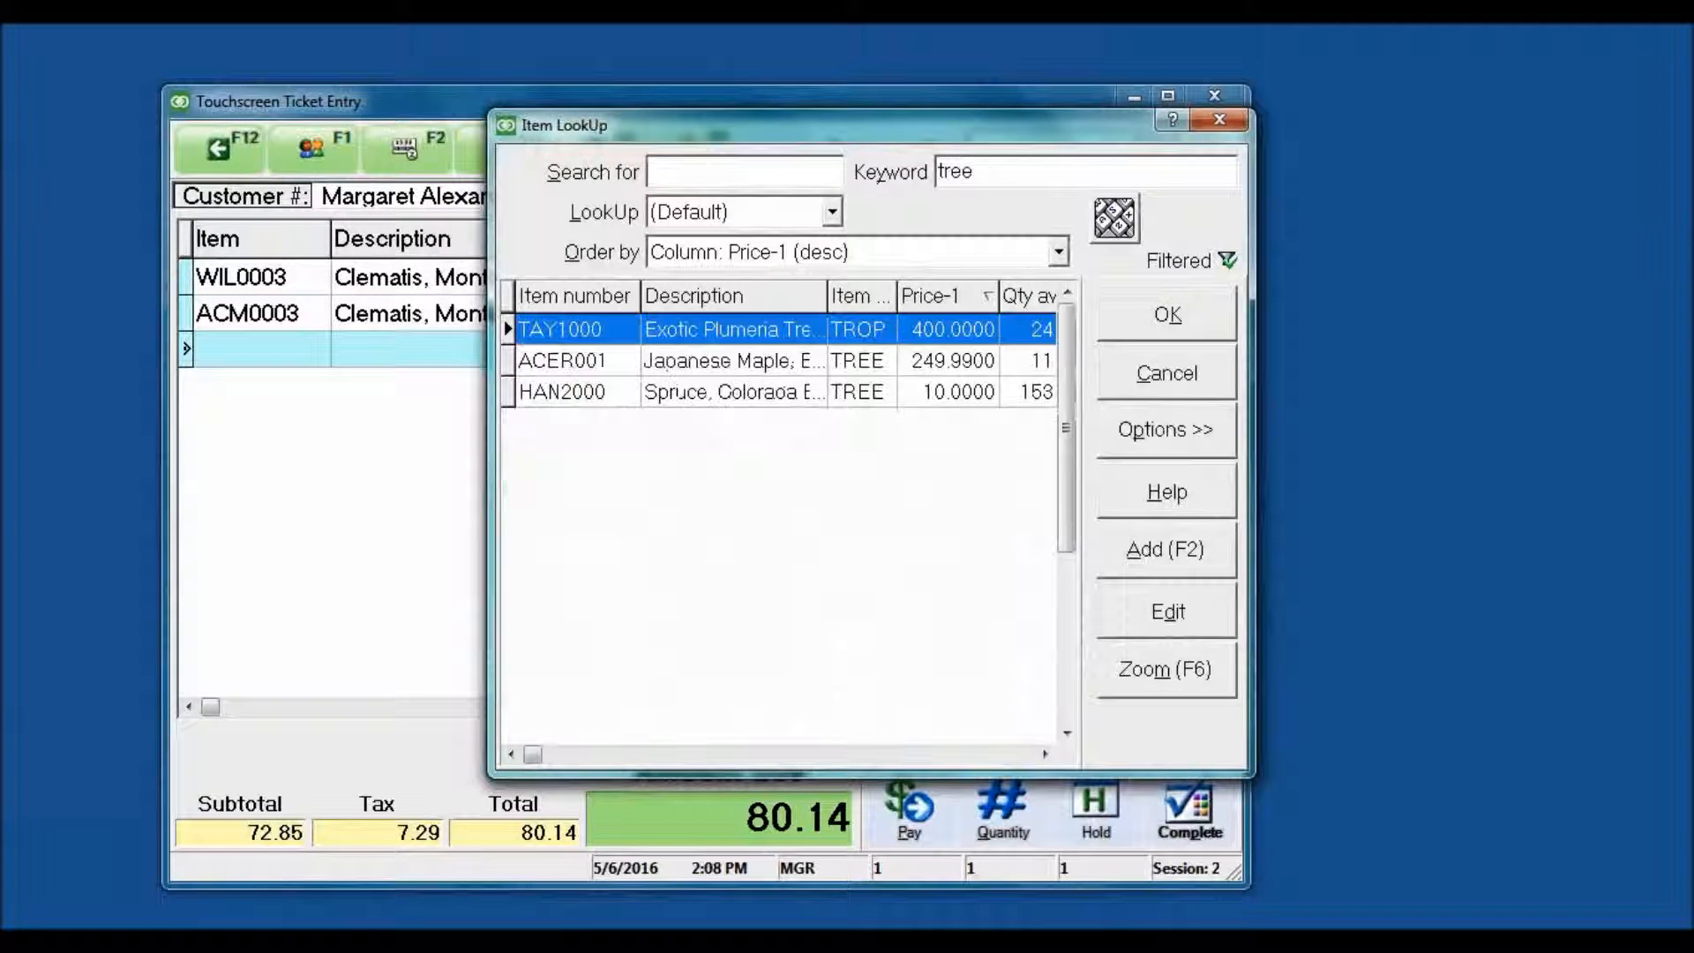
{"action": "double_click", "coordinate": [760, 360]}
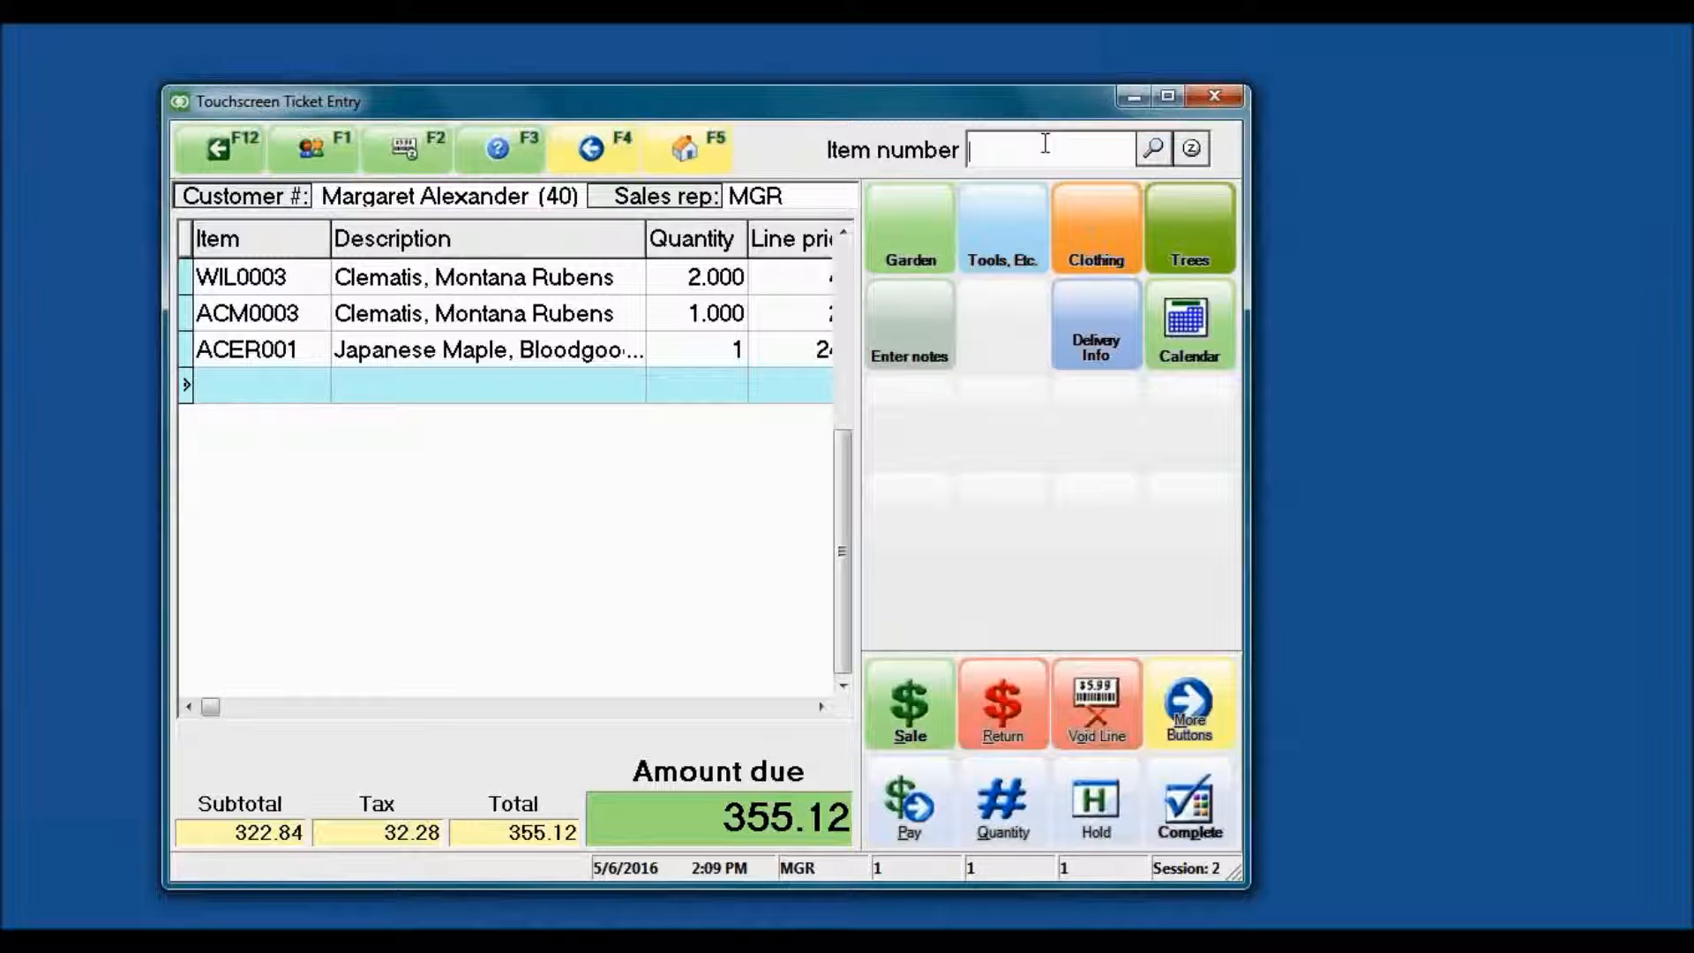
Step: Look up the keyword "deli" and add the *DELIVER delivery charge to the ticket at a price of 25.00
{"action": "left_click", "coordinate": [1151, 150]}
{"action": "type", "text": "deli"}
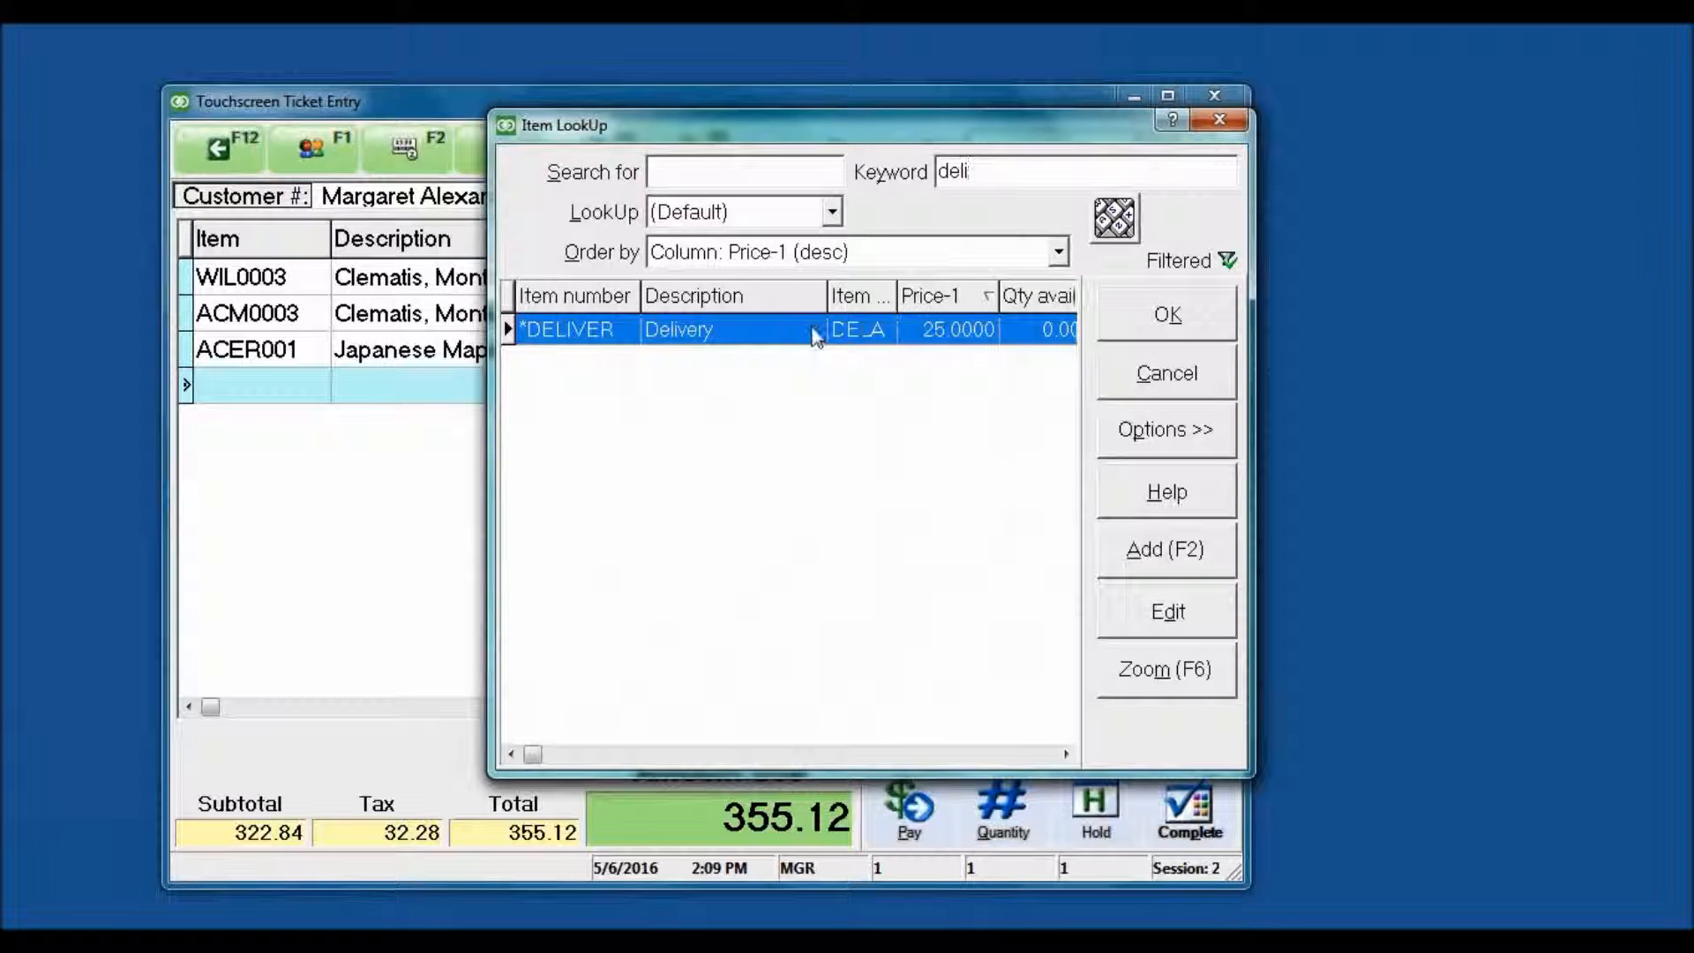
{"action": "double_click", "coordinate": [760, 334]}
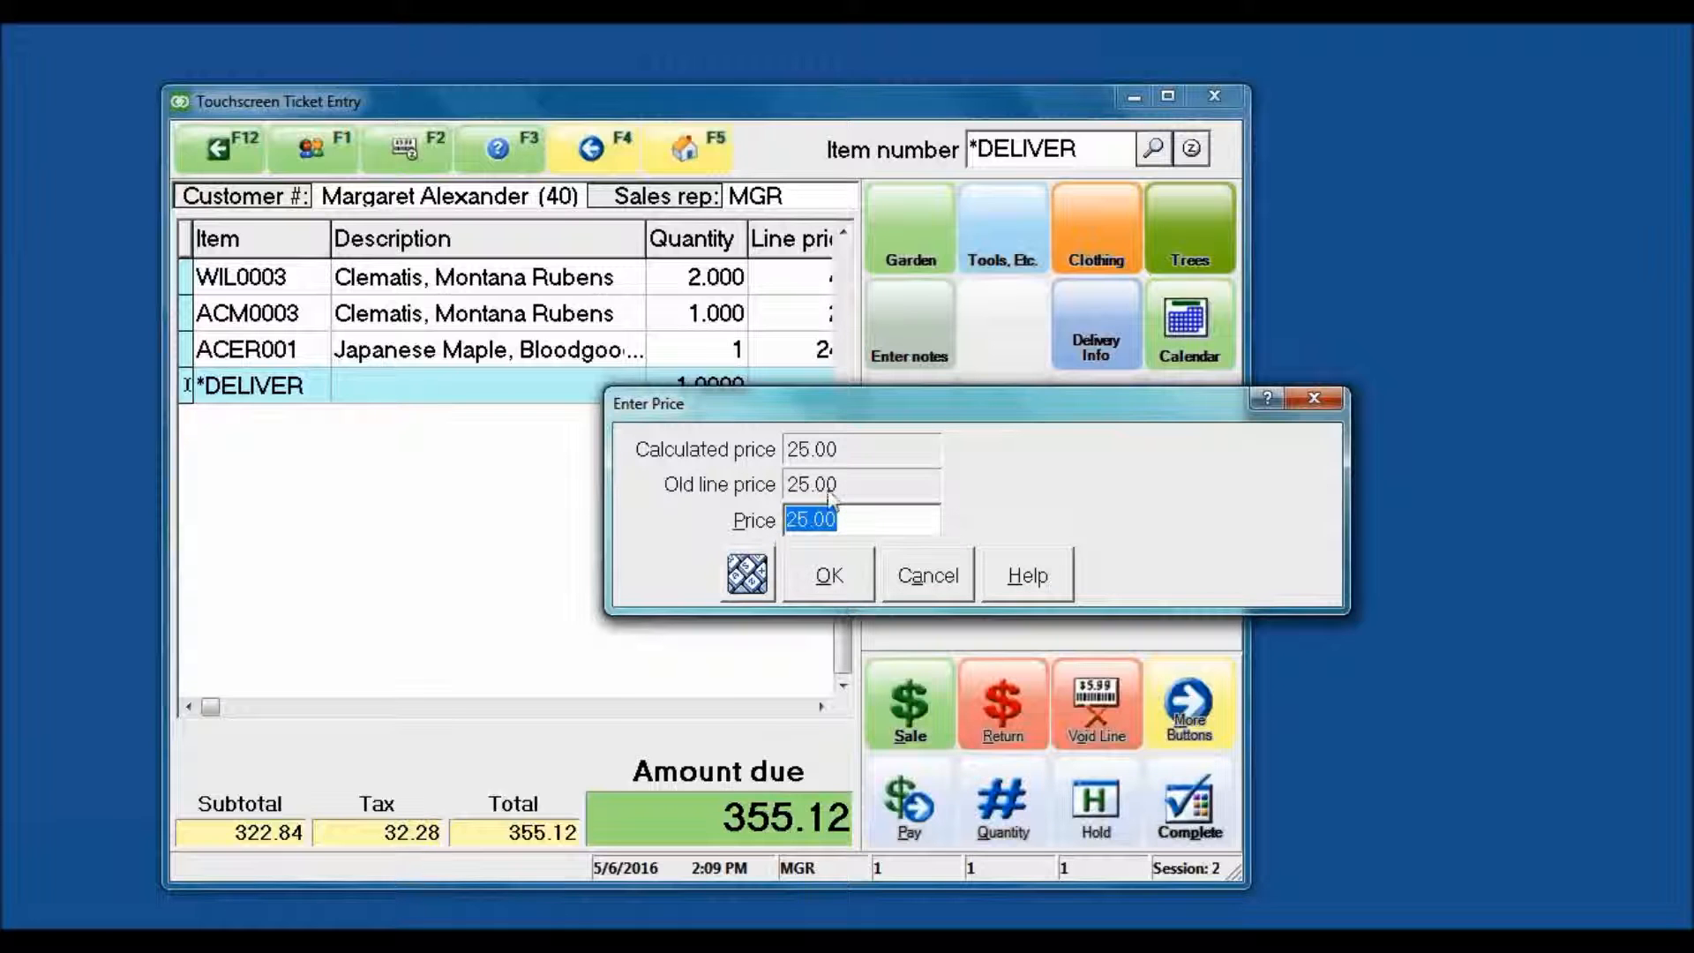
{"action": "left_click", "coordinate": [829, 582]}
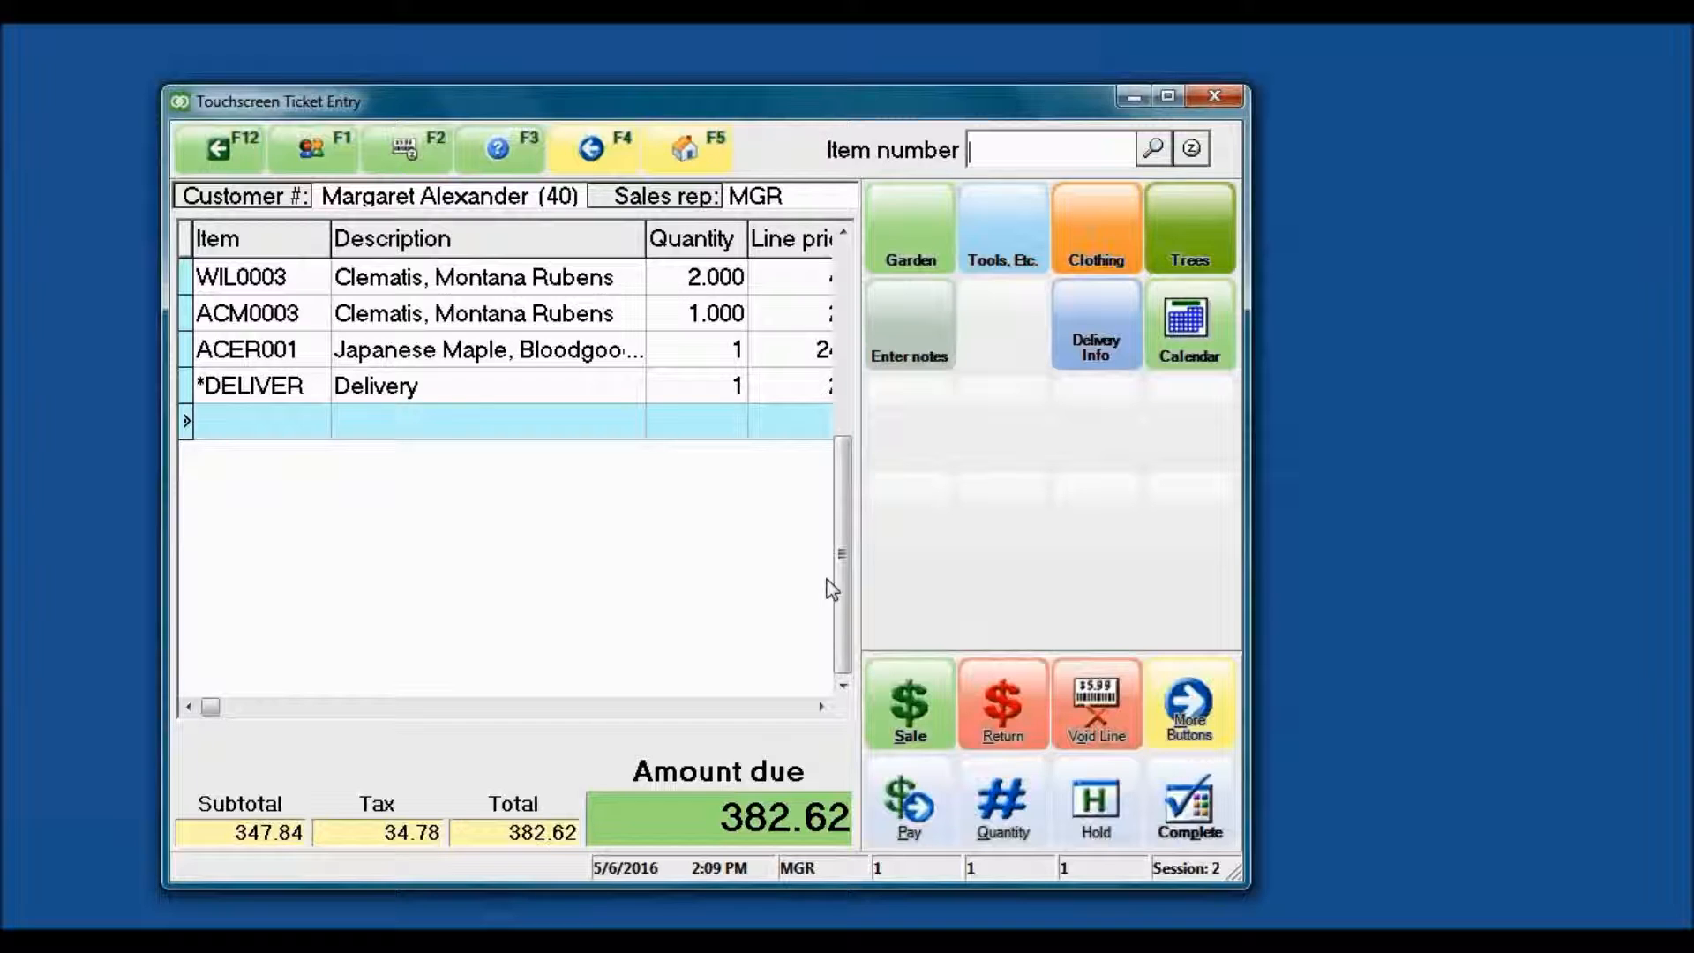
Step: Check truck availability in the delivery calendar's week, month and Gantt views, including TRUCK-FLT at 9 AM on 5/6/2016, and close the calendar
{"action": "left_click", "coordinate": [1201, 324]}
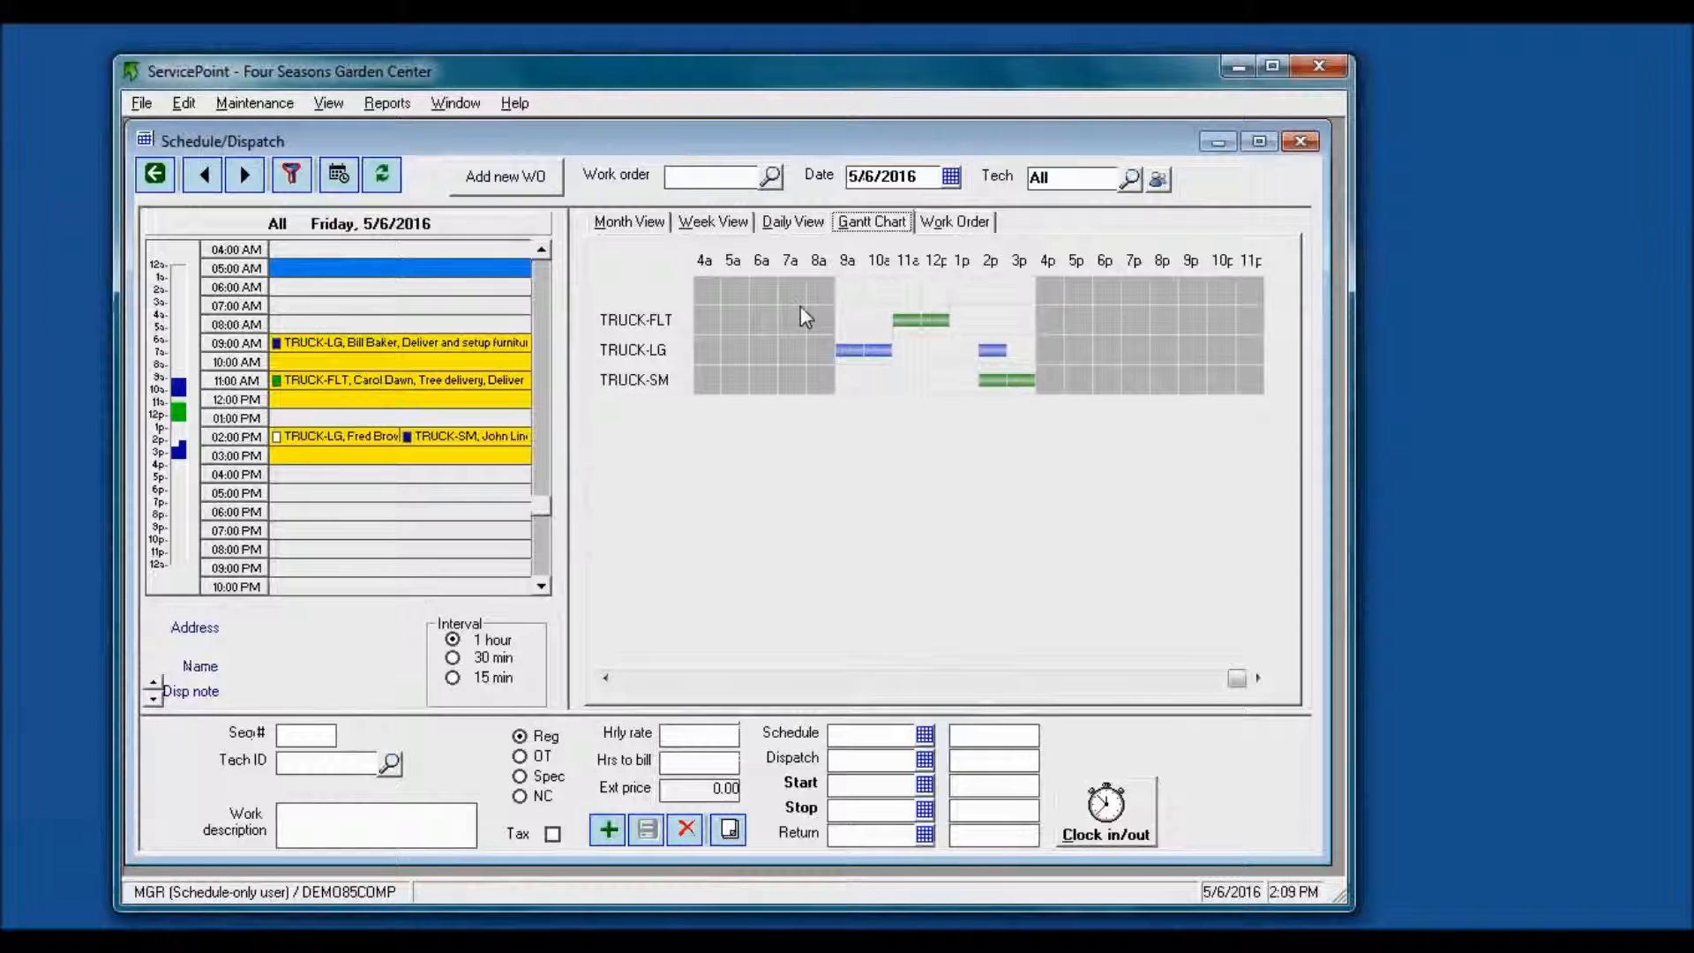
{"action": "left_click", "coordinate": [719, 223]}
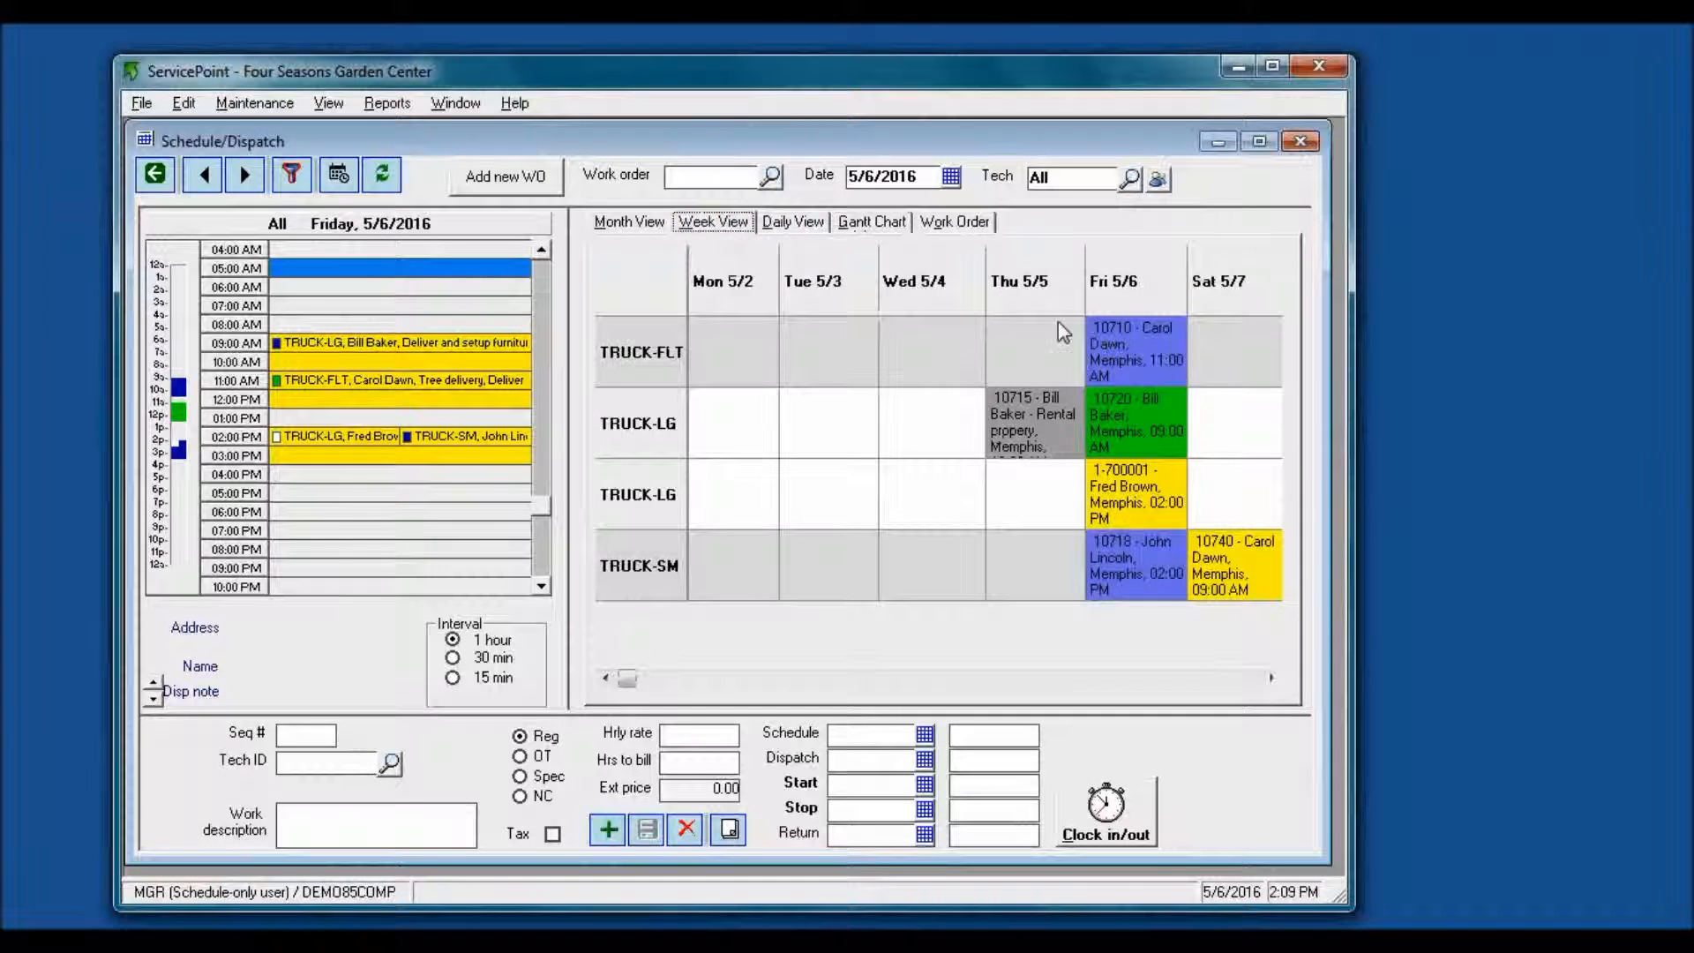
{"action": "left_click", "coordinate": [643, 227]}
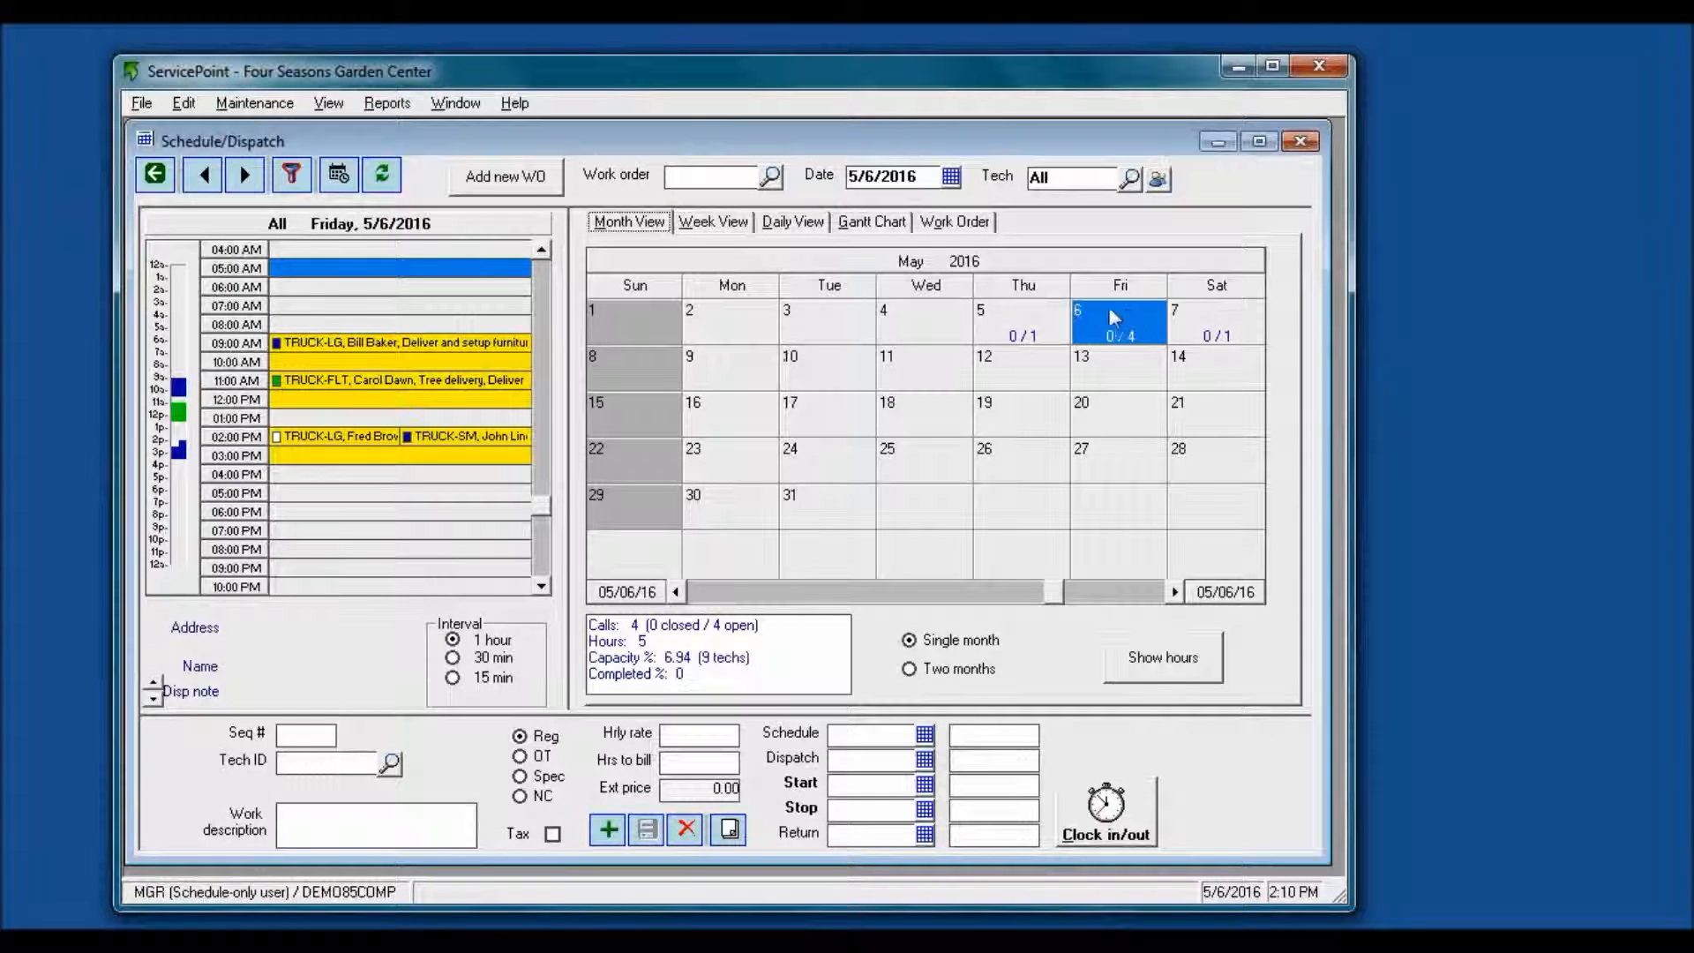
{"action": "left_click", "coordinate": [873, 222]}
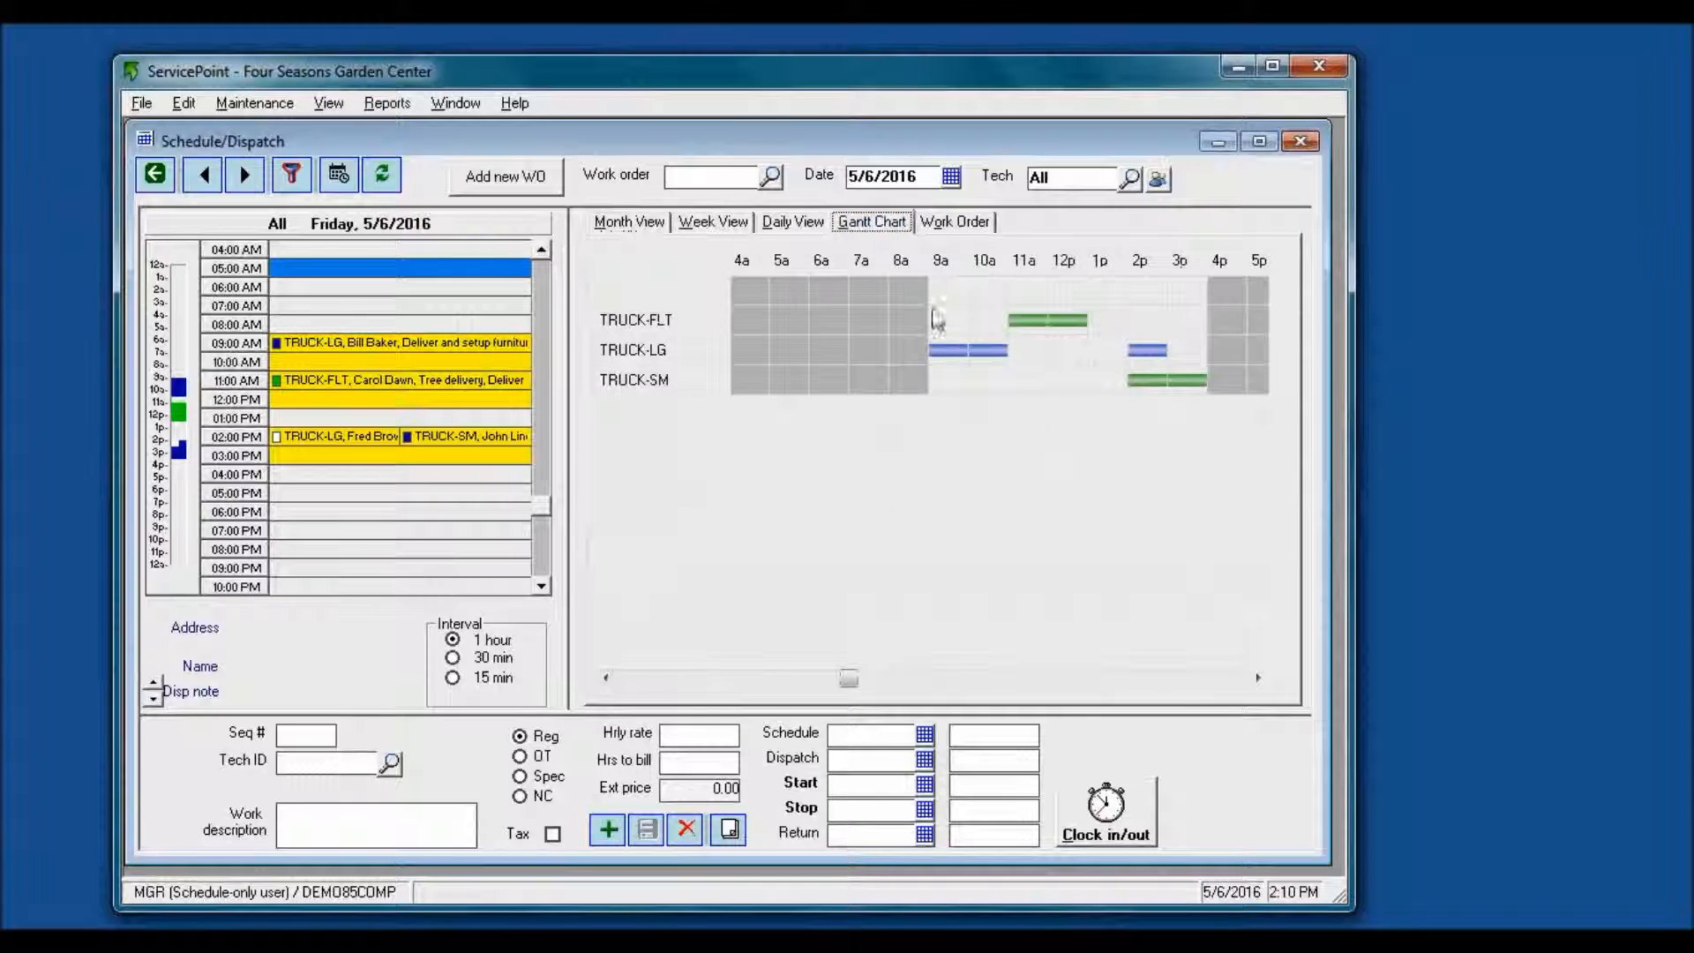
{"action": "left_click", "coordinate": [956, 322]}
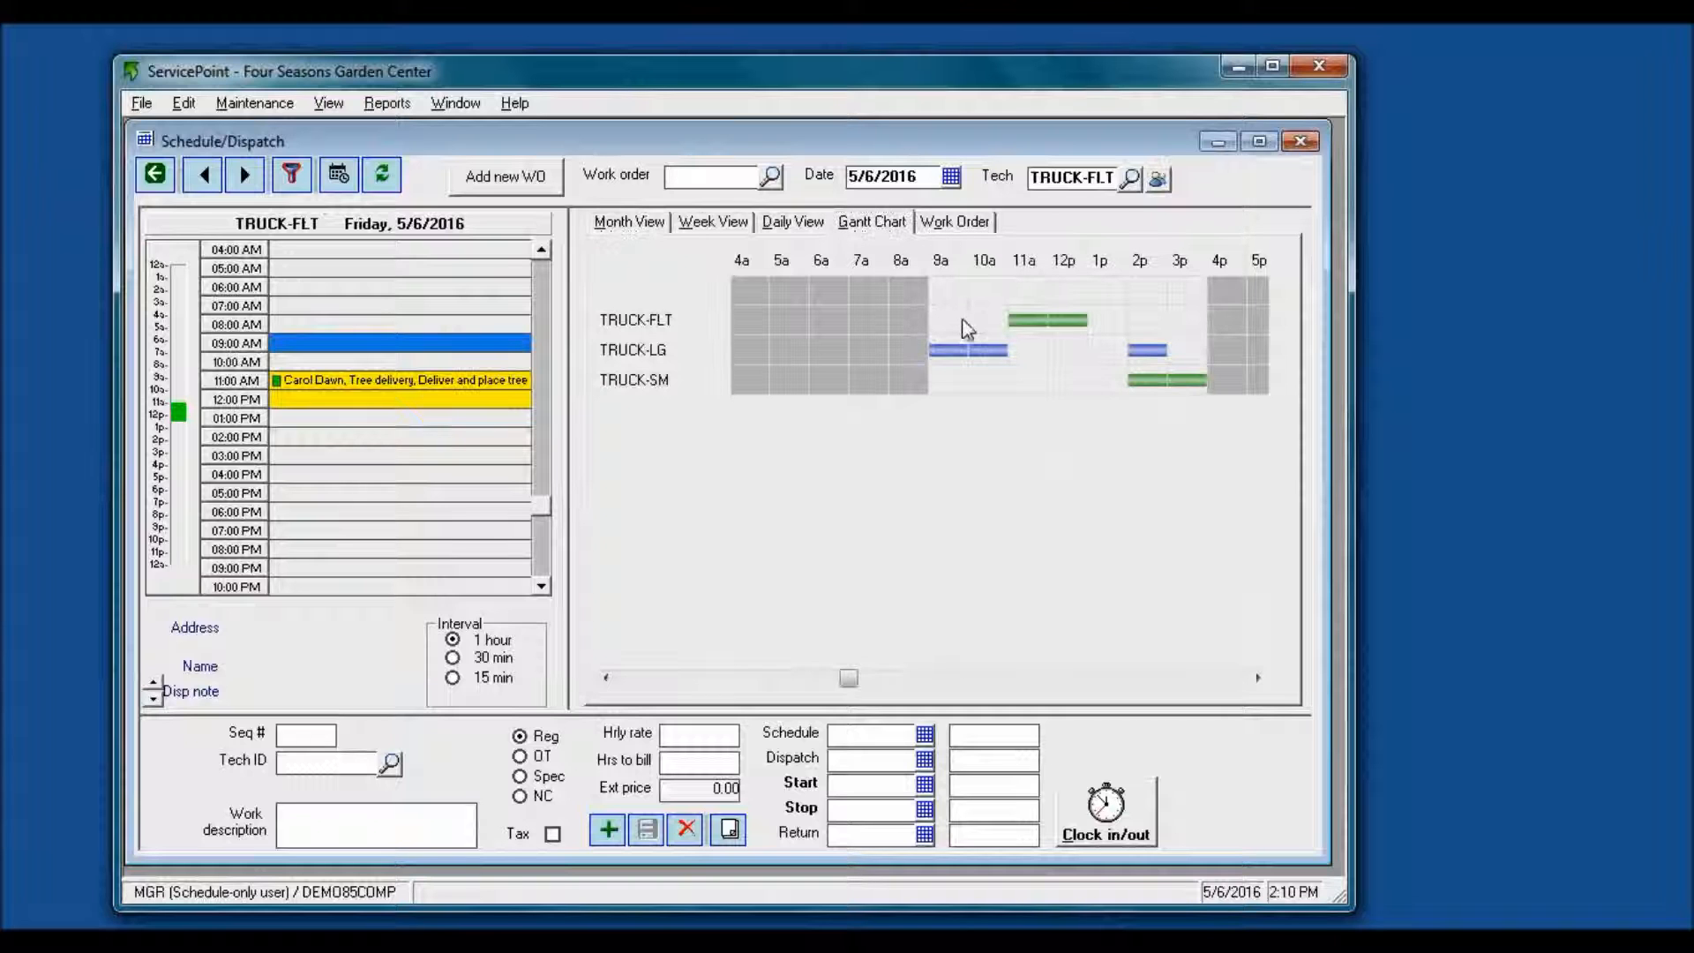
{"action": "left_click", "coordinate": [1321, 68]}
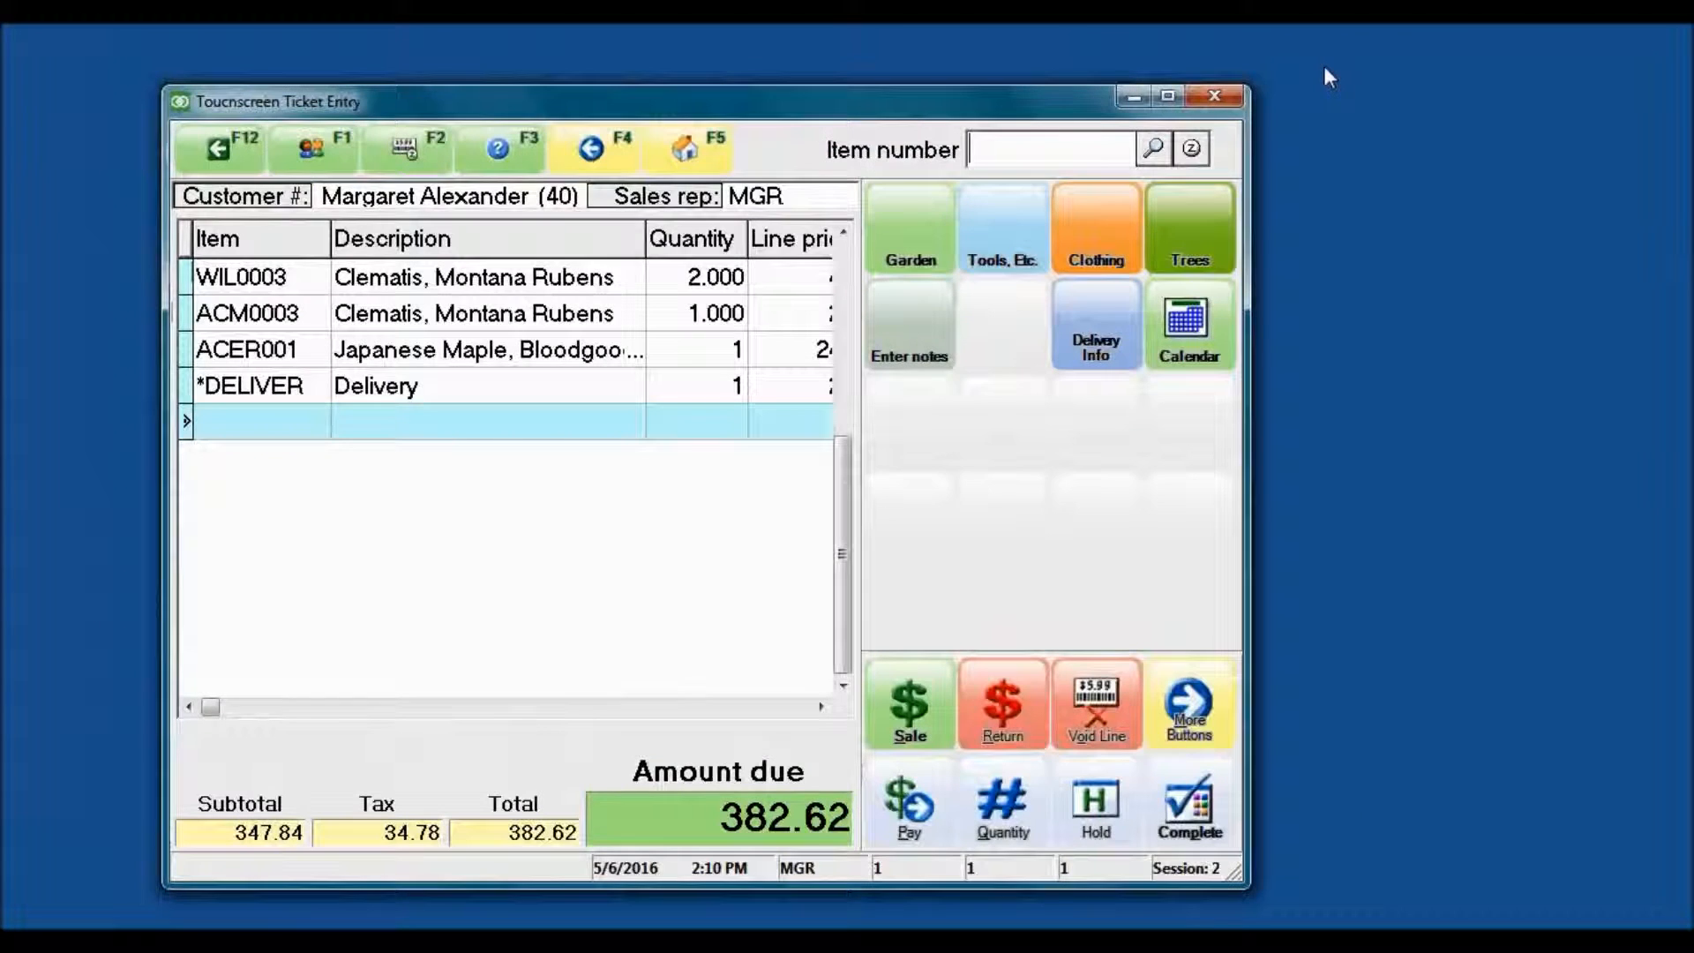
Step: Fill in the ticket's delivery info with schedule date 5/6/2016, truck TRUCK-FLT and schedule time AM 09:00
{"action": "left_click", "coordinate": [1078, 342]}
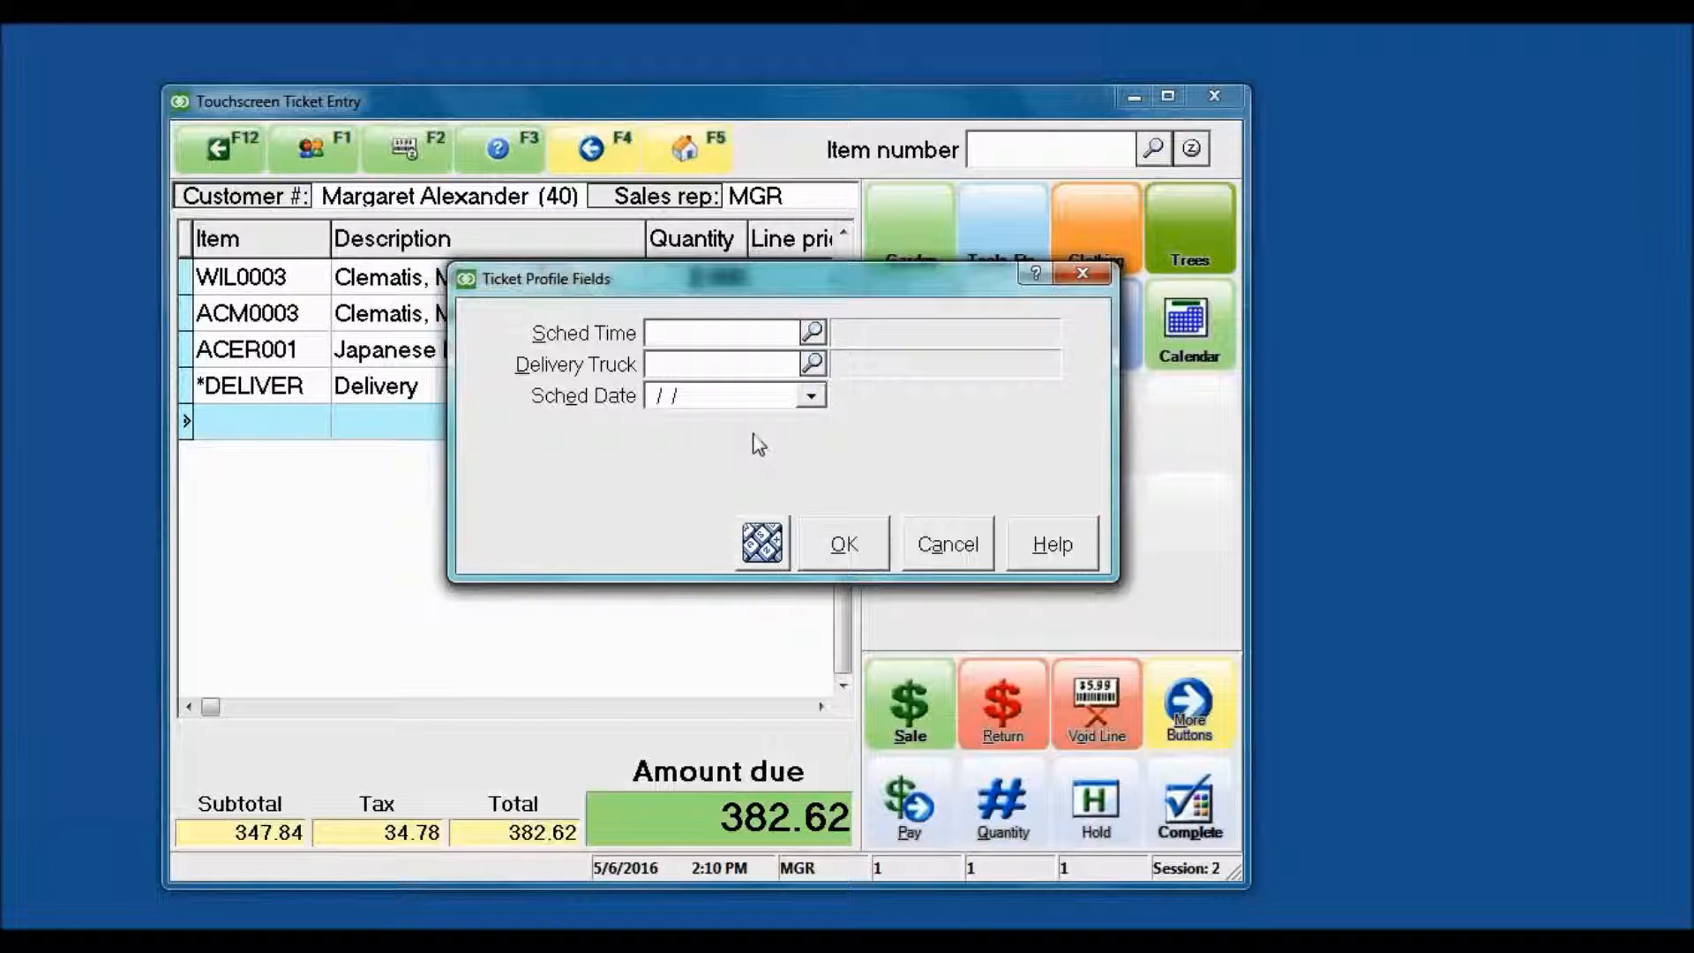
{"action": "left_click", "coordinate": [811, 395]}
{"action": "left_click", "coordinate": [702, 530]}
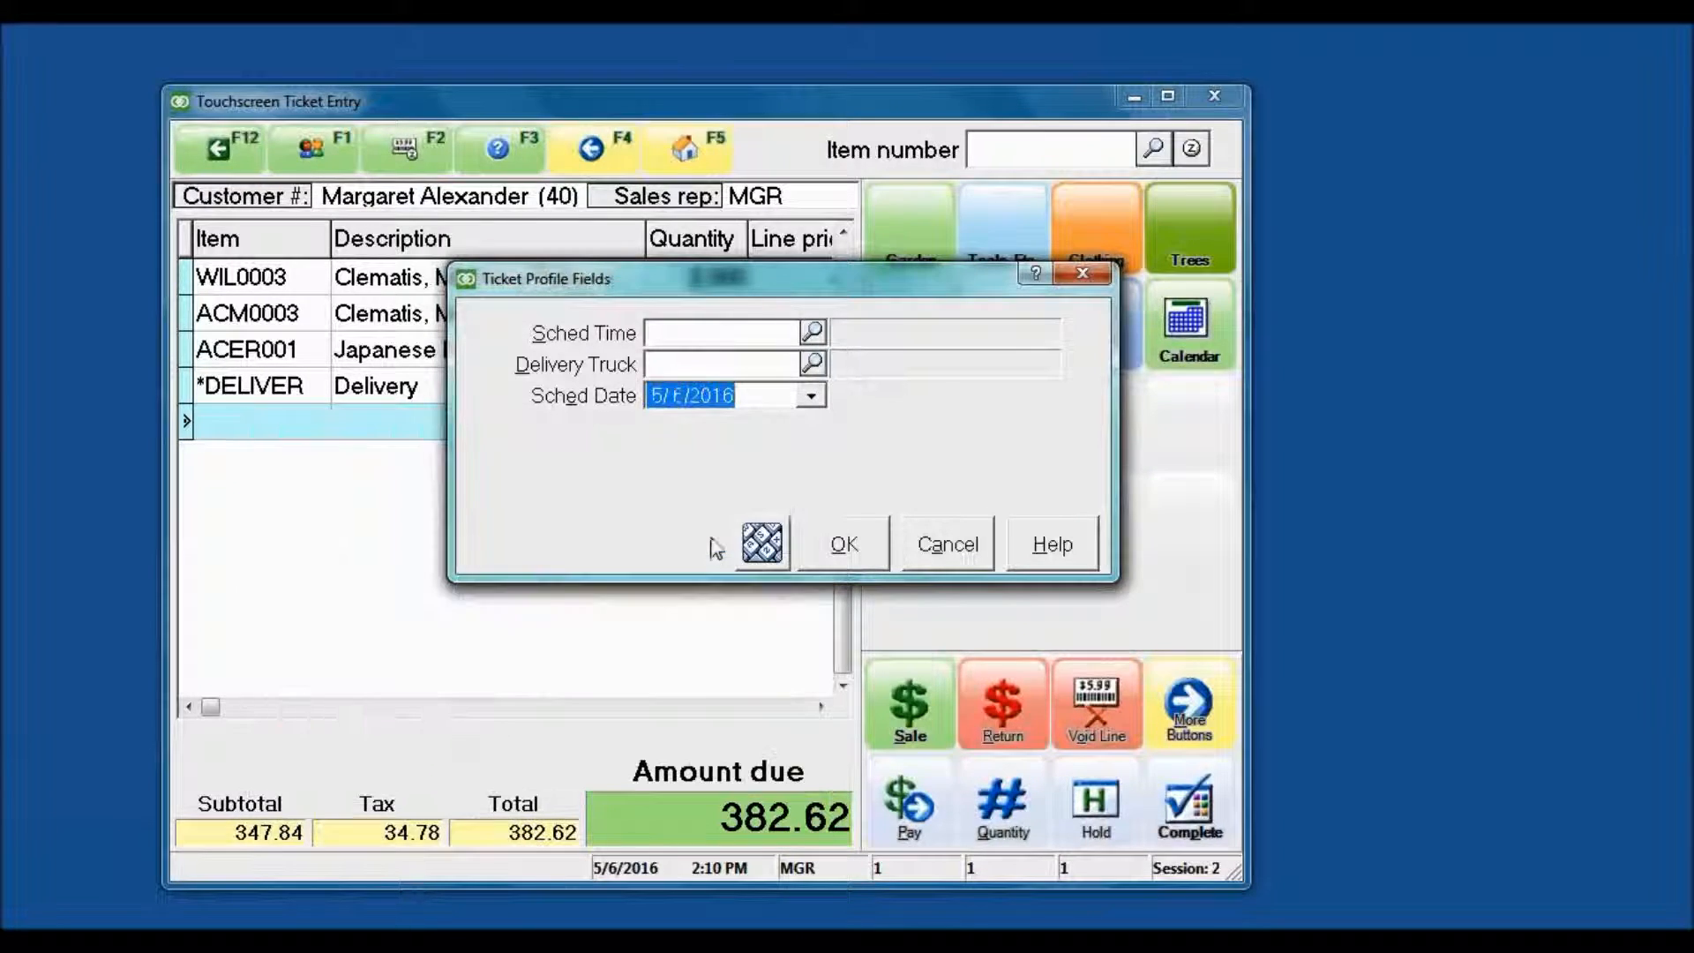
{"action": "left_click", "coordinate": [814, 364]}
{"action": "left_click", "coordinate": [735, 429]}
{"action": "double_click", "coordinate": [735, 429]}
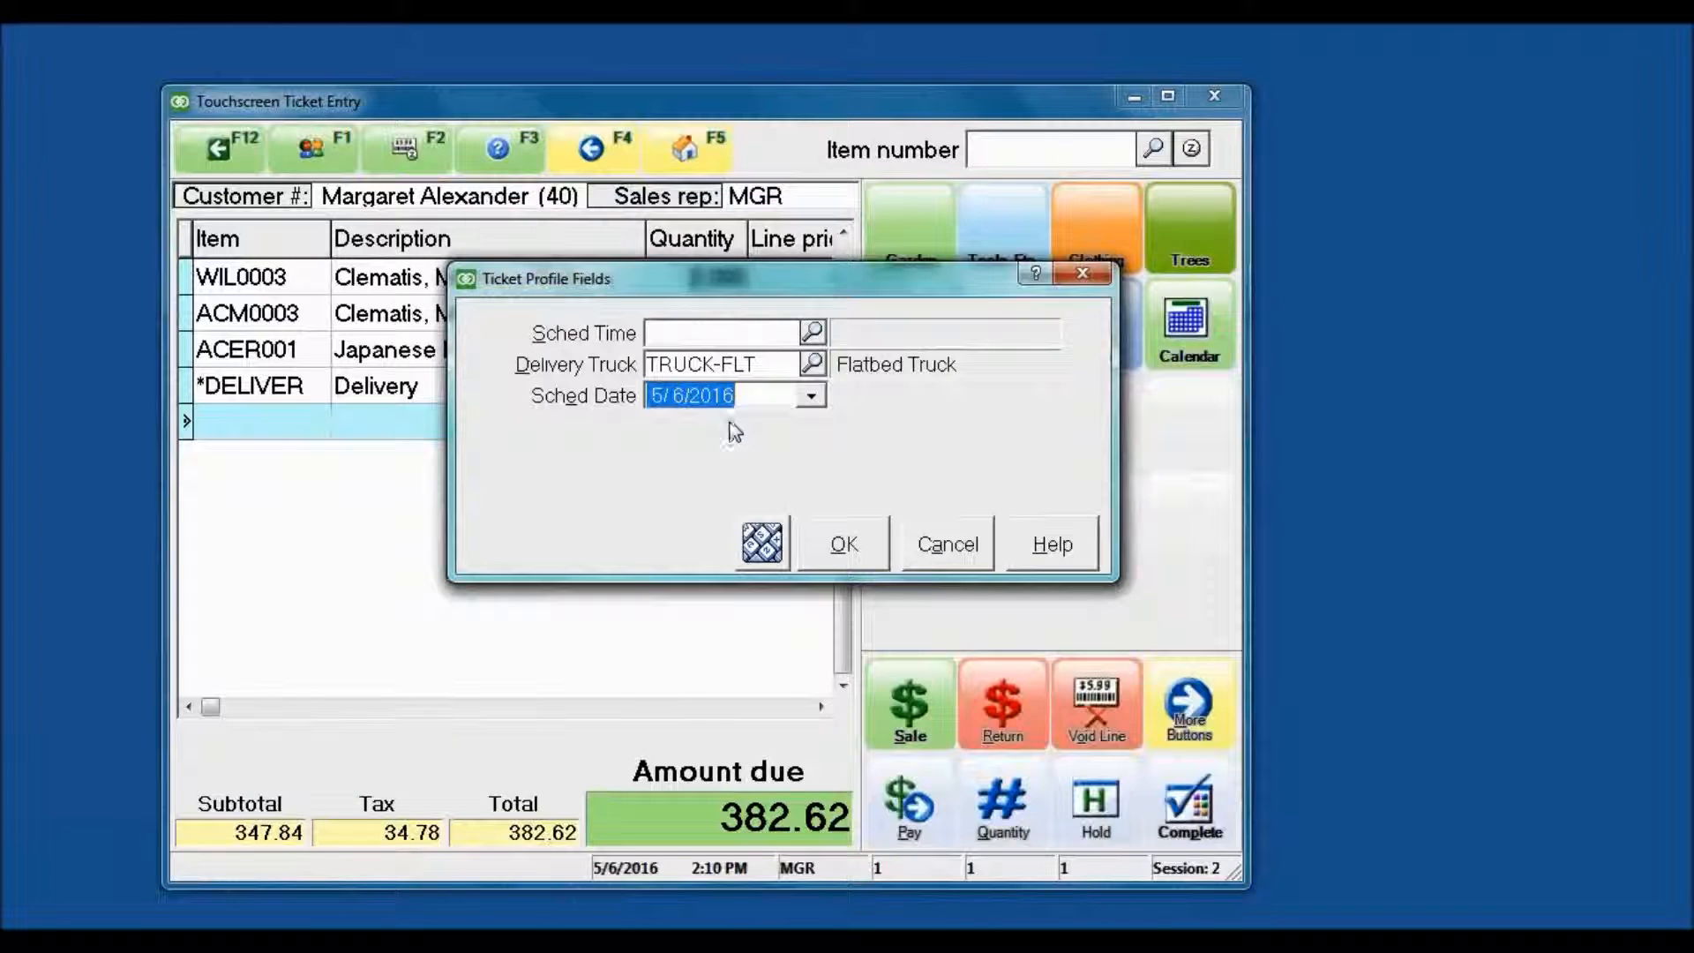
{"action": "left_click", "coordinate": [813, 333]}
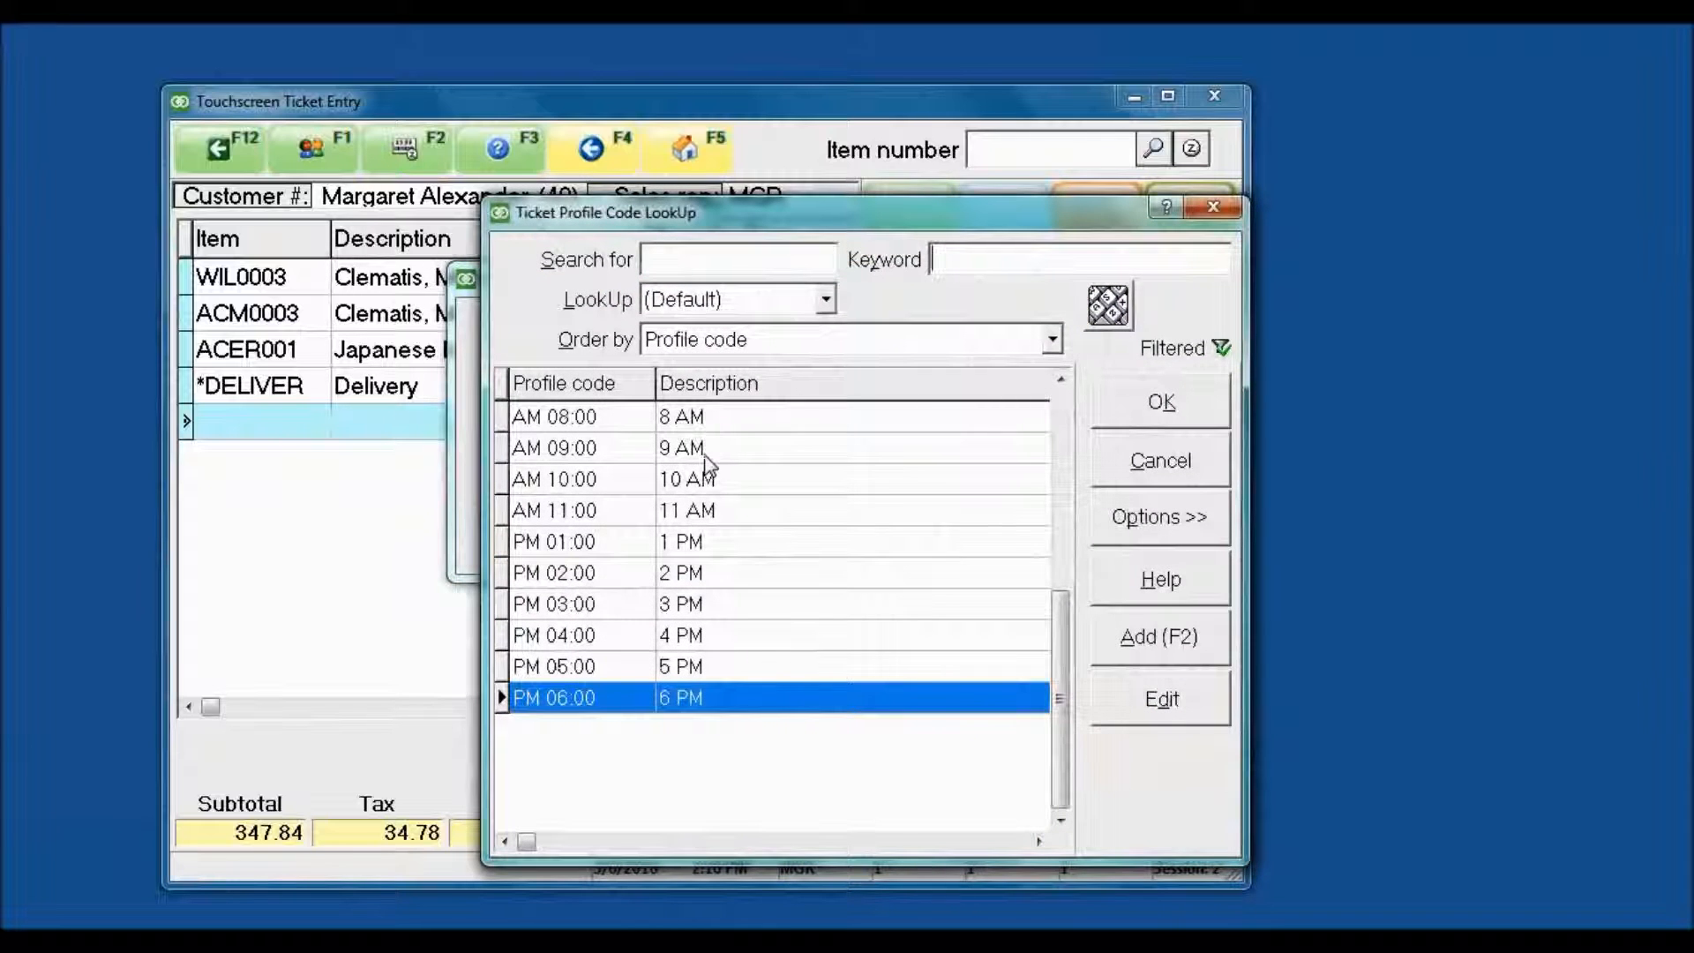
{"action": "left_click", "coordinate": [635, 452]}
{"action": "left_click", "coordinate": [1138, 419]}
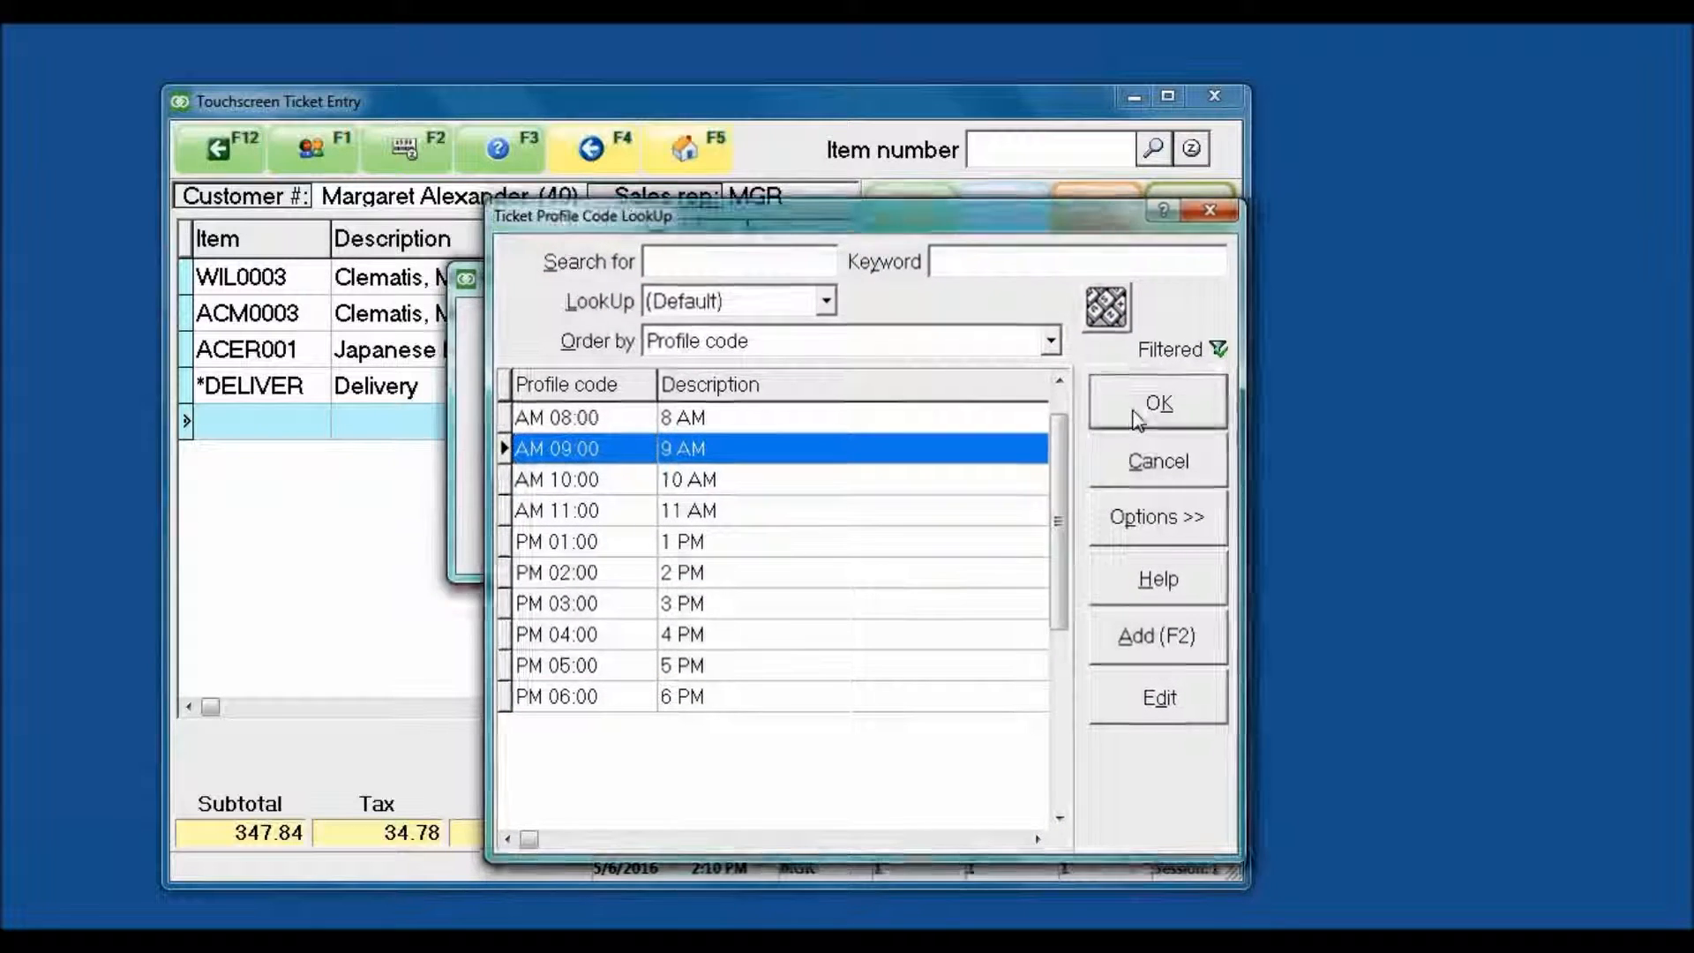
{"action": "left_click", "coordinate": [847, 561]}
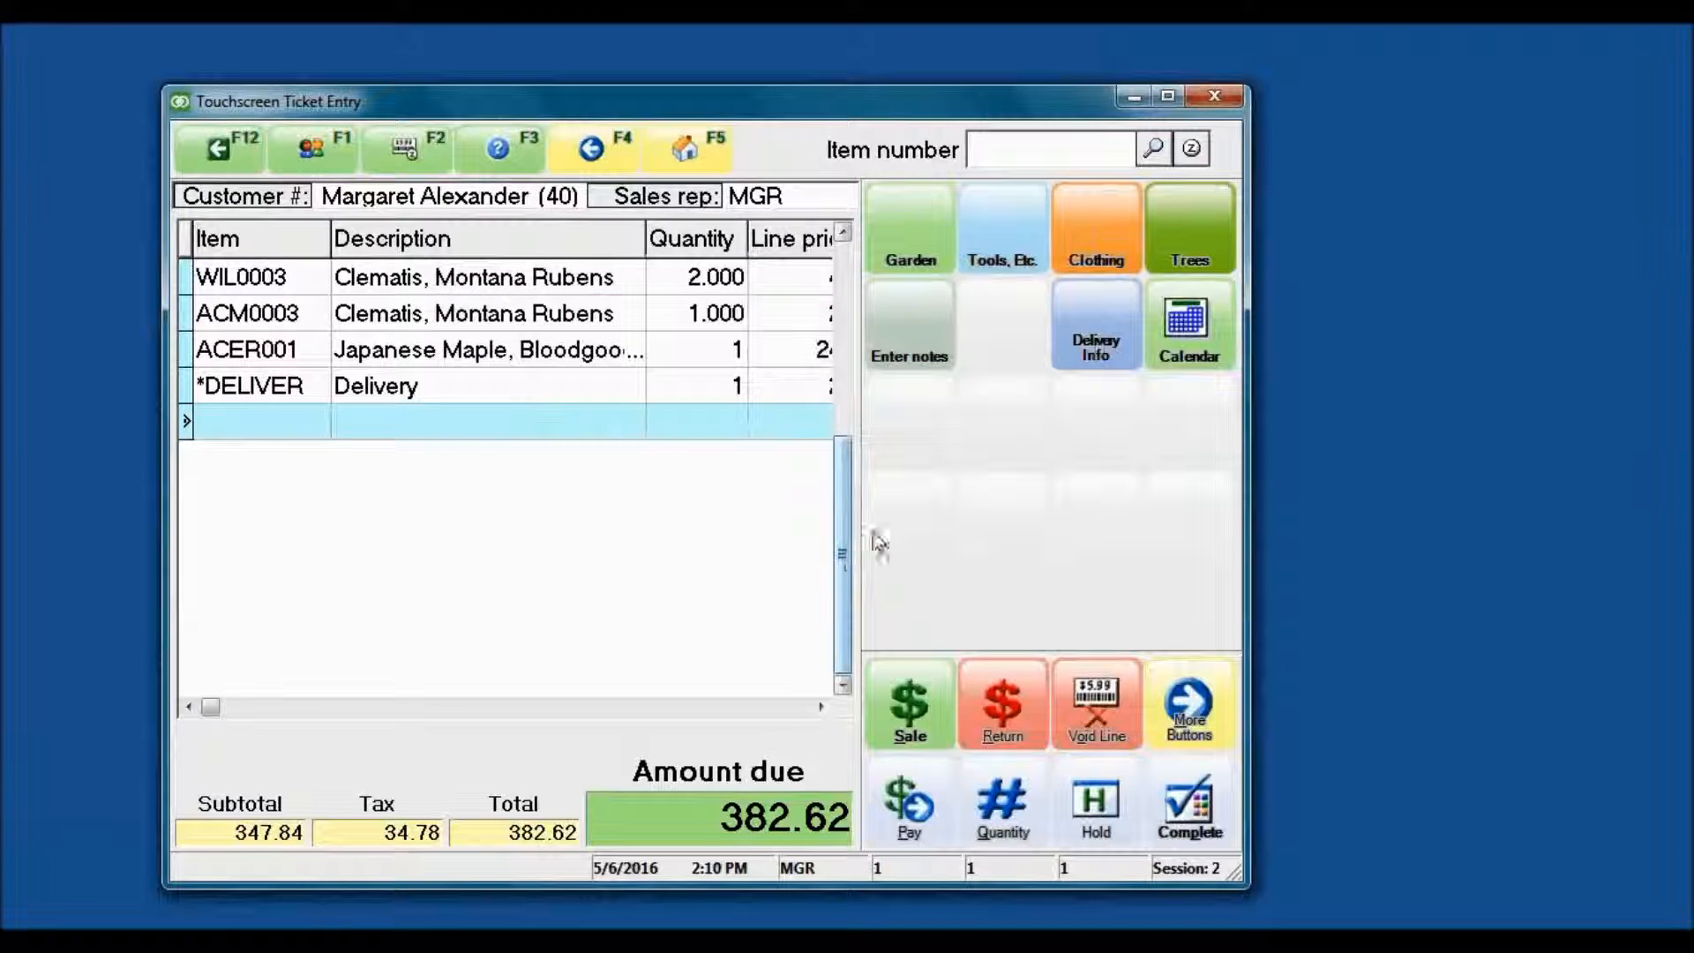
Step: Add and save a ticket note reading "Customer would like items left in driveway.", and return to the ticket
{"action": "left_click", "coordinate": [907, 339]}
{"action": "left_click", "coordinate": [838, 371]}
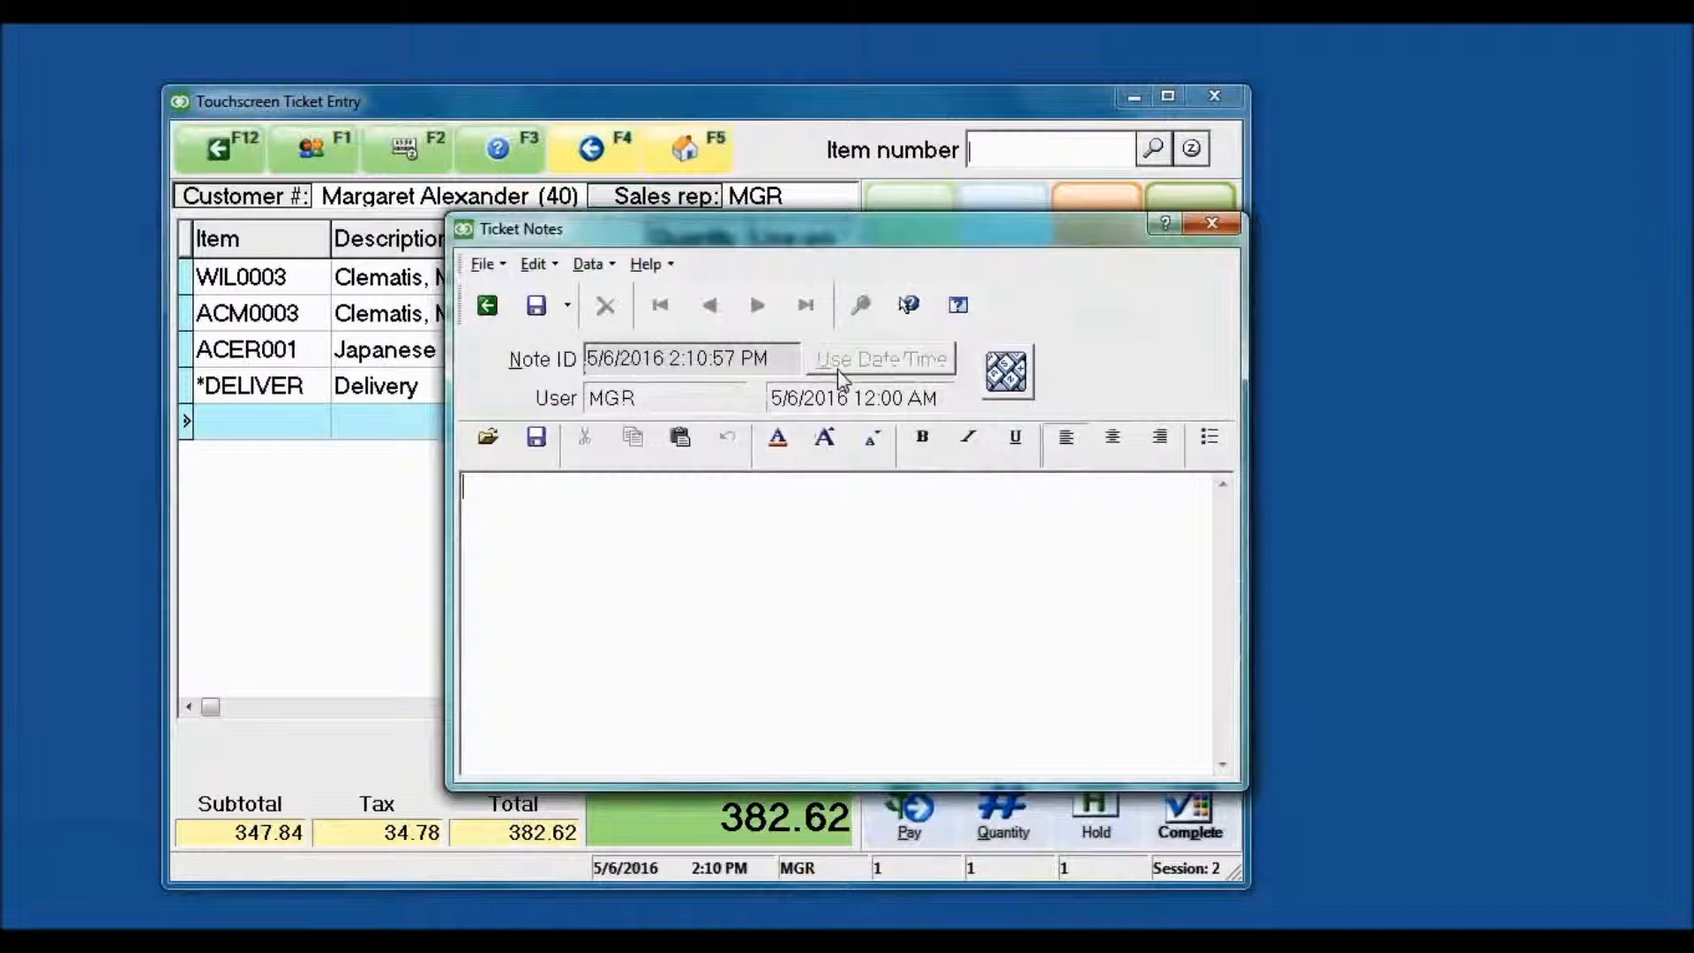
{"action": "type", "text": "Custpomer"}
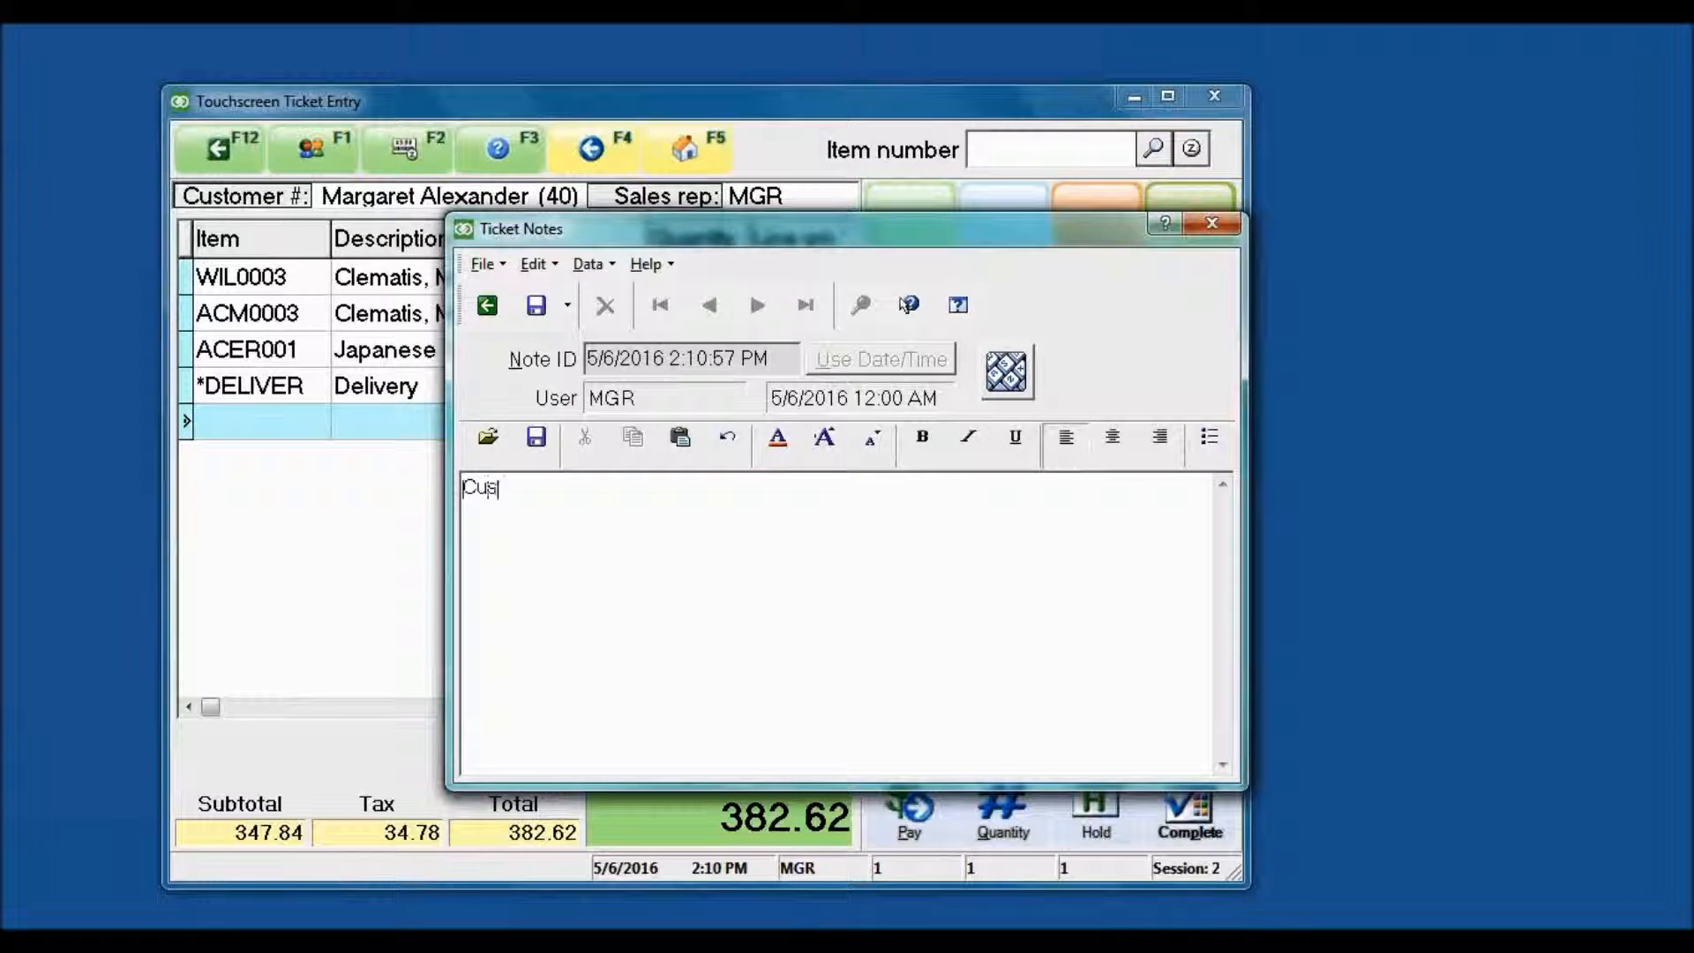
{"action": "key", "text": "BackSpace"}
{"action": "key", "text": "BackSpace"}
{"action": "key", "text": "BackSpace"}
{"action": "key", "text": "BackSpace"}
{"action": "type", "text": "omer would like items lef"}
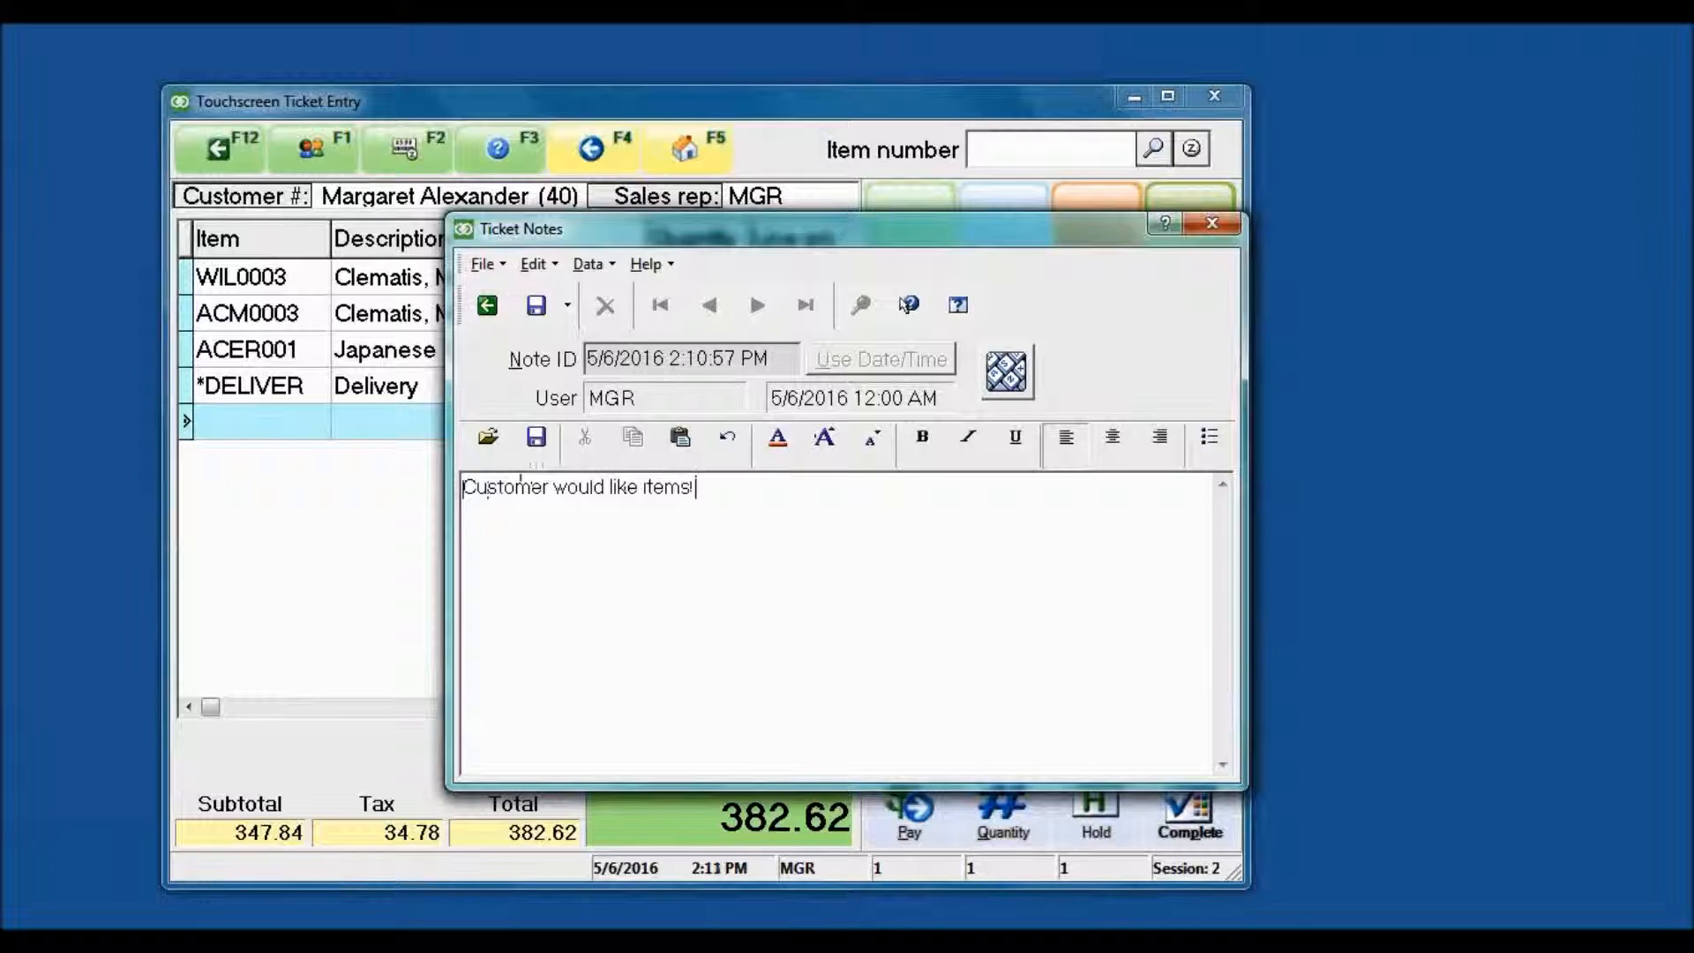
{"action": "type", "text": "t in driveway"}
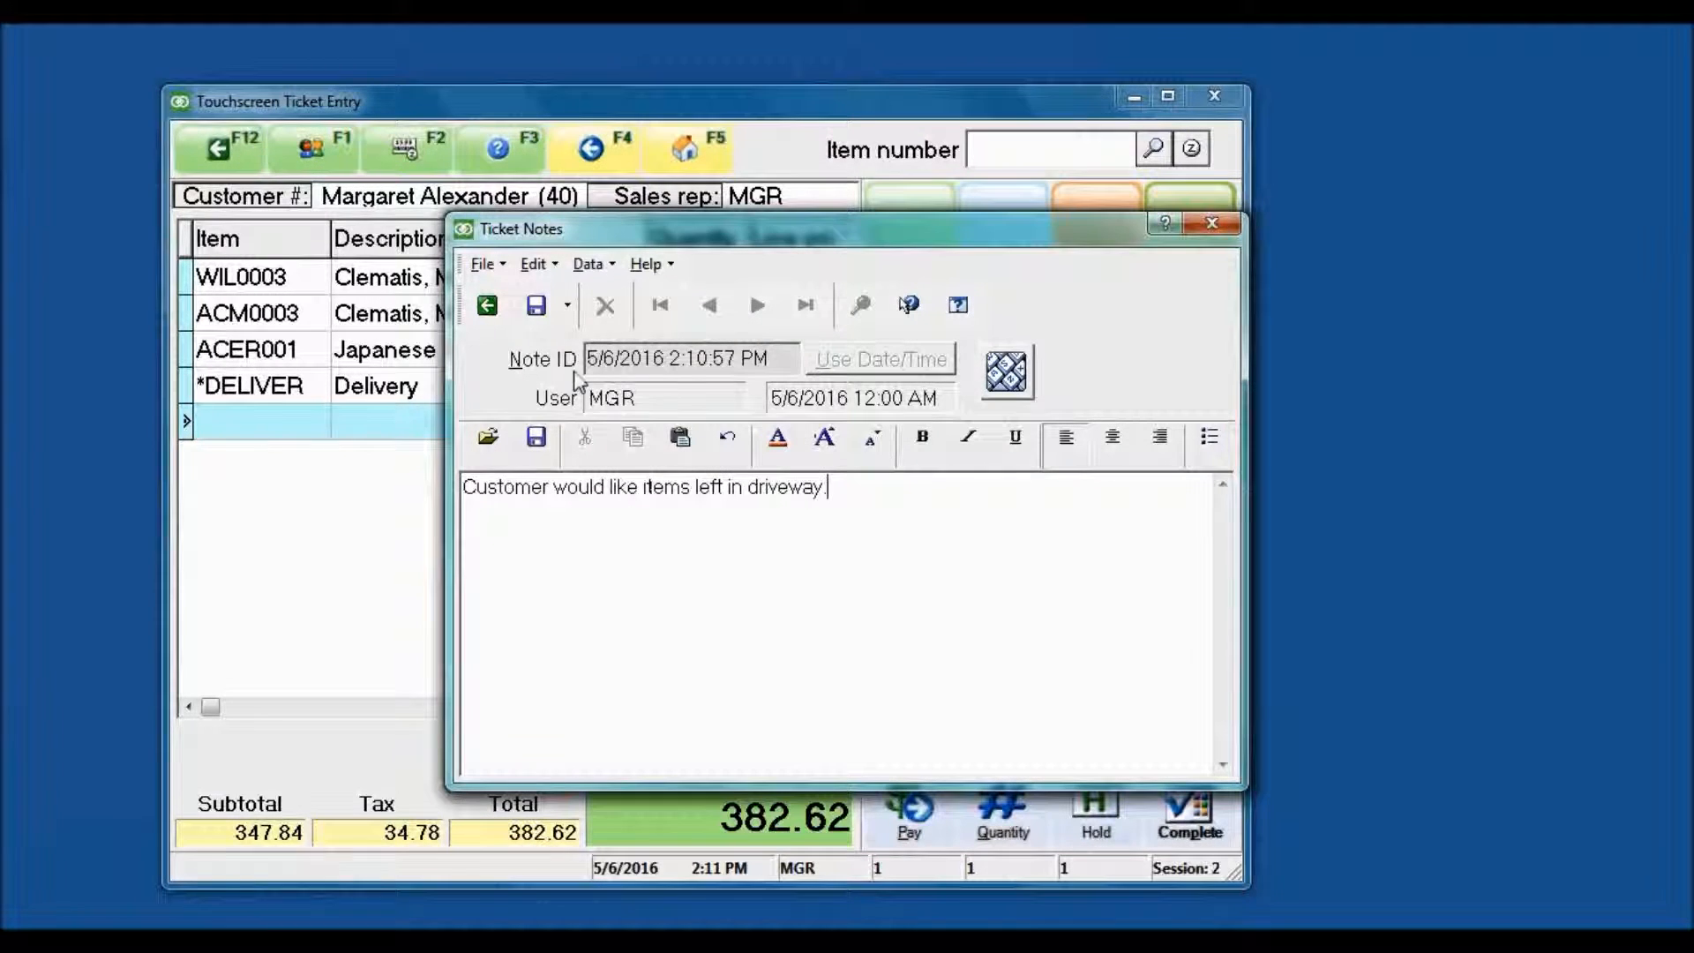
{"action": "type", "text": "."}
{"action": "left_click", "coordinate": [533, 323]}
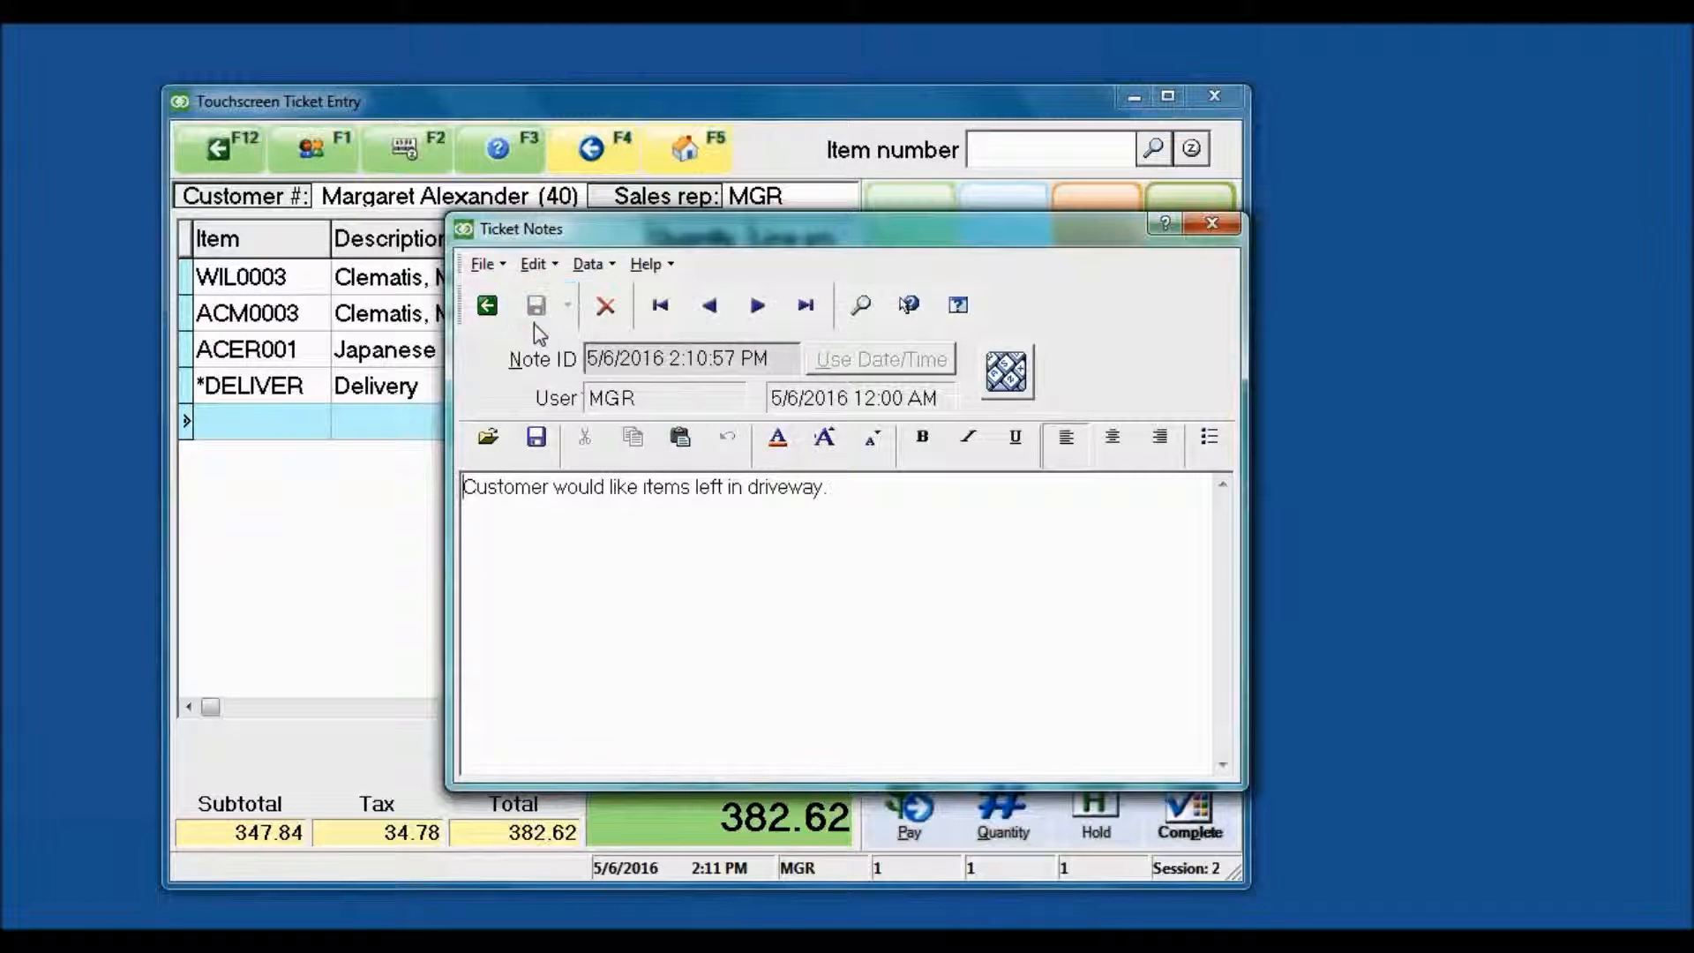
{"action": "left_click", "coordinate": [488, 306]}
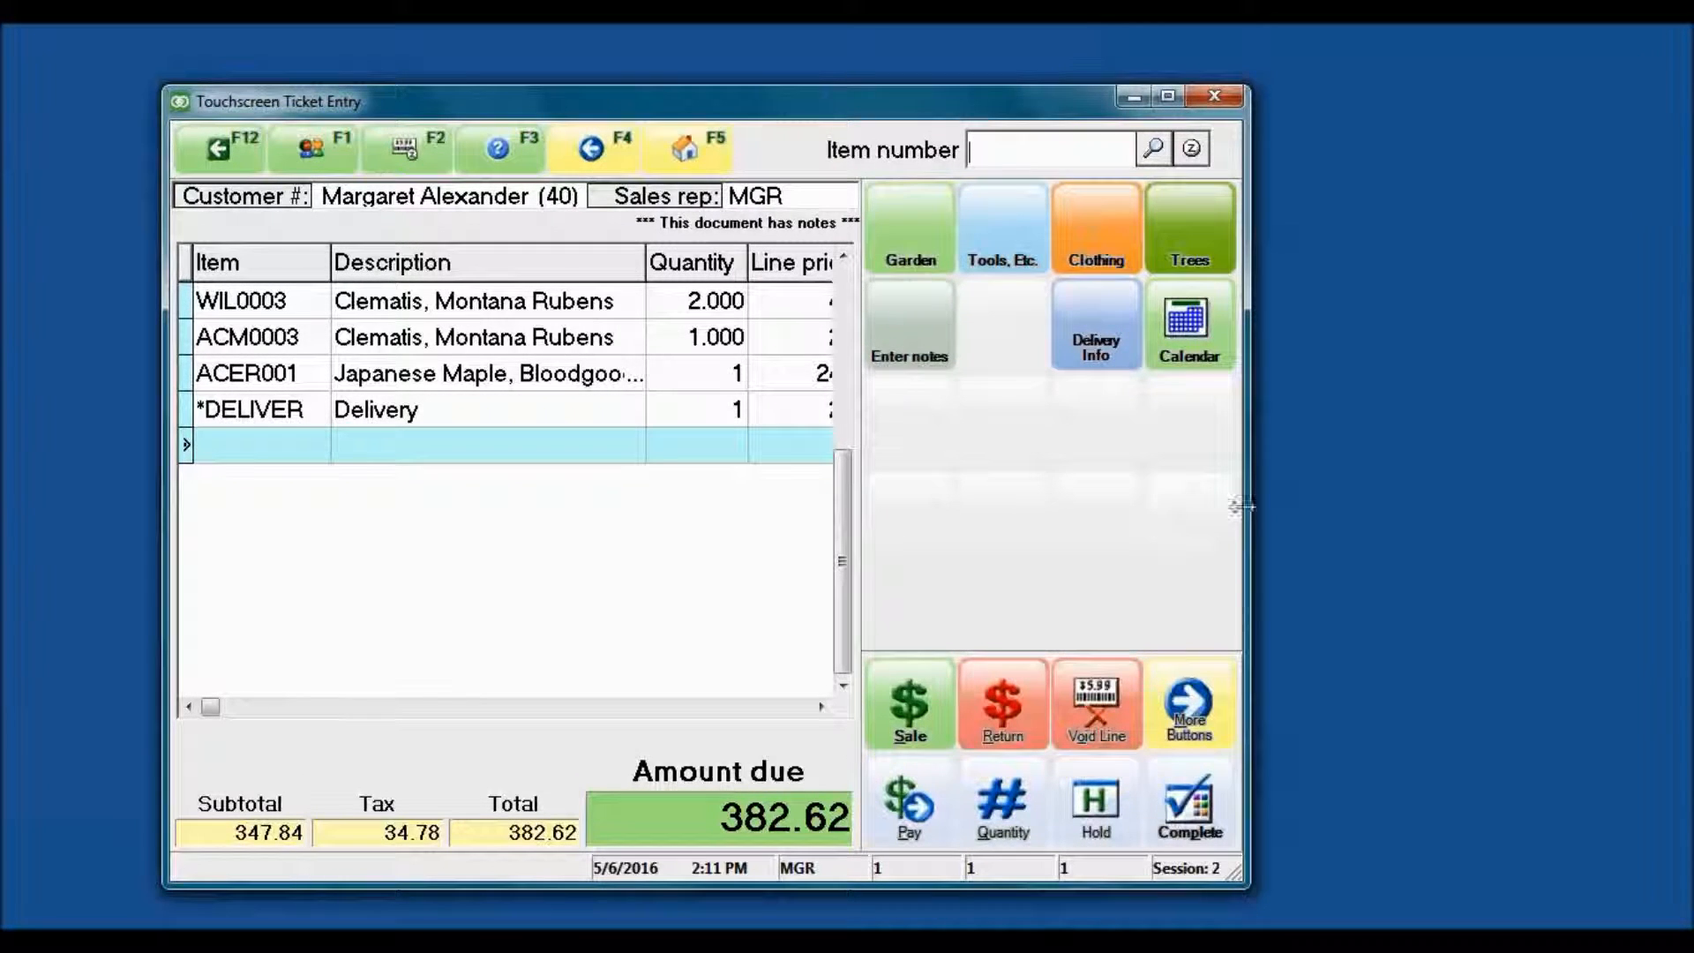
Step: Widen the ticket window to show the line prices and complete the order without printing the invoice
{"action": "left_click_drag", "start_coordinate": [1241, 506], "coordinate": [1313, 508]}
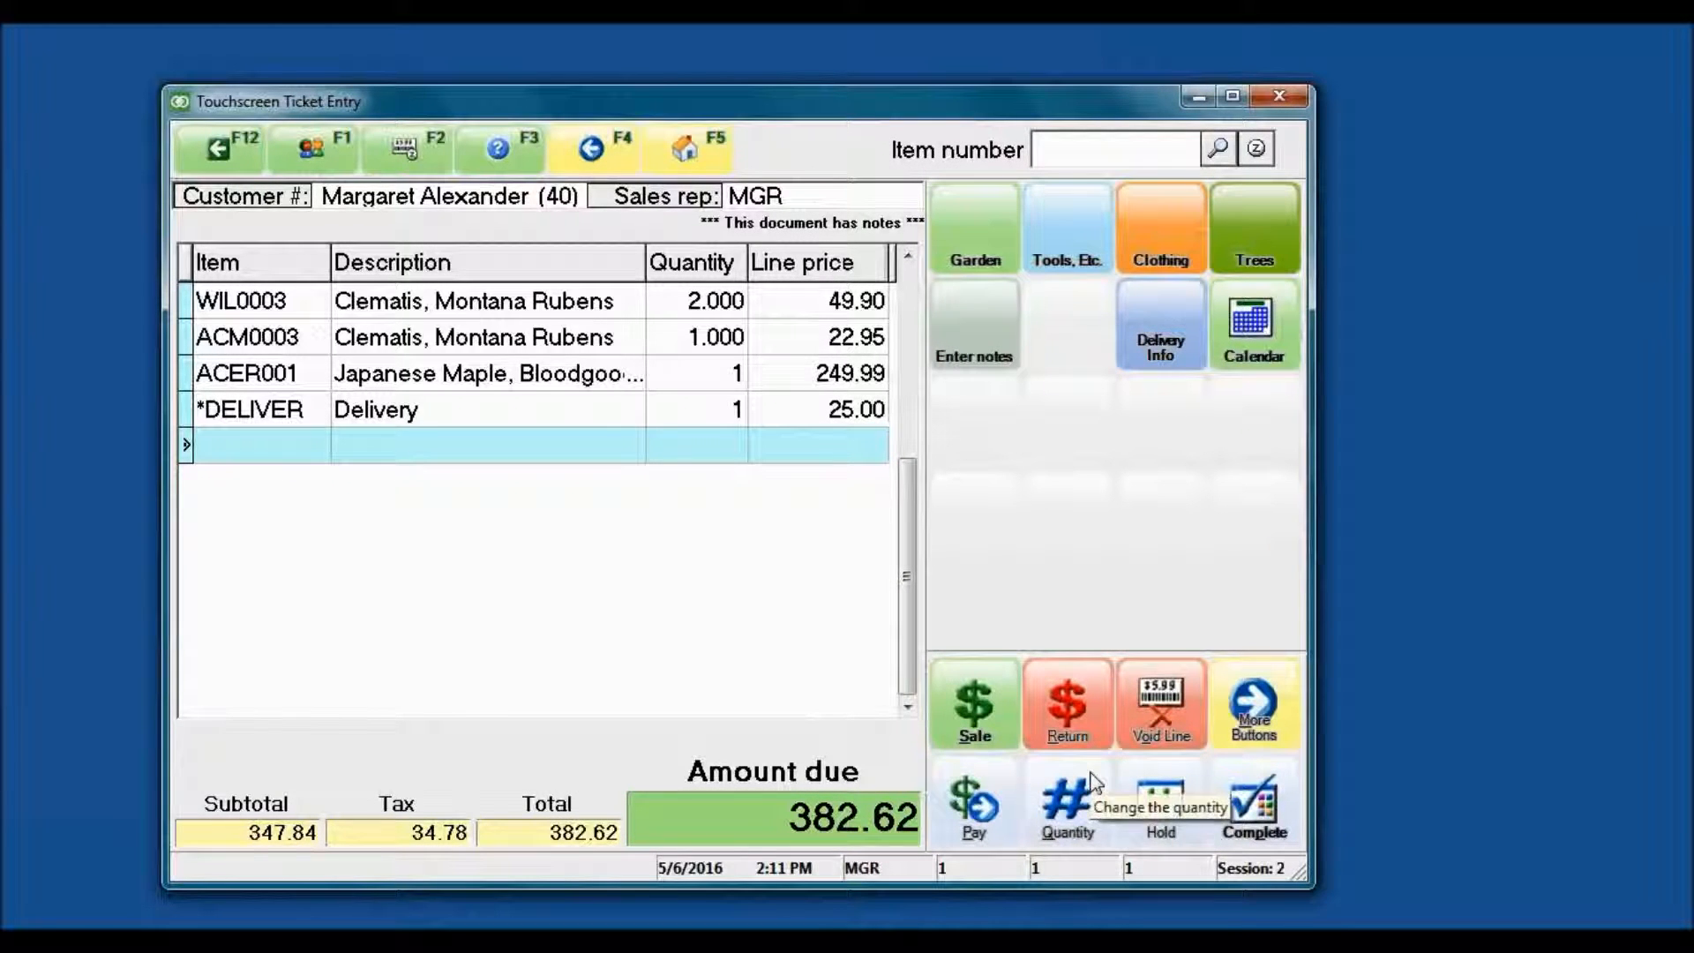
{"action": "left_click", "coordinate": [1266, 801]}
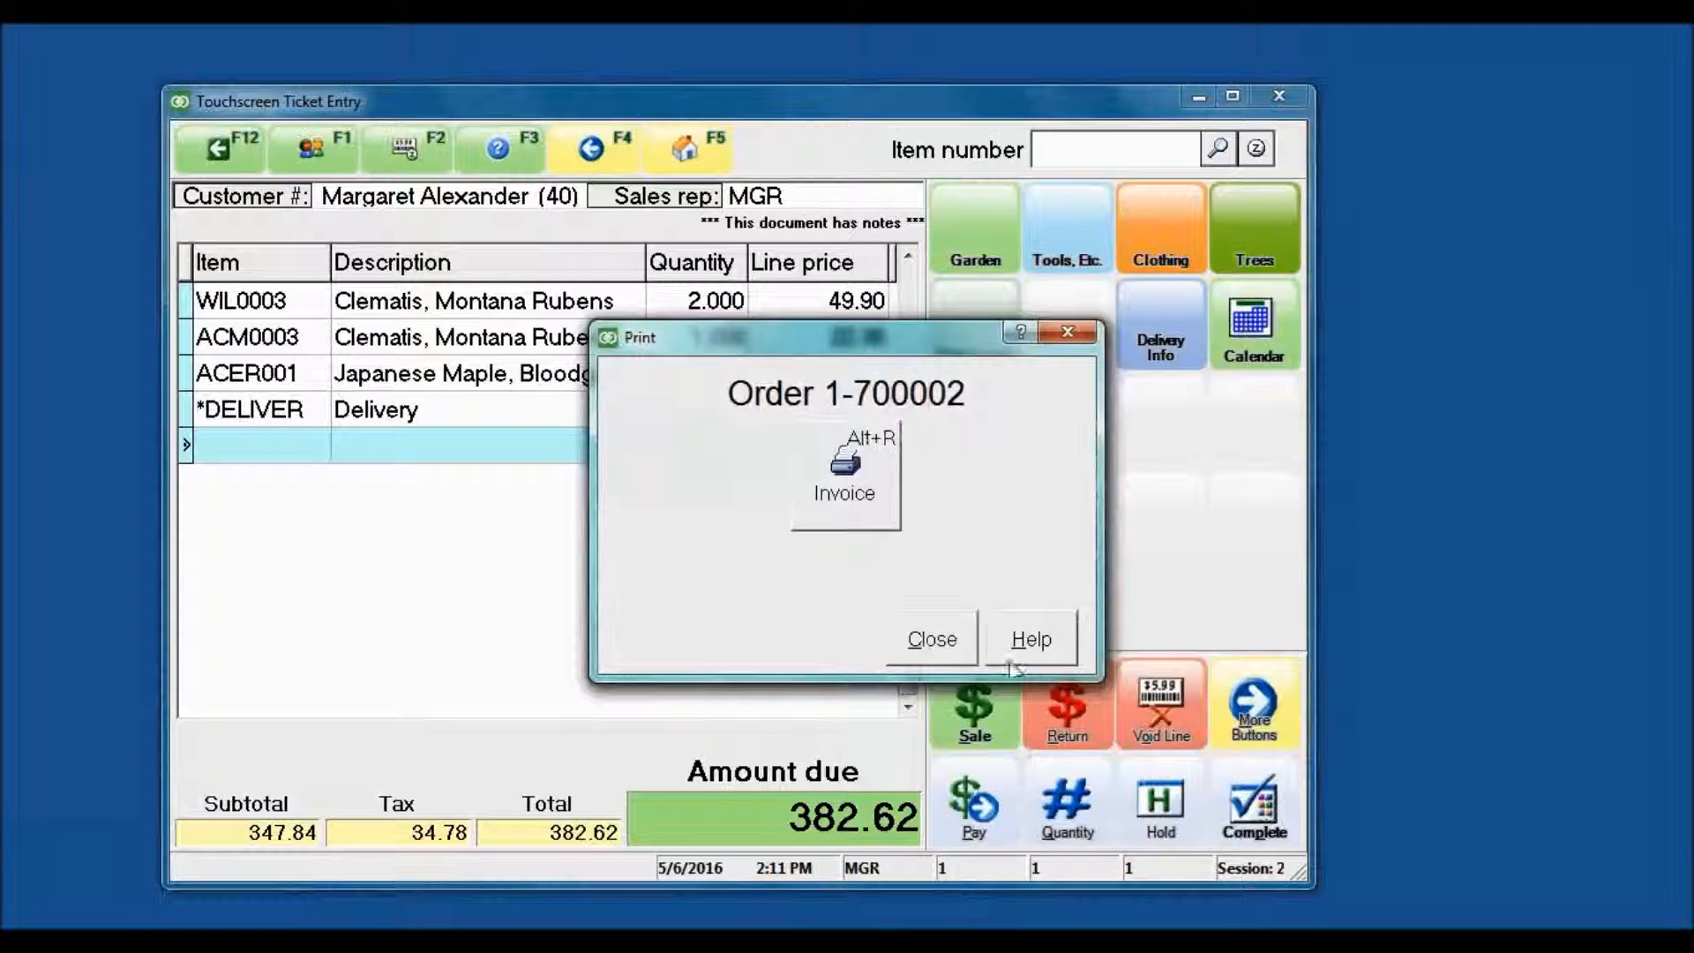
{"action": "left_click", "coordinate": [935, 638]}
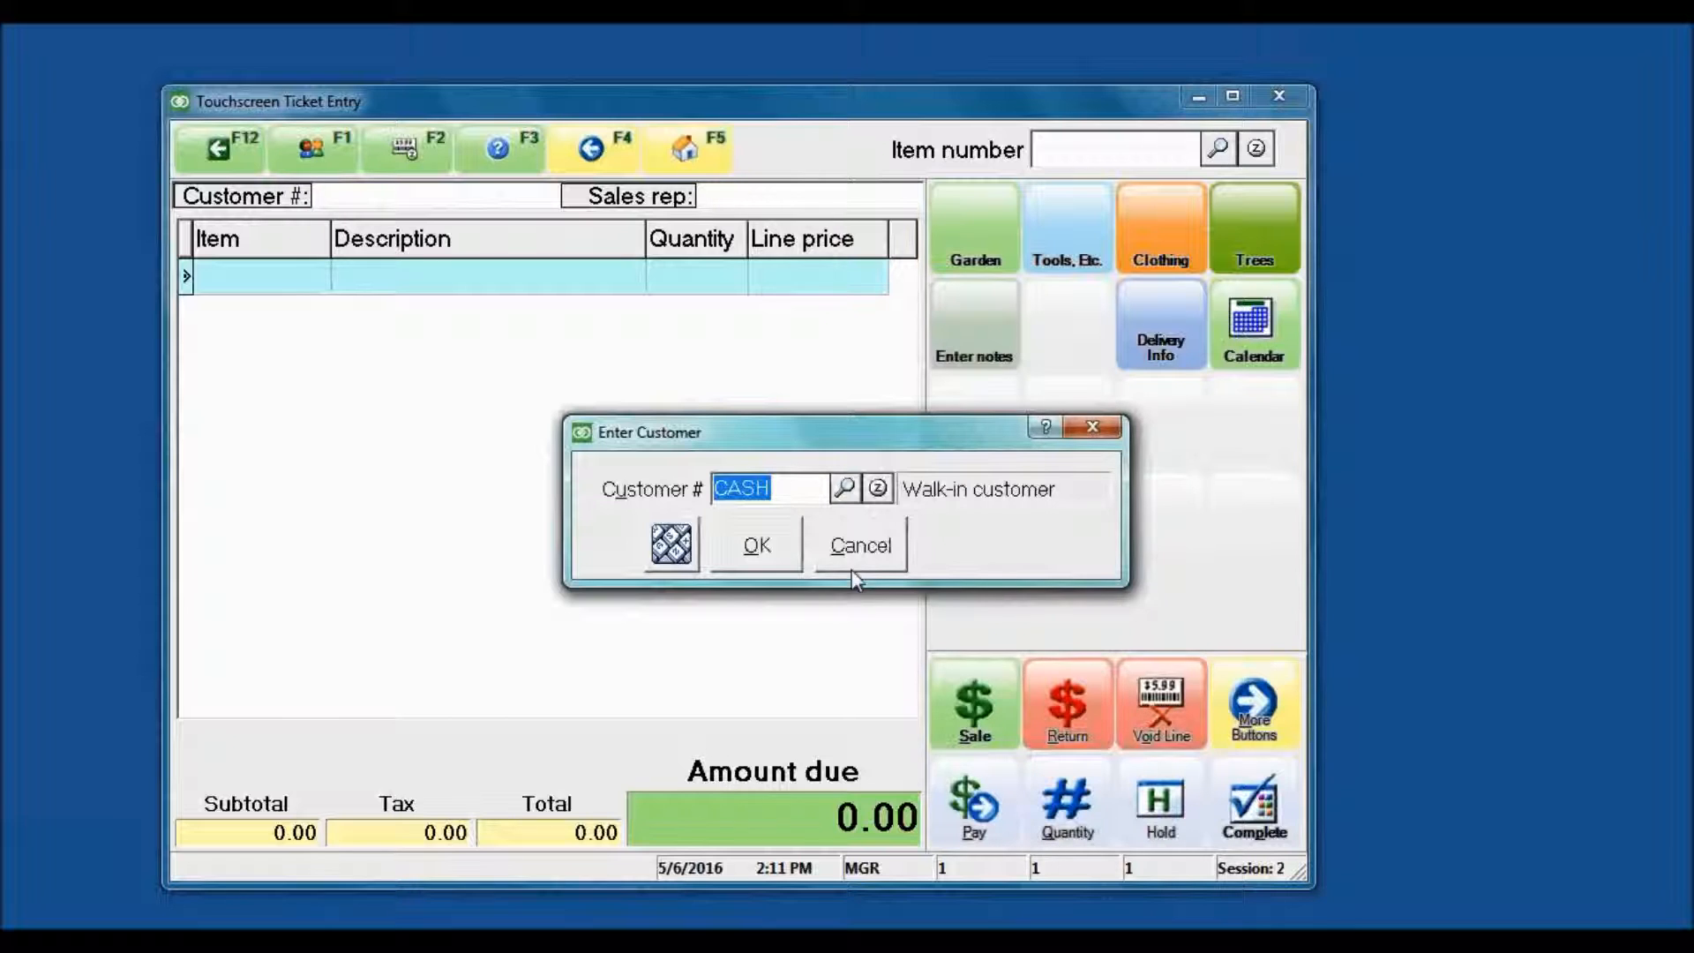
Step: Dismiss the new ticket's customer entry and open the 9 AM TRUCK-FLT delivery's work order from the delivery calendar for 5/6/2016
{"action": "left_click", "coordinate": [861, 544]}
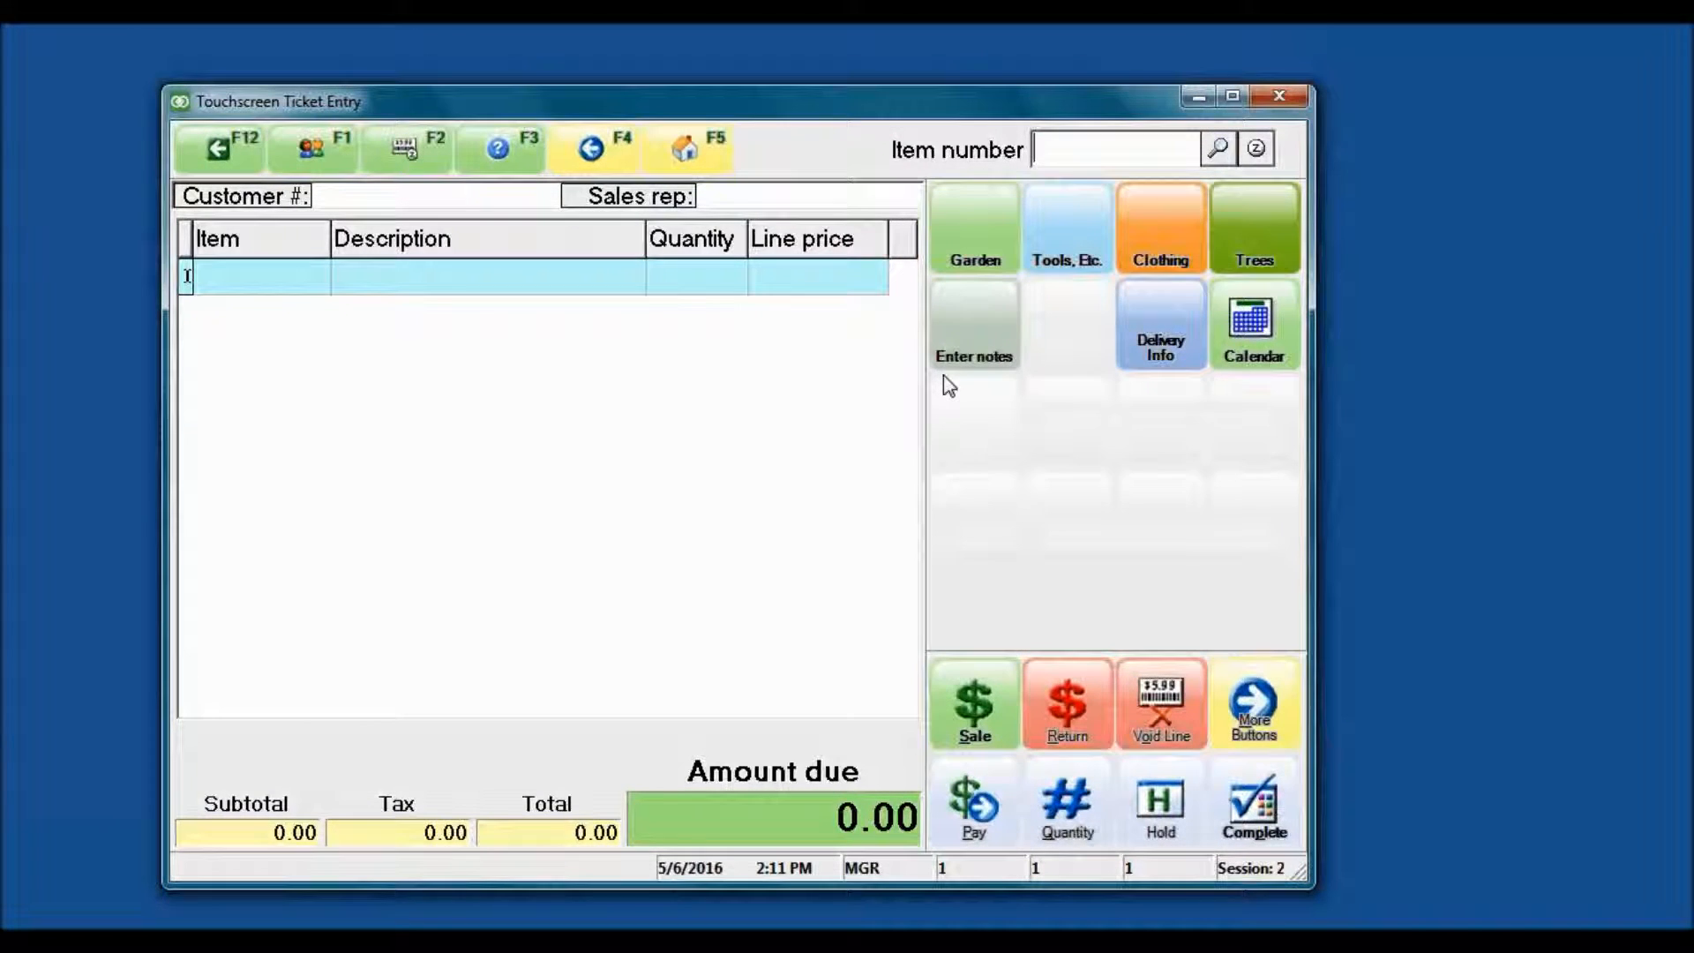
{"action": "left_click", "coordinate": [1253, 327]}
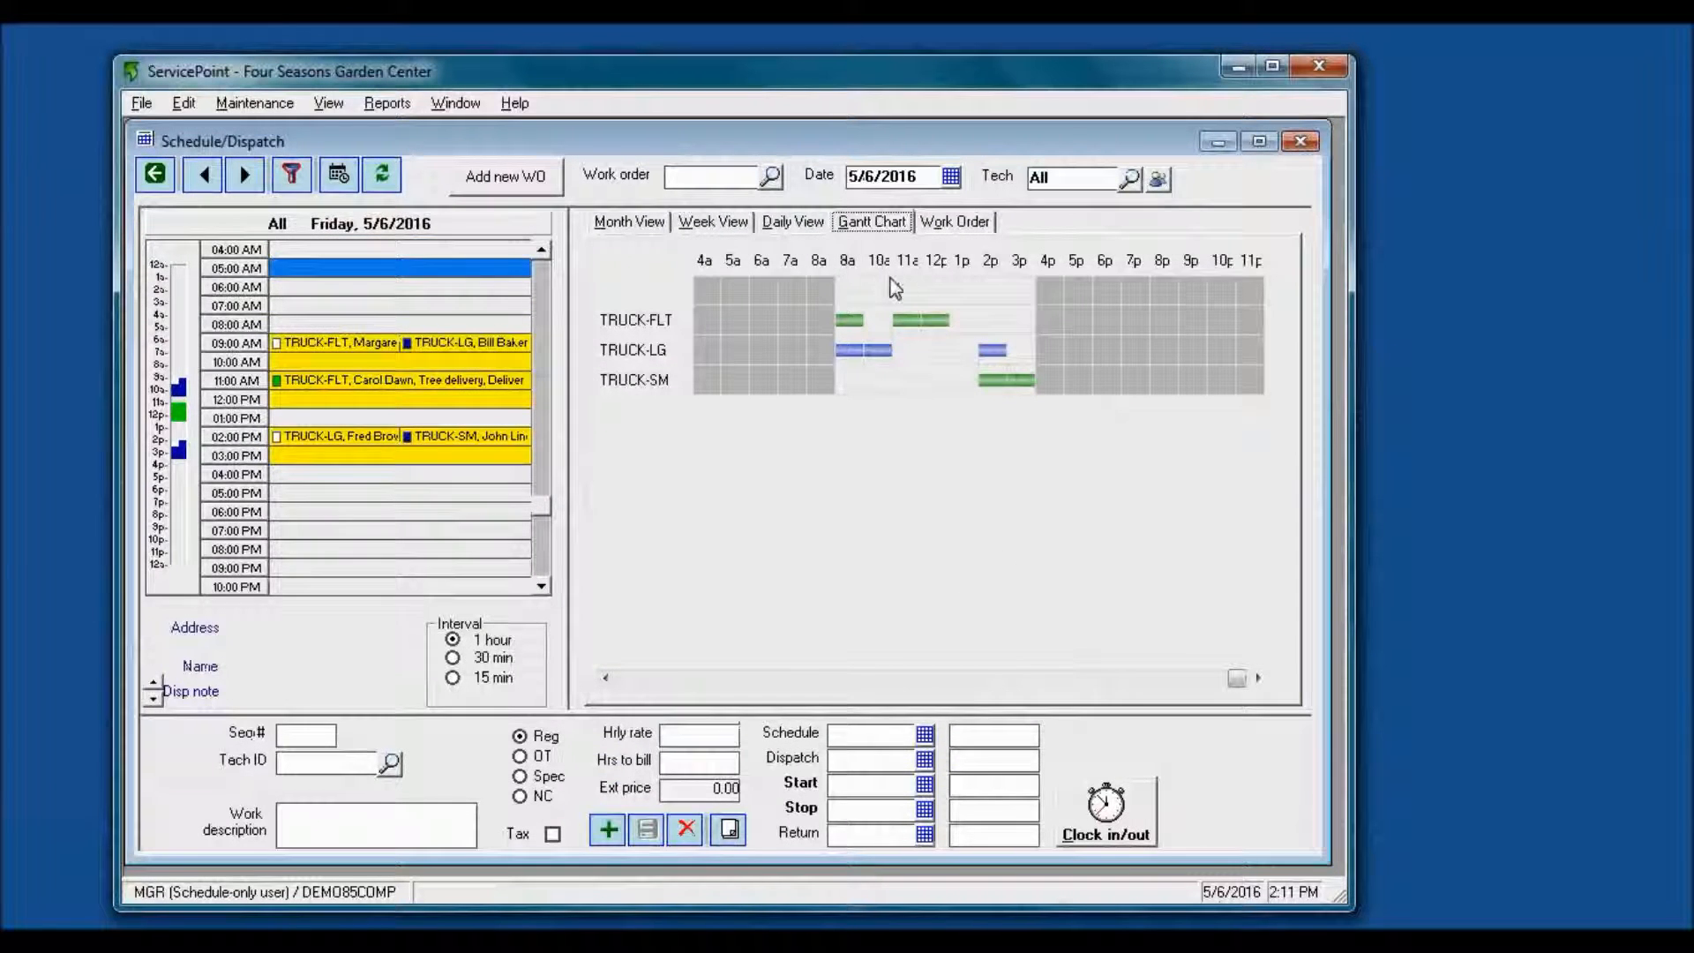
{"action": "left_click", "coordinate": [854, 321]}
{"action": "left_click", "coordinate": [854, 323]}
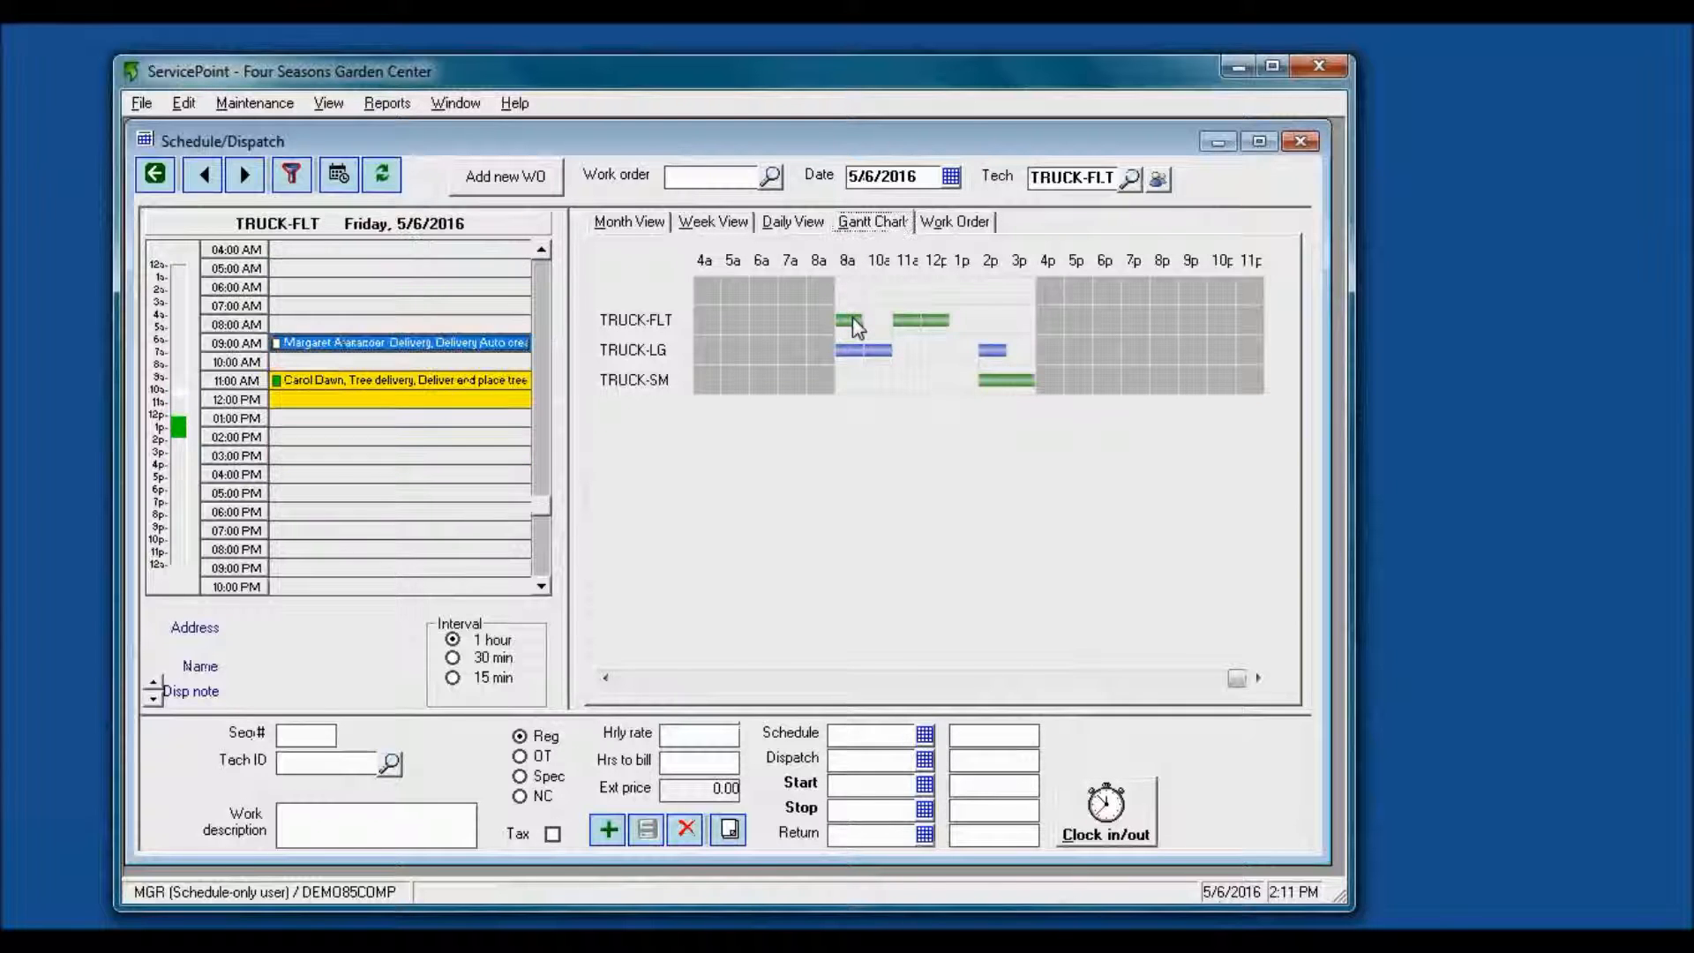
{"action": "left_click", "coordinate": [467, 348]}
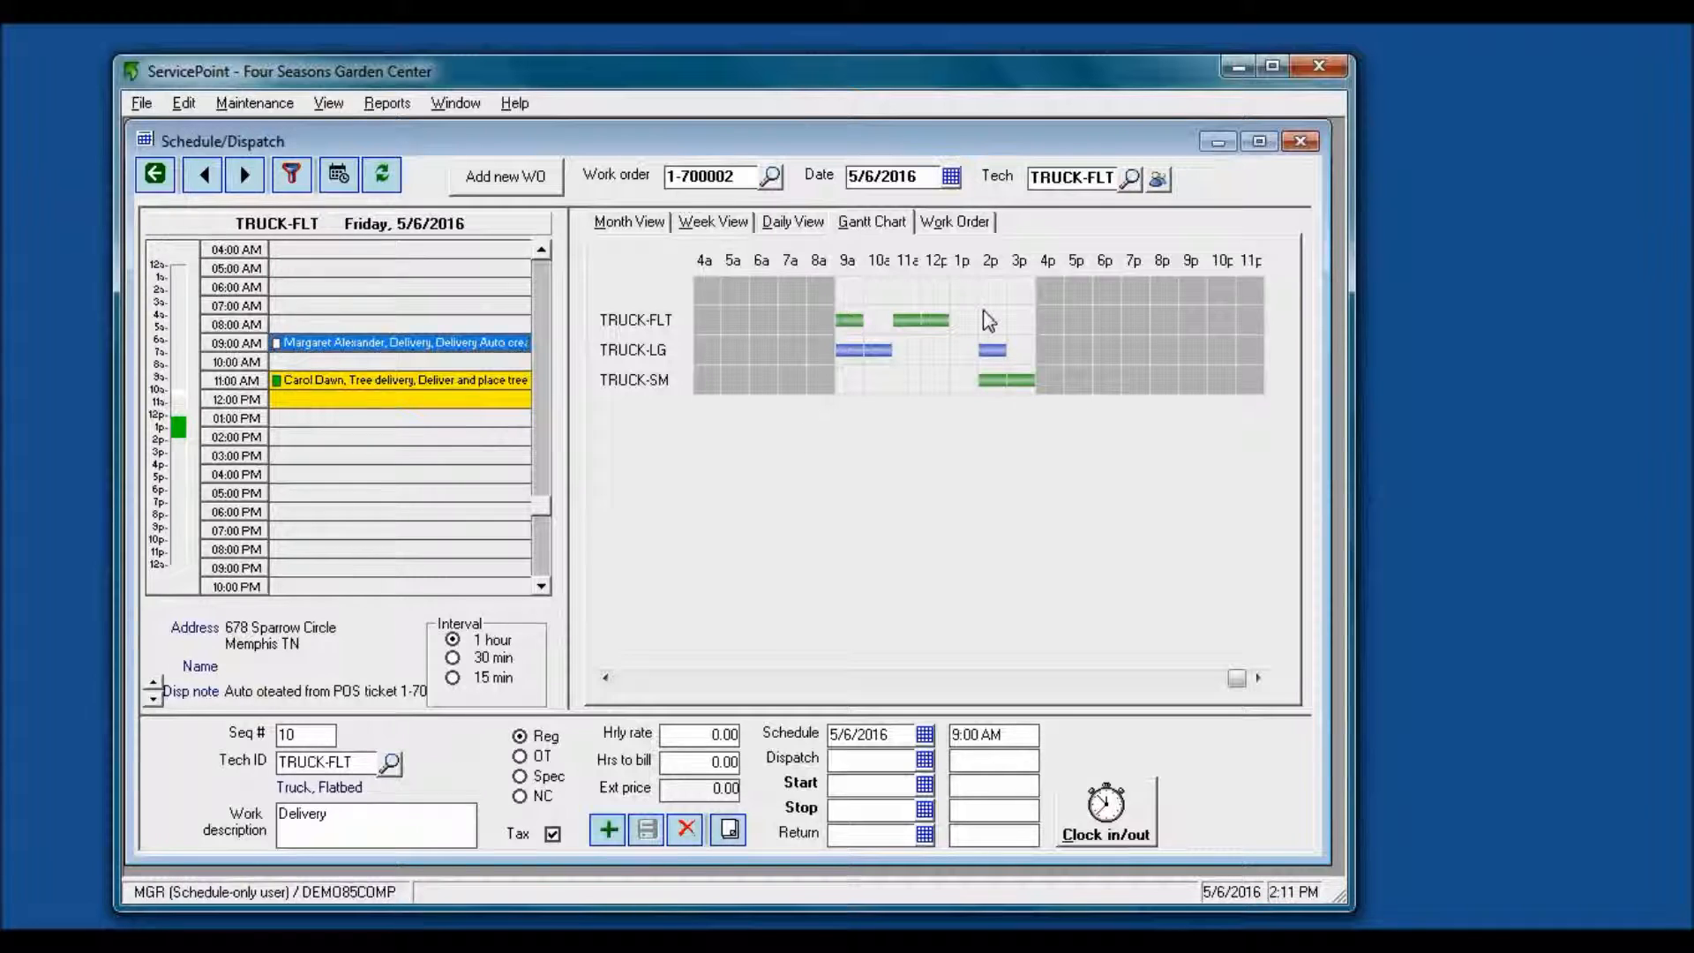
{"action": "left_click", "coordinate": [963, 233]}
{"action": "left_click", "coordinate": [966, 236]}
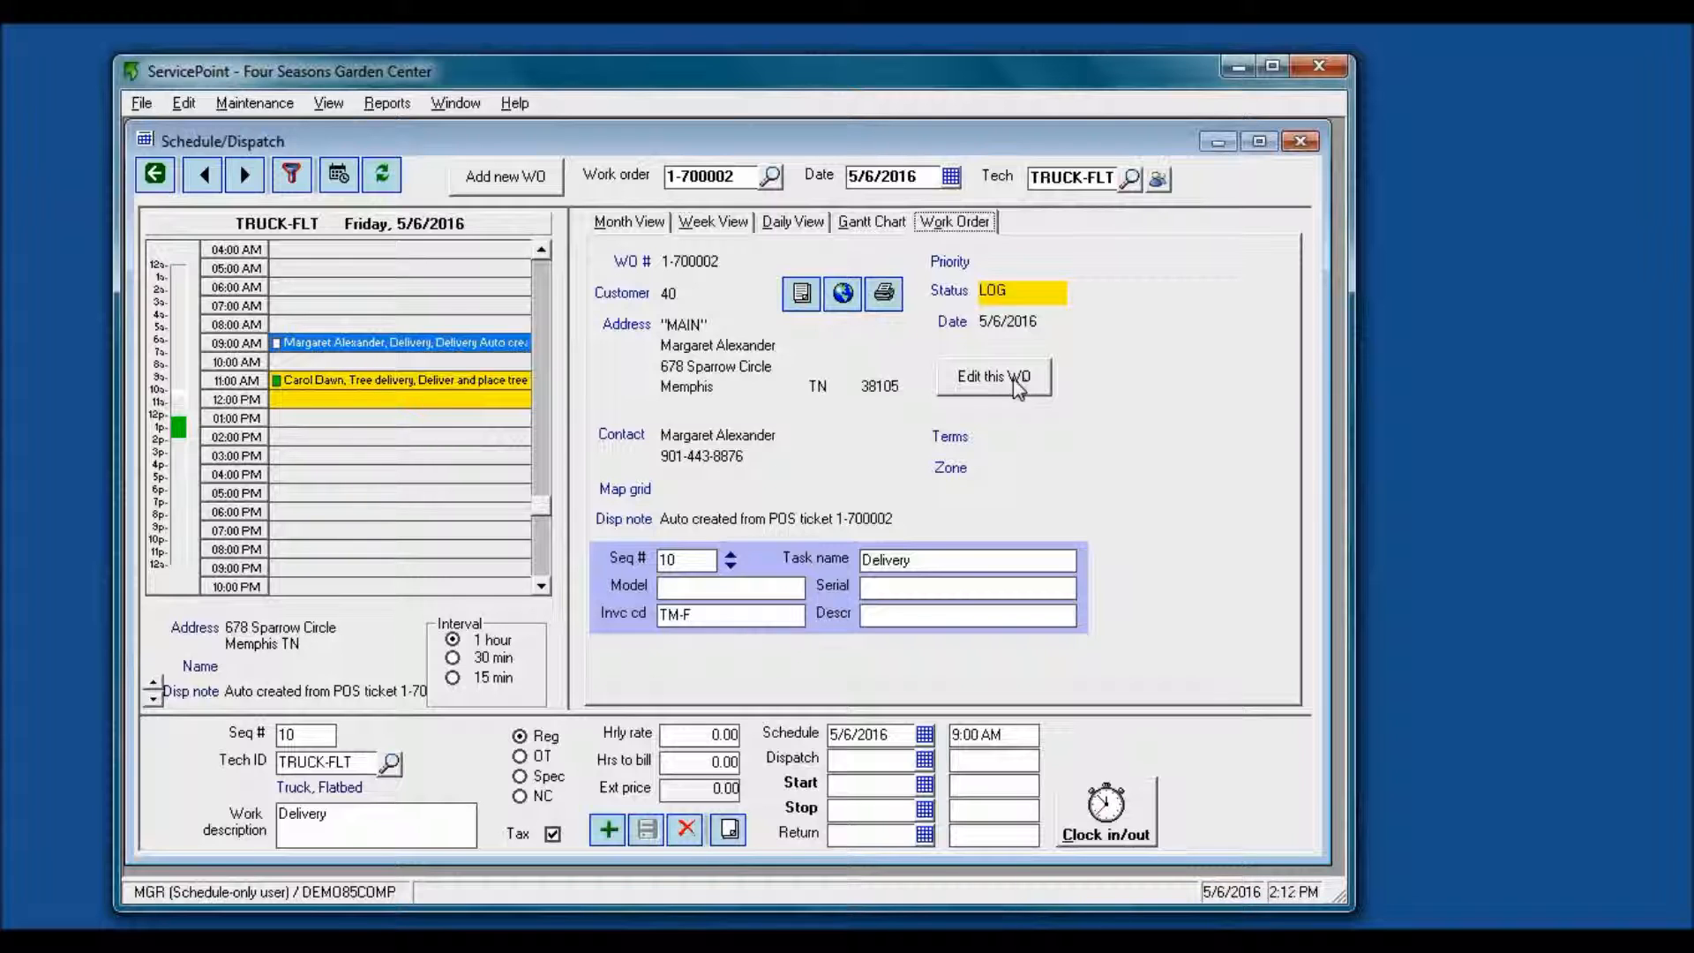
Step: Preview the work order in the LS DELIVERY Form.rpt format, review its notes, schedule and item lines, and close the preview
{"action": "left_click", "coordinate": [880, 300]}
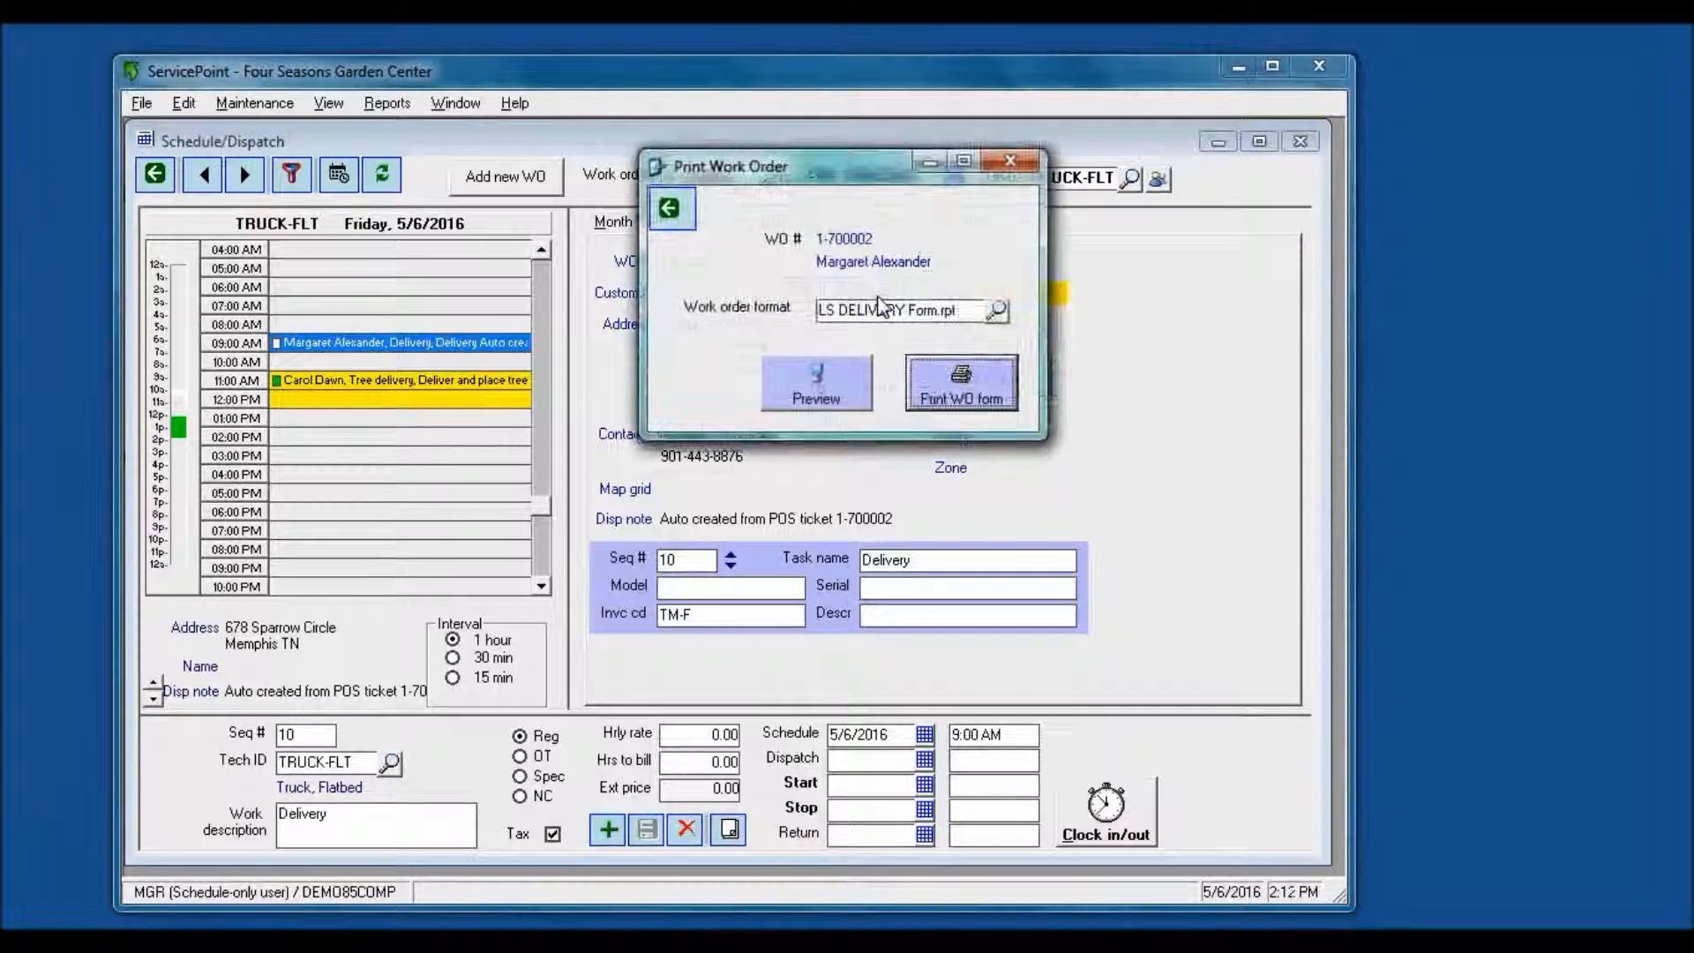
{"action": "left_click", "coordinate": [848, 381]}
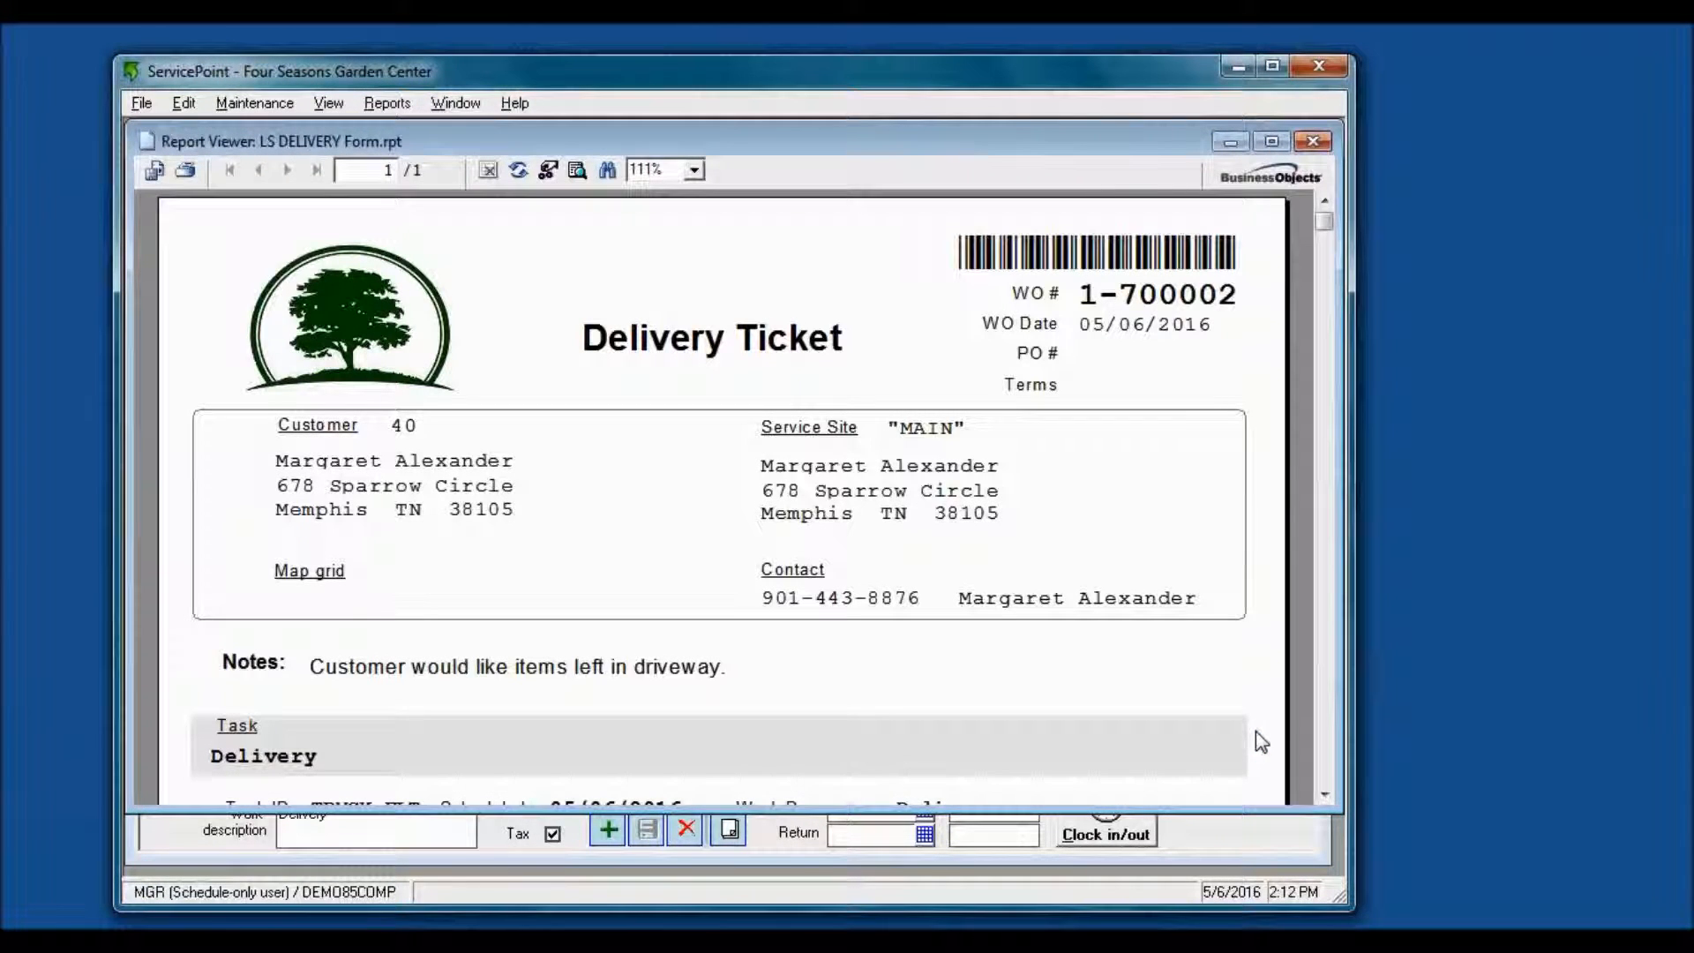
{"action": "left_click", "coordinate": [1327, 792]}
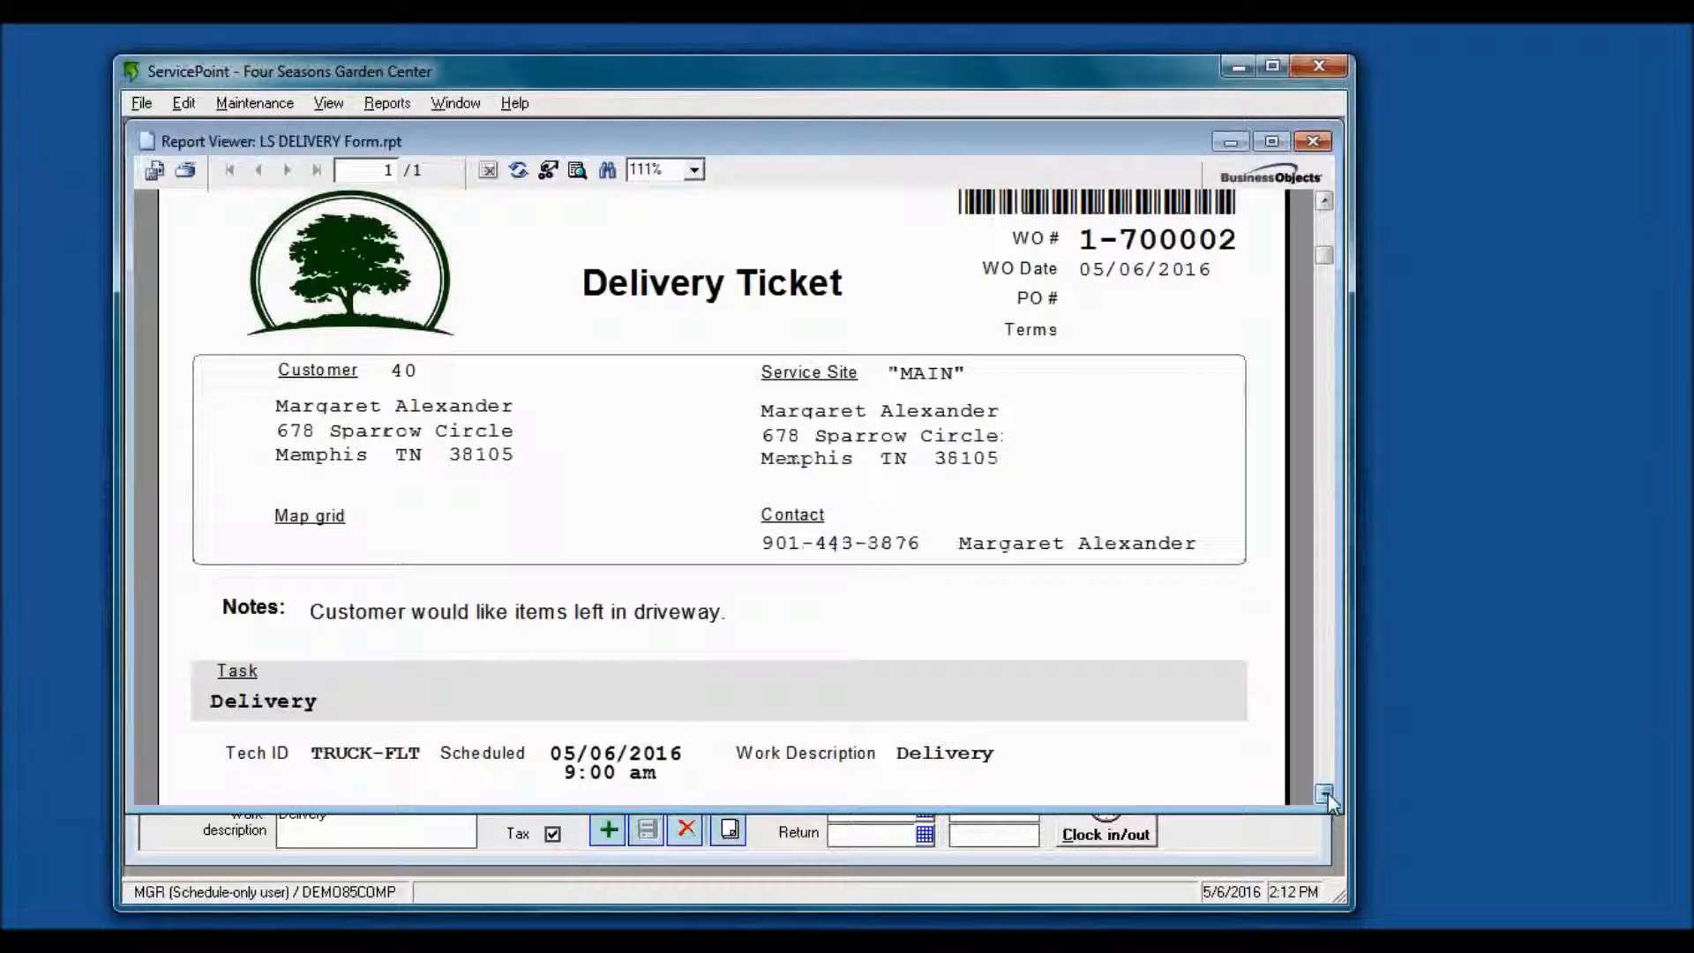
{"action": "left_click", "coordinate": [1327, 792]}
{"action": "left_click", "coordinate": [1327, 792]}
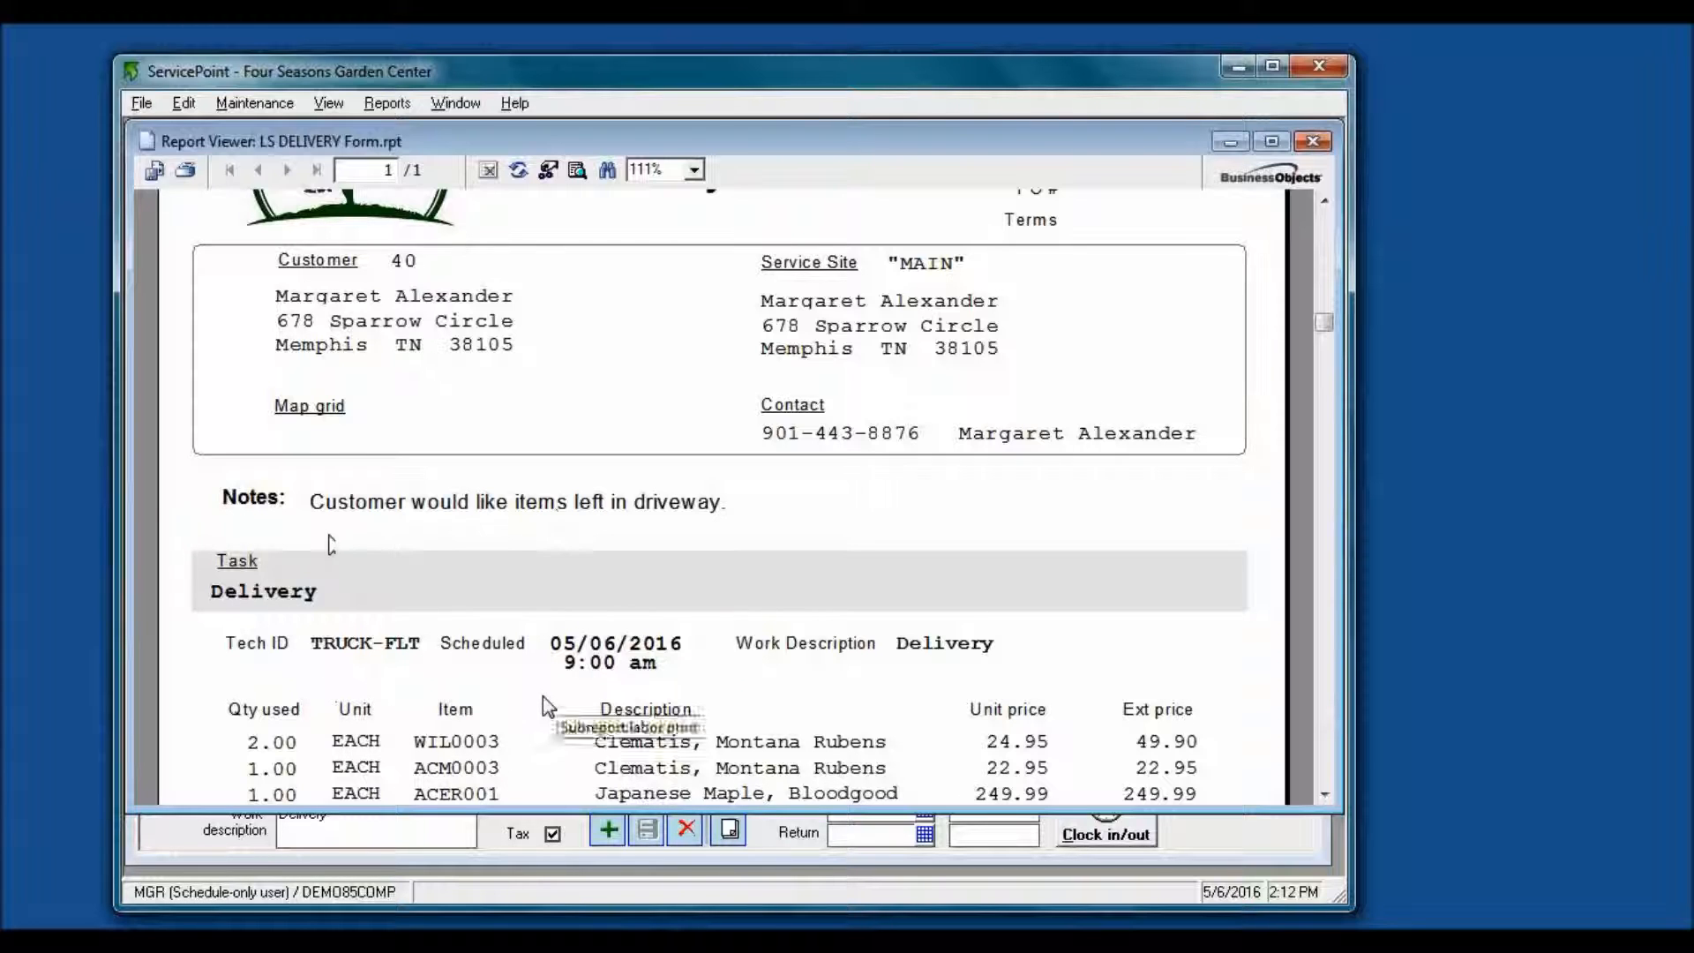
{"action": "left_click", "coordinate": [1322, 799]}
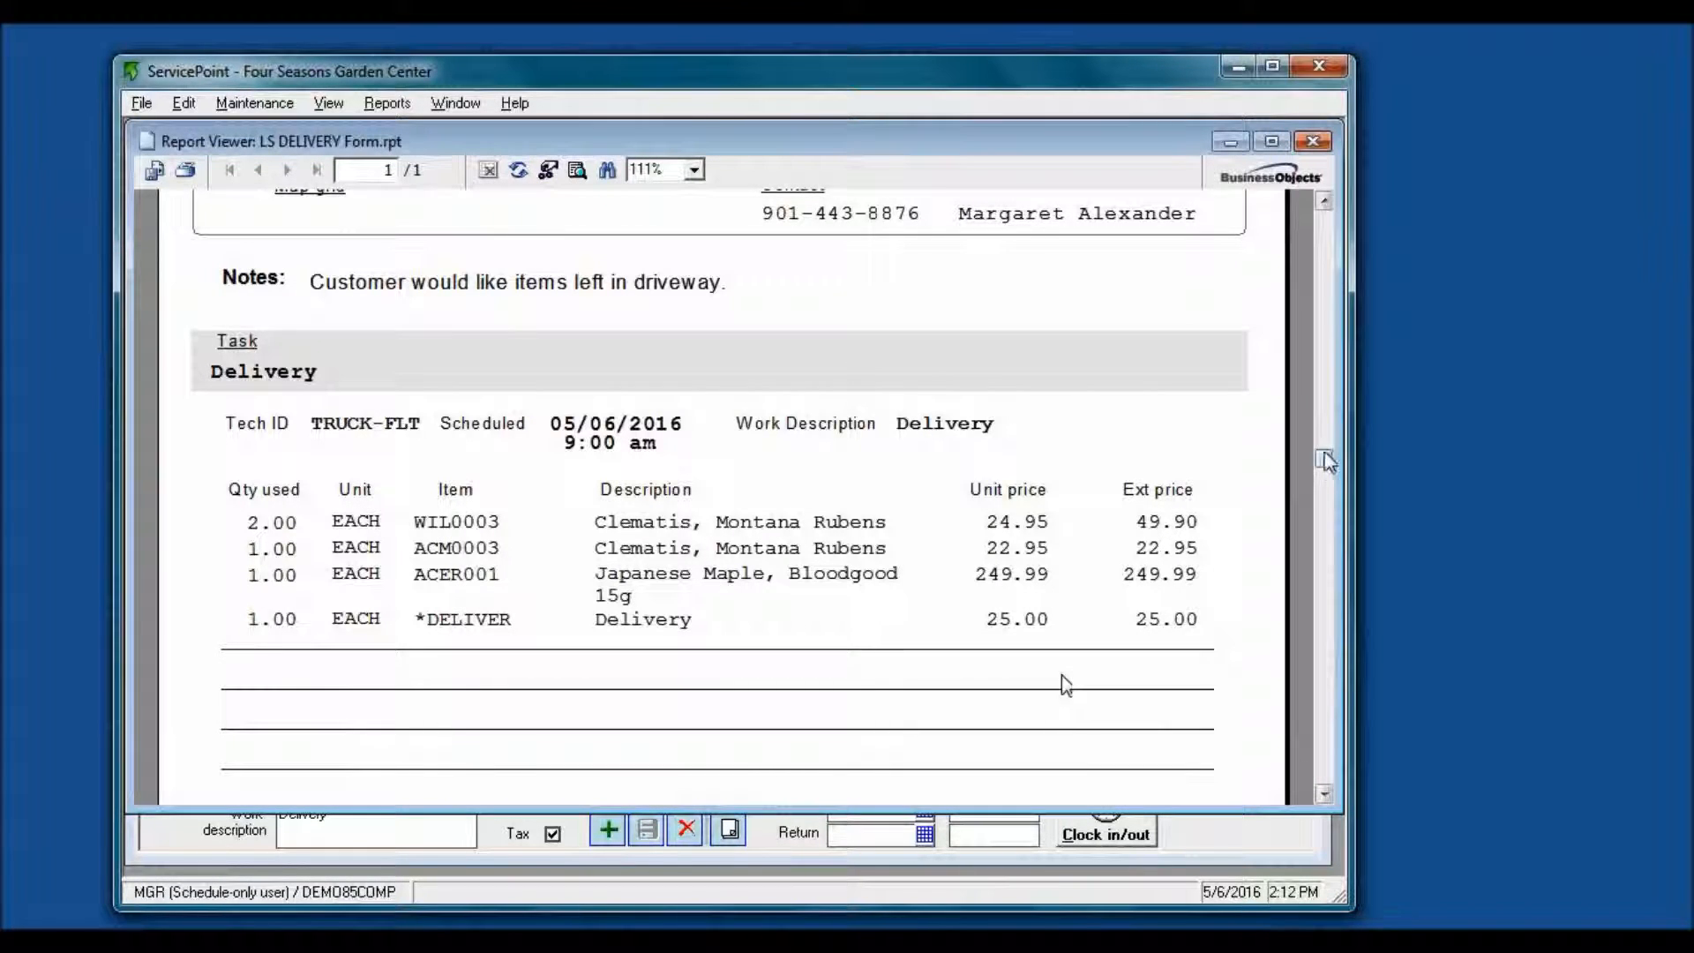
{"action": "left_click_drag", "start_coordinate": [1326, 467], "coordinate": [1328, 212]}
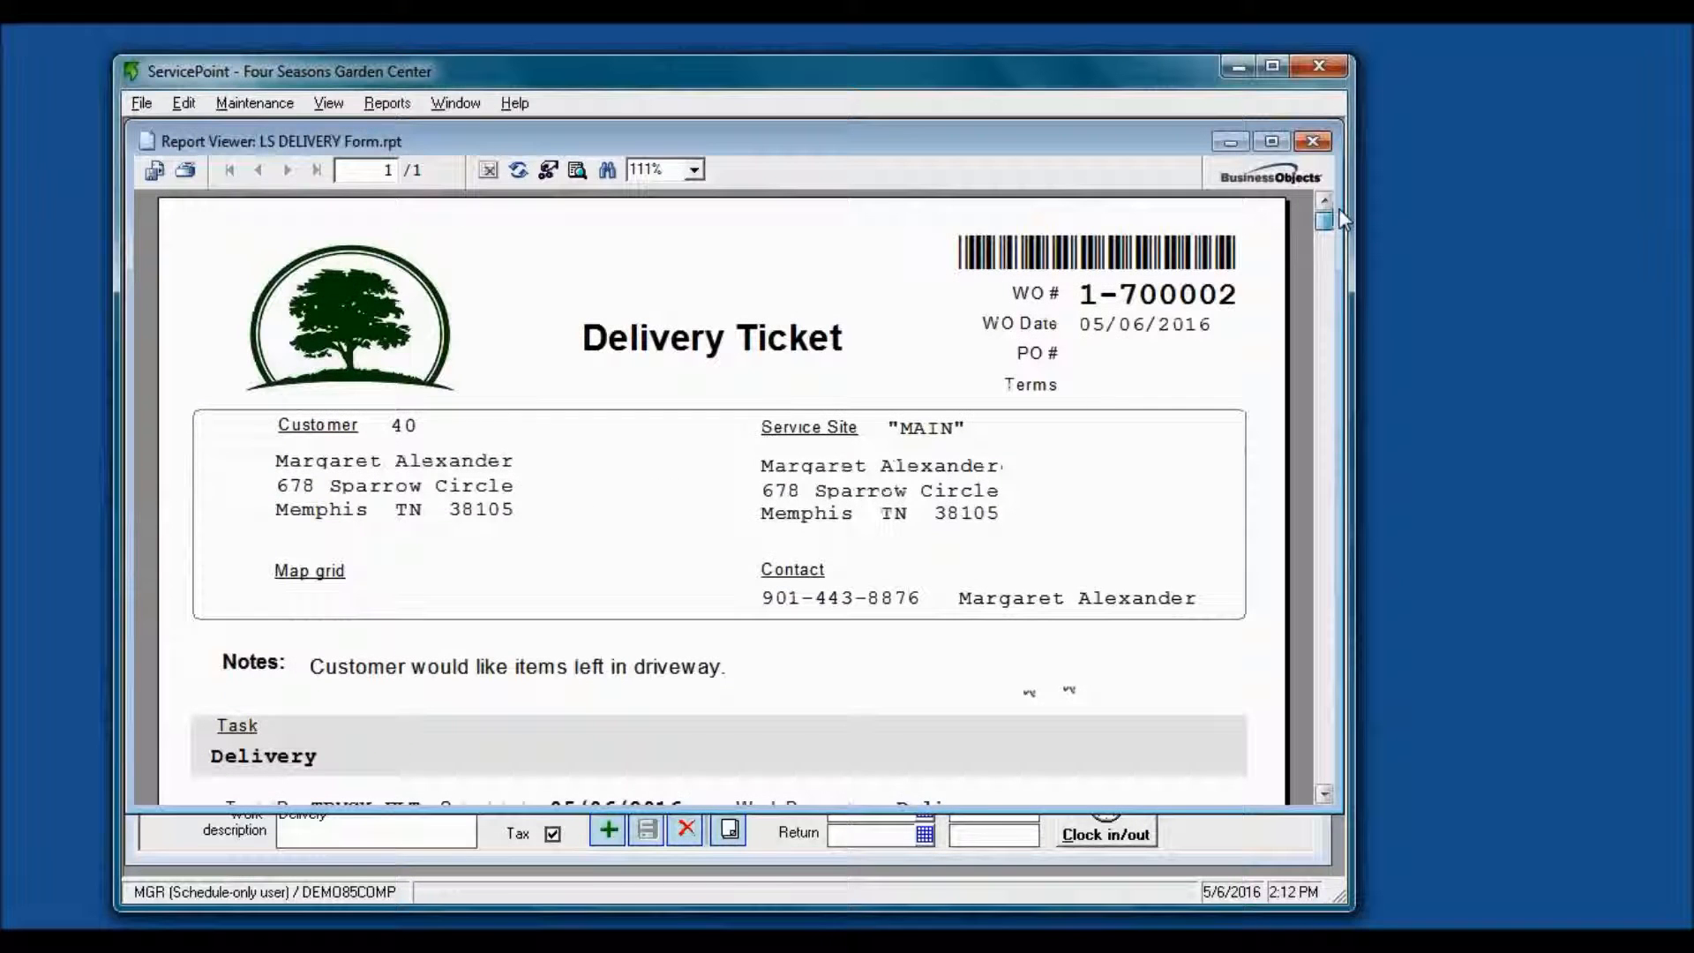
{"action": "left_click", "coordinate": [1313, 143]}
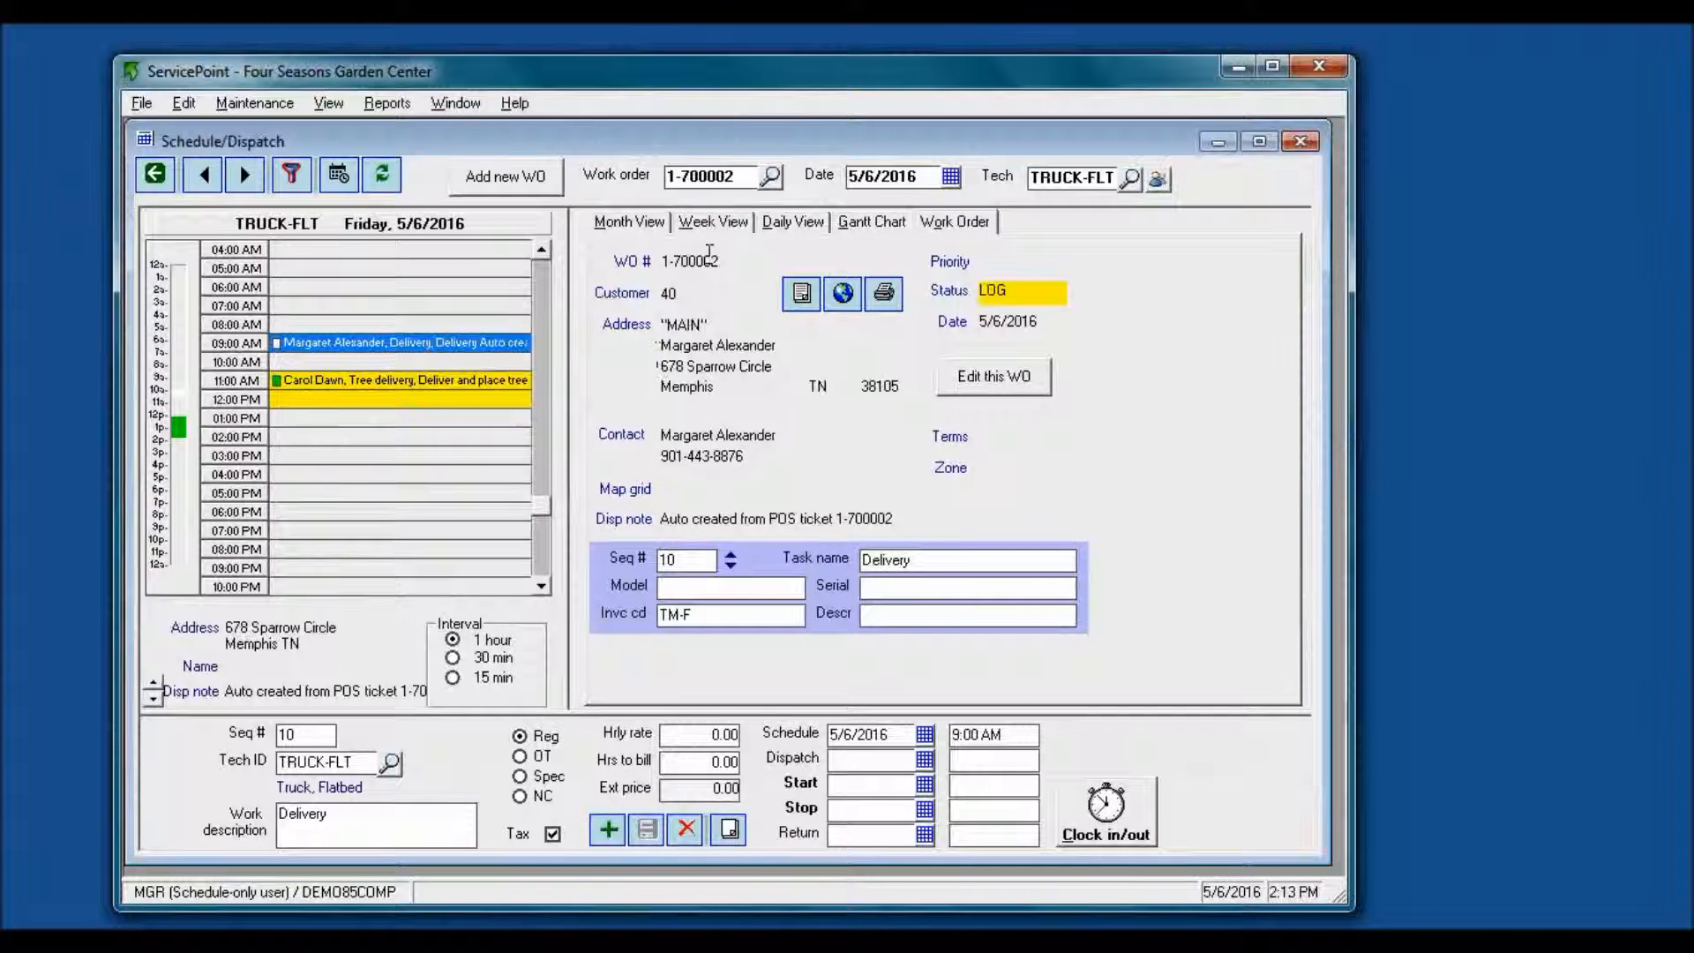
Step: Check the truck schedule in the week and daily views, and reopen the work order of TRUCK-FLT's 9 AM delivery
{"action": "left_click", "coordinate": [705, 224]}
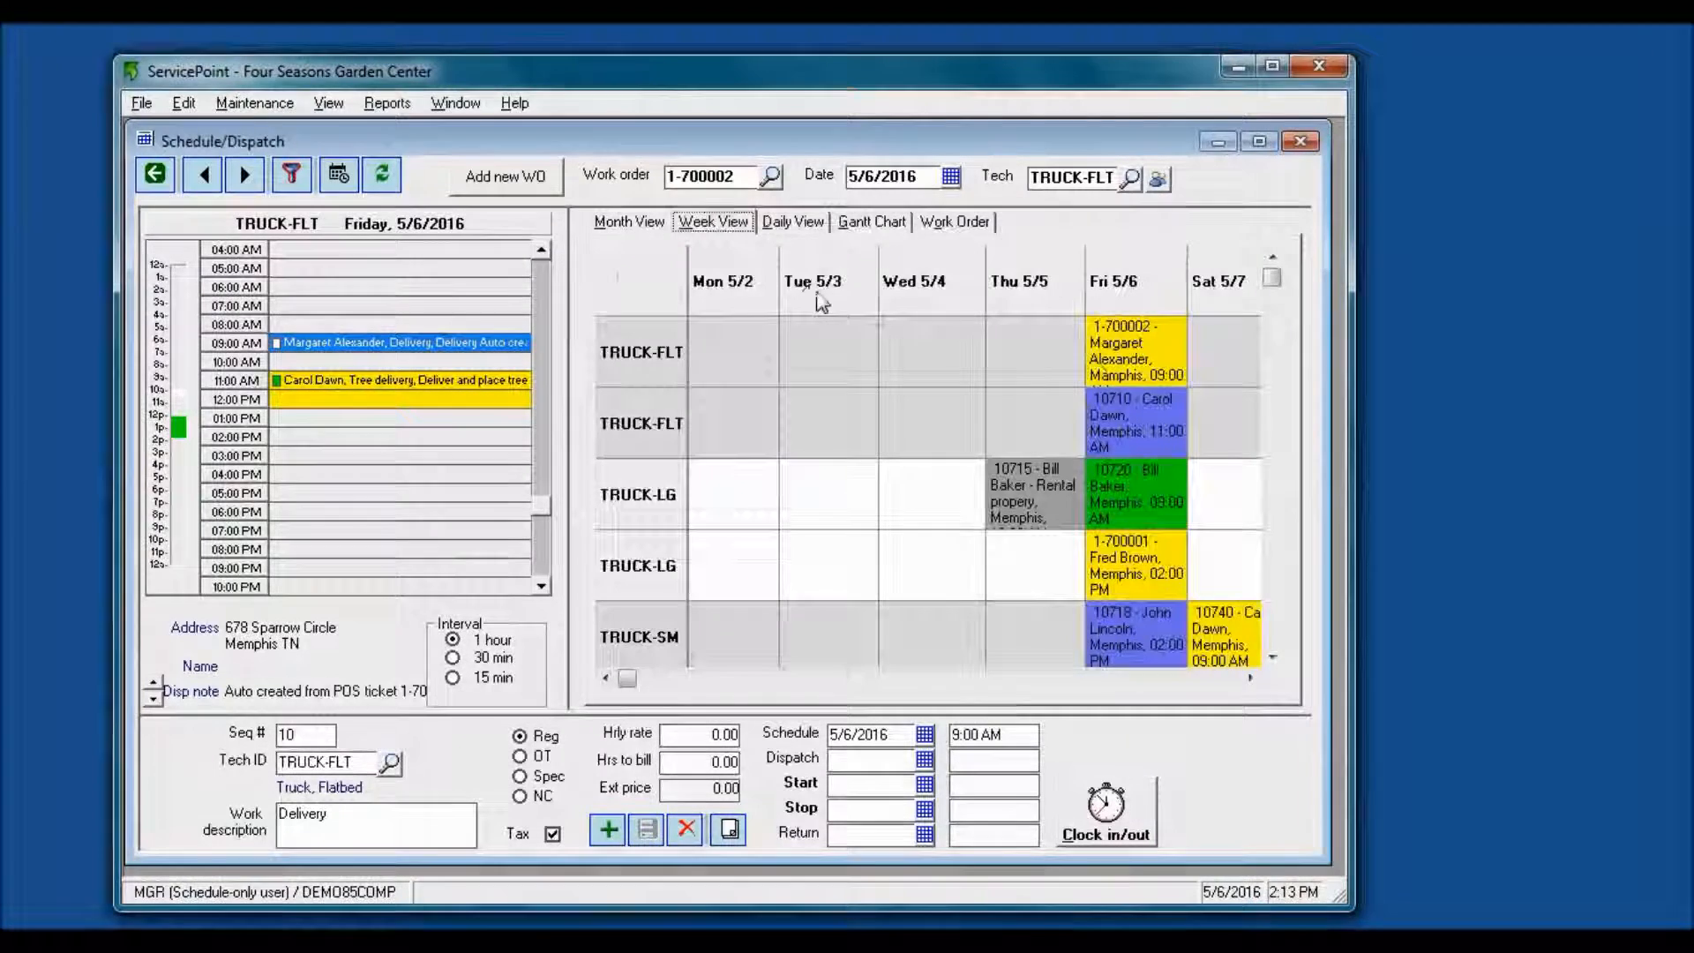
{"action": "left_click", "coordinate": [793, 222]}
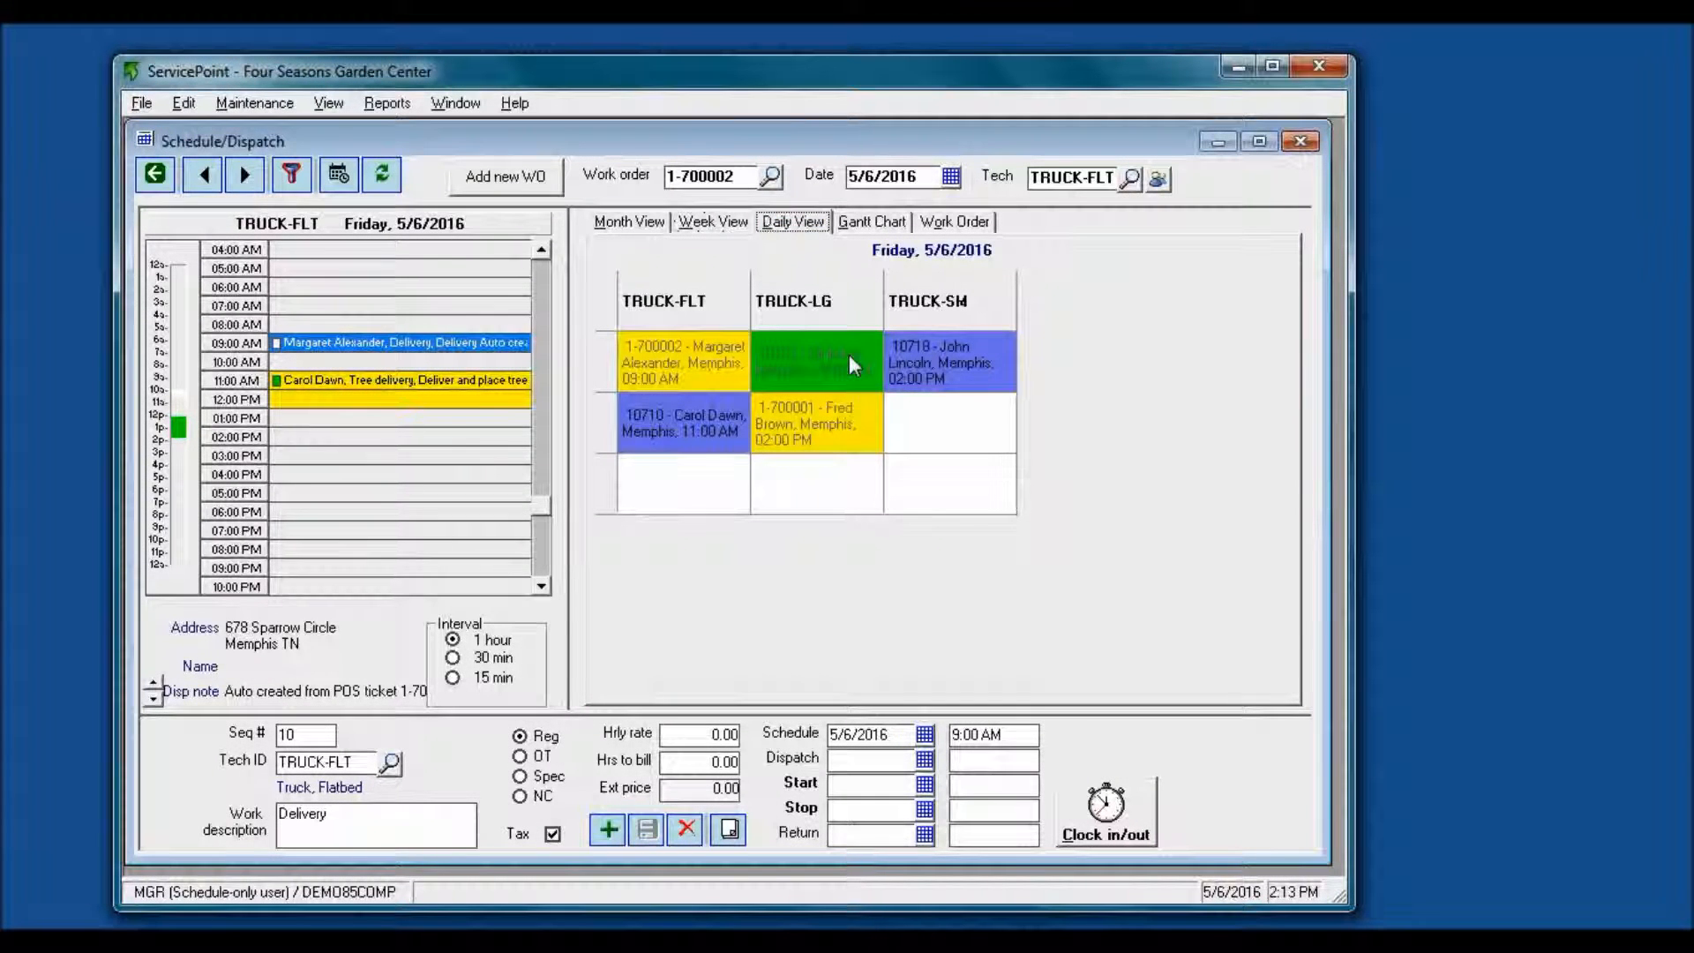
{"action": "left_click", "coordinate": [703, 424]}
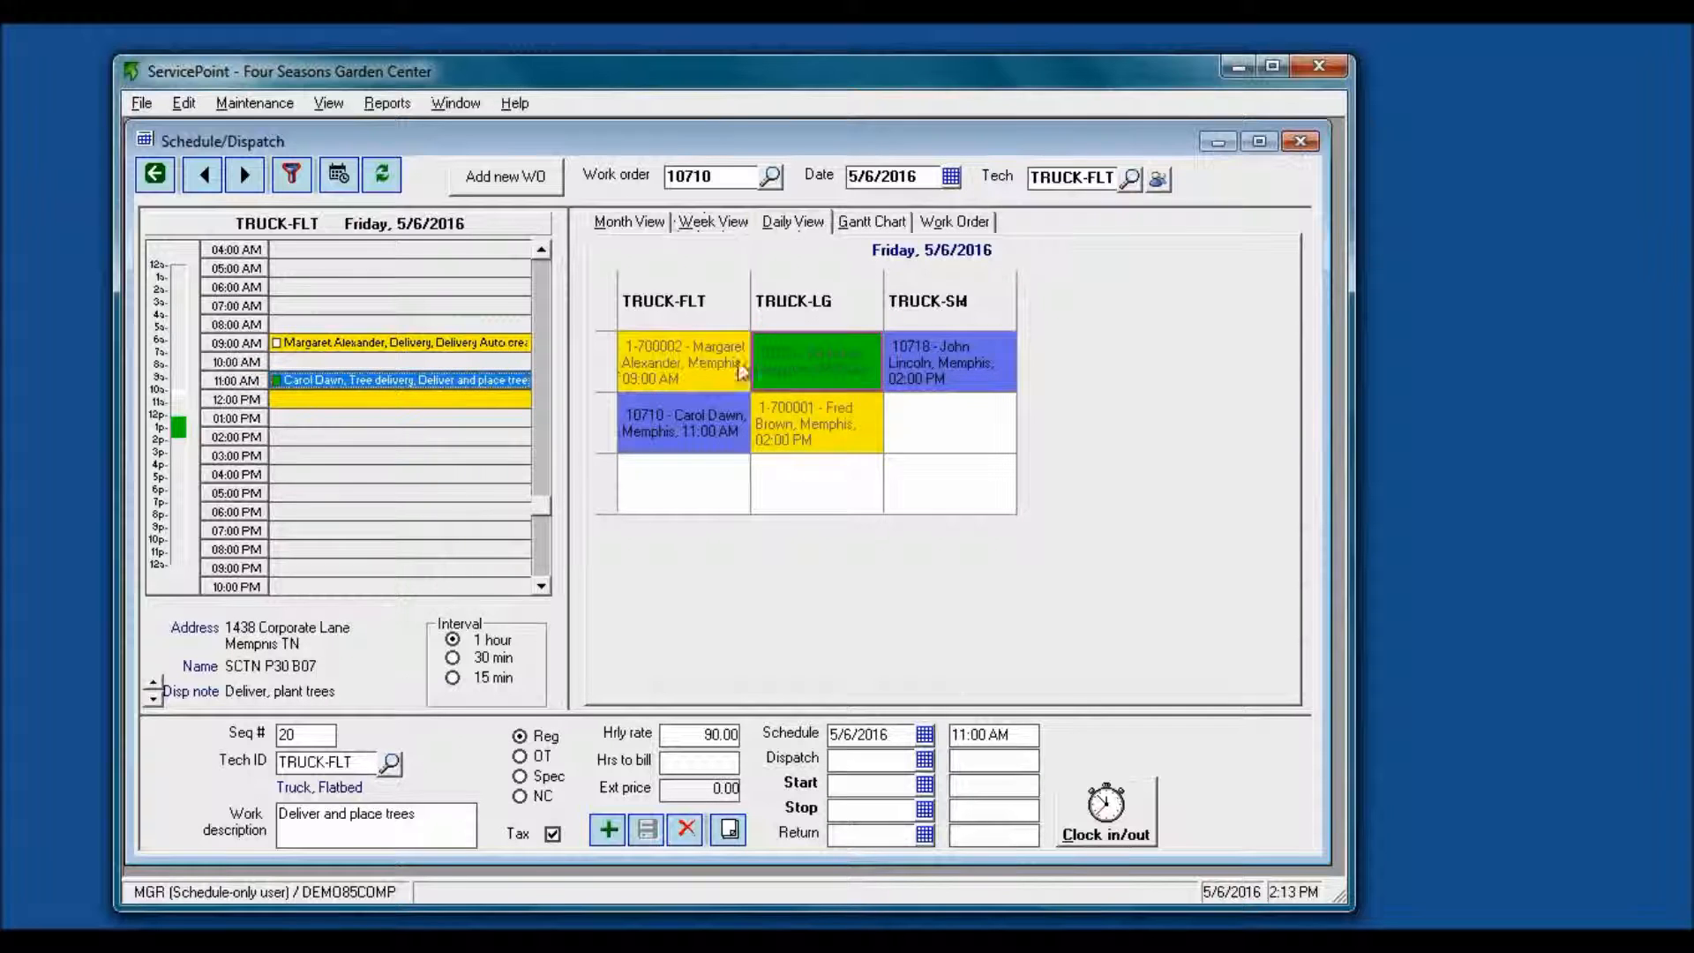
{"action": "left_click", "coordinate": [739, 369]}
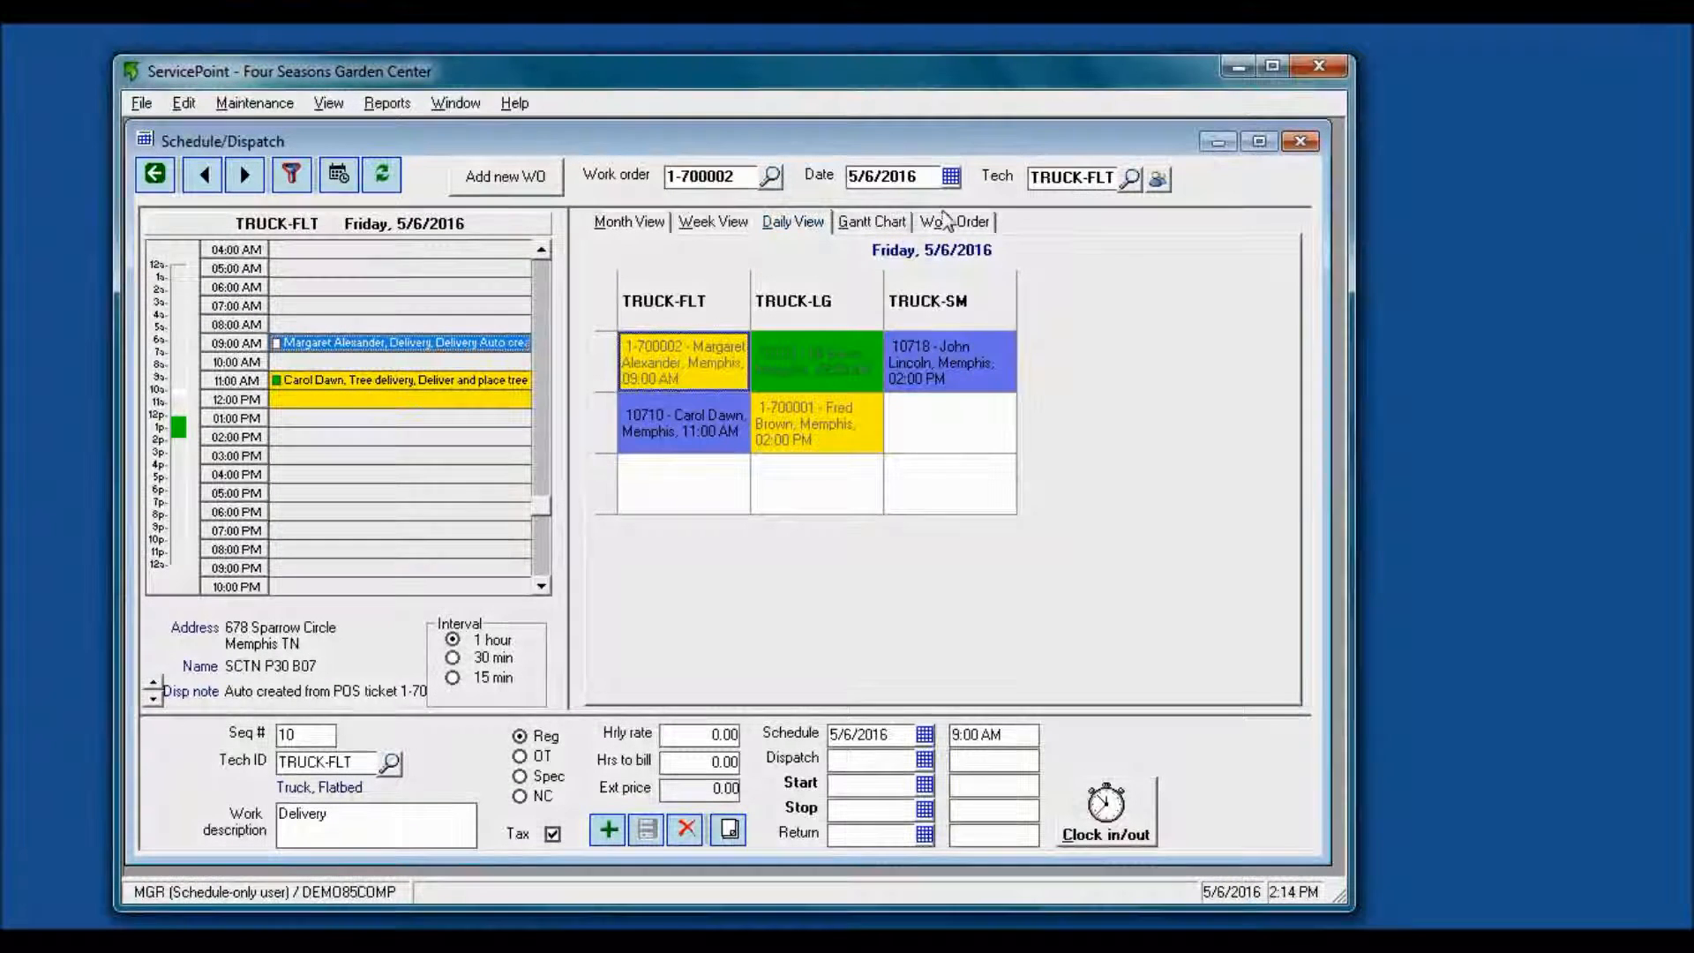
{"action": "left_click", "coordinate": [946, 223]}
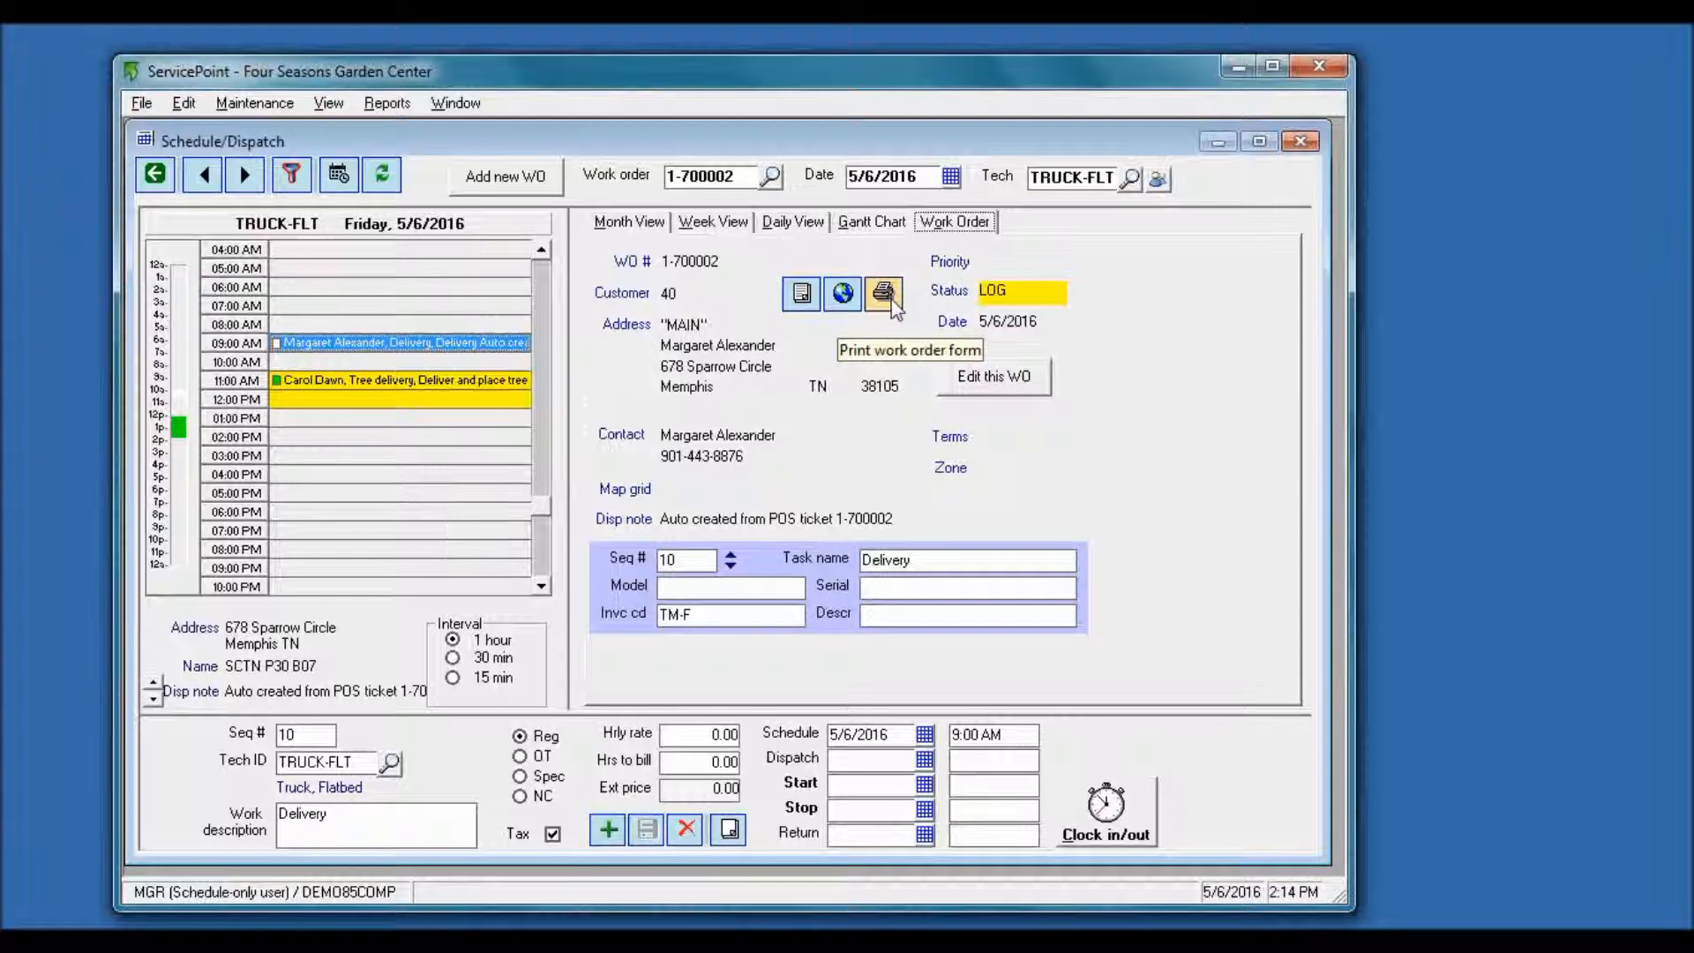
Step: Preview the delivery ticket again, examine its customer, notes and truck schedule sections, and close the report
{"action": "left_click", "coordinate": [886, 294]}
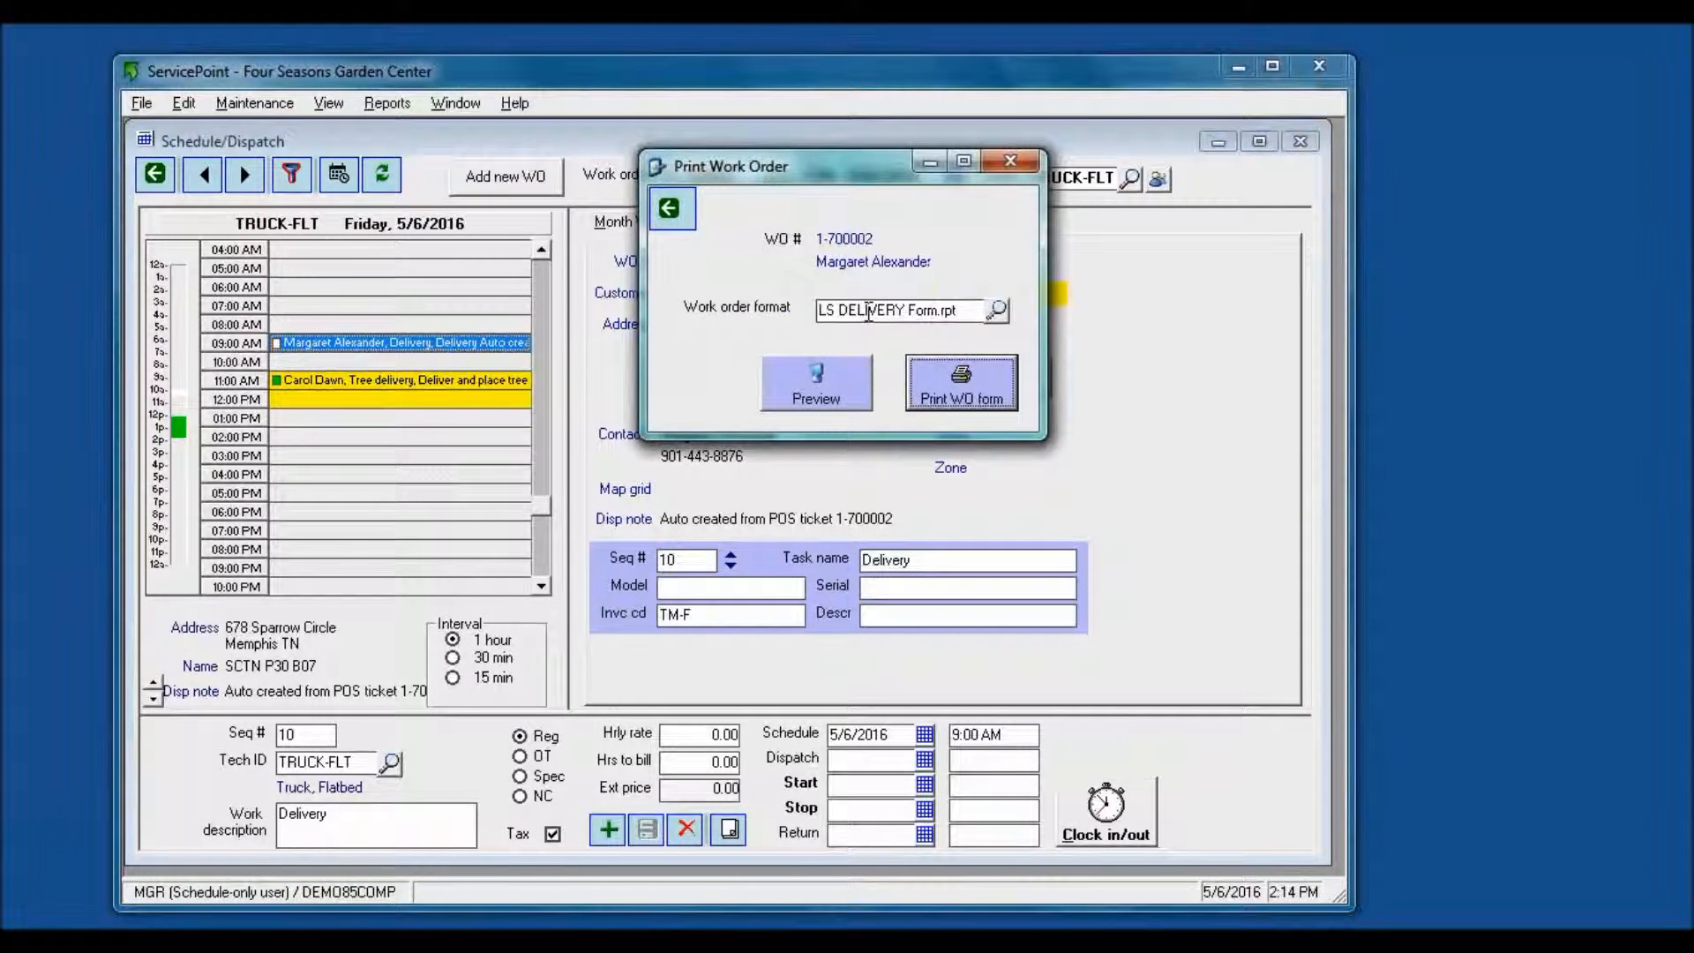
{"action": "left_click", "coordinate": [840, 381]}
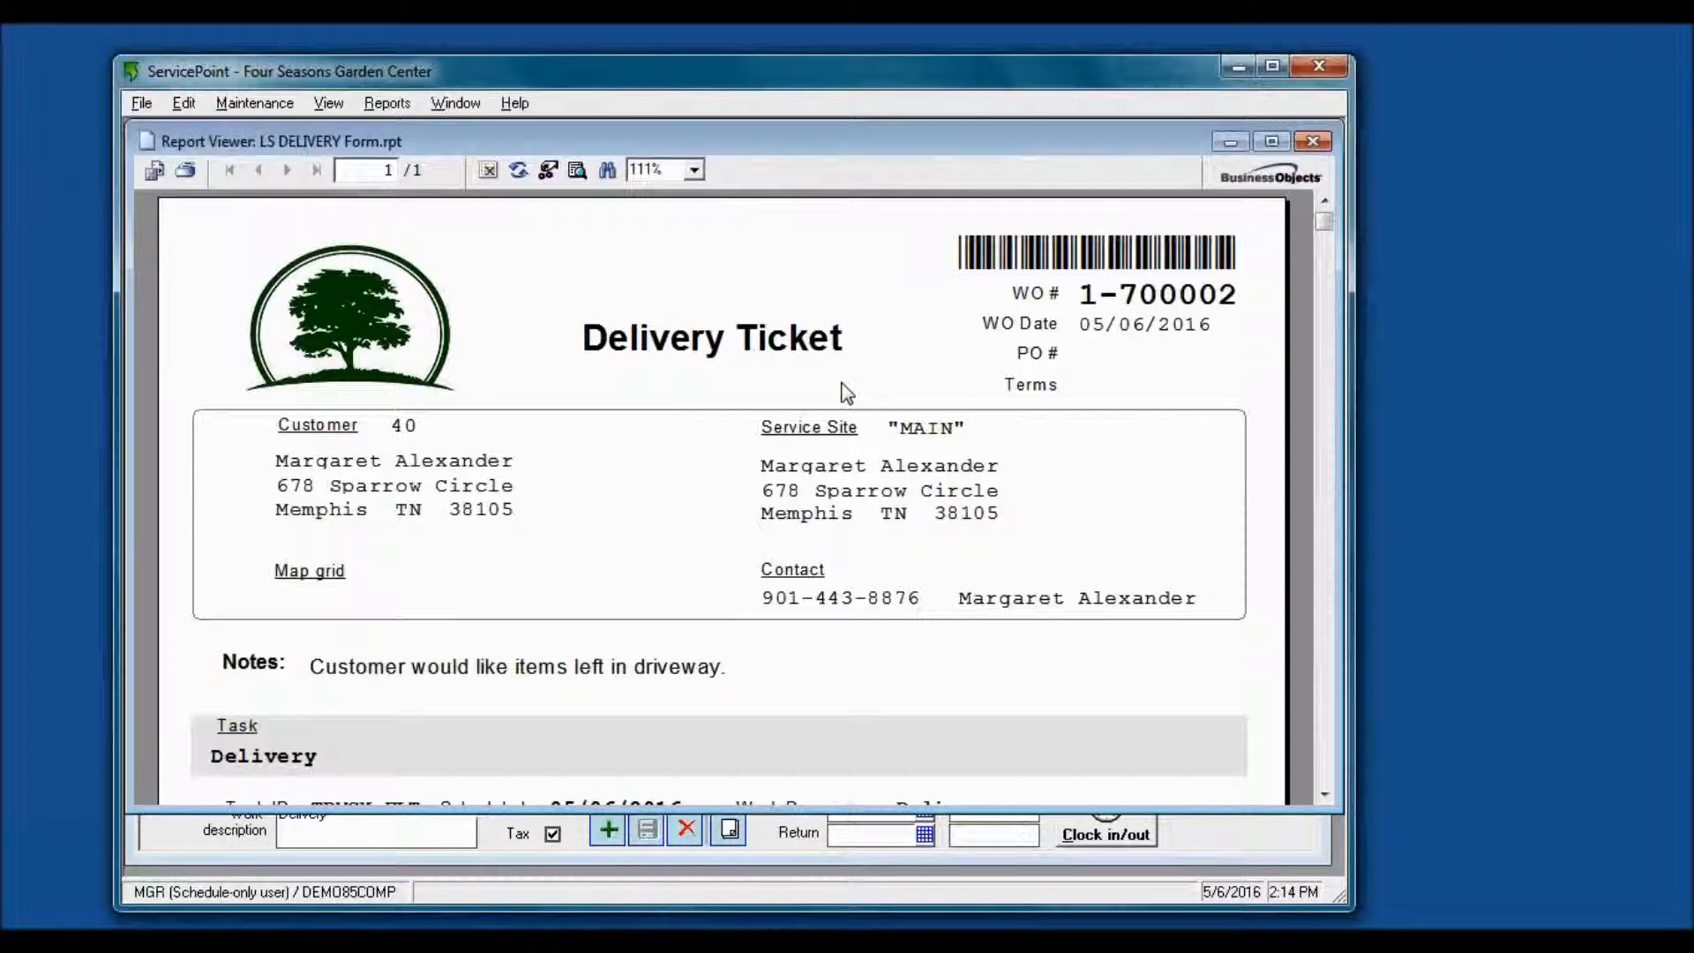
{"action": "scroll", "coordinate": [845, 391], "scroll_direction": "down", "scroll_amount": 3}
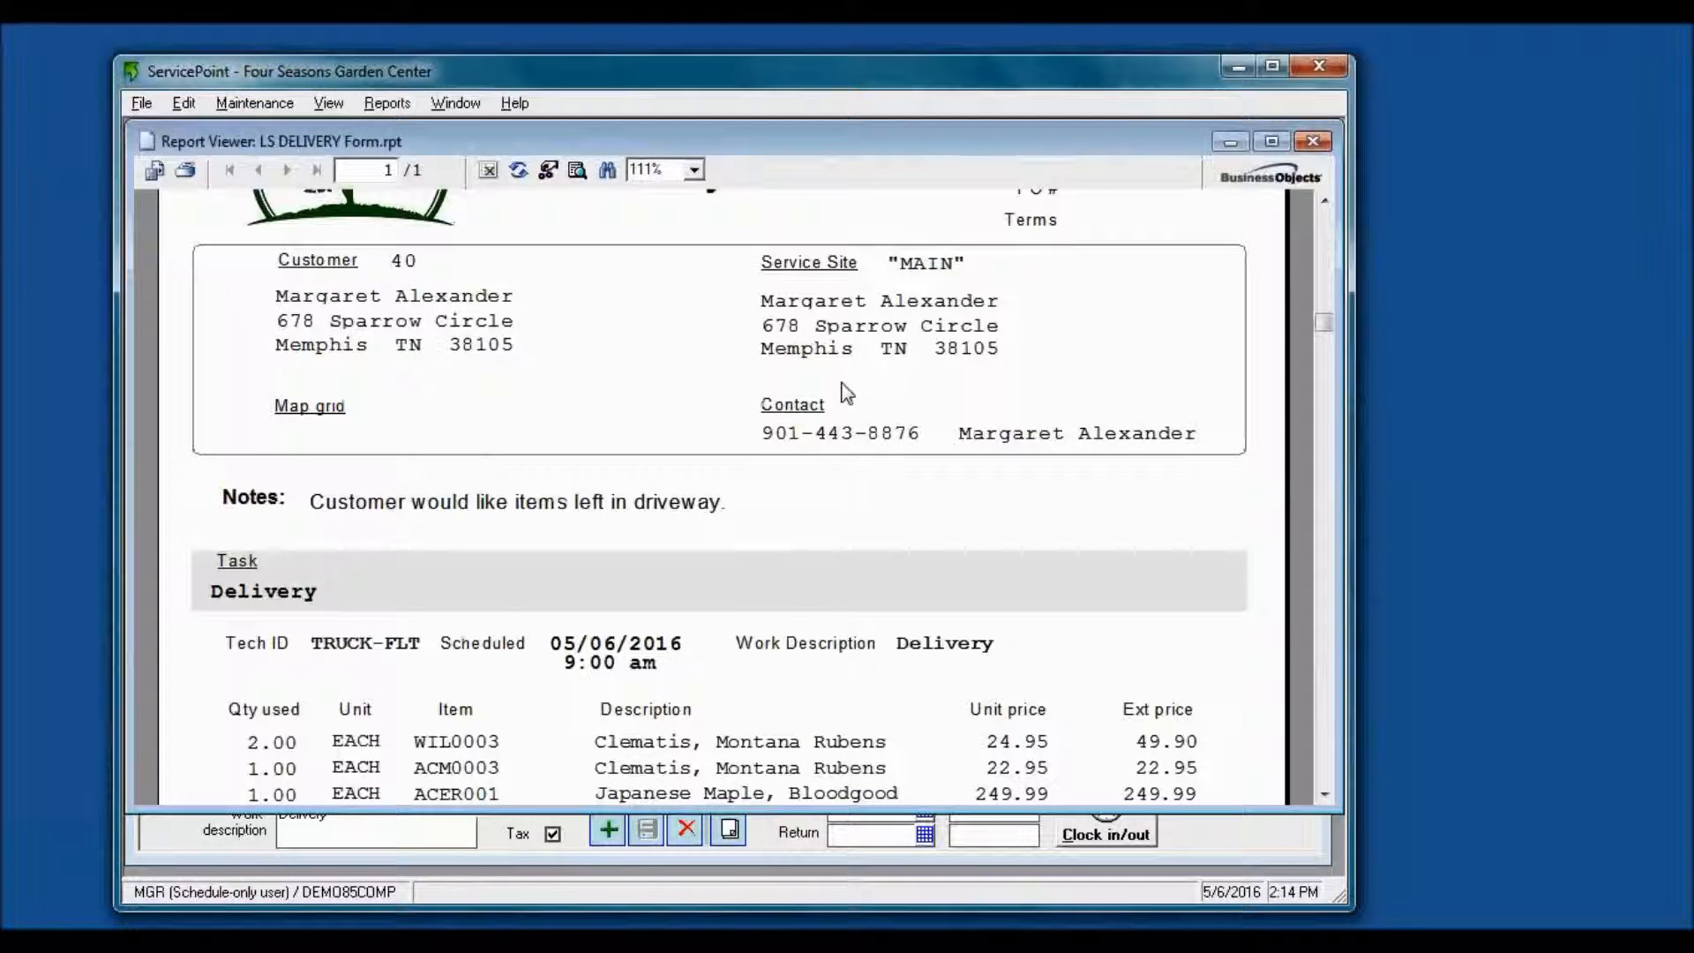
{"action": "scroll", "coordinate": [845, 392], "scroll_direction": "up", "scroll_amount": 3}
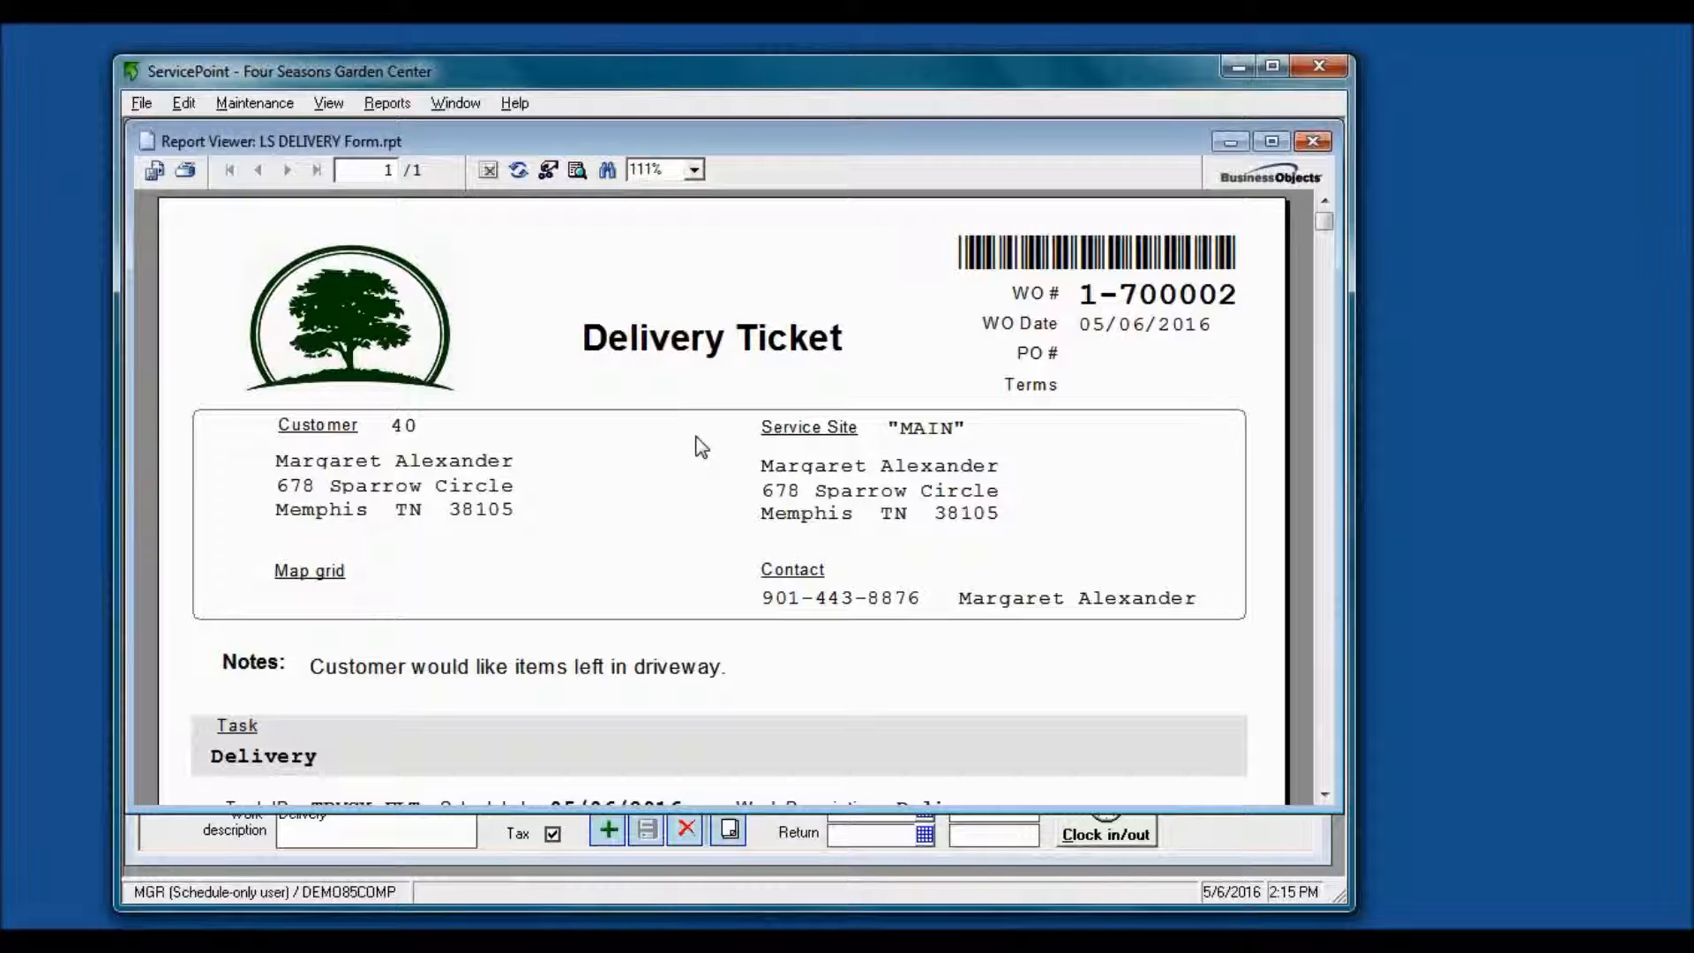
{"action": "scroll", "coordinate": [702, 448], "scroll_direction": "down", "scroll_amount": 3}
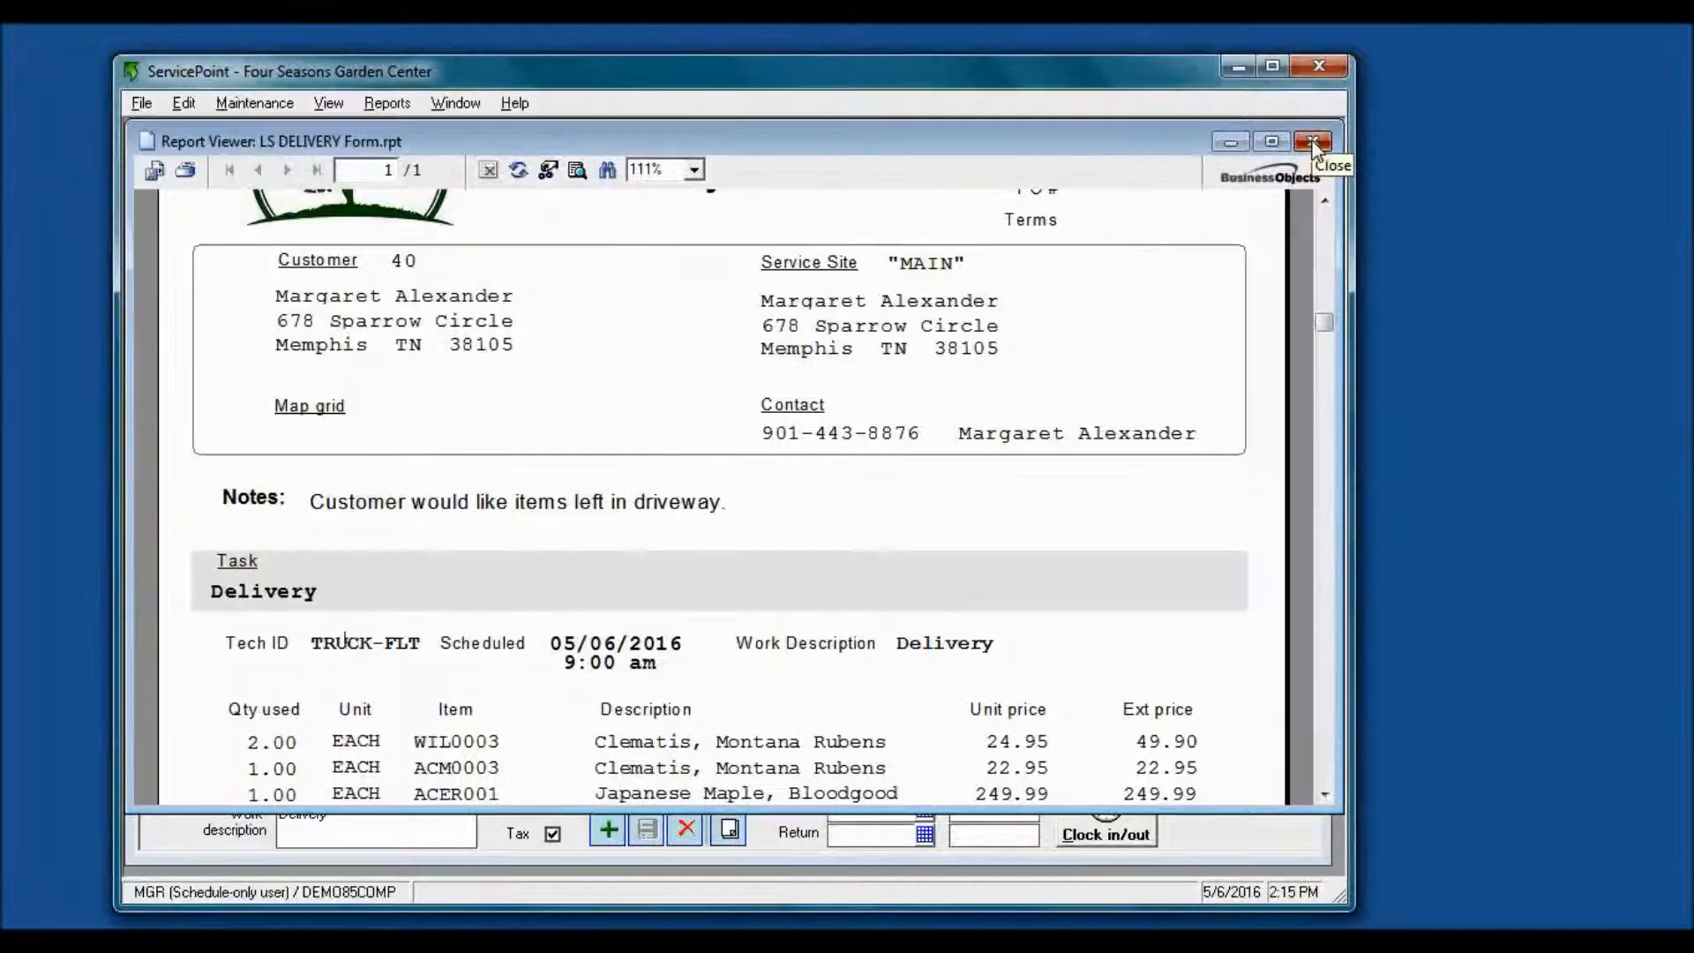
{"action": "left_click", "coordinate": [1314, 143]}
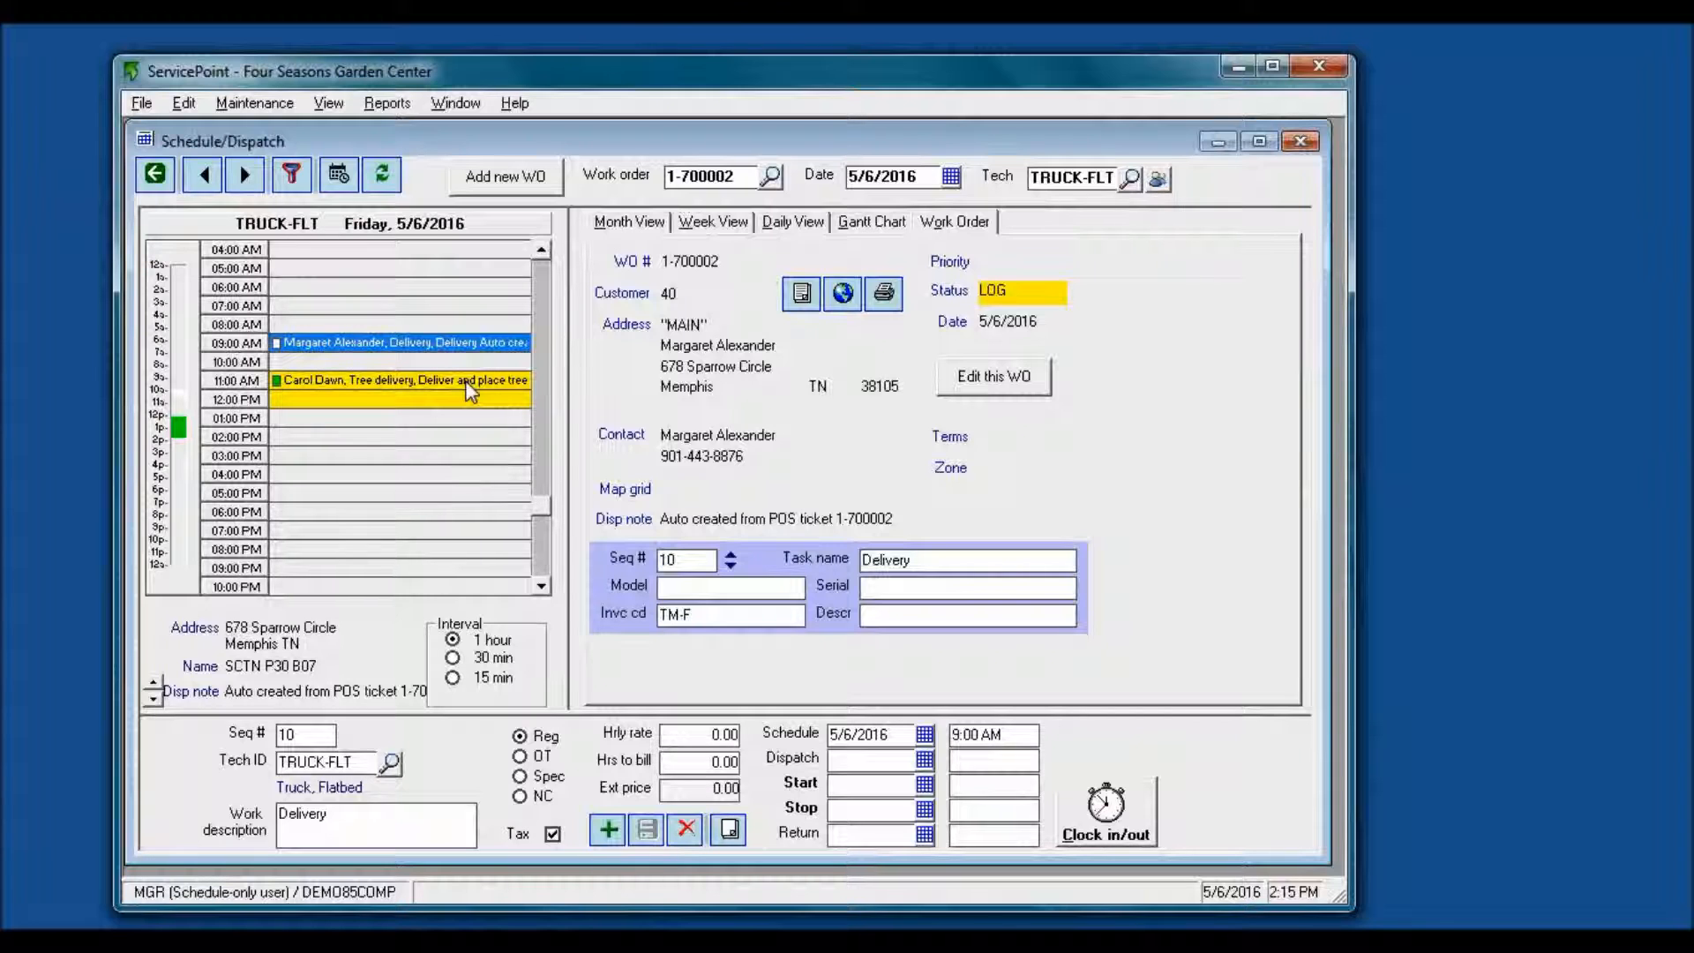
Step: Review the daily and week views, include all trucks in the schedule, and select TRUCK-LG's delivery on Thursday 5/5
{"action": "left_click", "coordinate": [780, 225]}
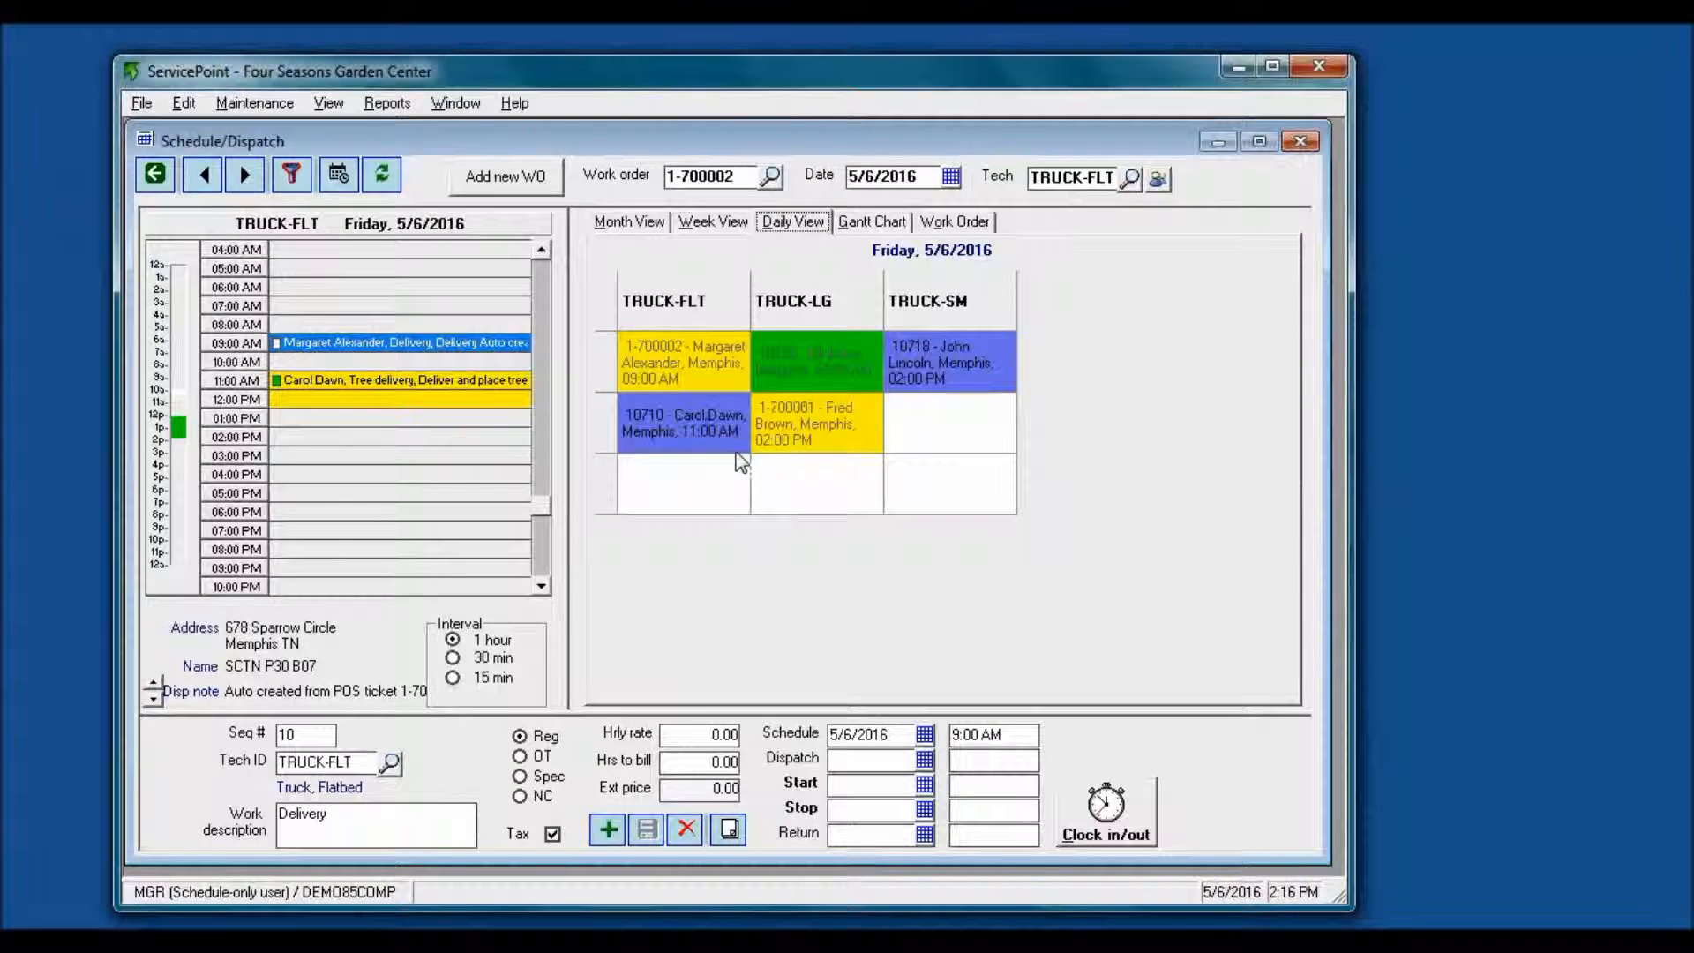
{"action": "left_click", "coordinate": [712, 222]}
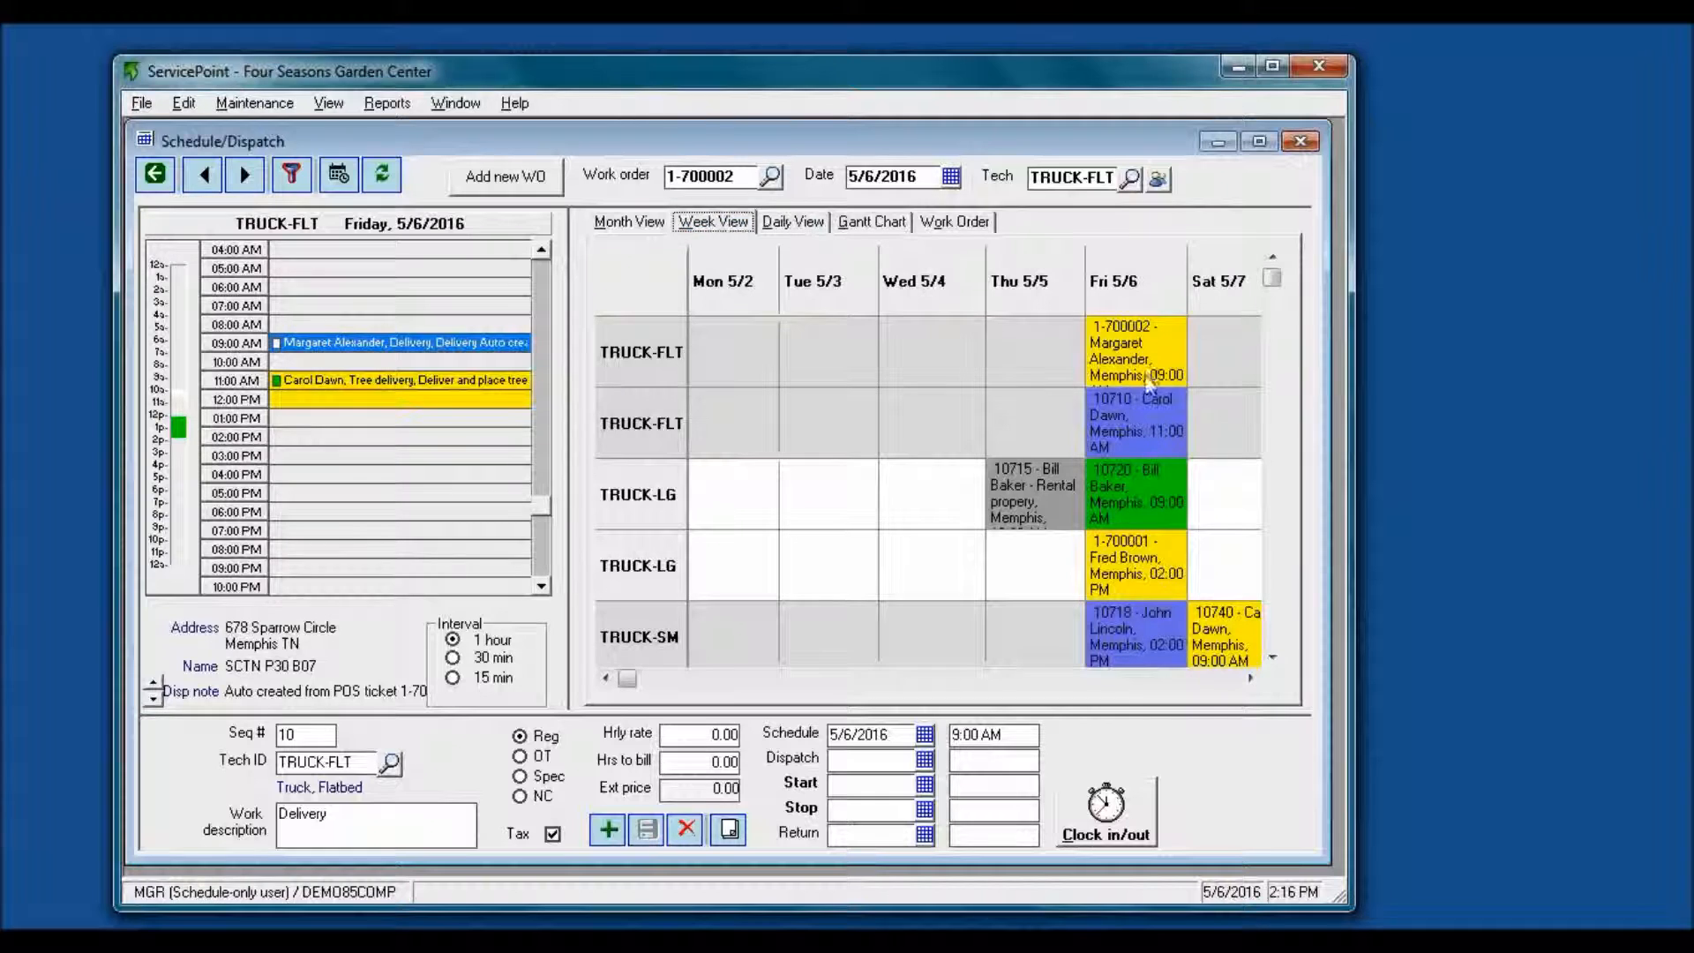
{"action": "left_click", "coordinate": [1023, 495]}
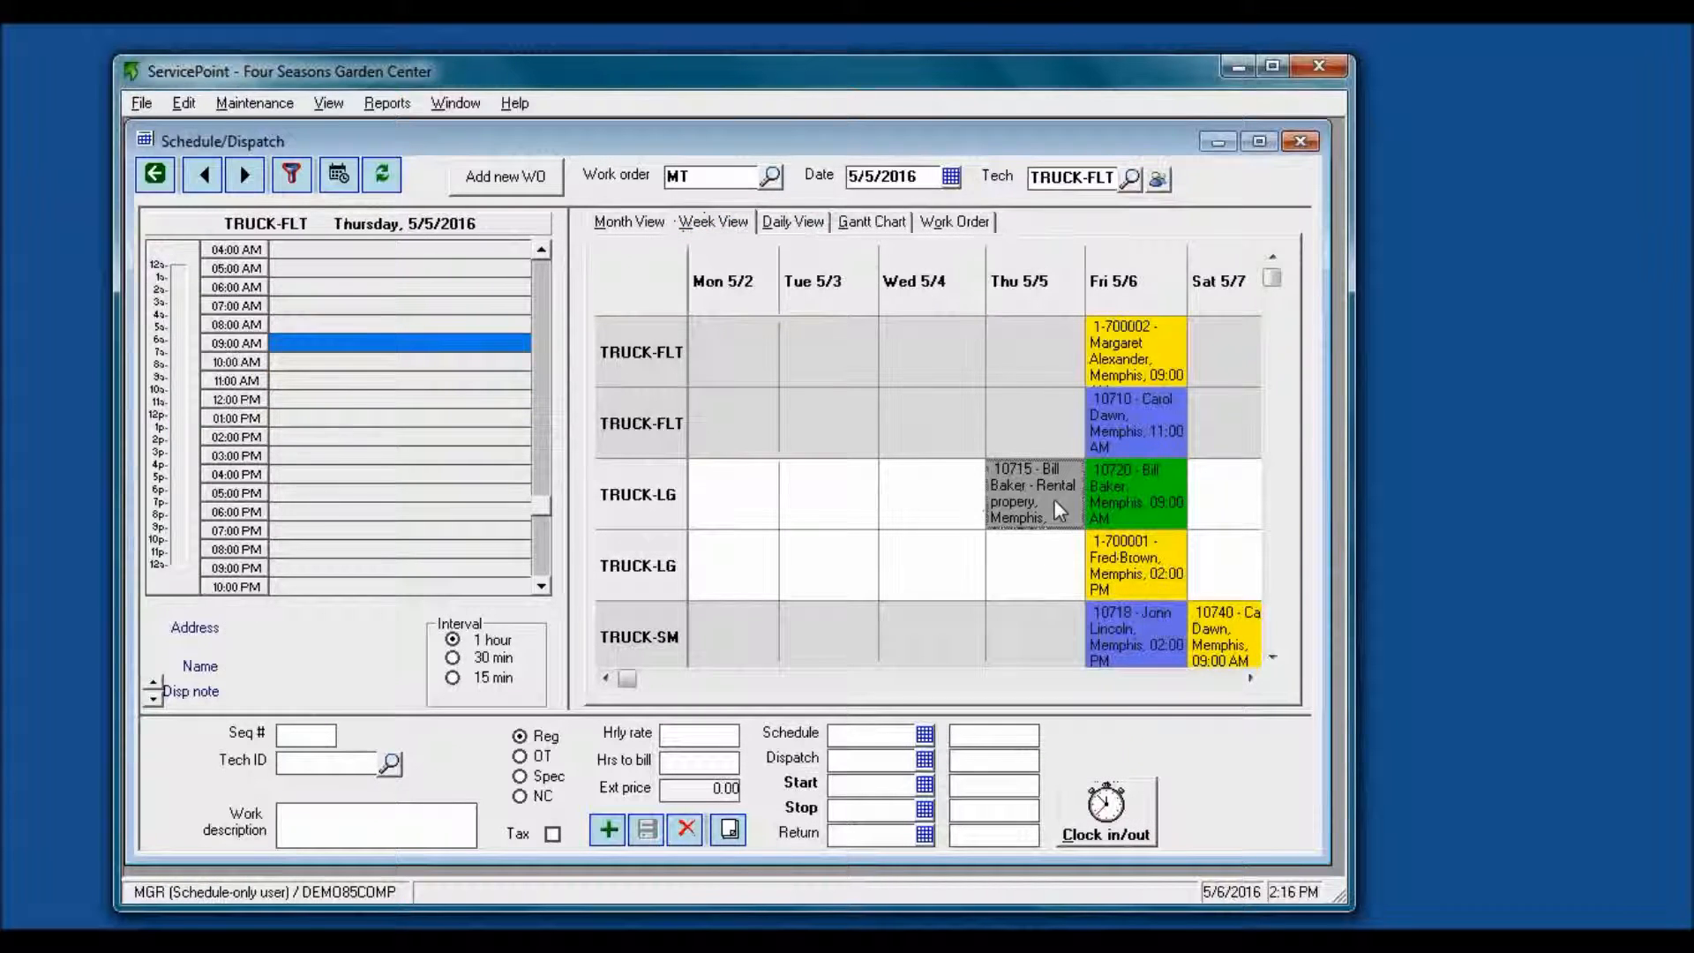
{"action": "left_click", "coordinate": [1157, 178]}
{"action": "left_click", "coordinate": [1047, 518]}
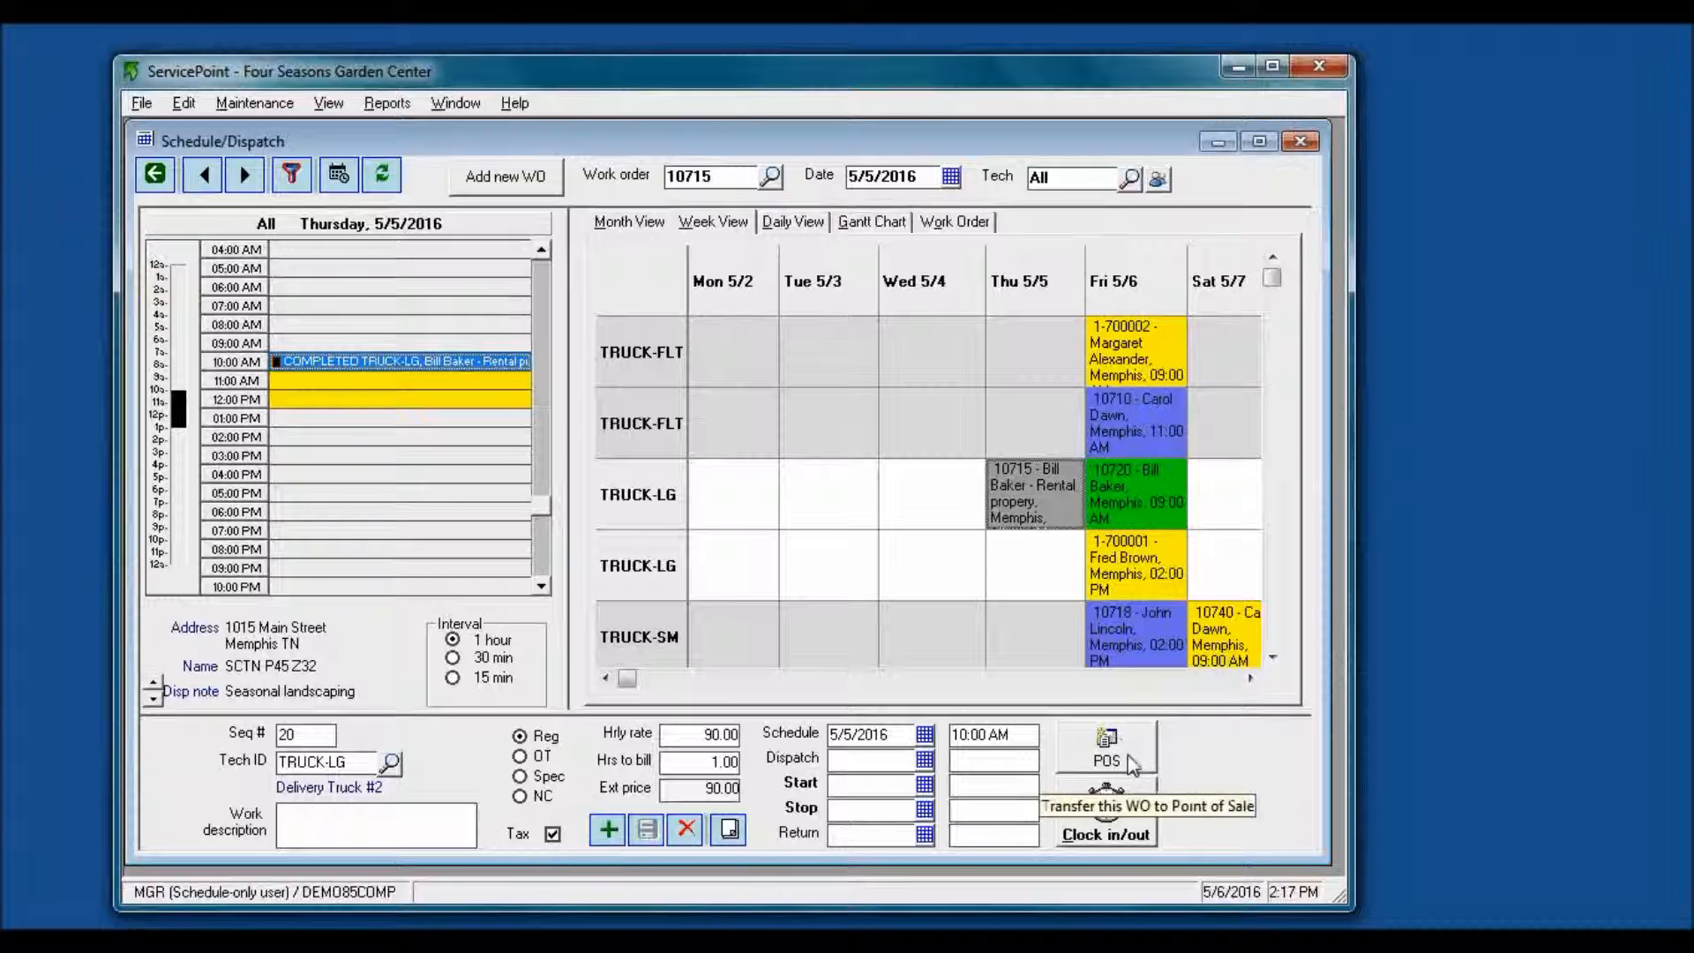
Step: Start the transfer of the selected TRUCK-LG work order to Point of Sale for billing, and decline the confirmation
{"action": "left_click", "coordinate": [1131, 764]}
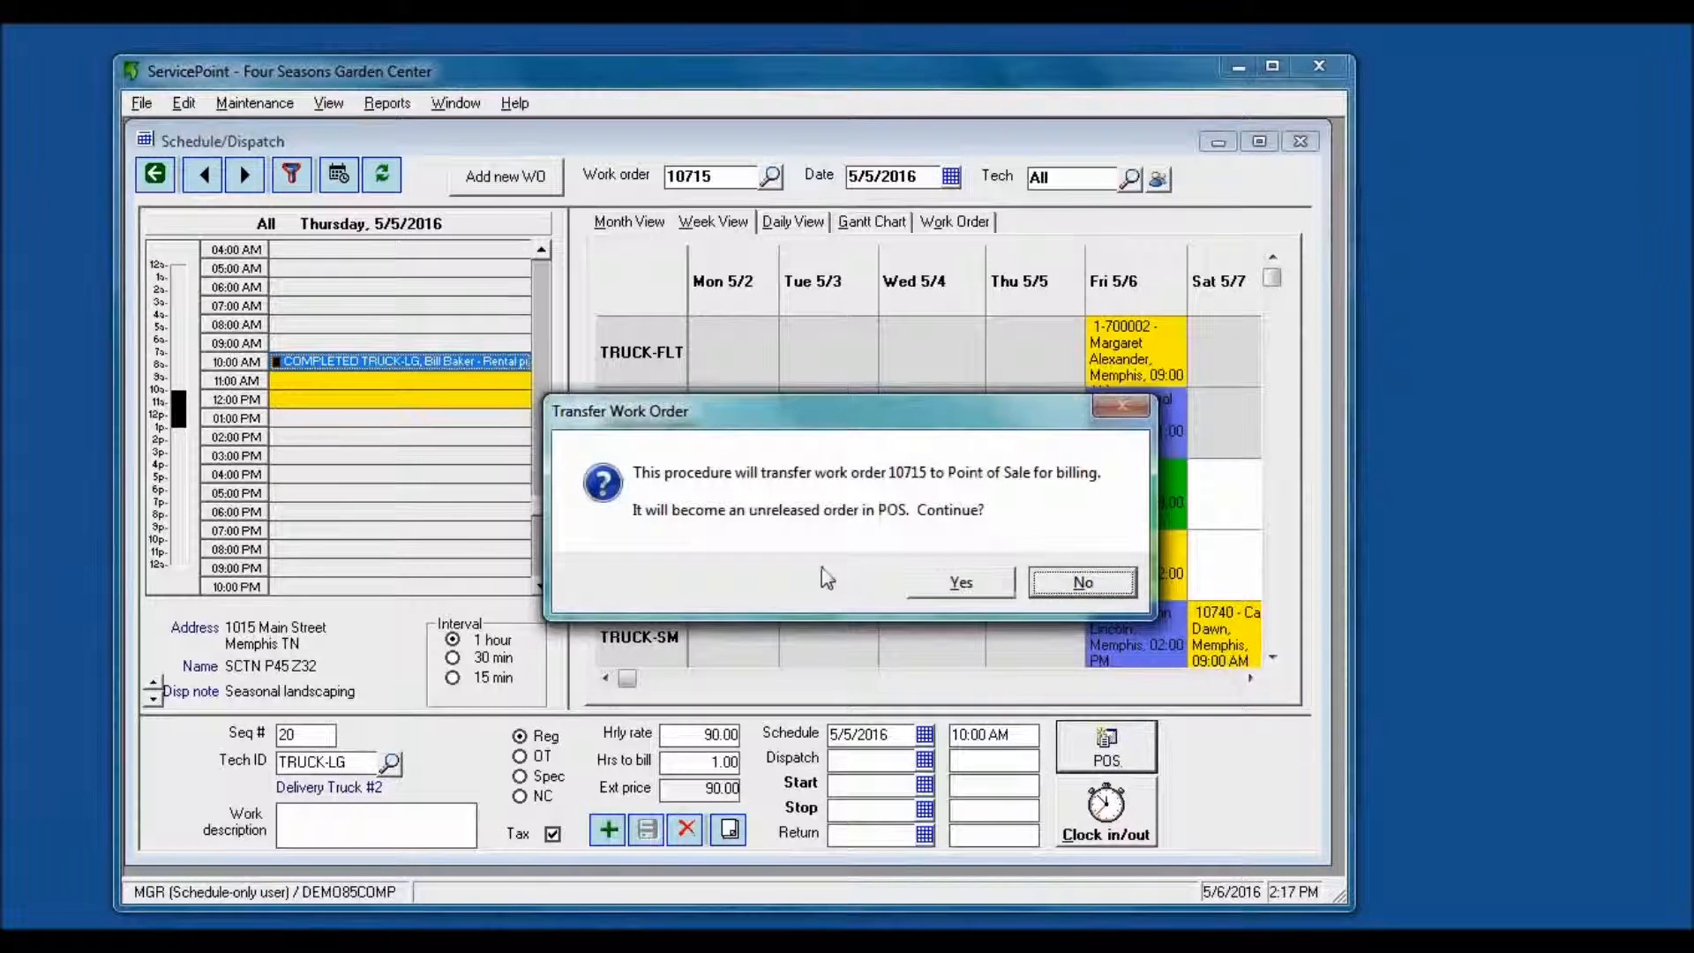
{"action": "left_click", "coordinate": [1074, 588]}
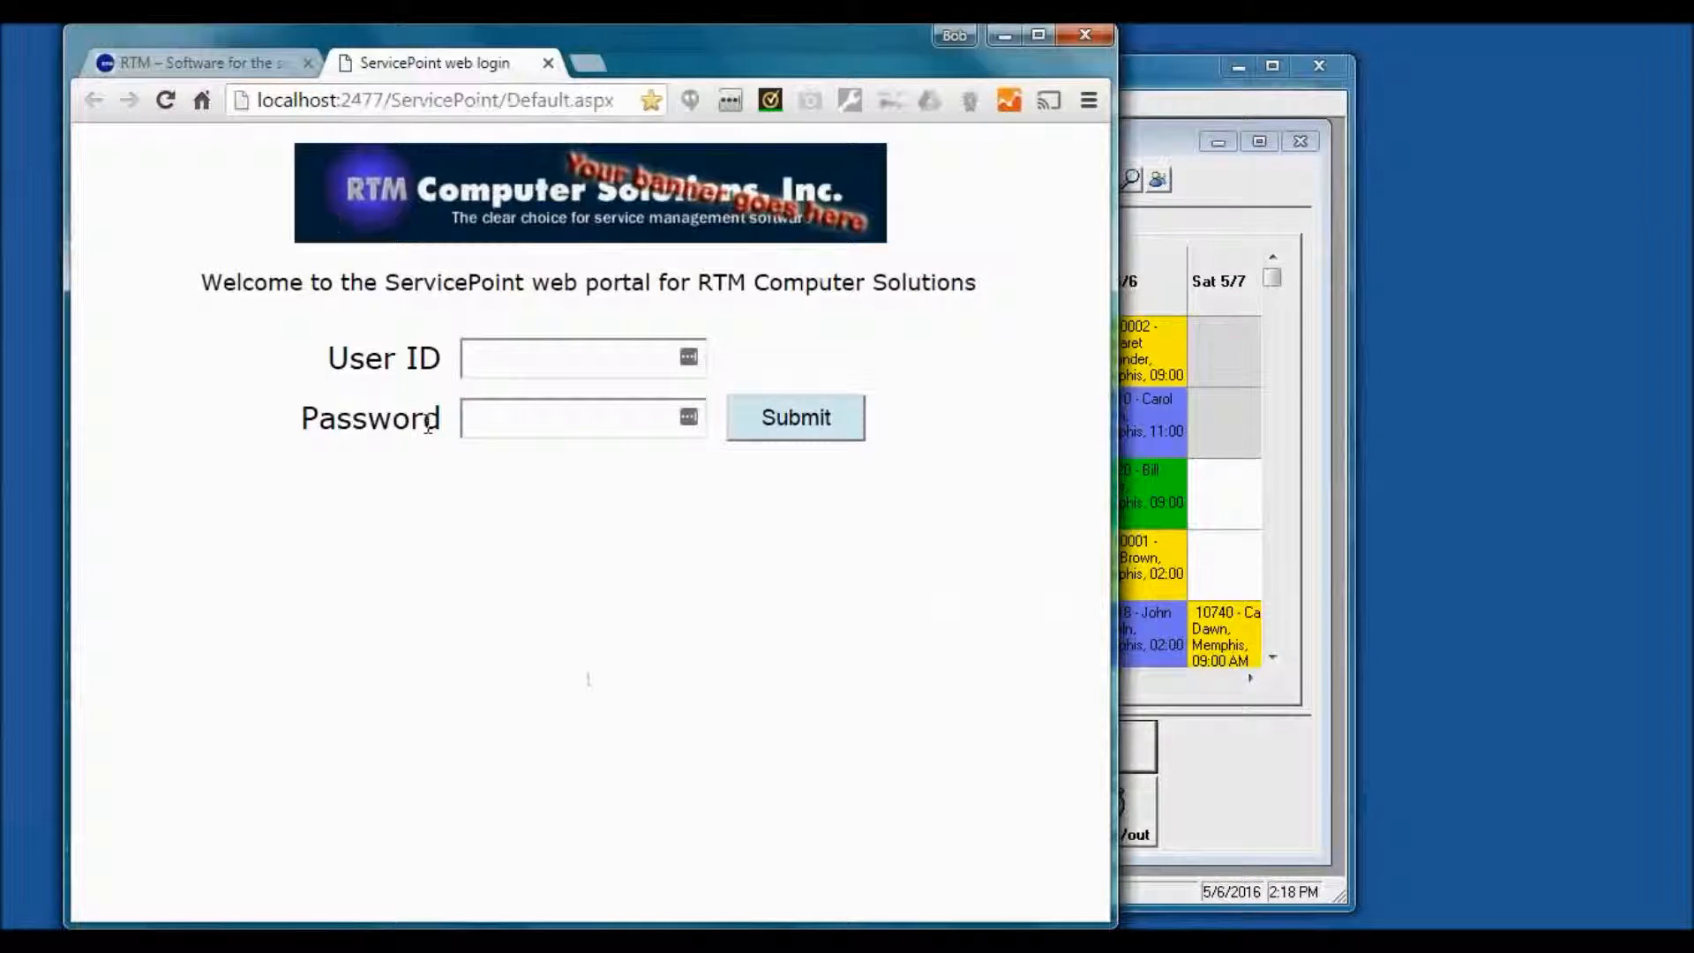
Step: Switch to the ServicePoint web portal in the browser, log in with user ID TRUCK-LG and continue to the work order summary
{"action": "left_click", "coordinate": [562, 350]}
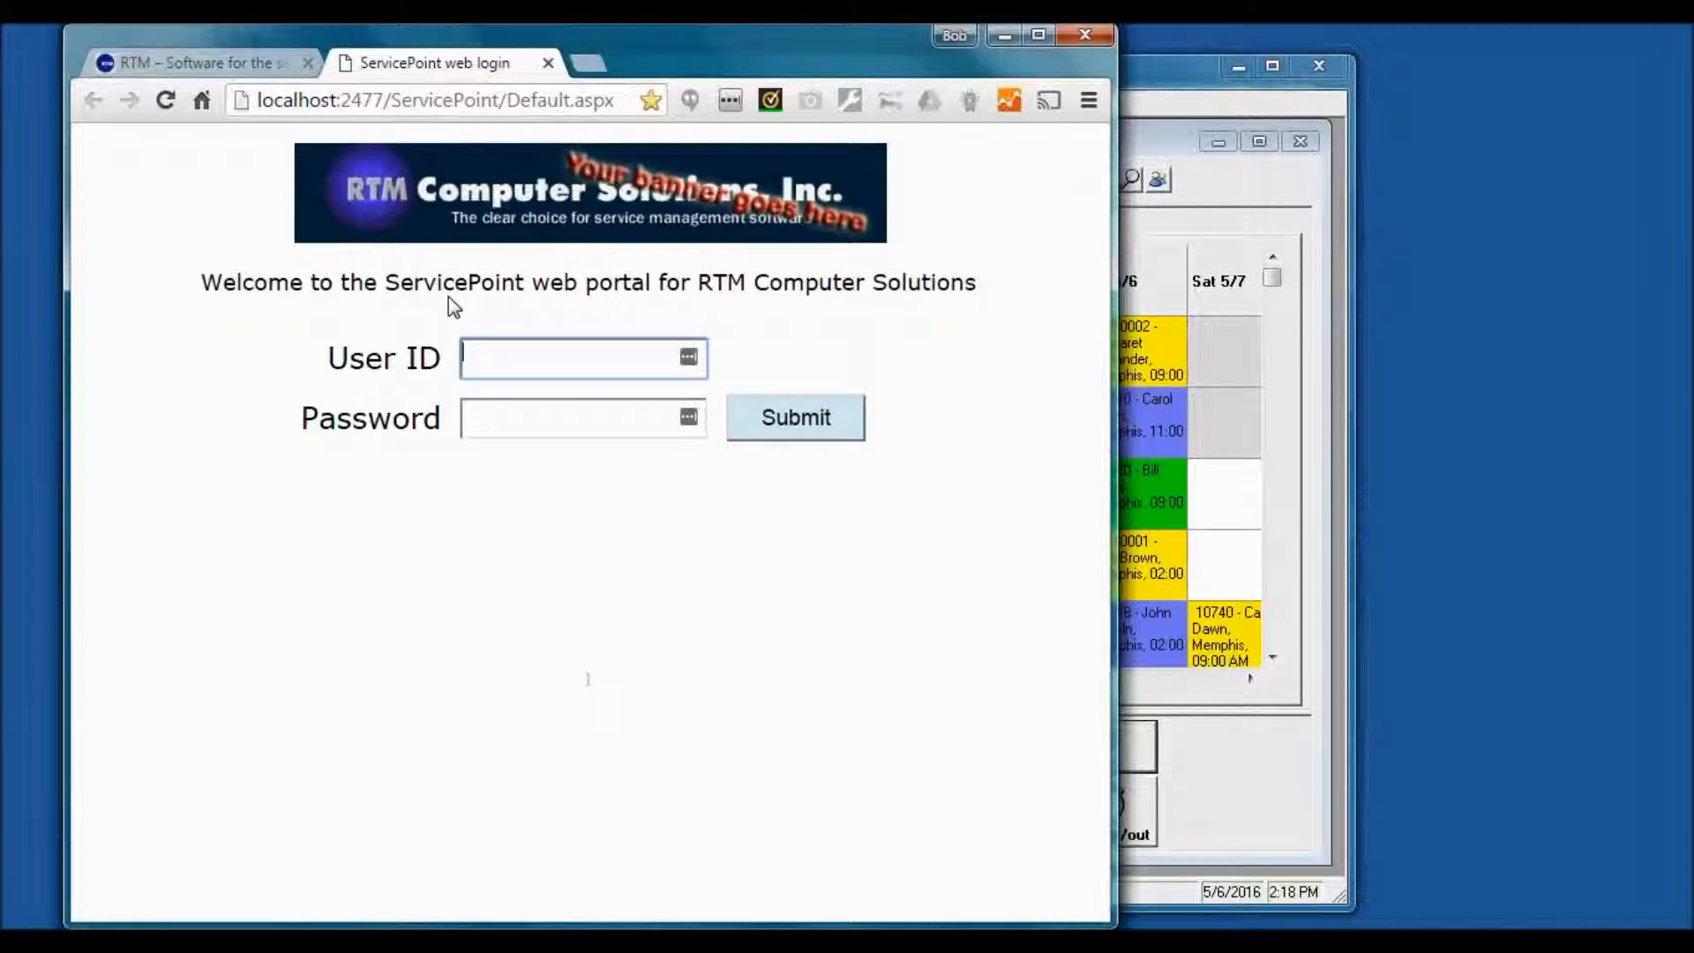
{"action": "type", "text": "TRUCK-LG"}
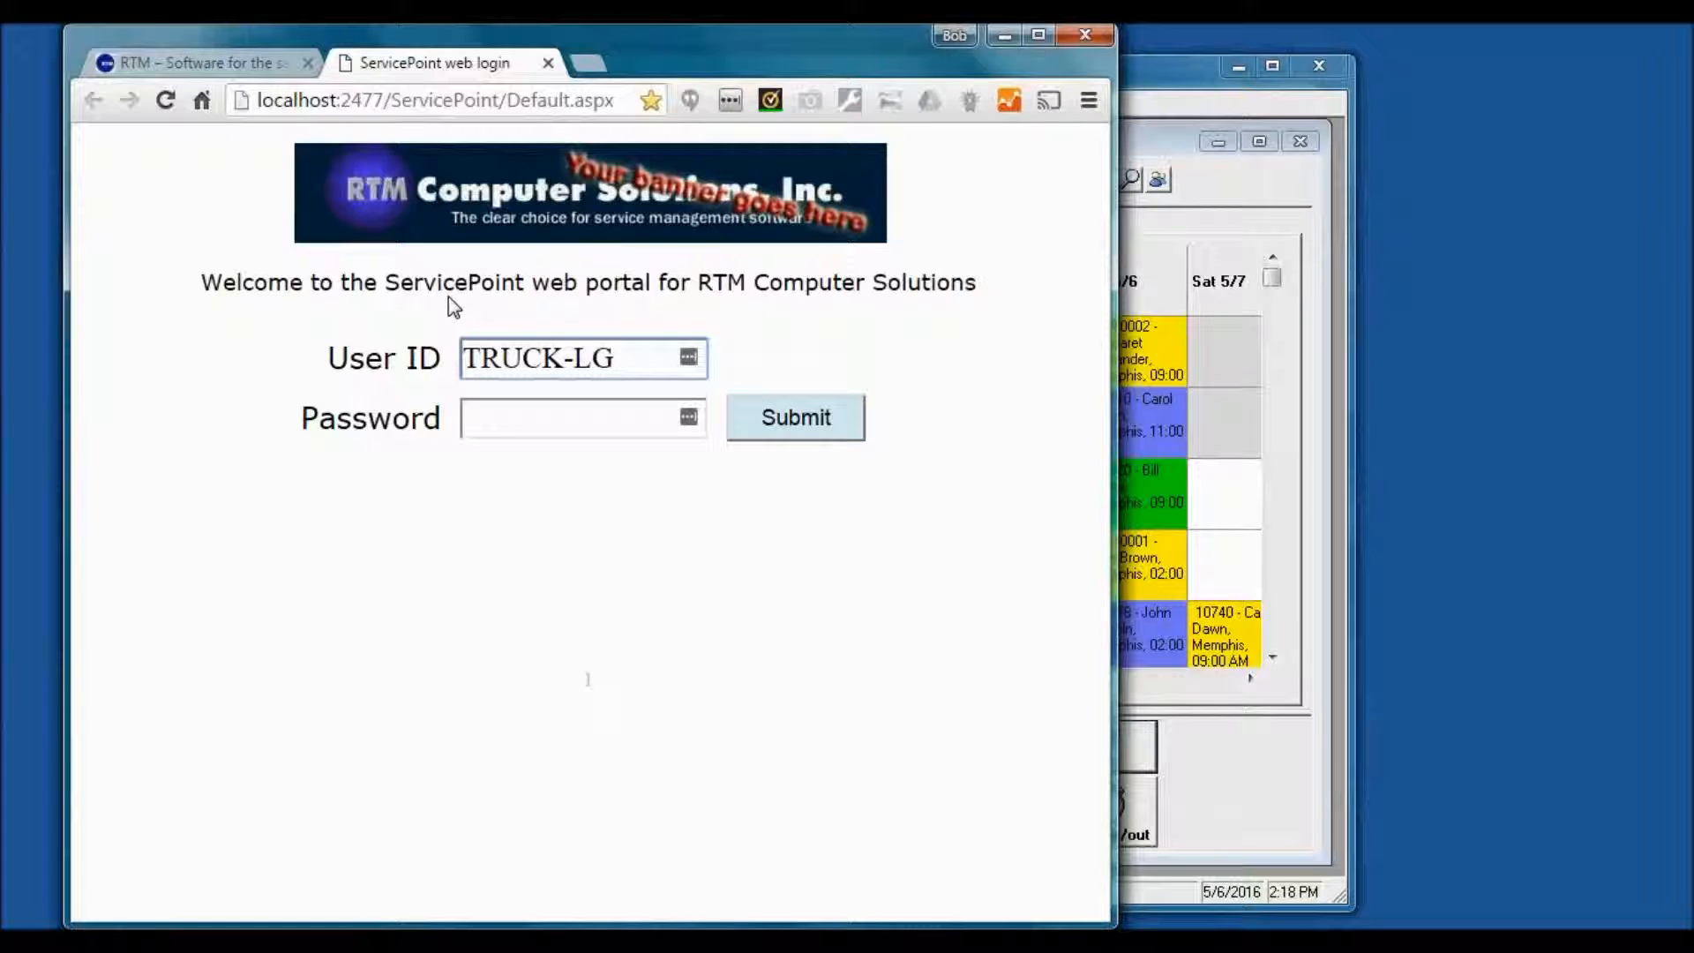
{"action": "key", "text": "Return"}
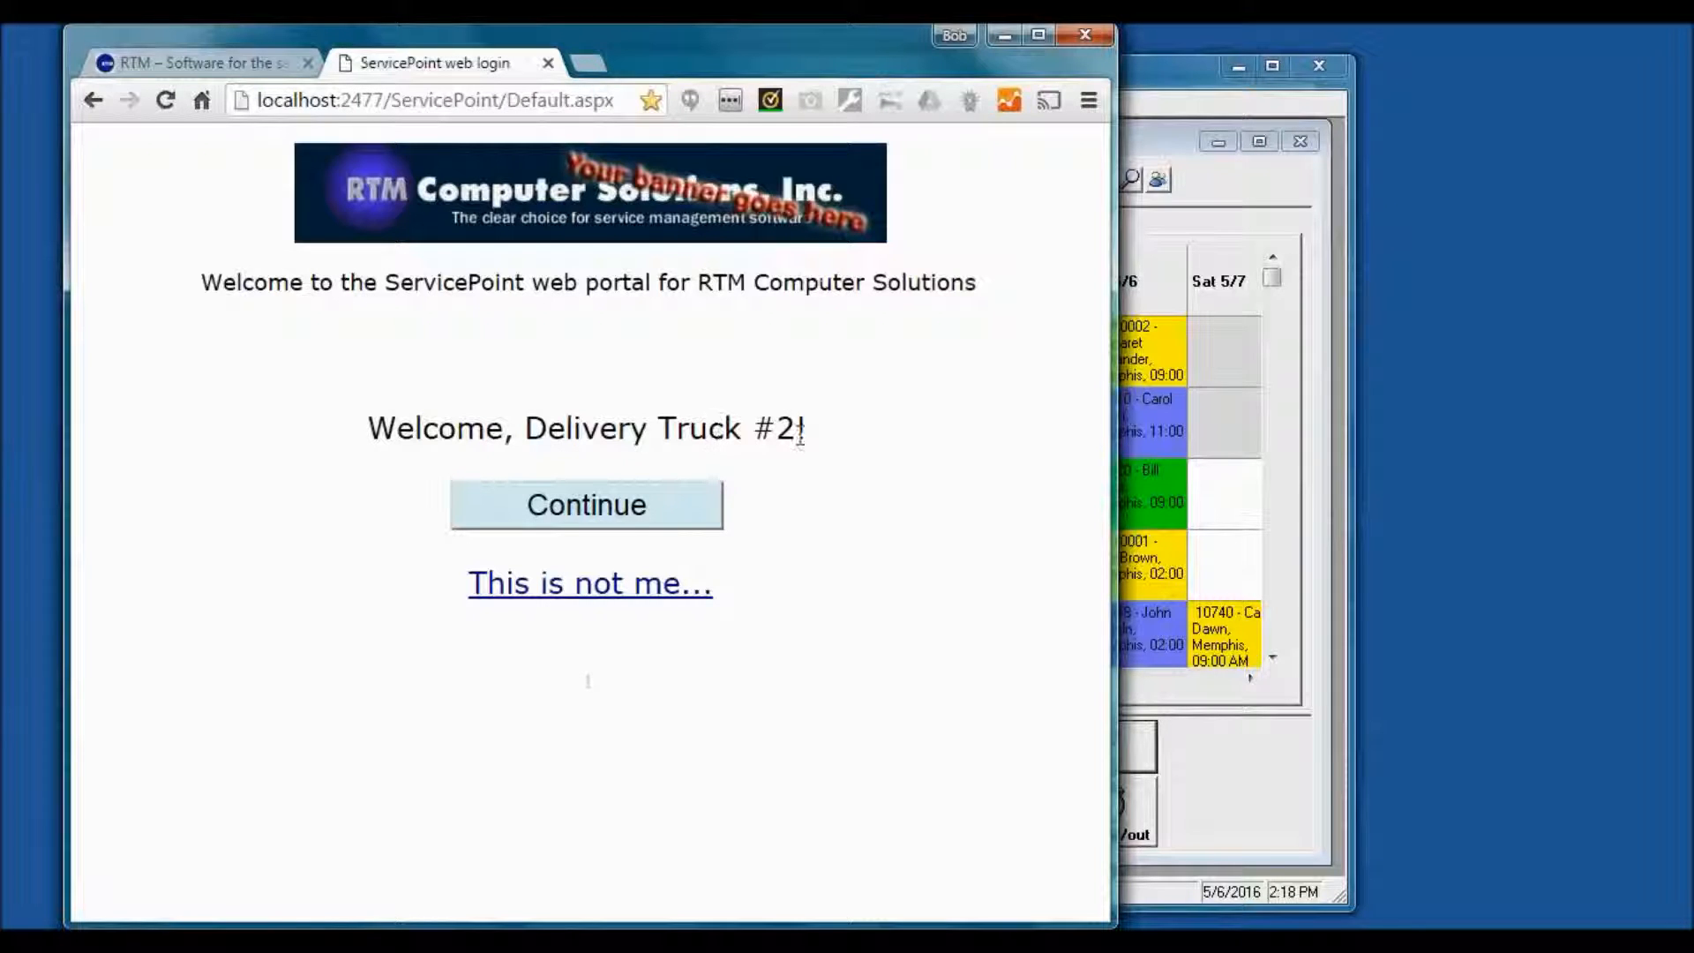
{"action": "left_click", "coordinate": [624, 503]}
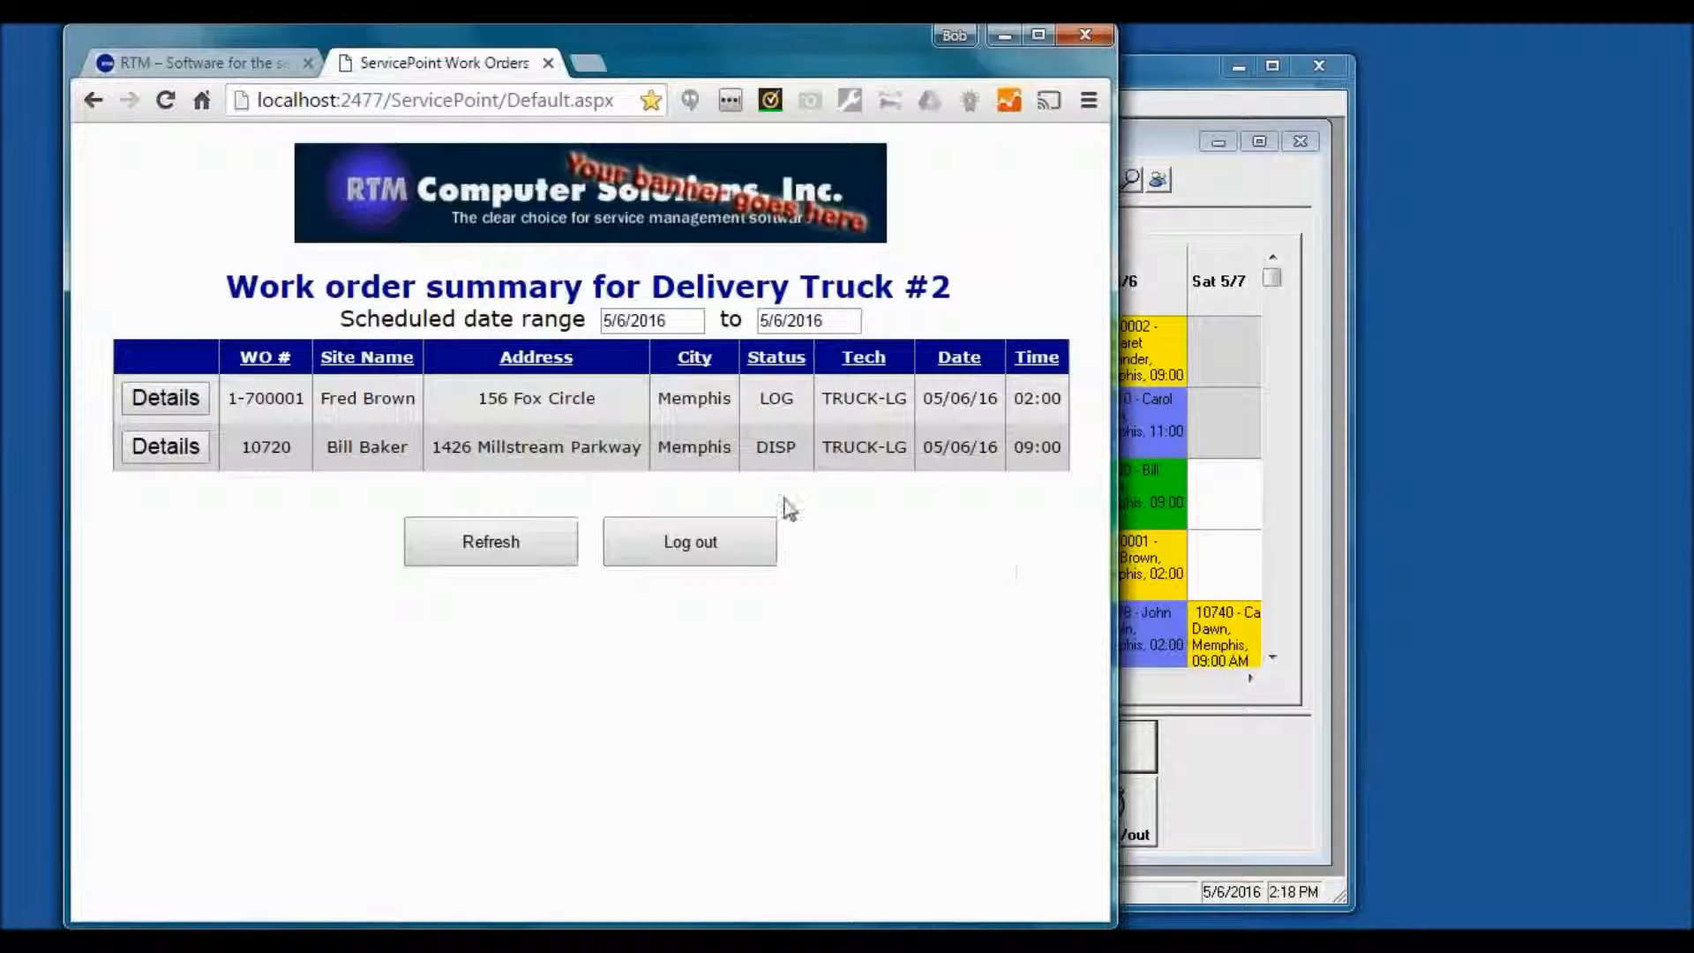
Step: Narrow the browser window slightly and sort the Delivery Truck #2 work order summary by time
{"action": "left_click_drag", "start_coordinate": [1107, 615], "coordinate": [1059, 615]}
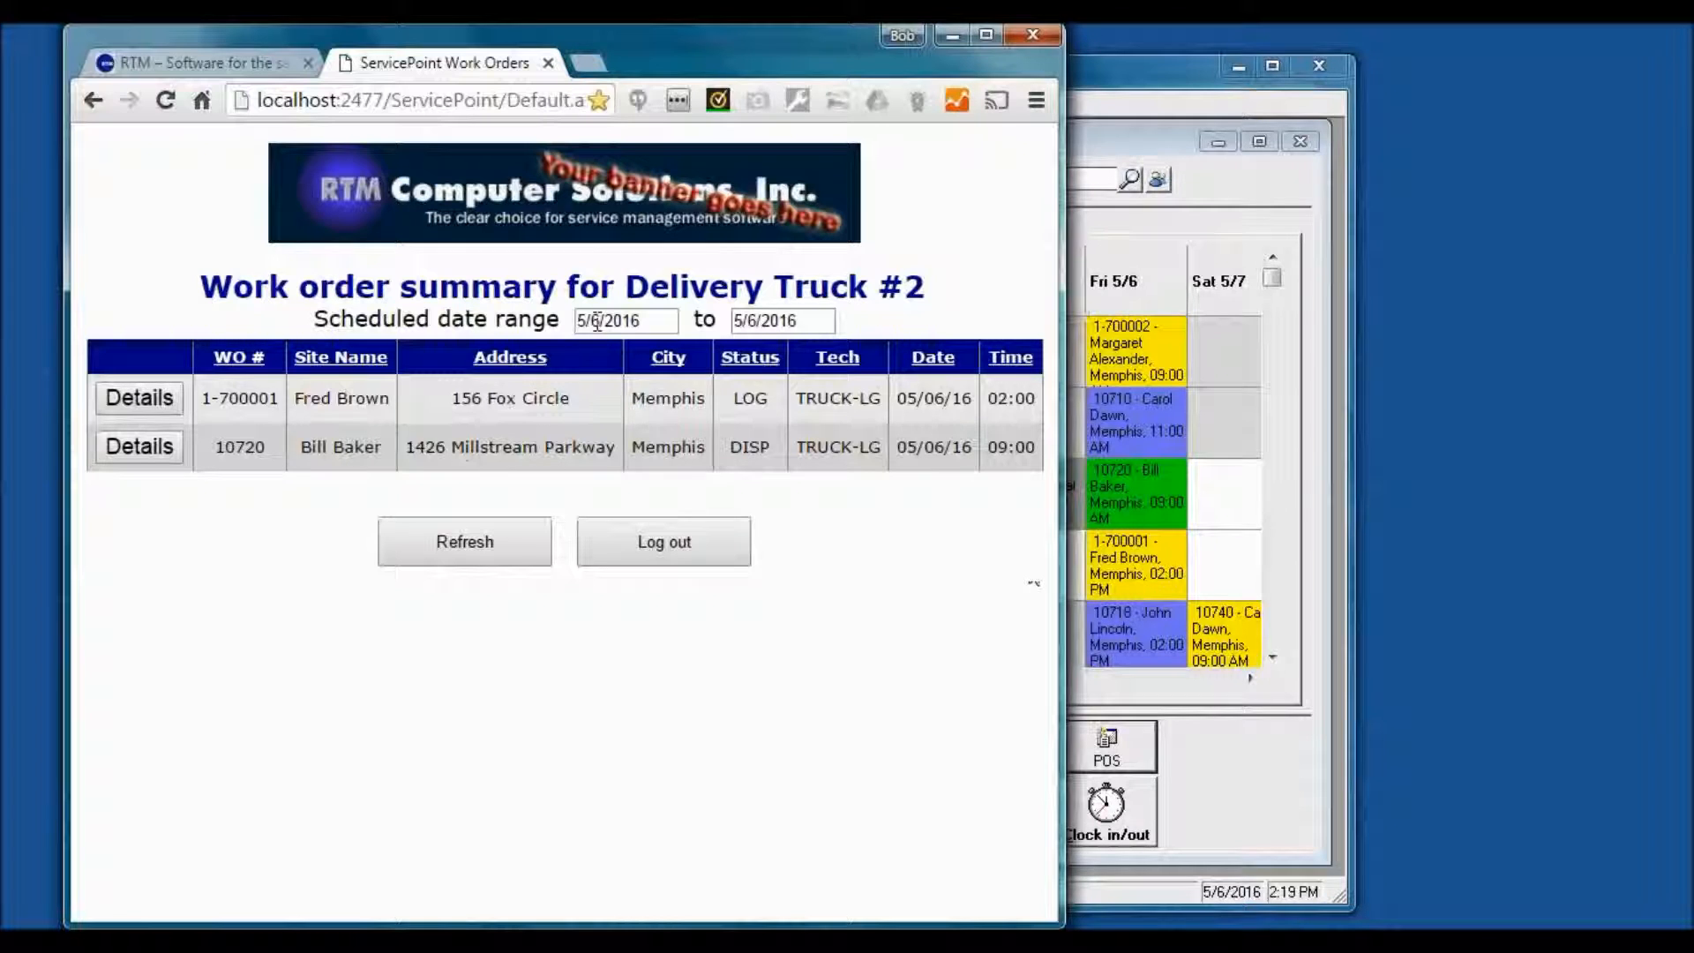
{"action": "left_click", "coordinate": [1024, 357]}
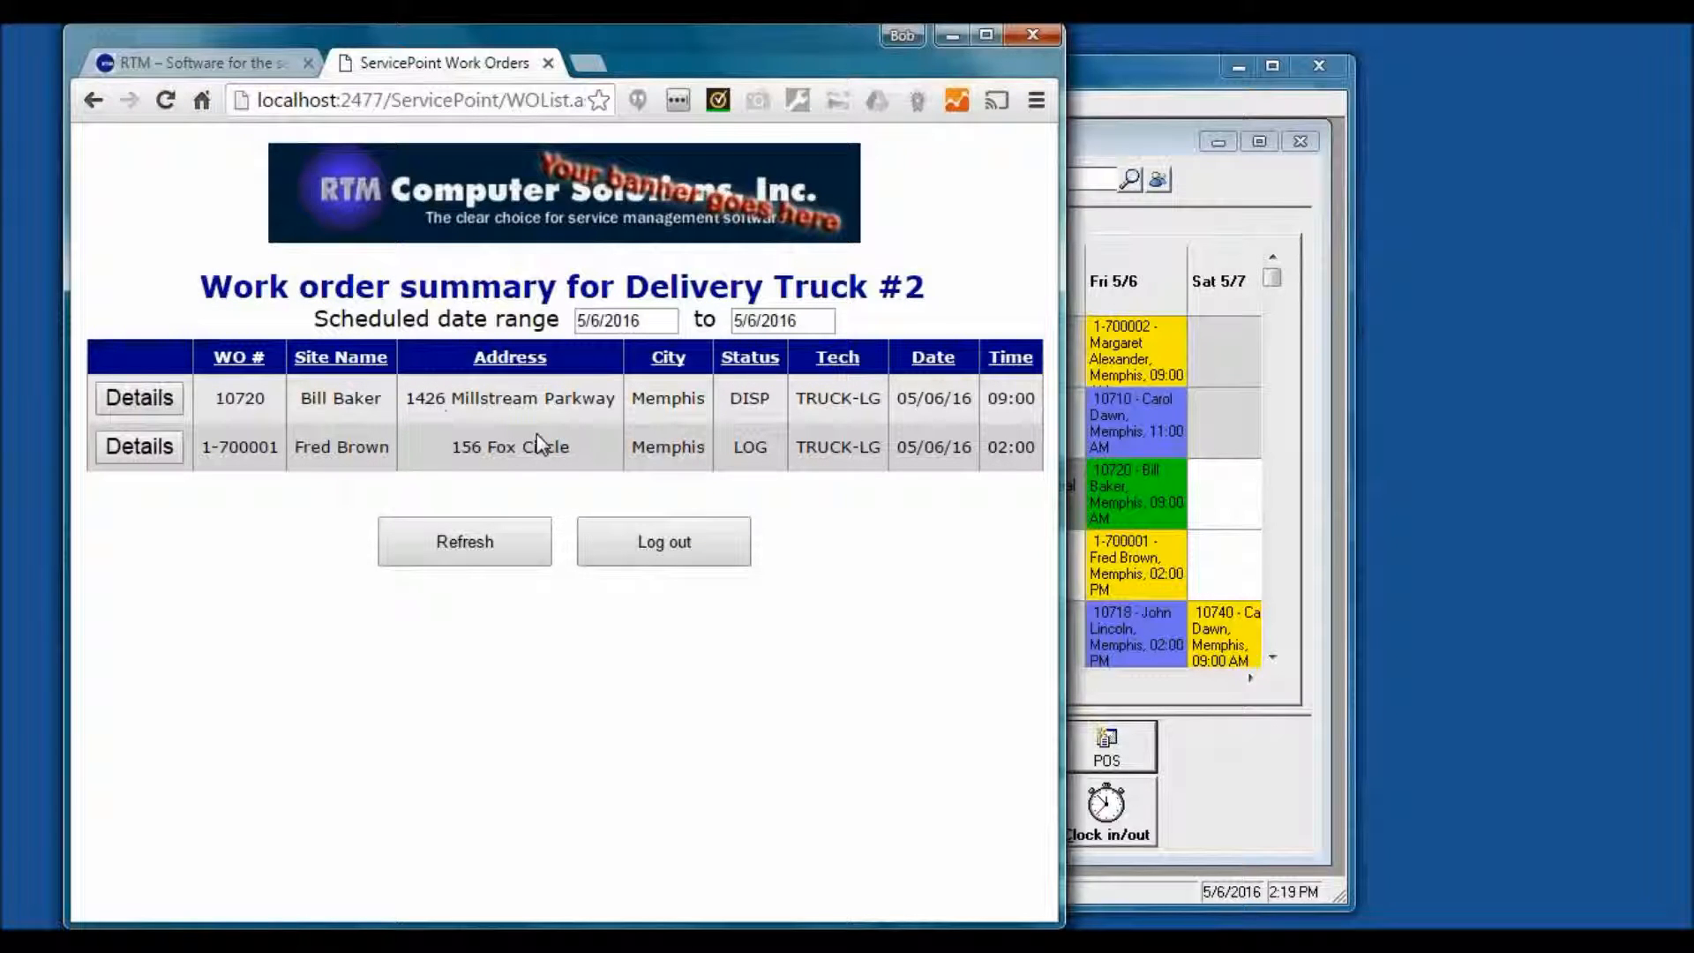
Step: Open the details of the 09:00 TRUCK-LG work order and clock in on its labor line
{"action": "left_click", "coordinate": [143, 398]}
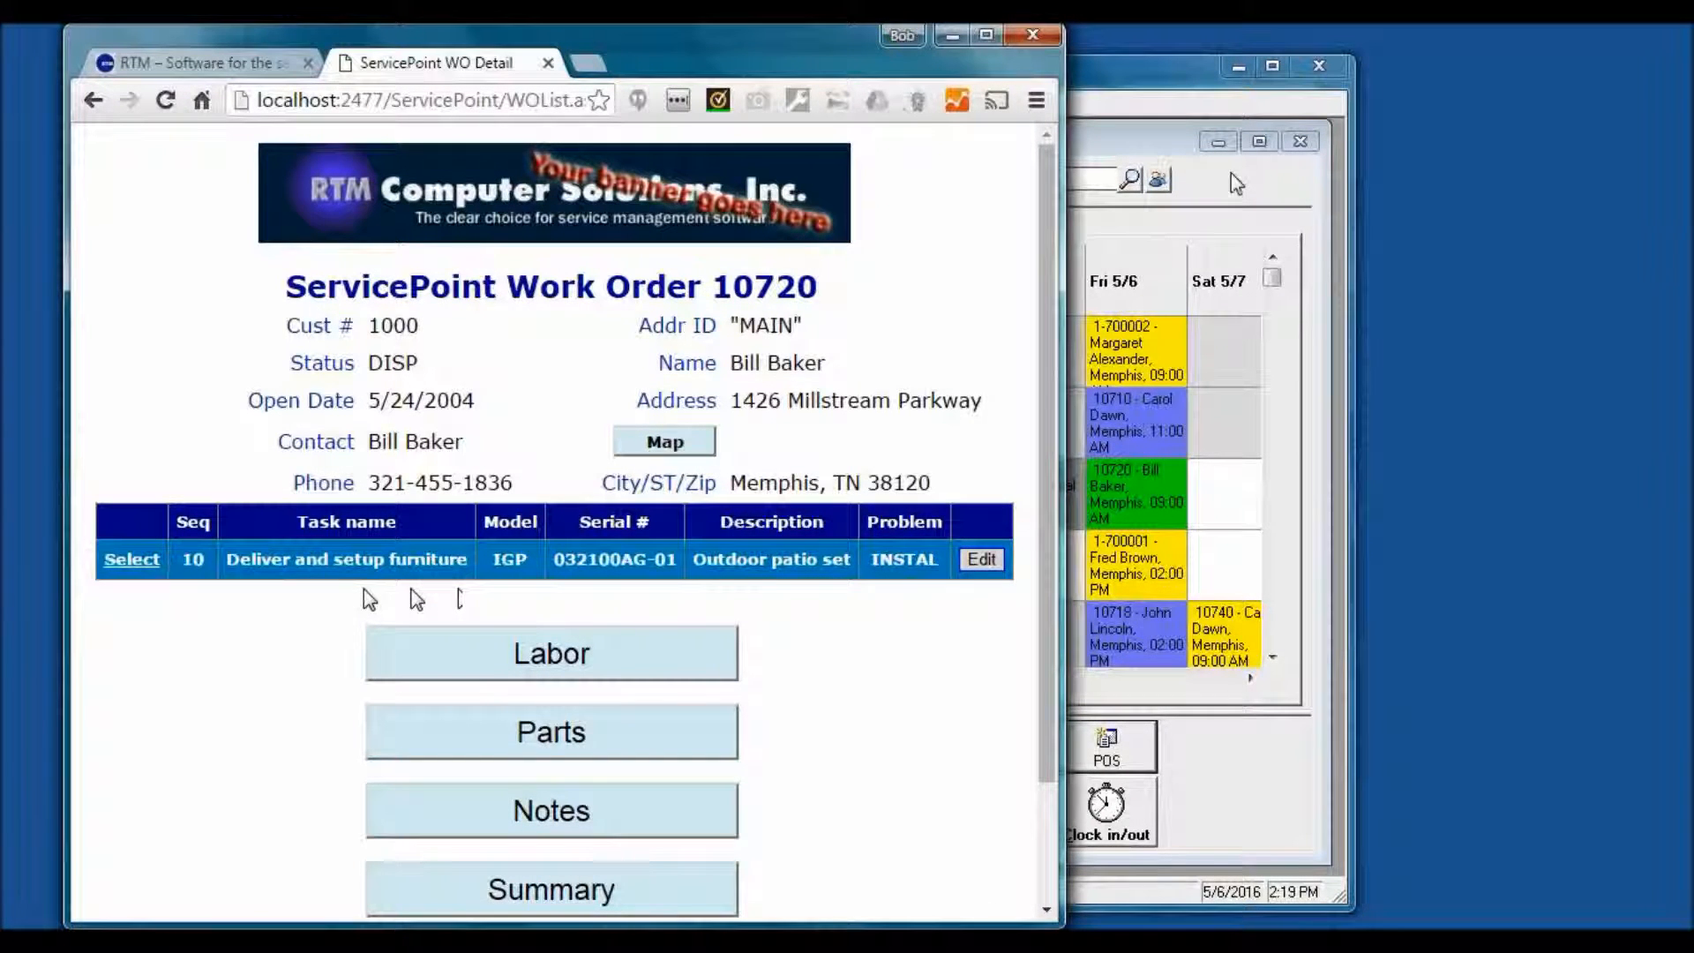
{"action": "left_click_drag", "start_coordinate": [798, 55], "coordinate": [895, 59]}
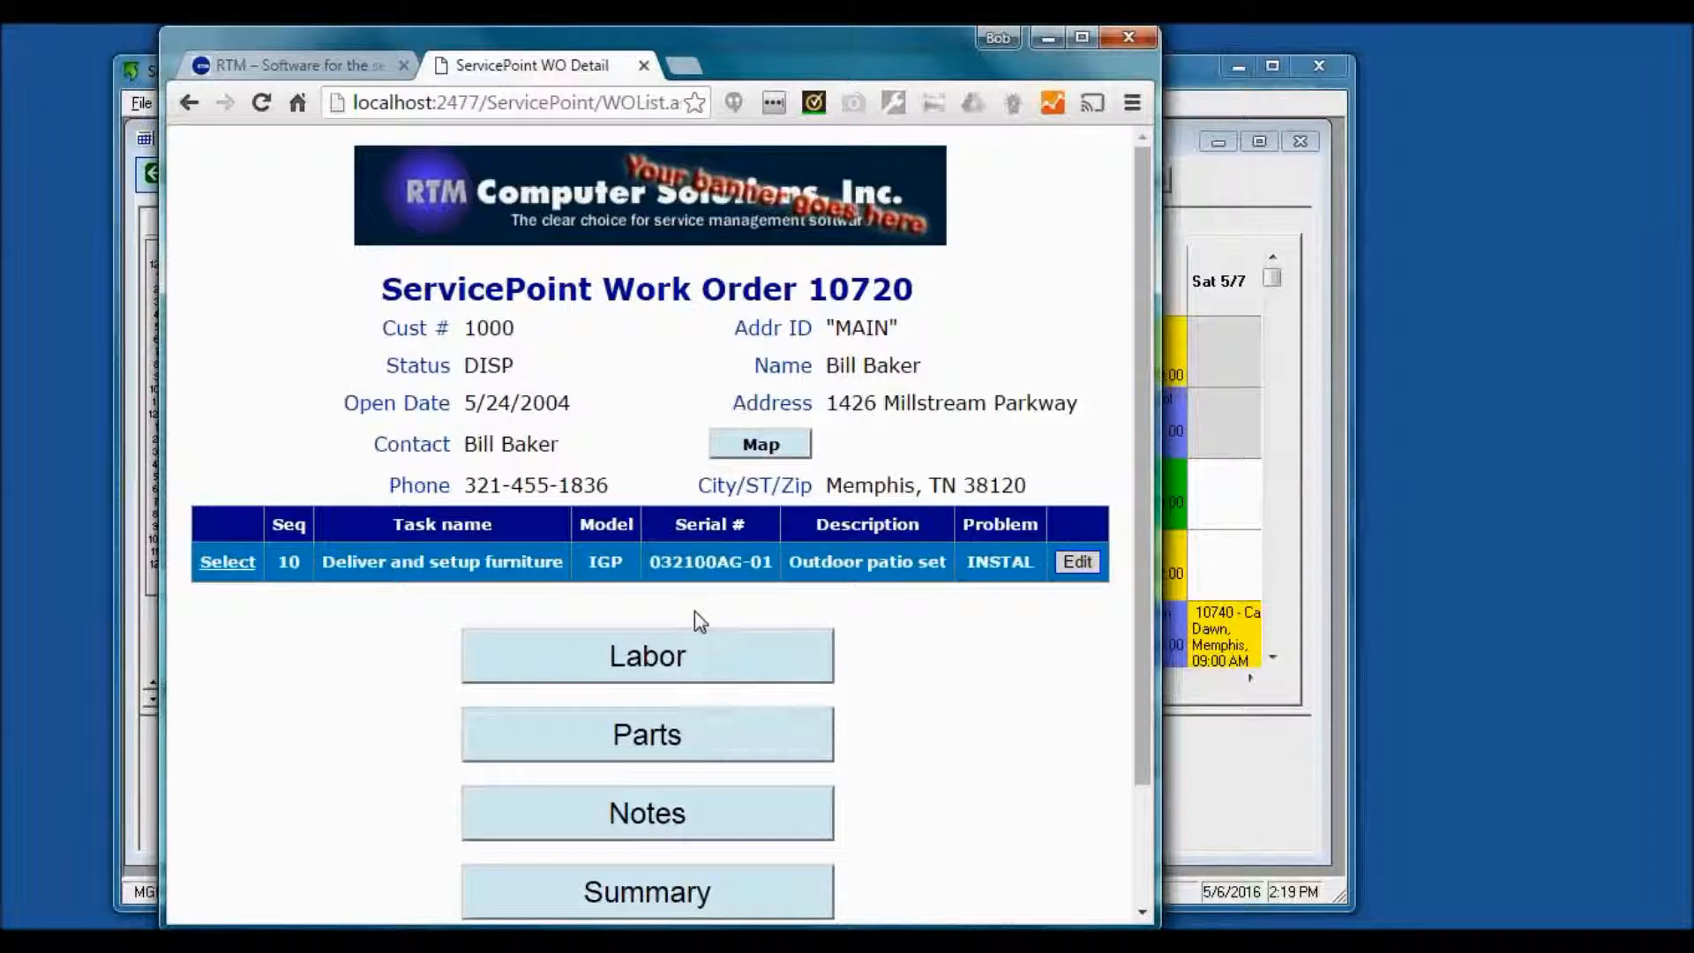
{"action": "left_click", "coordinate": [687, 662]}
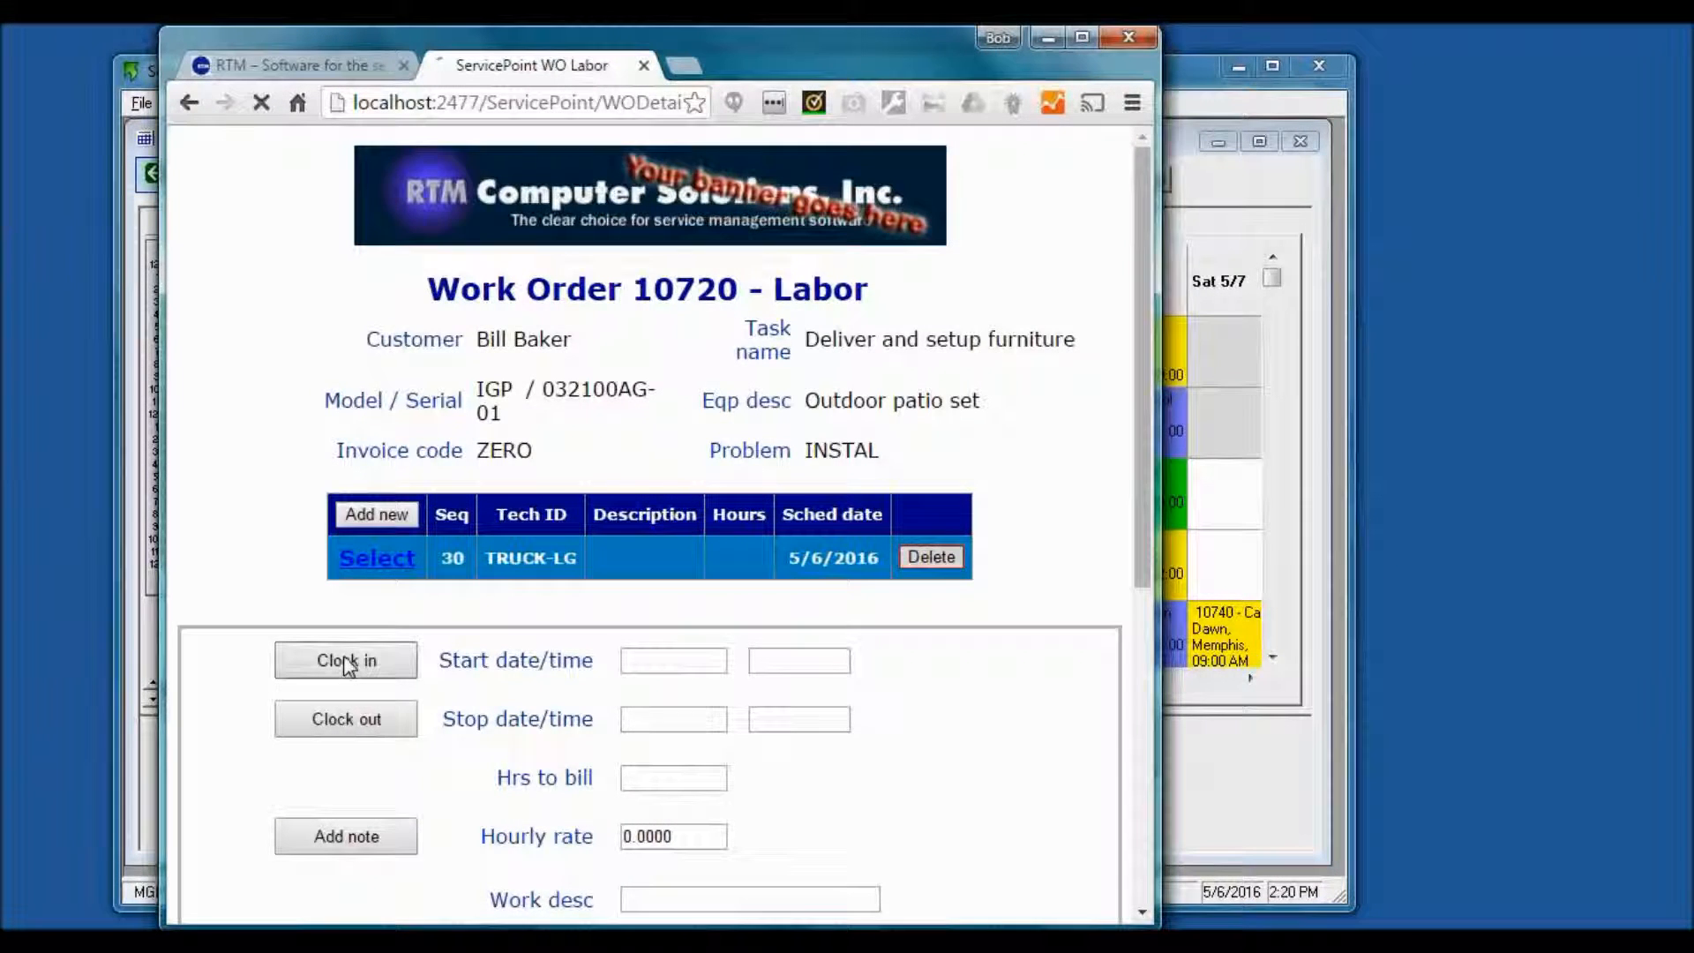
{"action": "left_click", "coordinate": [347, 668]}
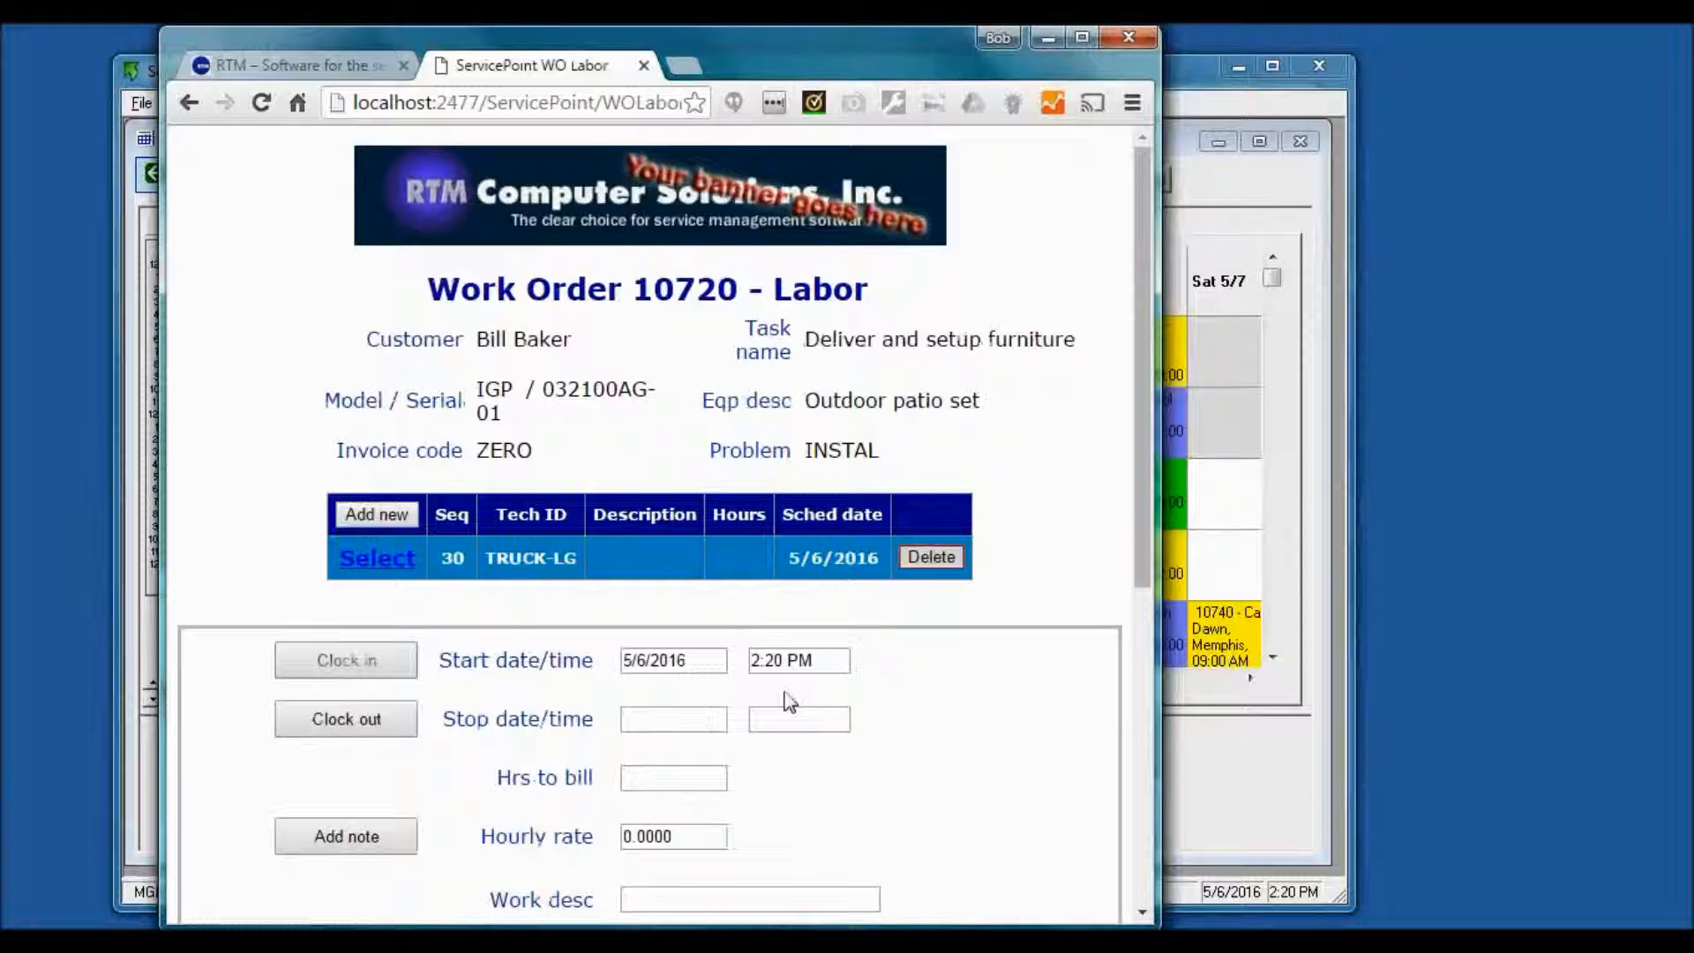
Step: Open the work order's parts and review the lines for the outdoor dining set and the oversize umbrella
{"action": "scroll", "coordinate": [788, 701], "scroll_direction": "down", "scroll_amount": 5}
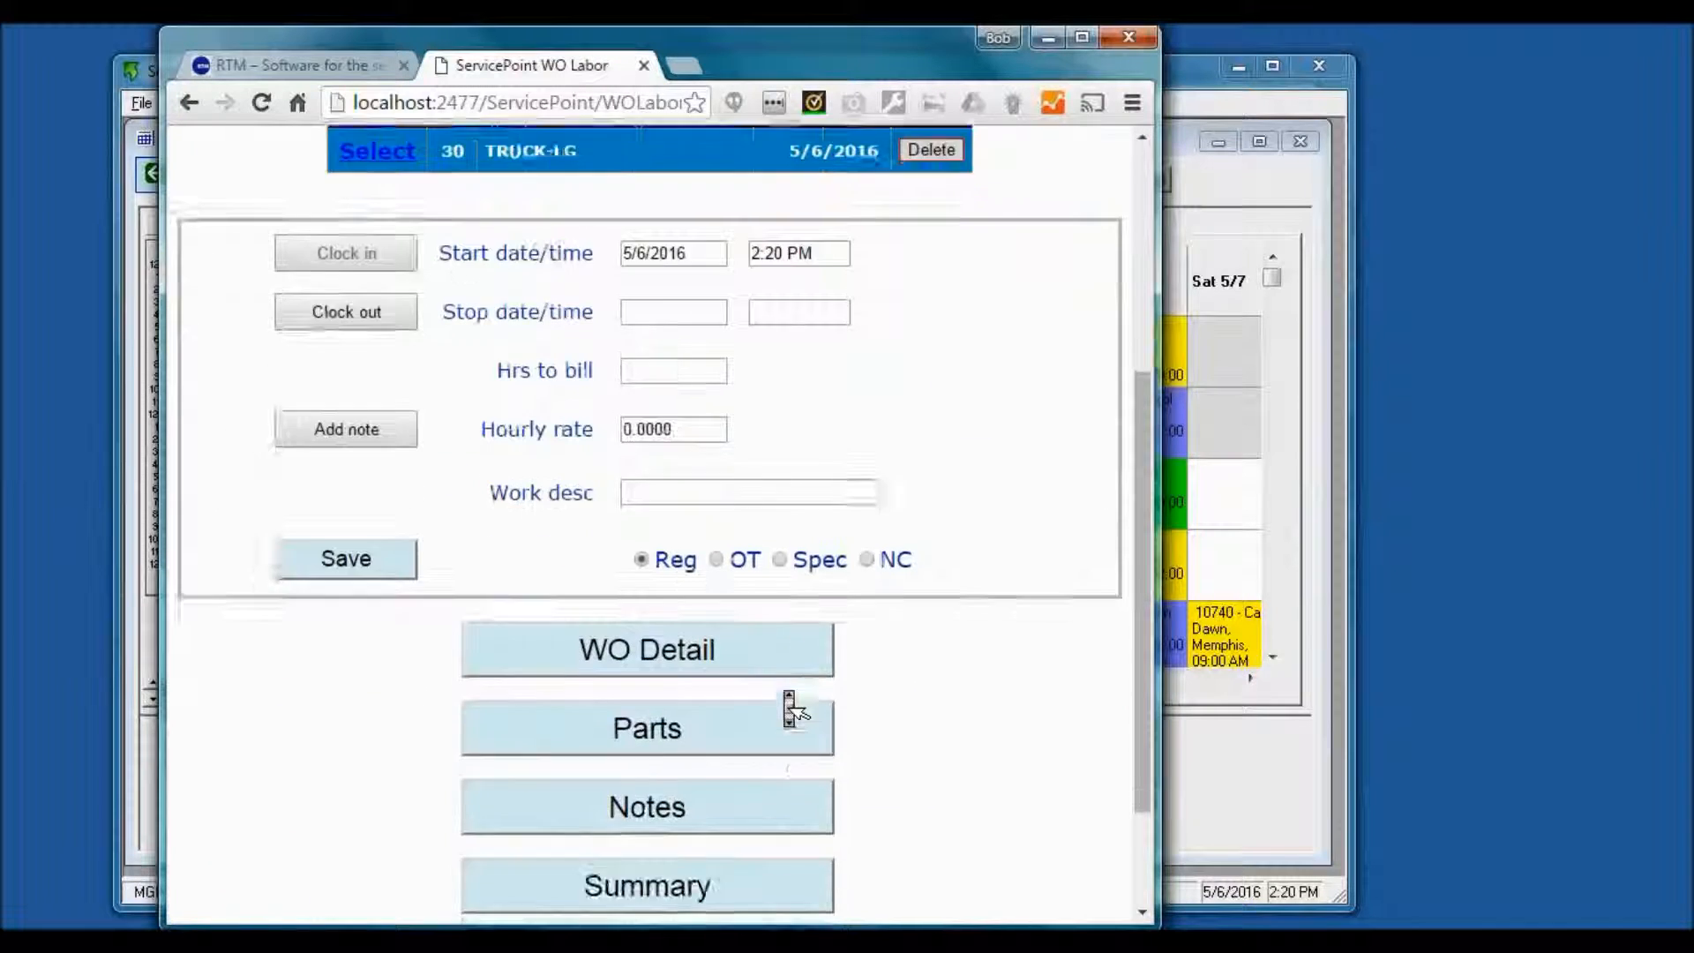
{"action": "left_click", "coordinate": [748, 685]}
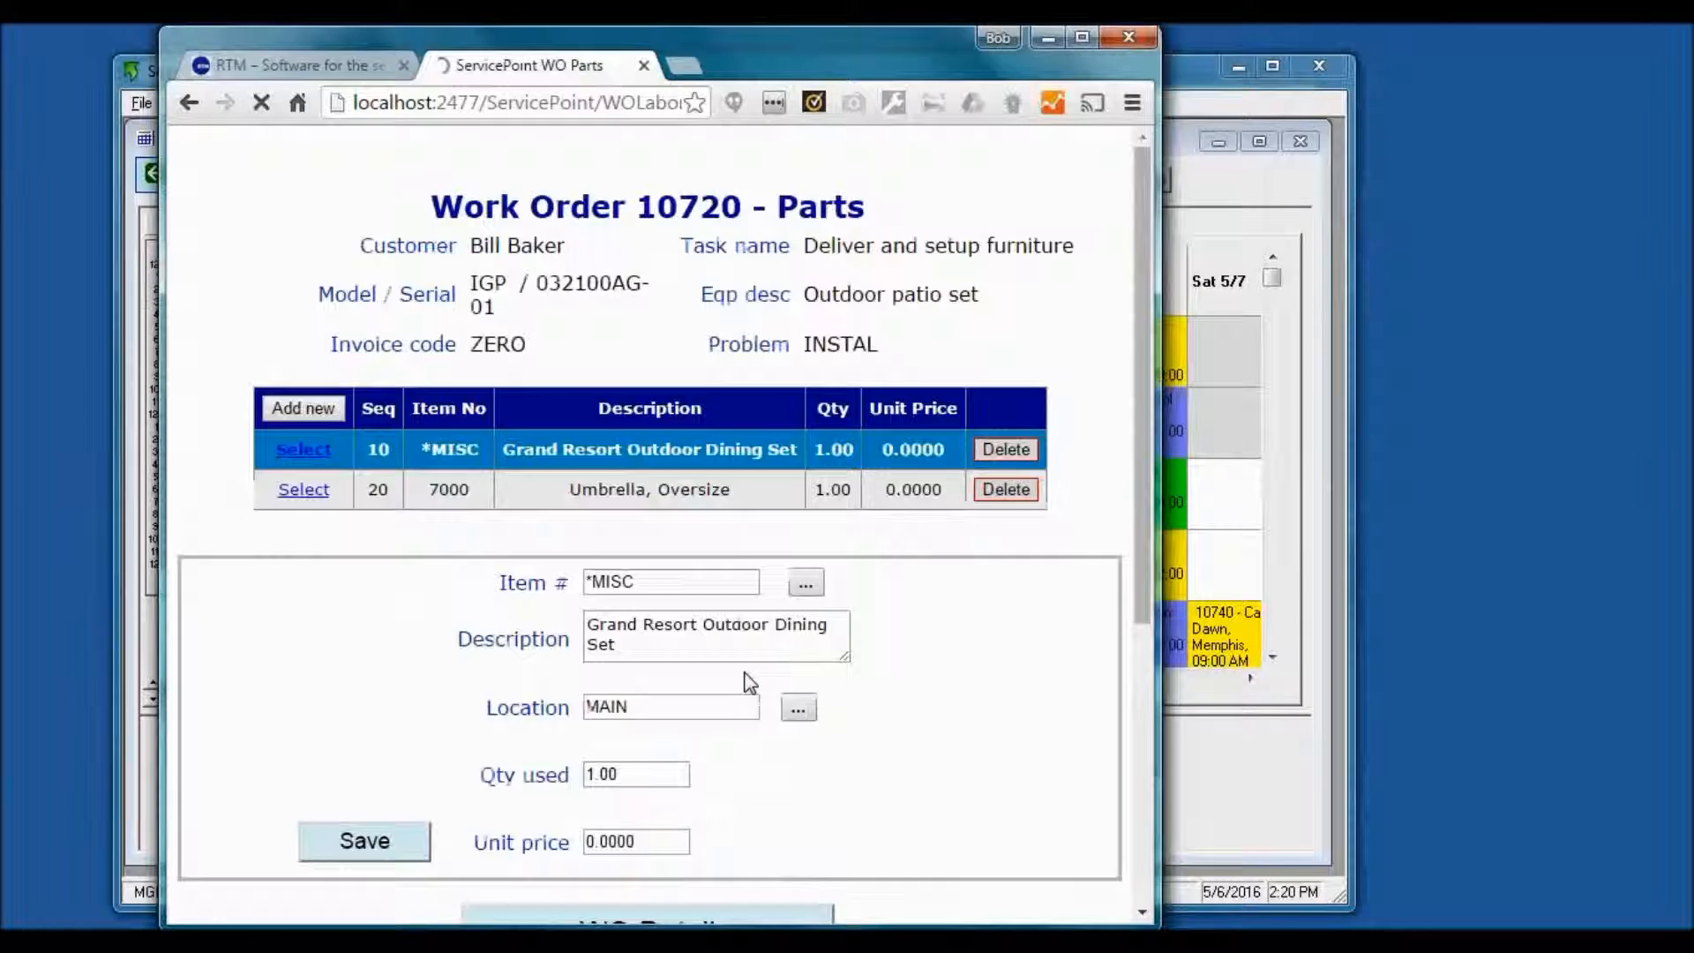
{"action": "left_click", "coordinate": [303, 490]}
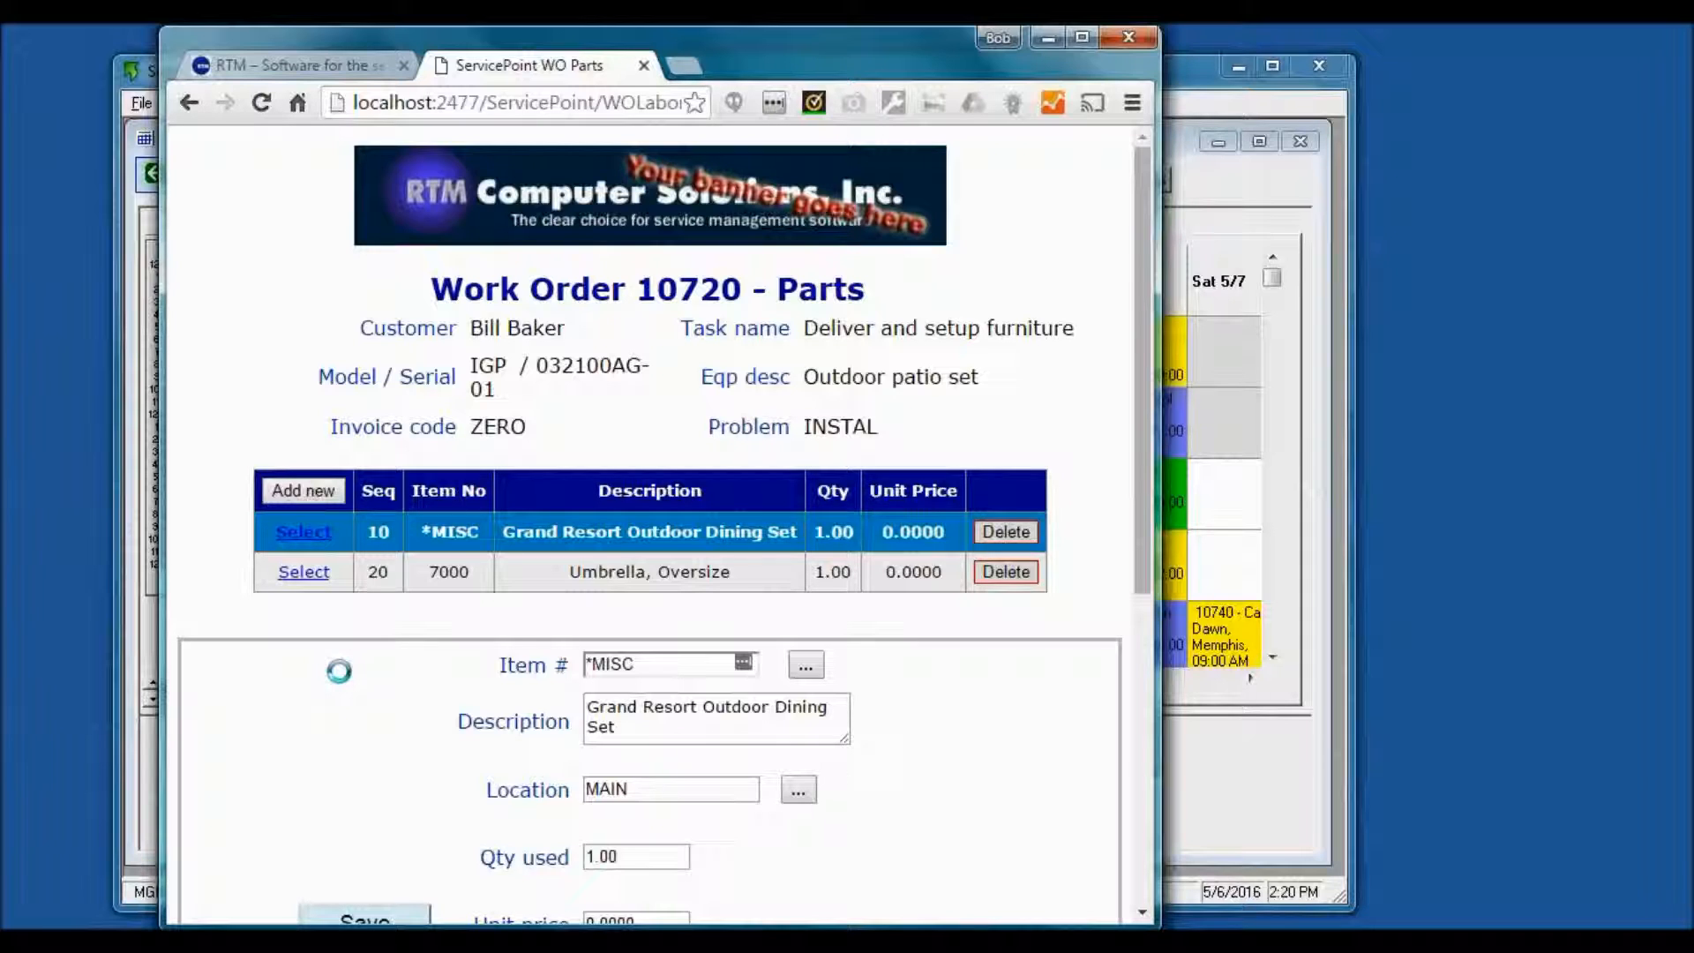
{"action": "scroll", "coordinate": [340, 680], "scroll_direction": "down", "scroll_amount": 3}
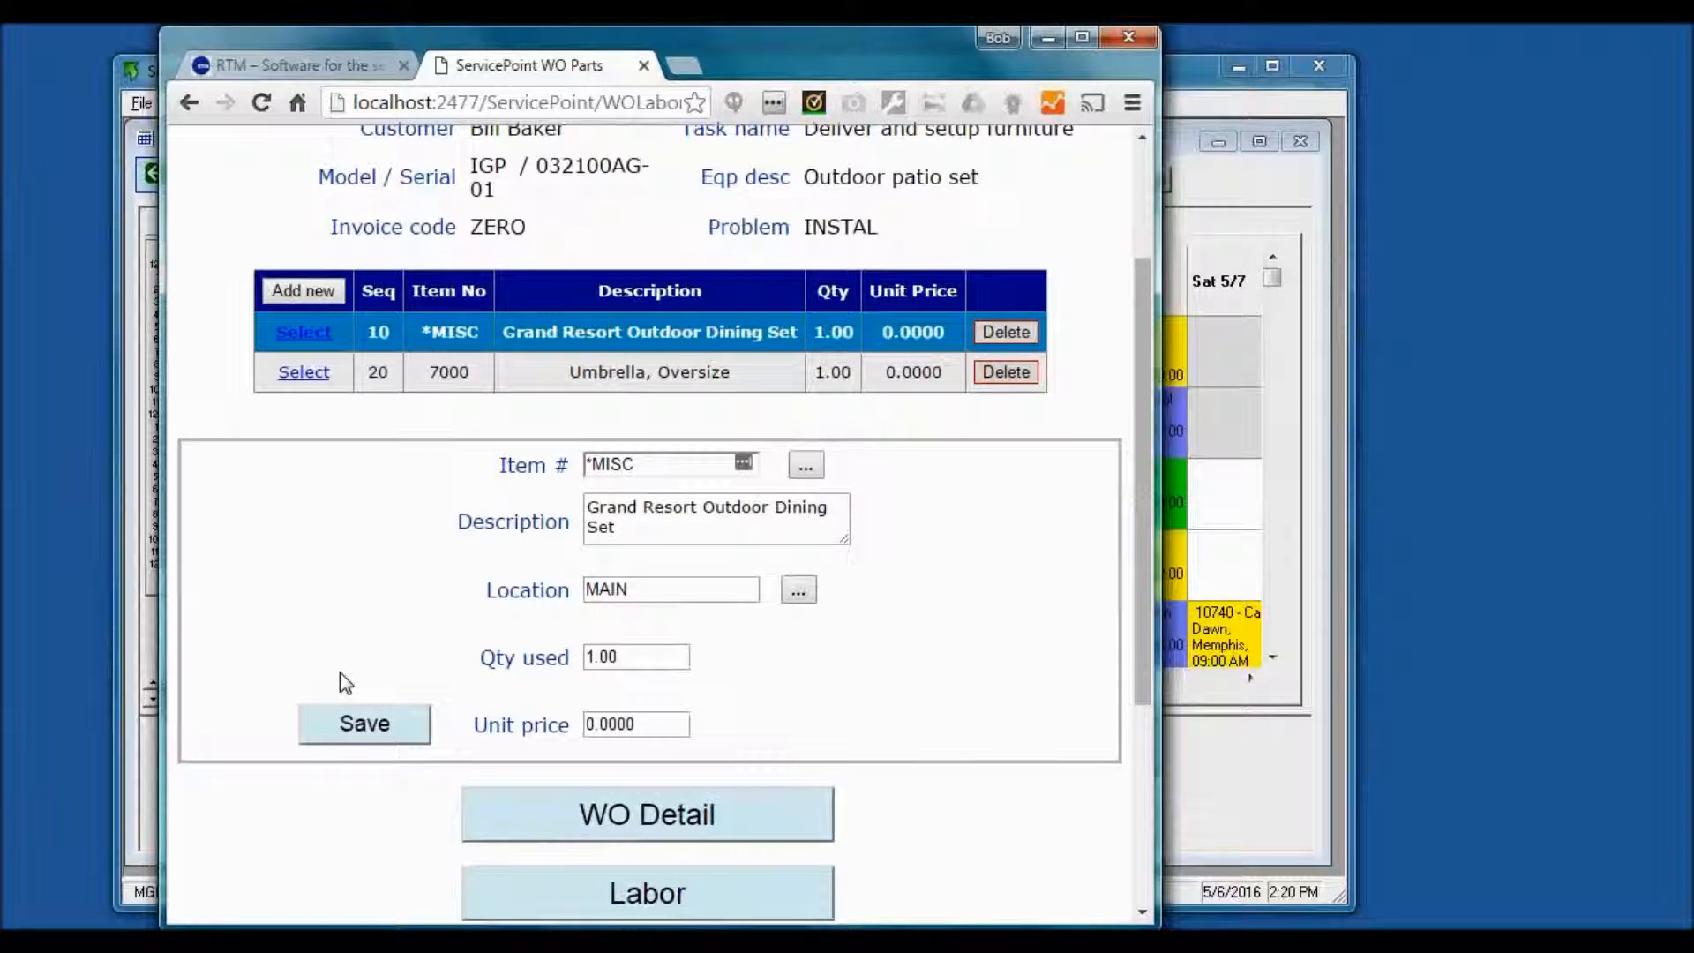
{"action": "middle_click", "coordinate": [571, 451]}
{"action": "scroll", "coordinate": [572, 451], "scroll_direction": "down", "scroll_amount": 3}
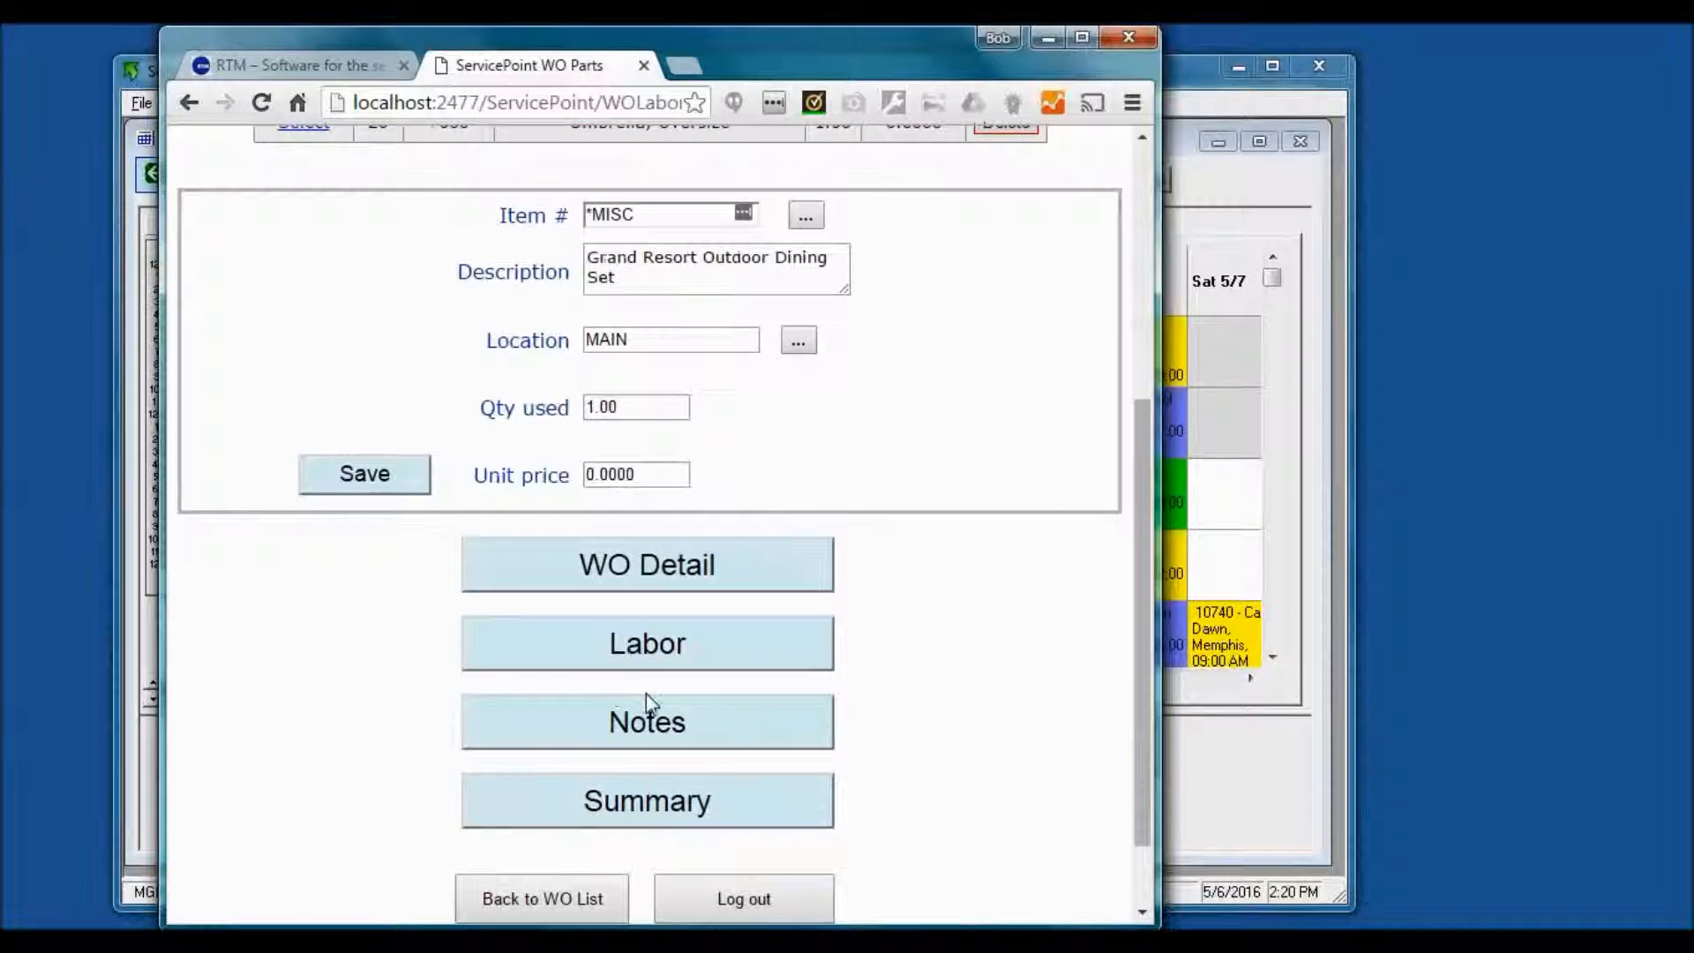
Step: Add the note "This is a tech note from the field.." to the work order, set it to print on the invoice, and save it
{"action": "left_click", "coordinate": [646, 696]}
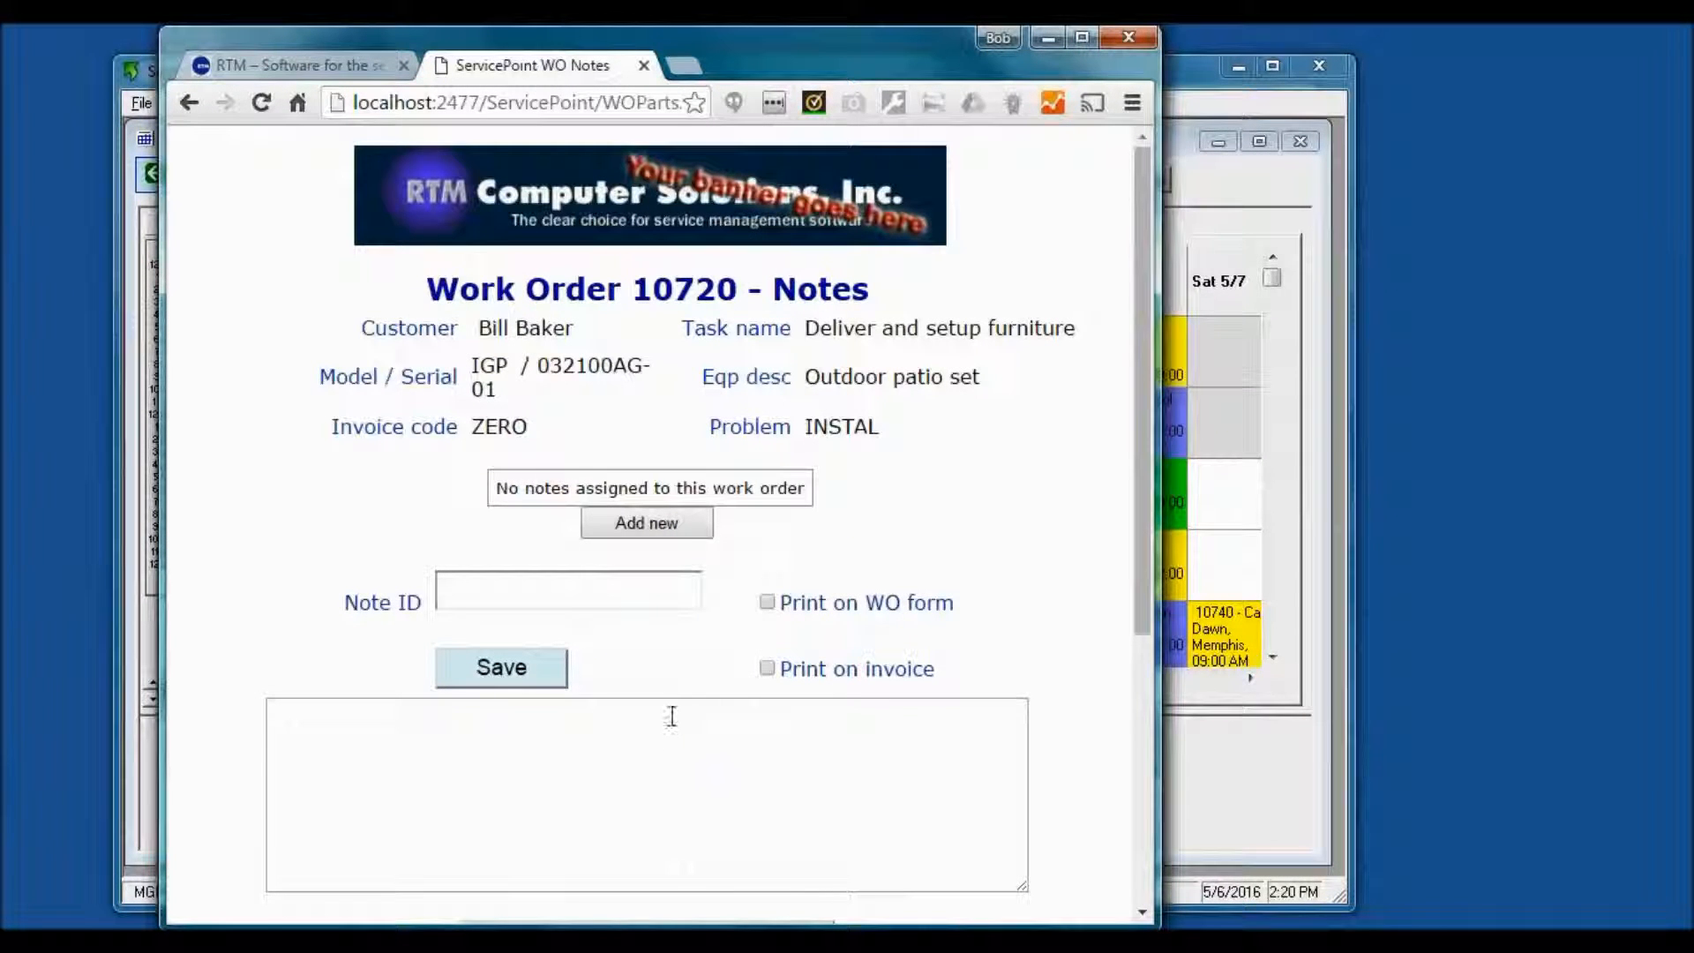
{"action": "left_click", "coordinate": [651, 526]}
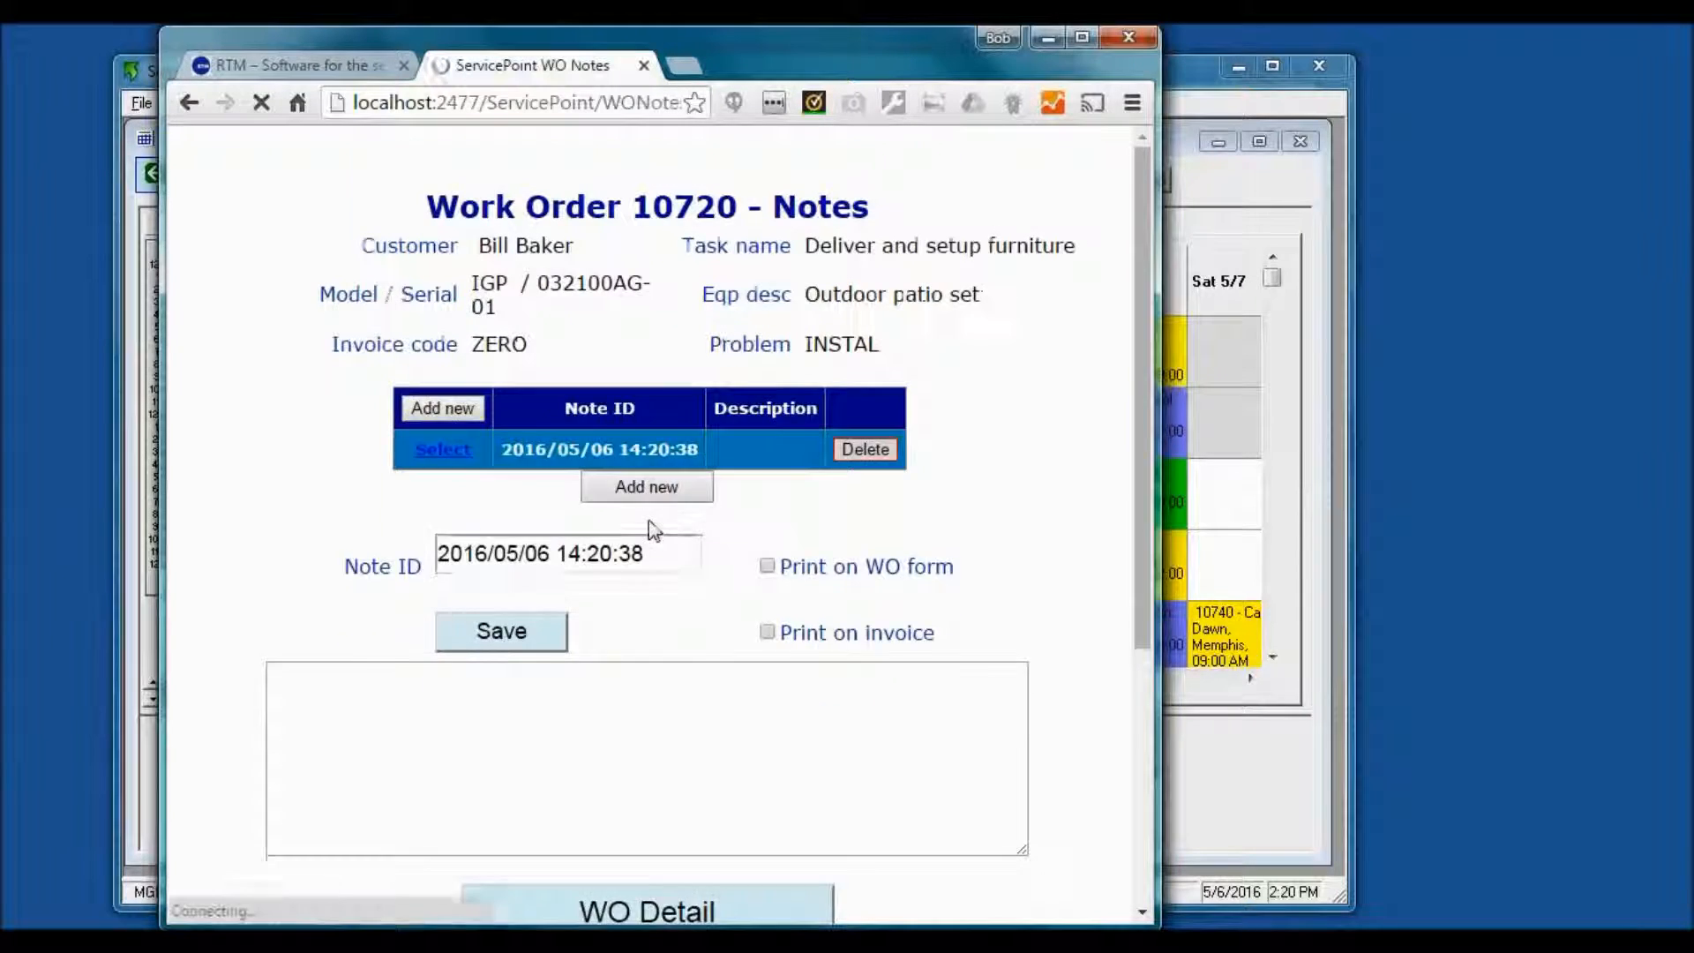
{"action": "left_click", "coordinate": [600, 794]}
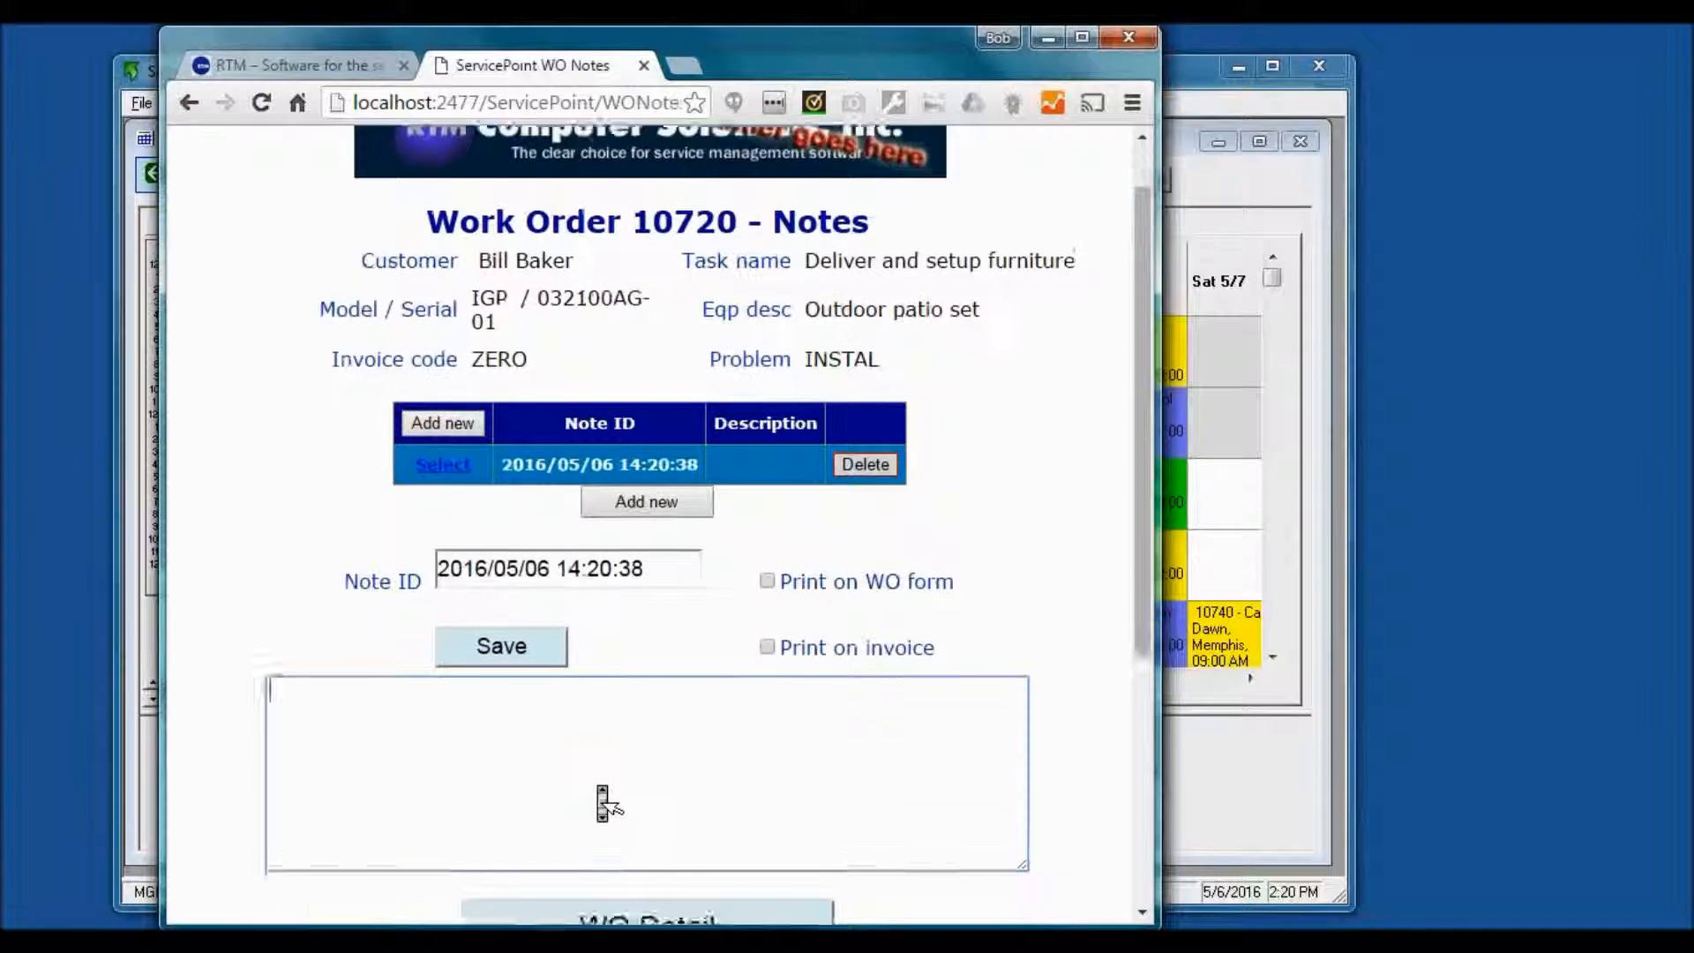
{"action": "scroll", "coordinate": [603, 803], "scroll_direction": "down", "scroll_amount": 3}
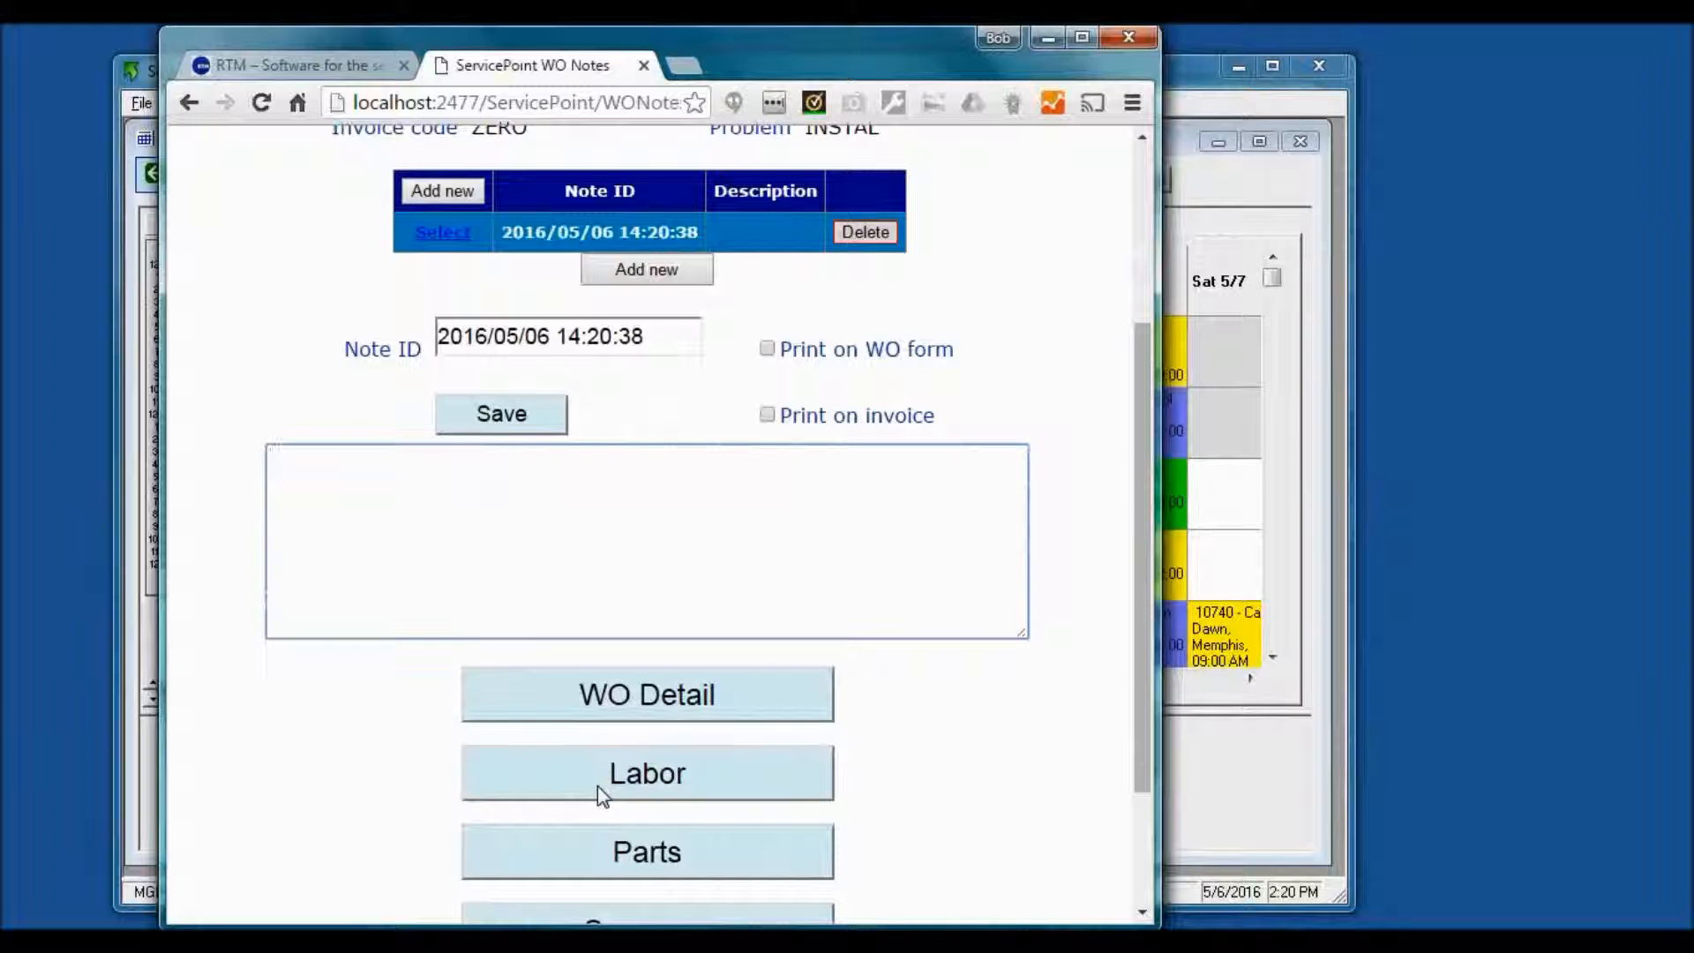
{"action": "type", "text": "This is a tech note from the field.."}
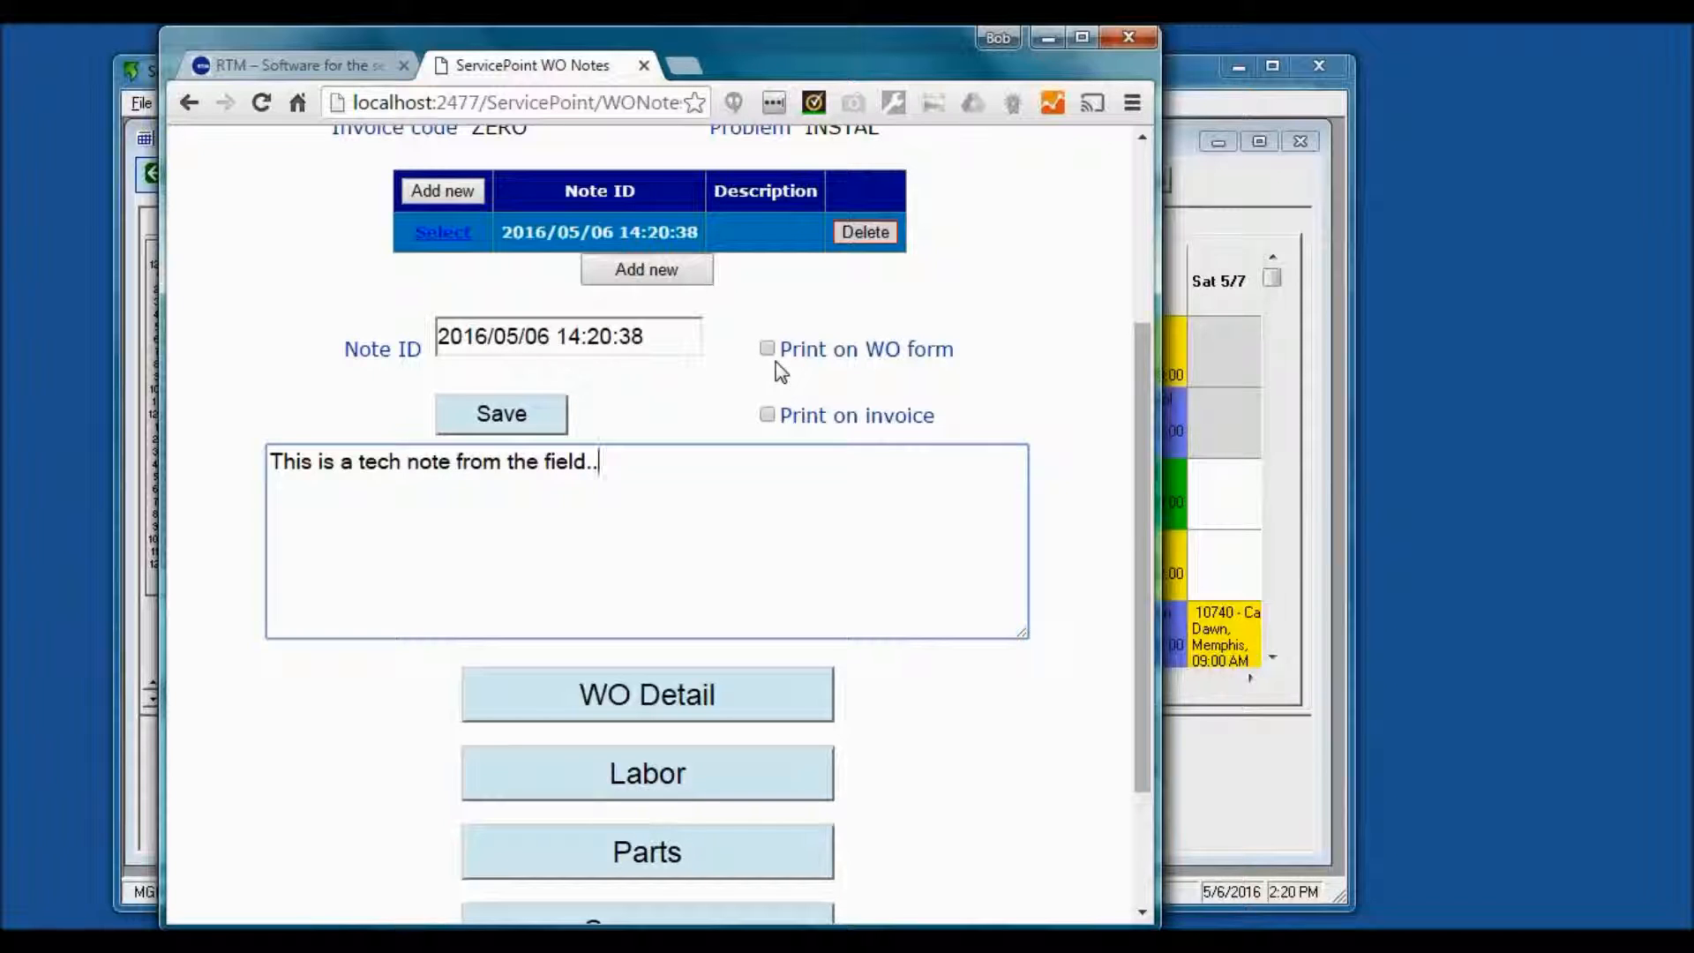
{"action": "left_click", "coordinate": [767, 414]}
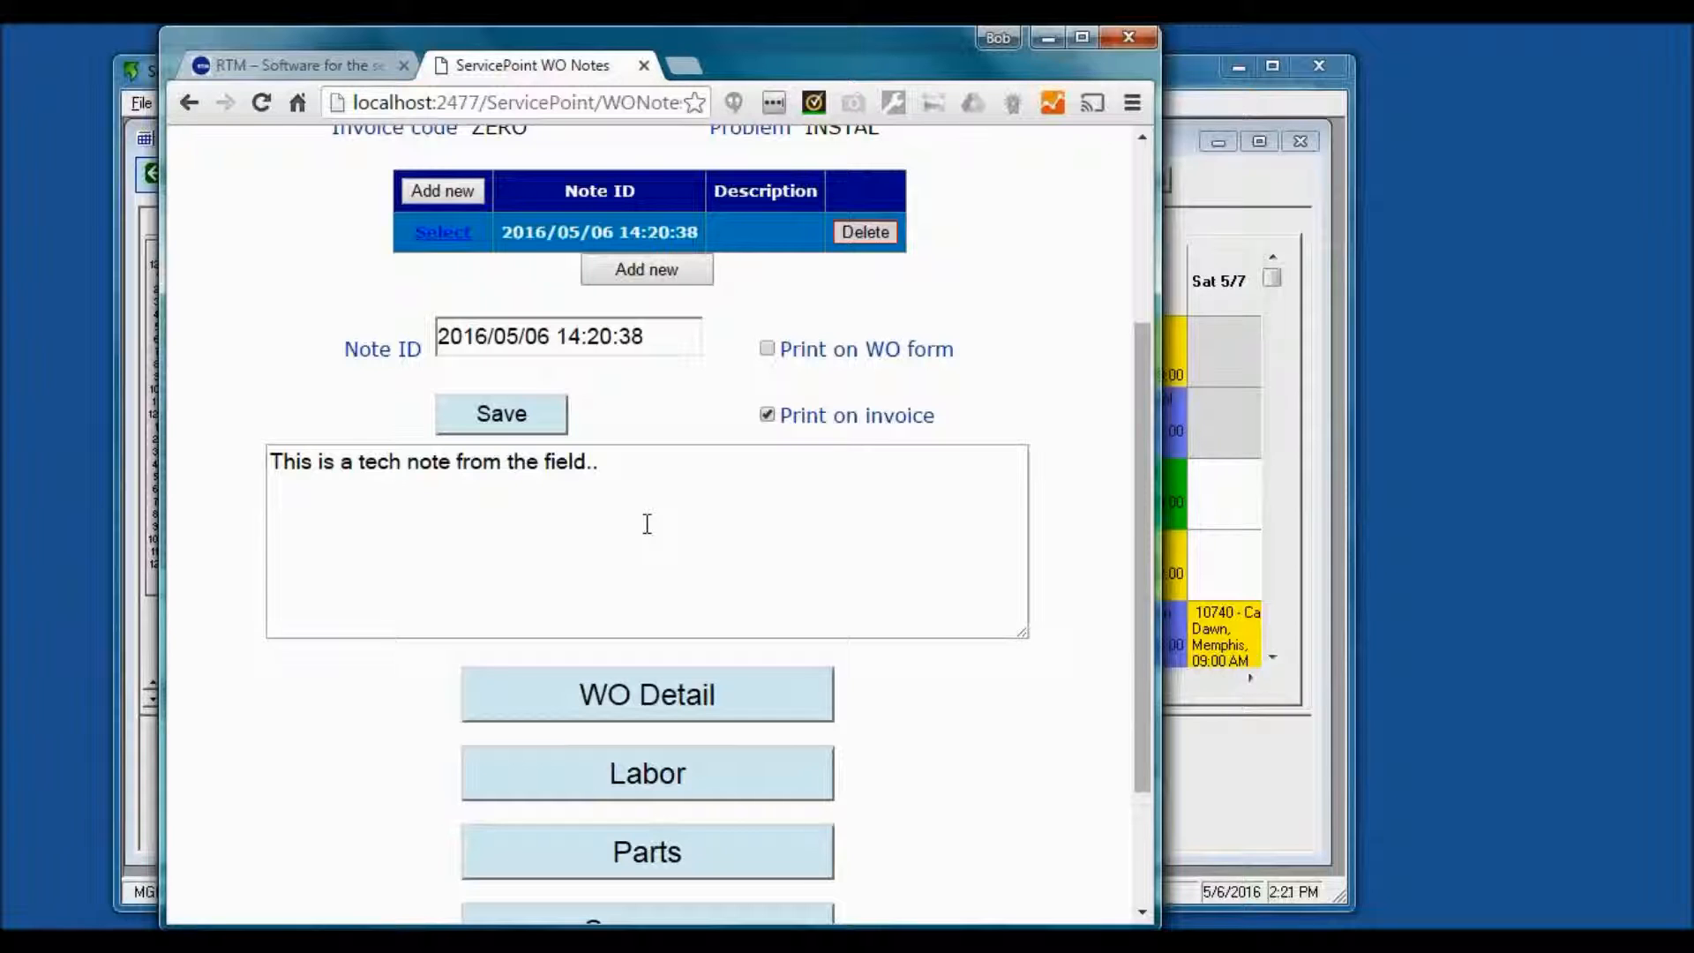
{"action": "left_click", "coordinate": [531, 425]}
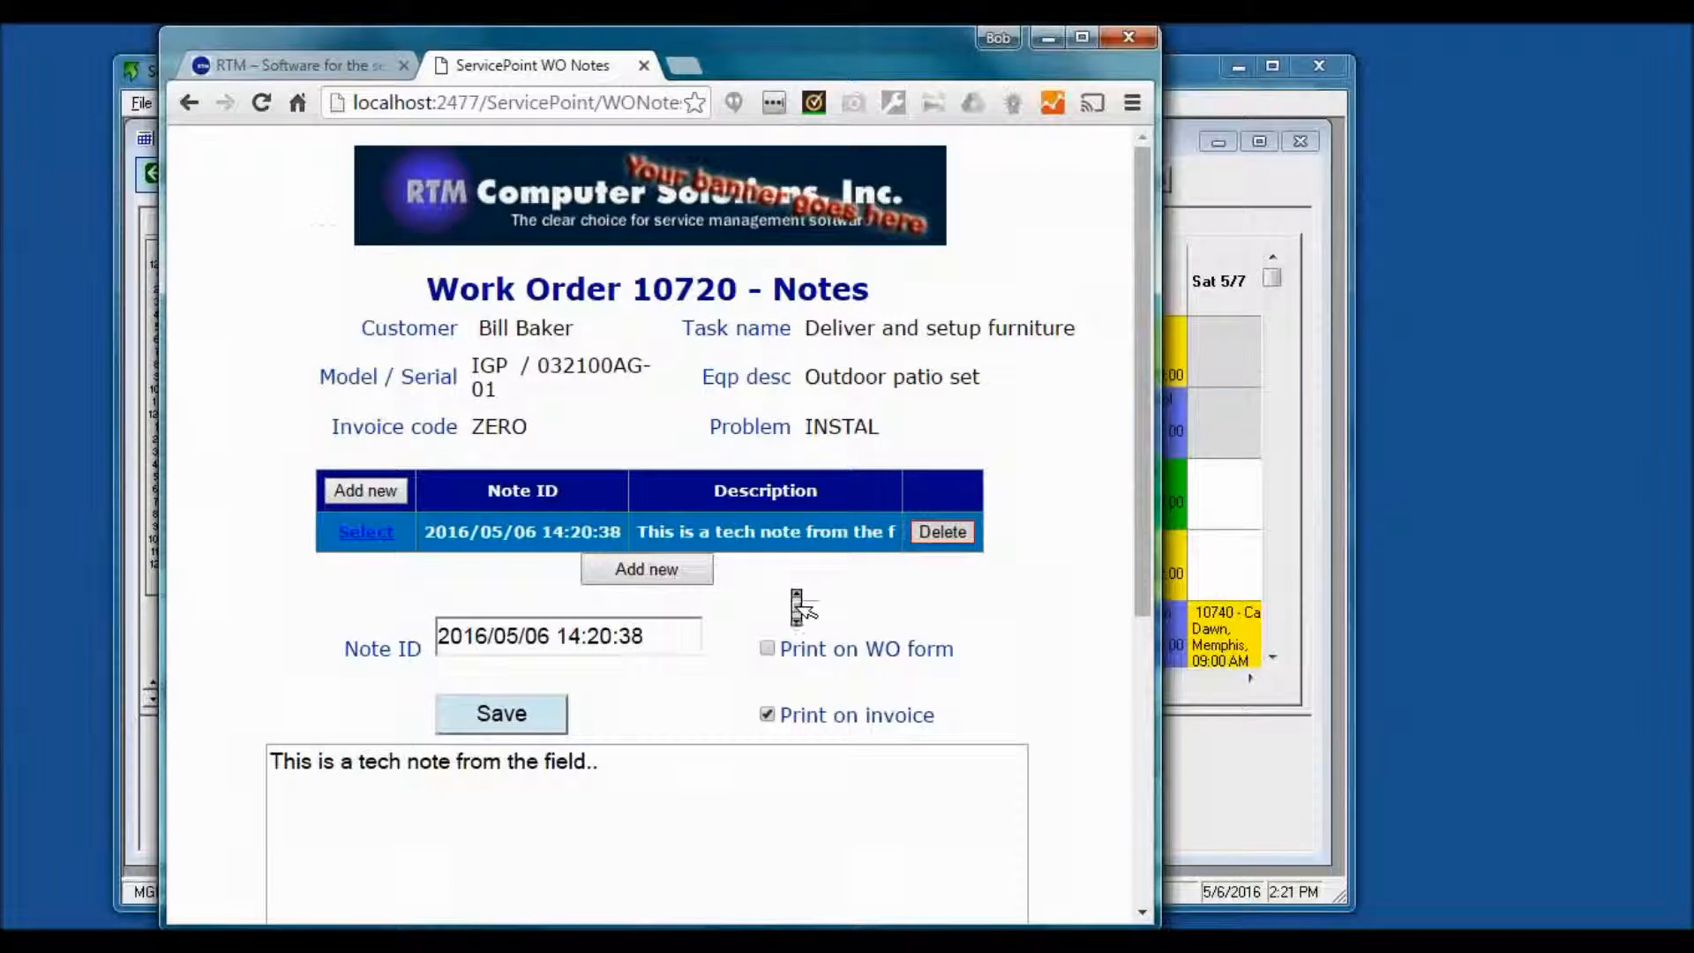
Step: Open the work order summary and review its parts, labor, additional charges and gross total
{"action": "scroll", "coordinate": [801, 605], "scroll_direction": "down", "scroll_amount": 5}
{"action": "left_click", "coordinate": [724, 757]}
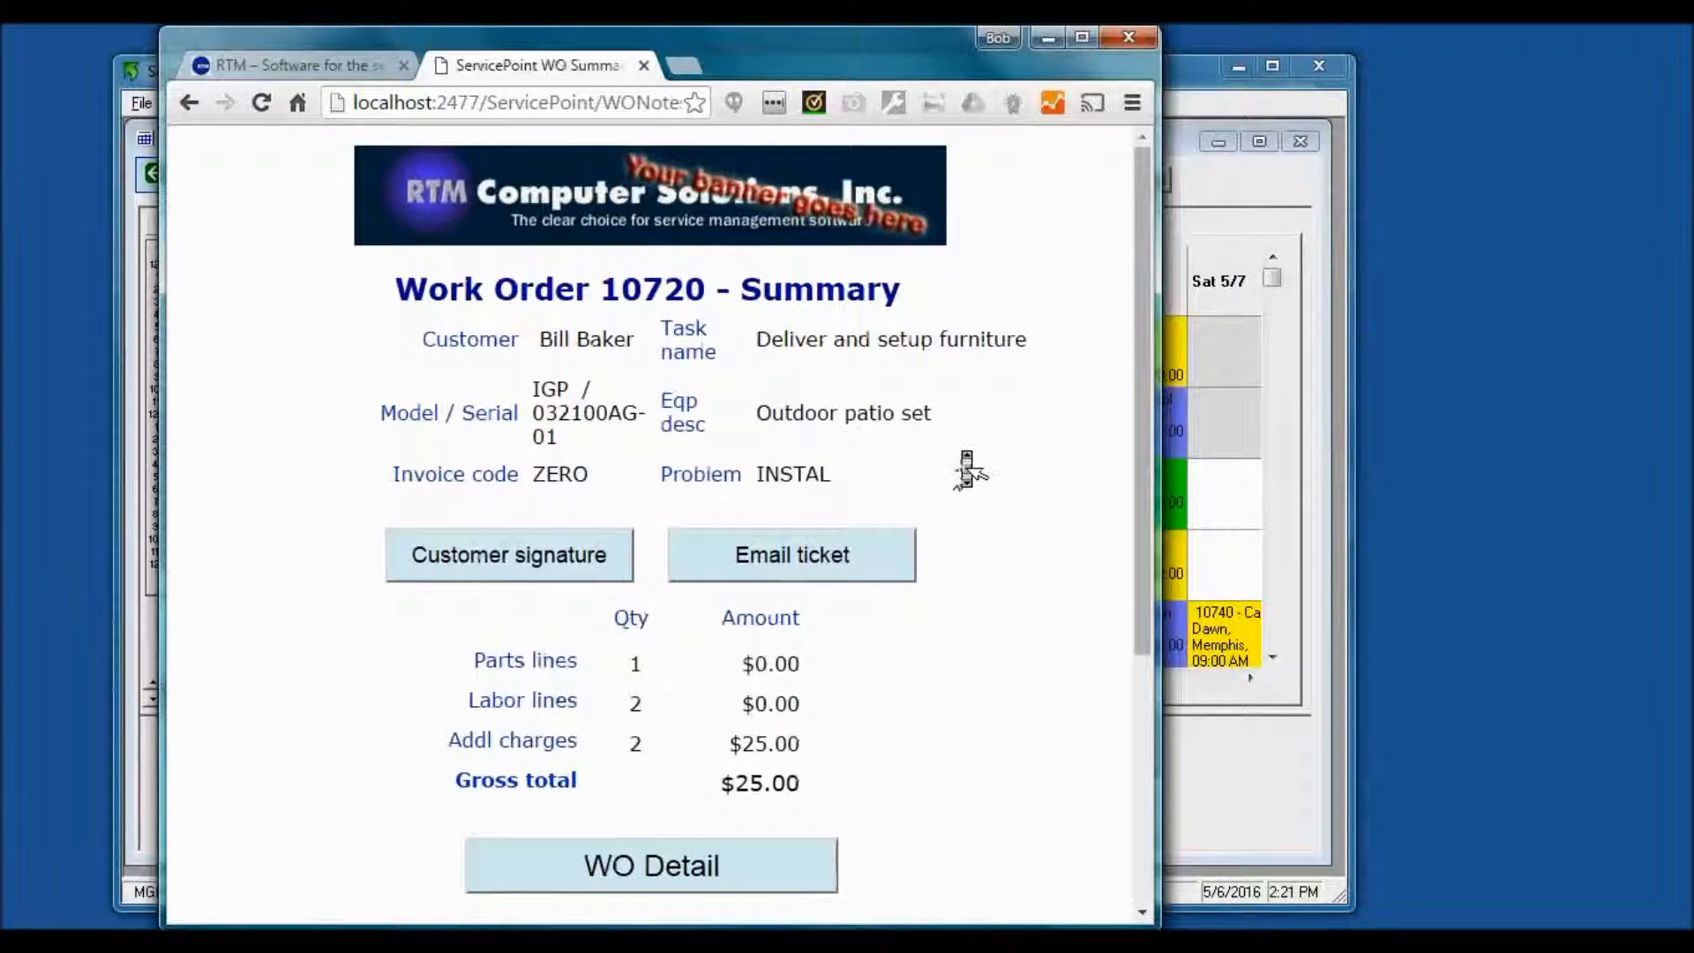
{"action": "scroll", "coordinate": [966, 467], "scroll_direction": "down", "scroll_amount": 2}
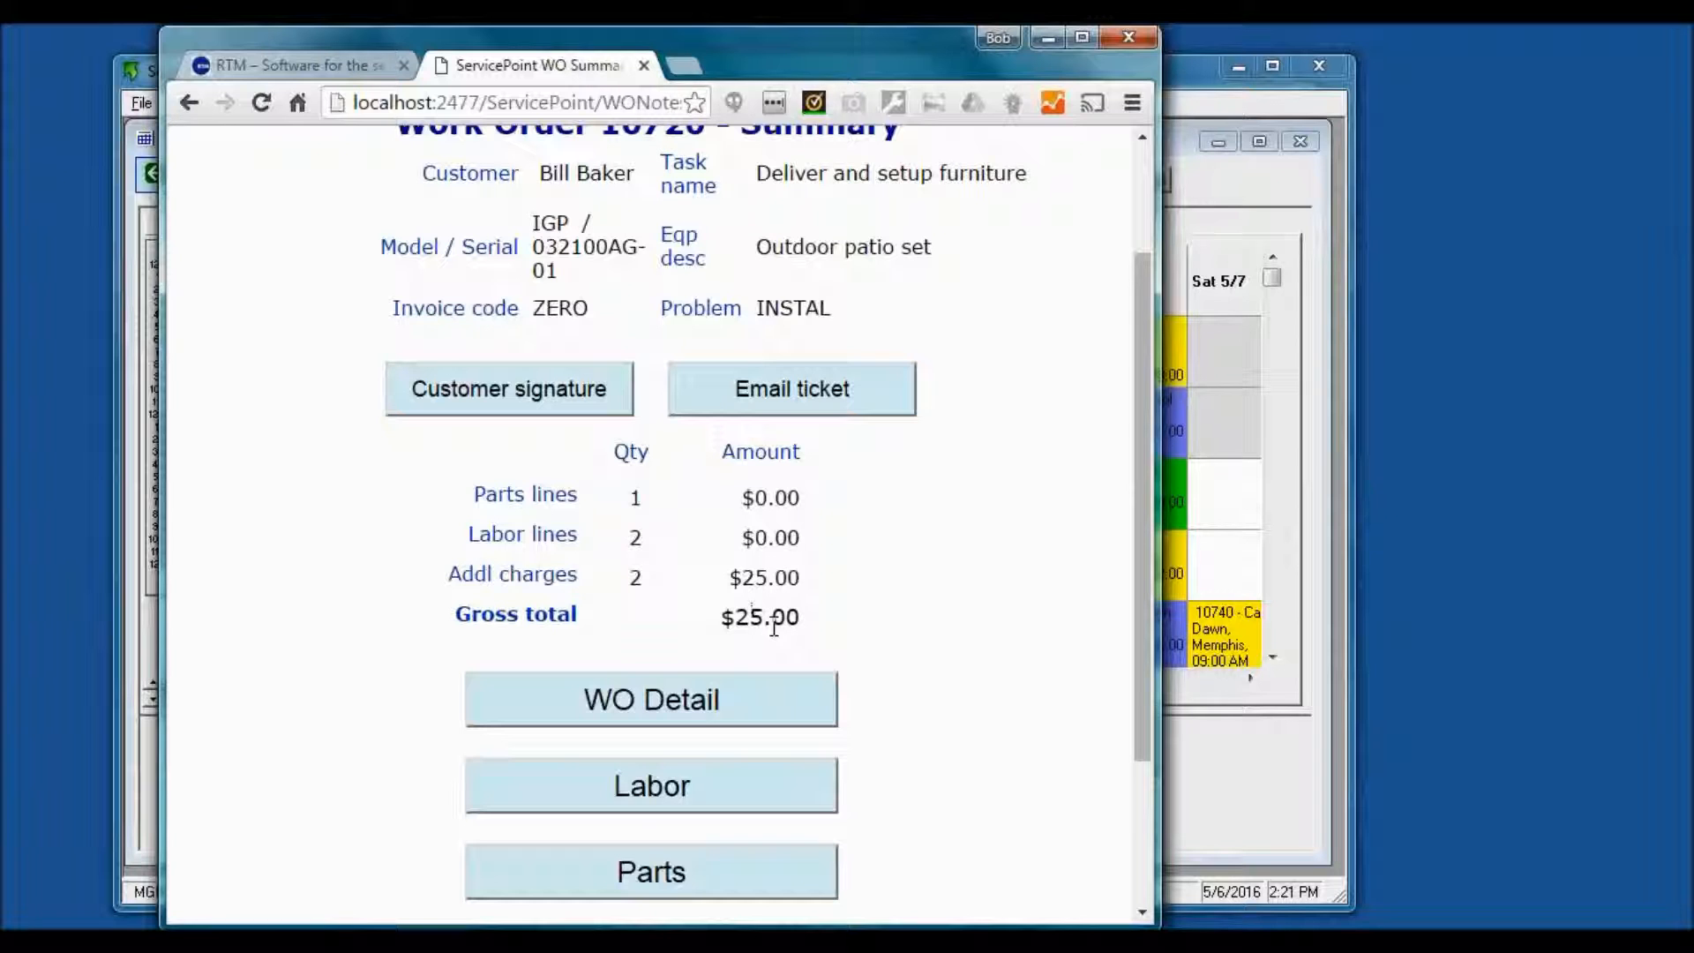
{"action": "scroll", "coordinate": [776, 642], "scroll_direction": "down", "scroll_amount": 1}
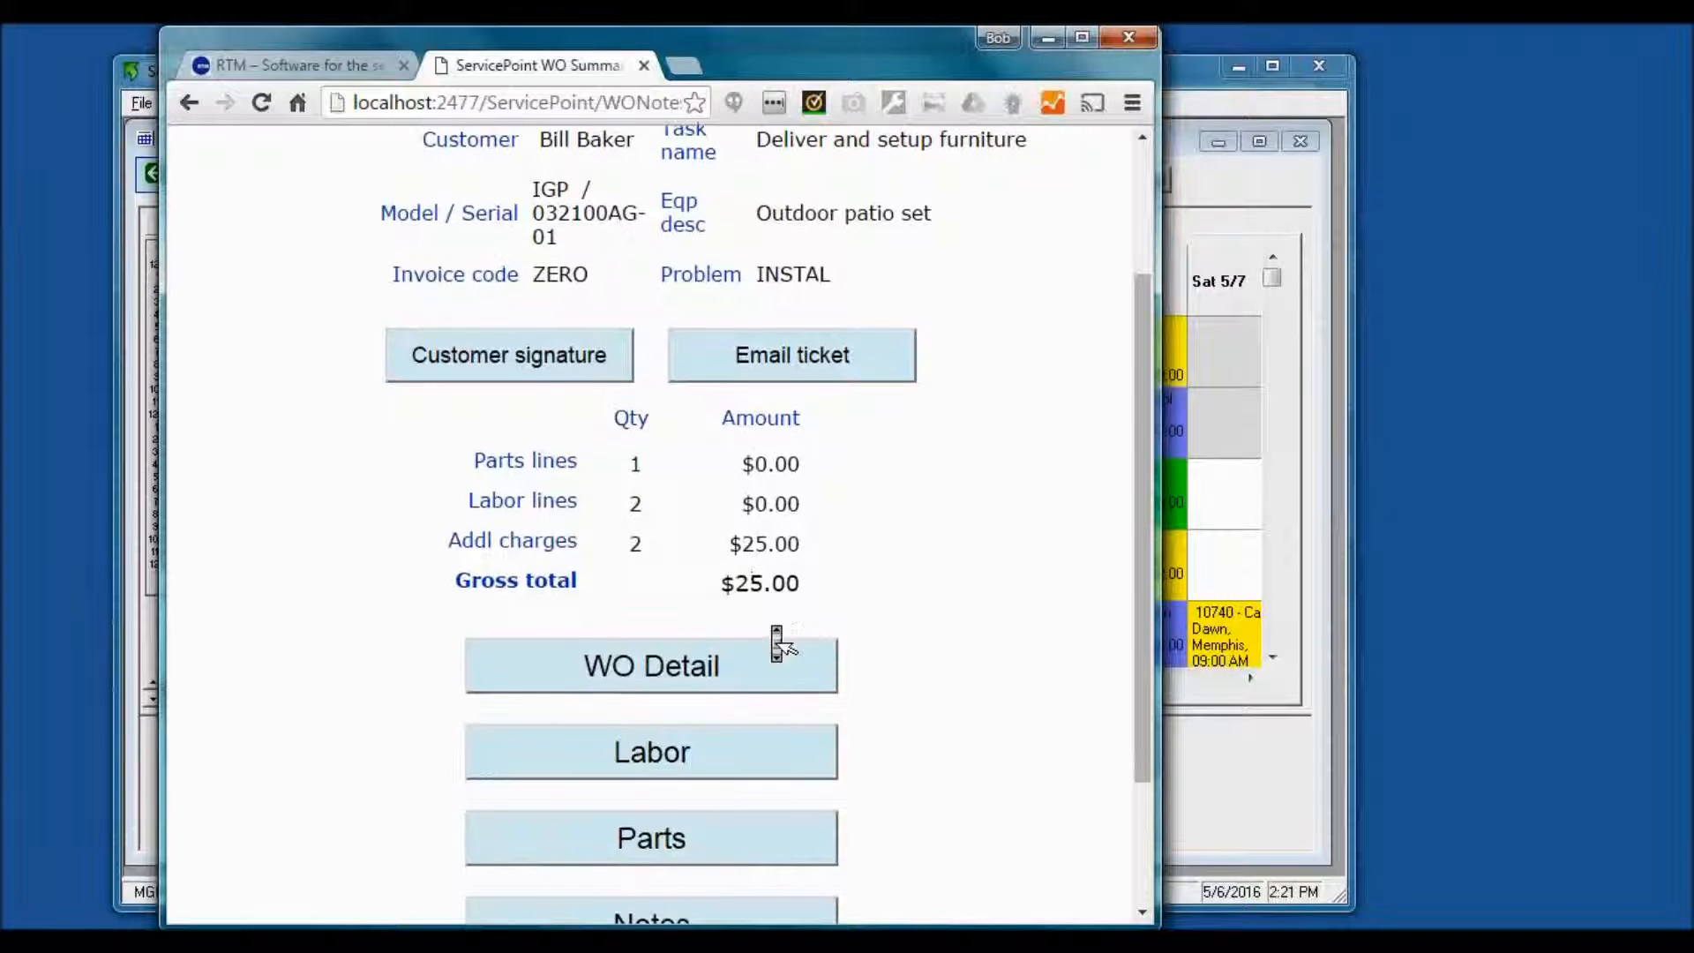
{"action": "scroll", "coordinate": [776, 642], "scroll_direction": "up", "scroll_amount": 2}
Step: Capture the customer's signature for the work order, enter the signer's name, and accept it
{"action": "left_click", "coordinate": [500, 441]}
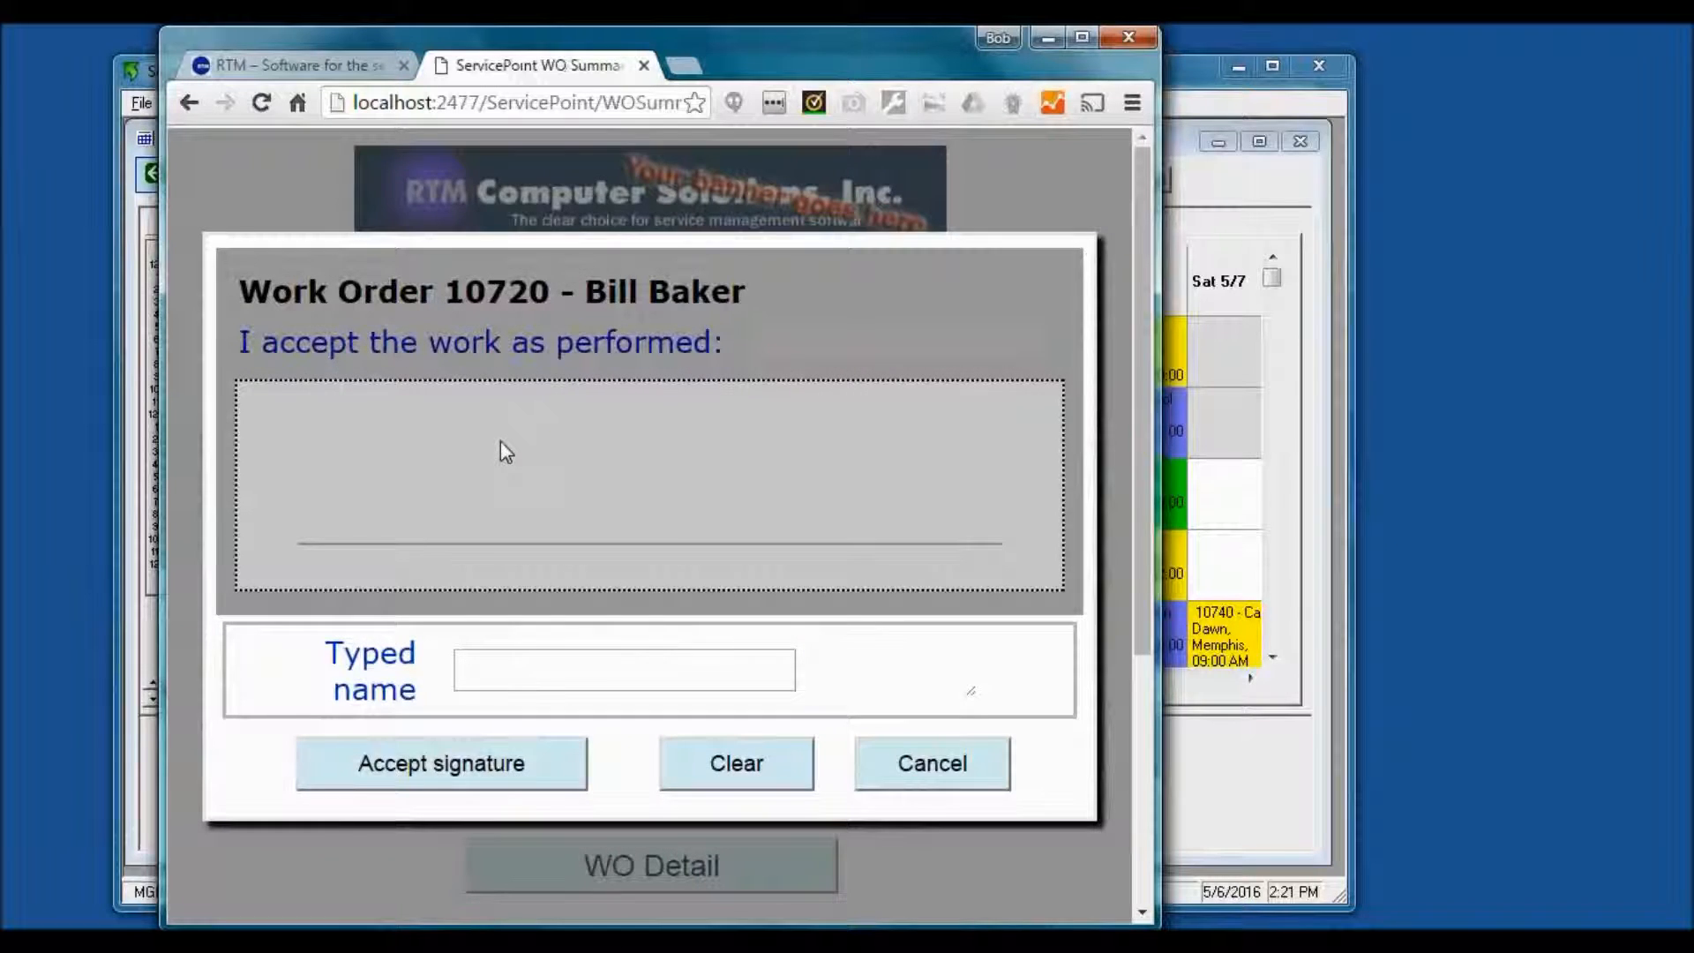
{"action": "mouse_move", "coordinate": [432, 541]}
{"action": "left_mouse_down"}
{"action": "mouse_move", "coordinate": [521, 523]}
{"action": "mouse_move", "coordinate": [622, 565]}
{"action": "left_mouse_up"}
{"action": "left_click", "coordinate": [627, 675]}
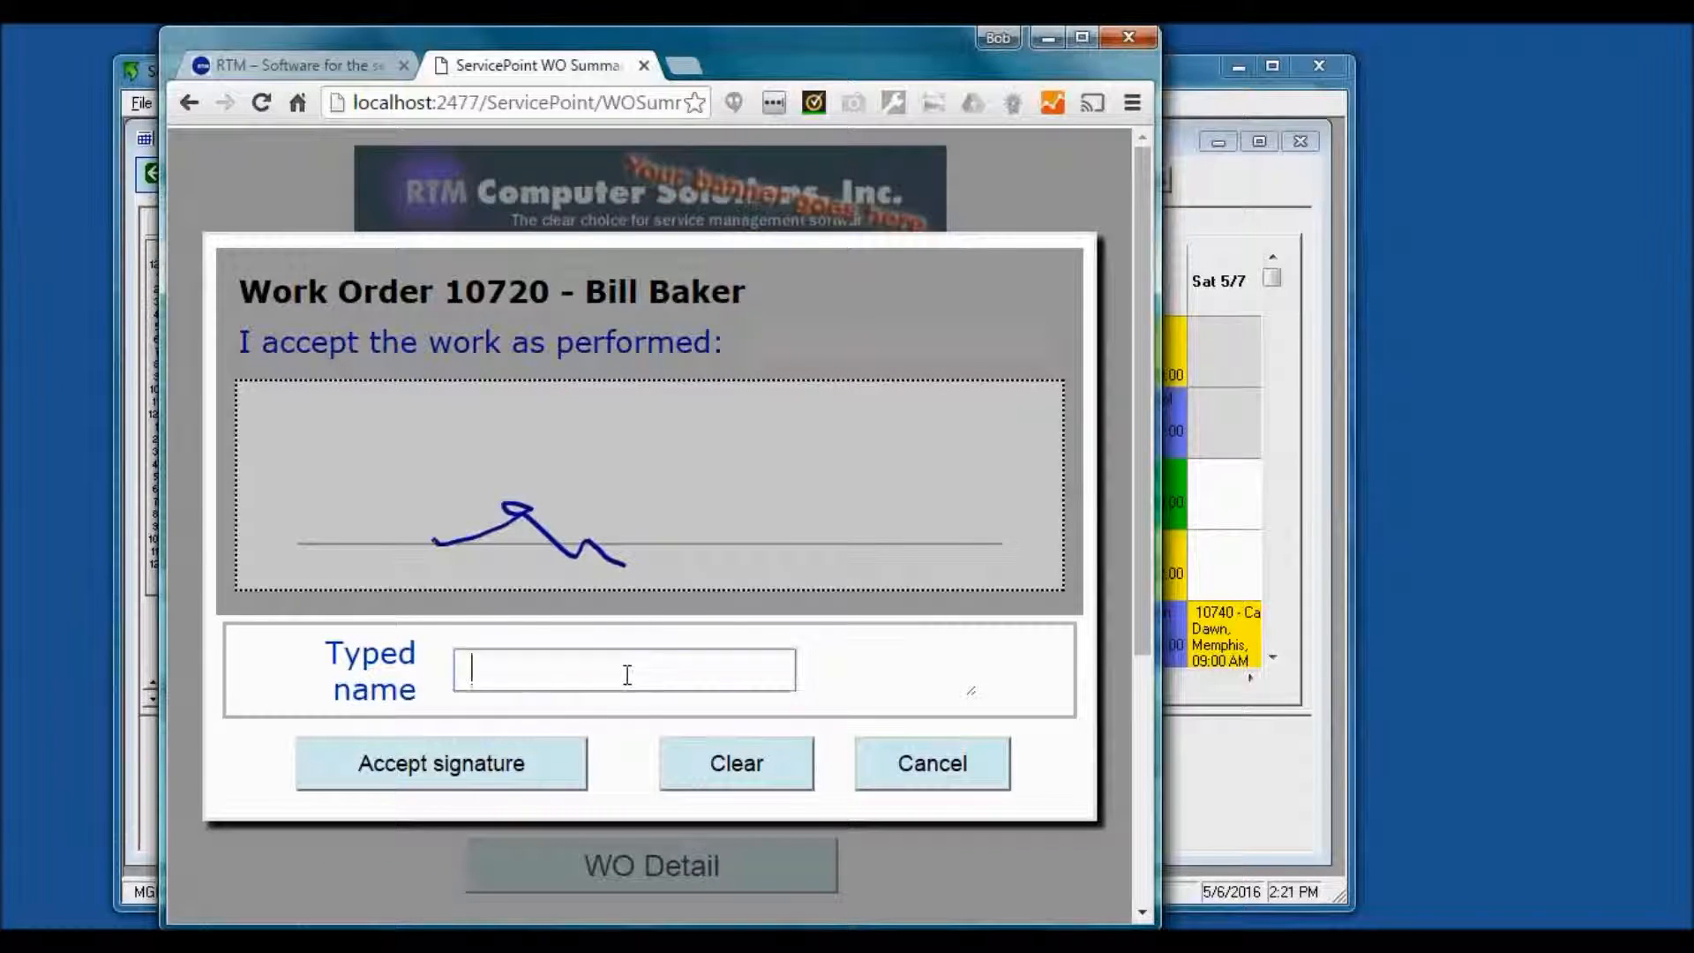
{"action": "type", "text": "Bob"}
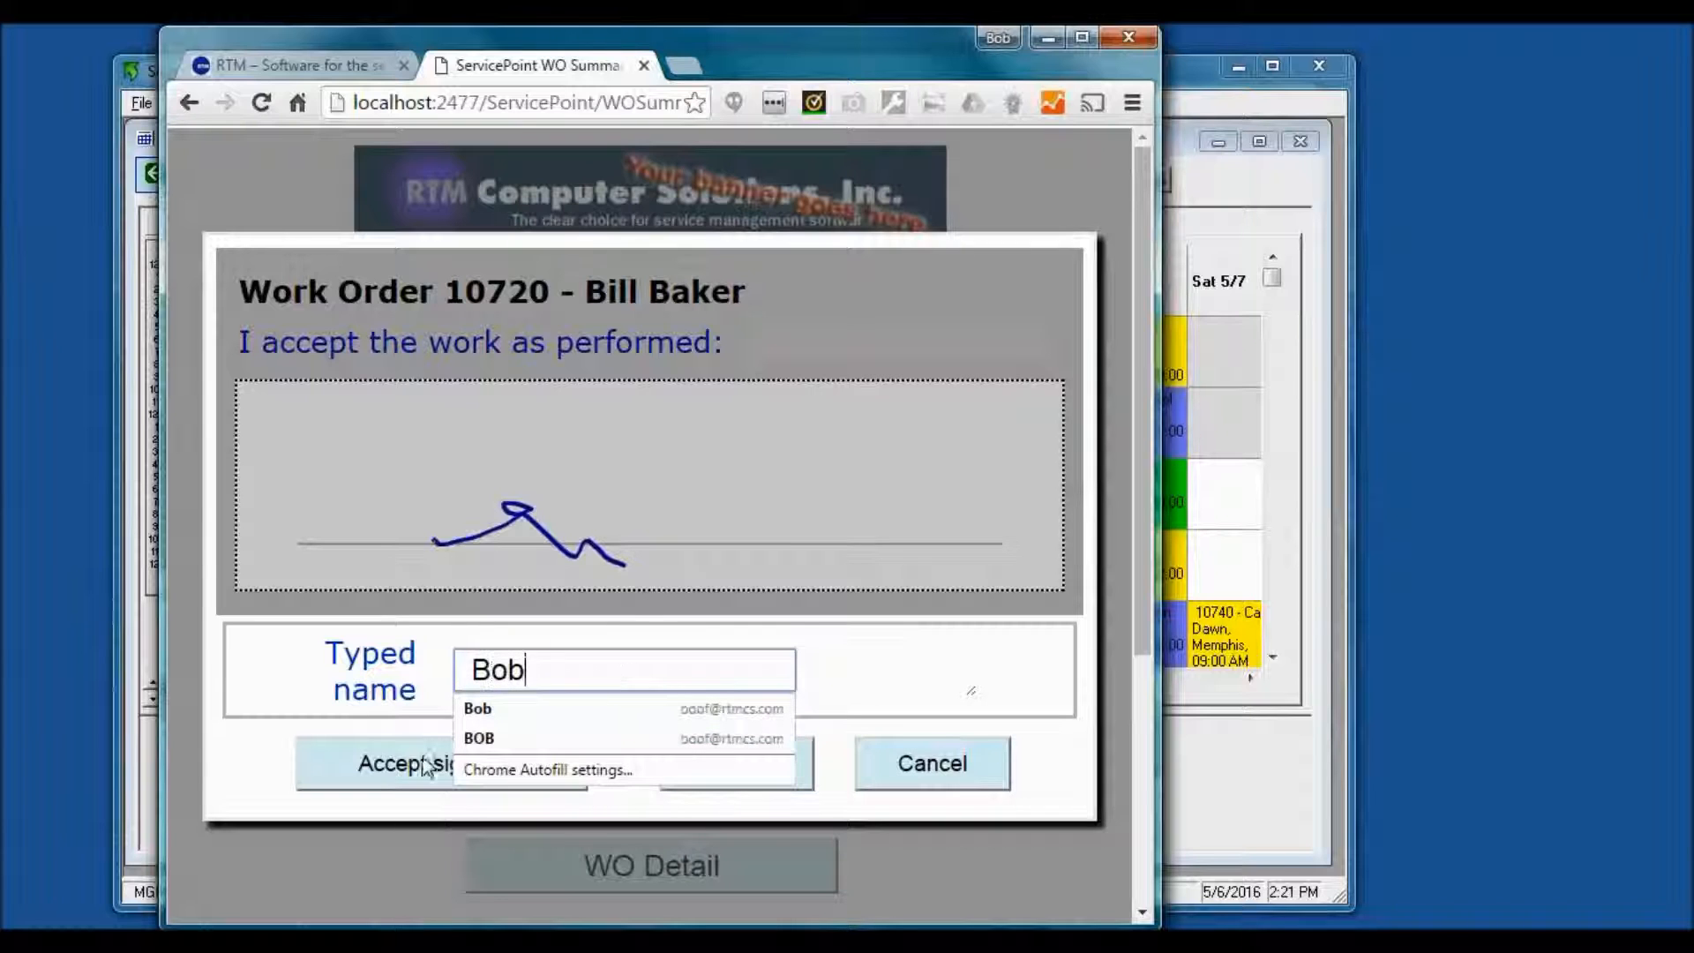
{"action": "left_click", "coordinate": [405, 775]}
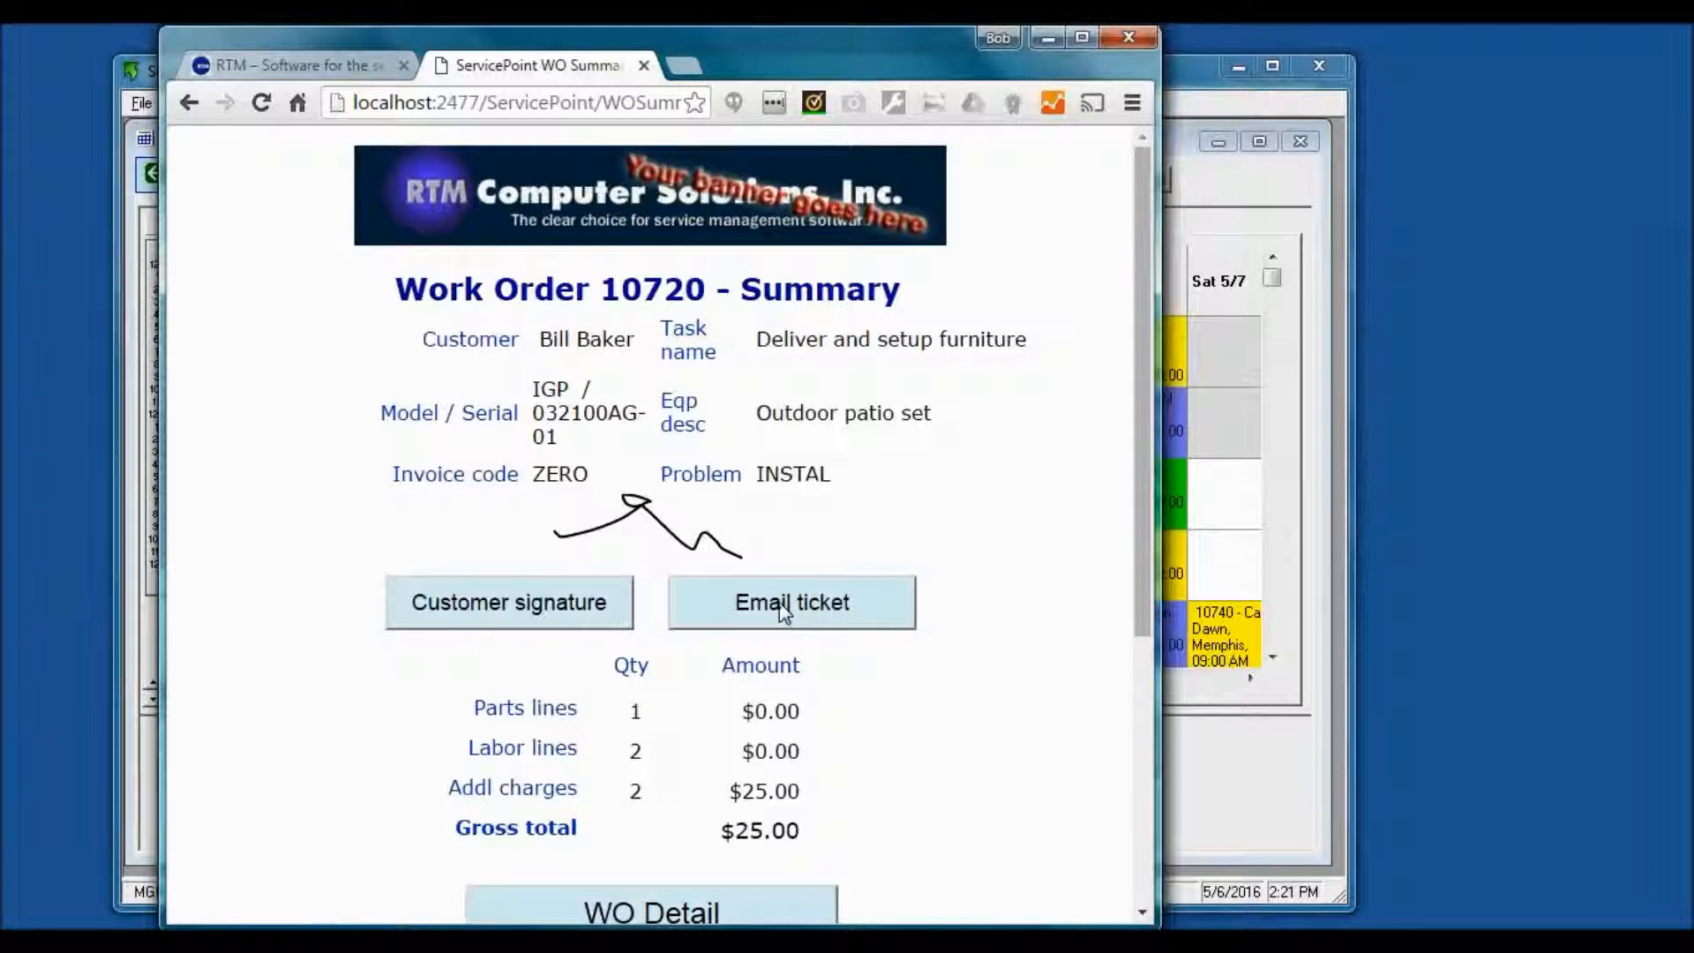
Step: Email the work order ticket to the prefilled e-mail address
{"action": "left_click", "coordinate": [746, 604]}
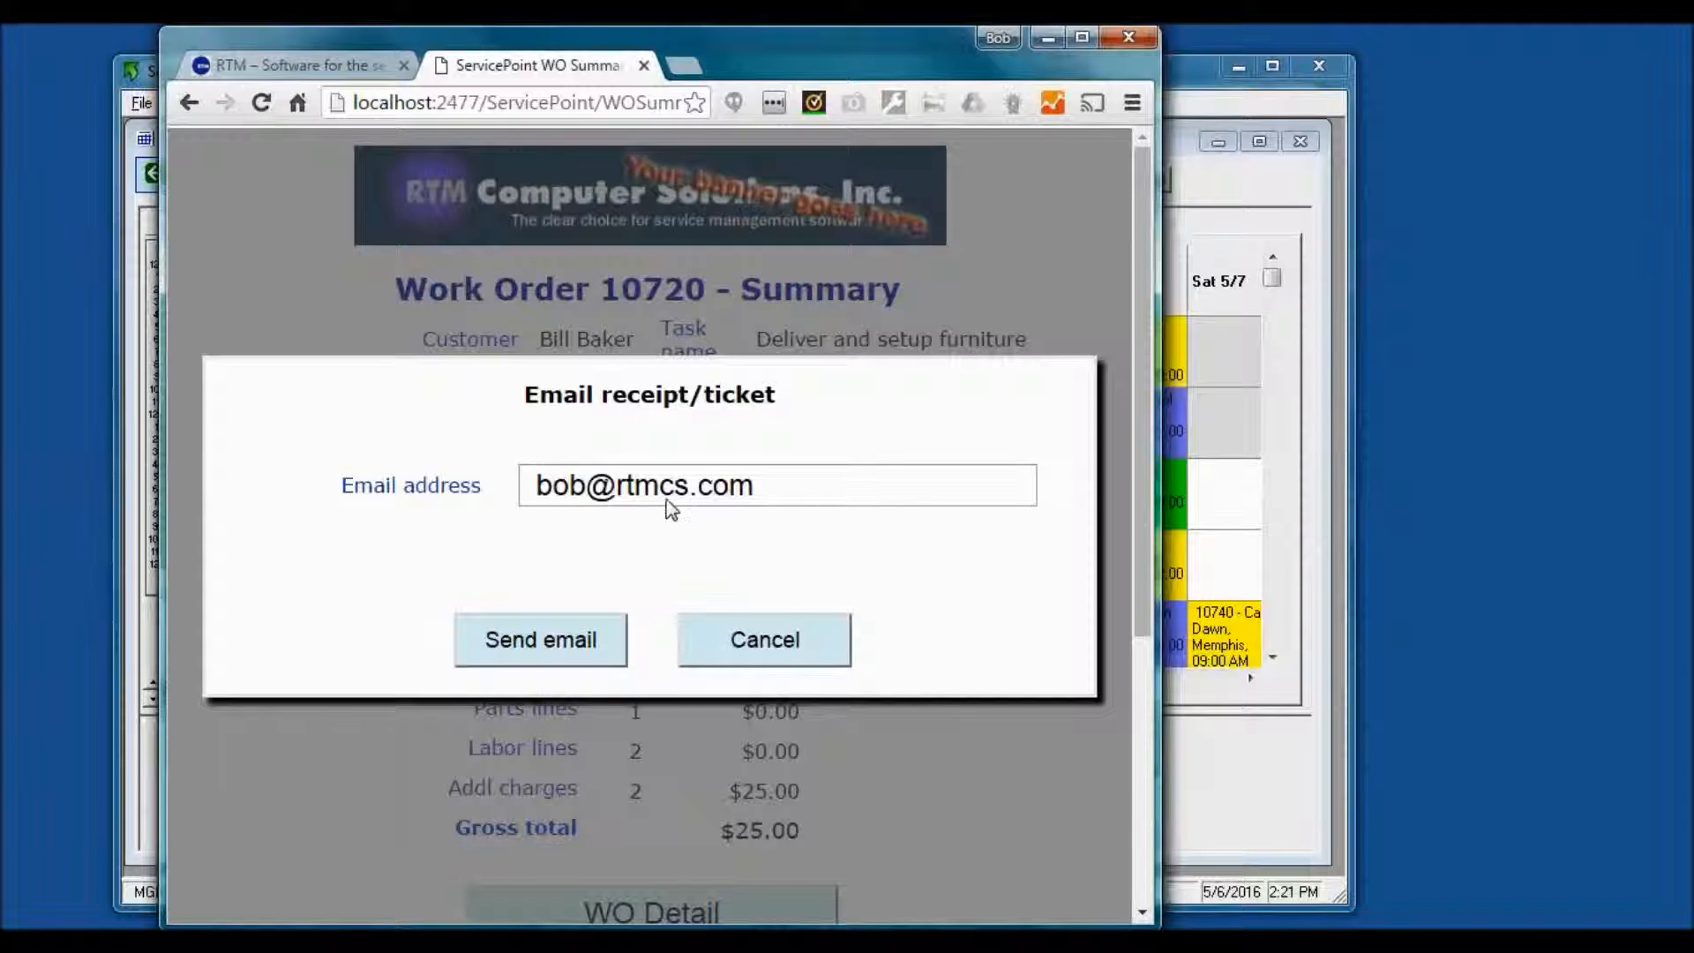
{"action": "left_click", "coordinate": [561, 638]}
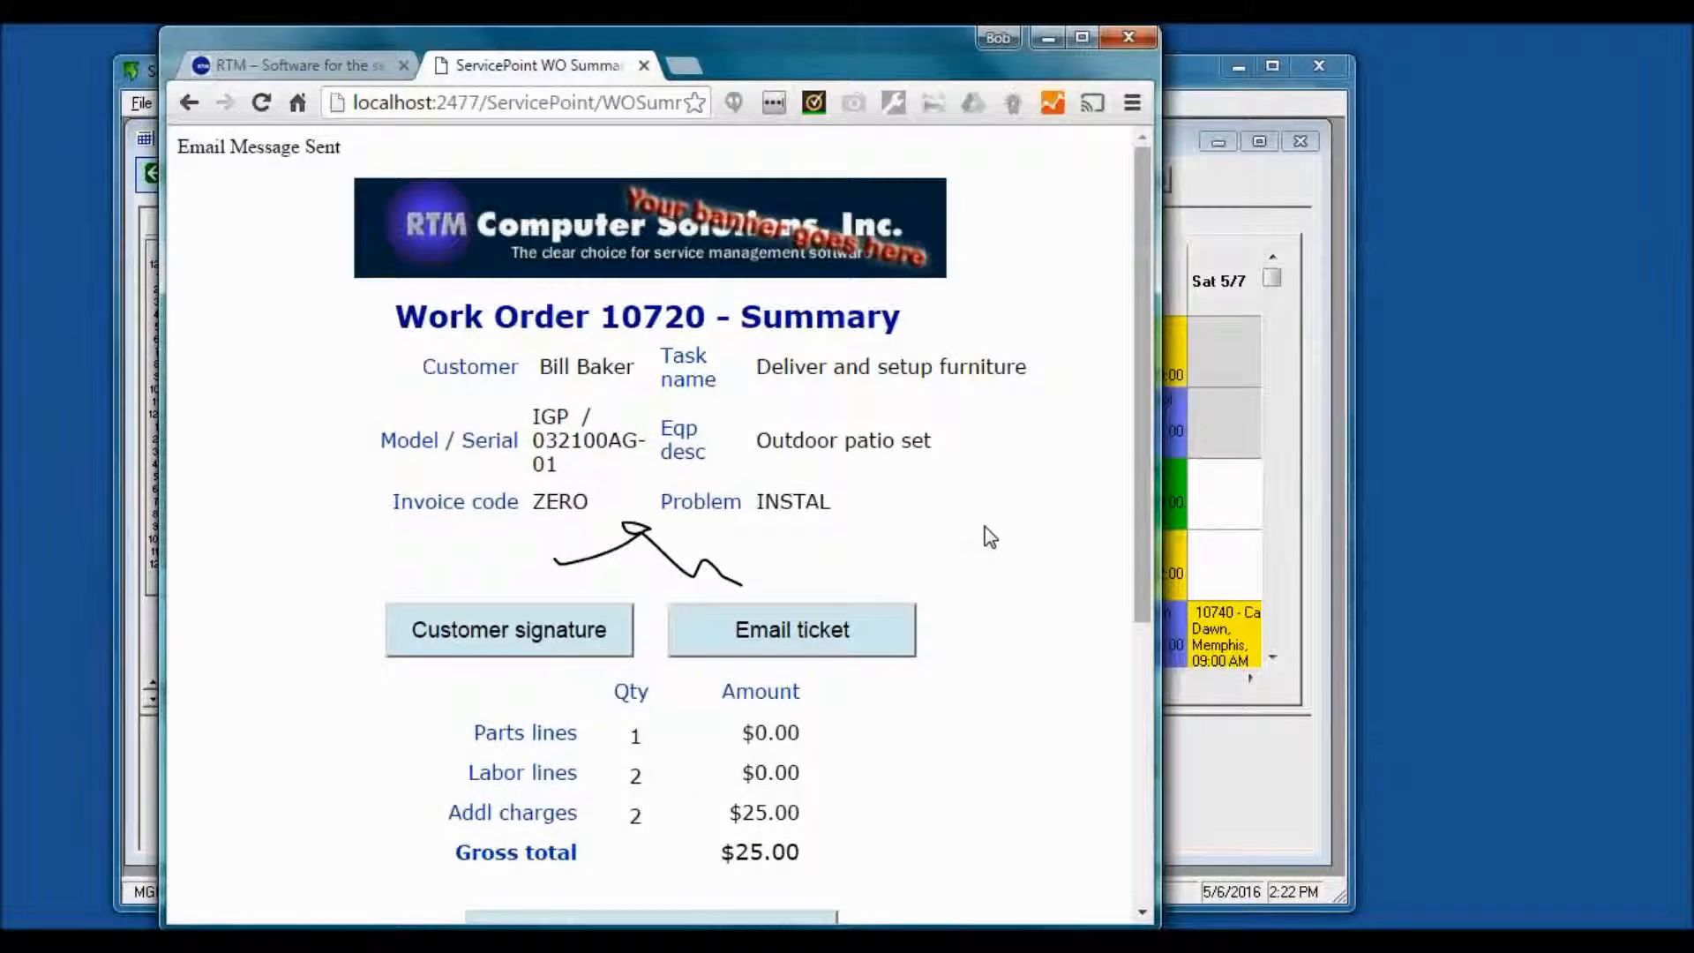
Step: Return to the work order list and reopen the details of the same outdoor patio set delivery
{"action": "scroll", "coordinate": [992, 546], "scroll_direction": "down", "scroll_amount": 2}
{"action": "scroll", "coordinate": [991, 546], "scroll_direction": "down", "scroll_amount": 2}
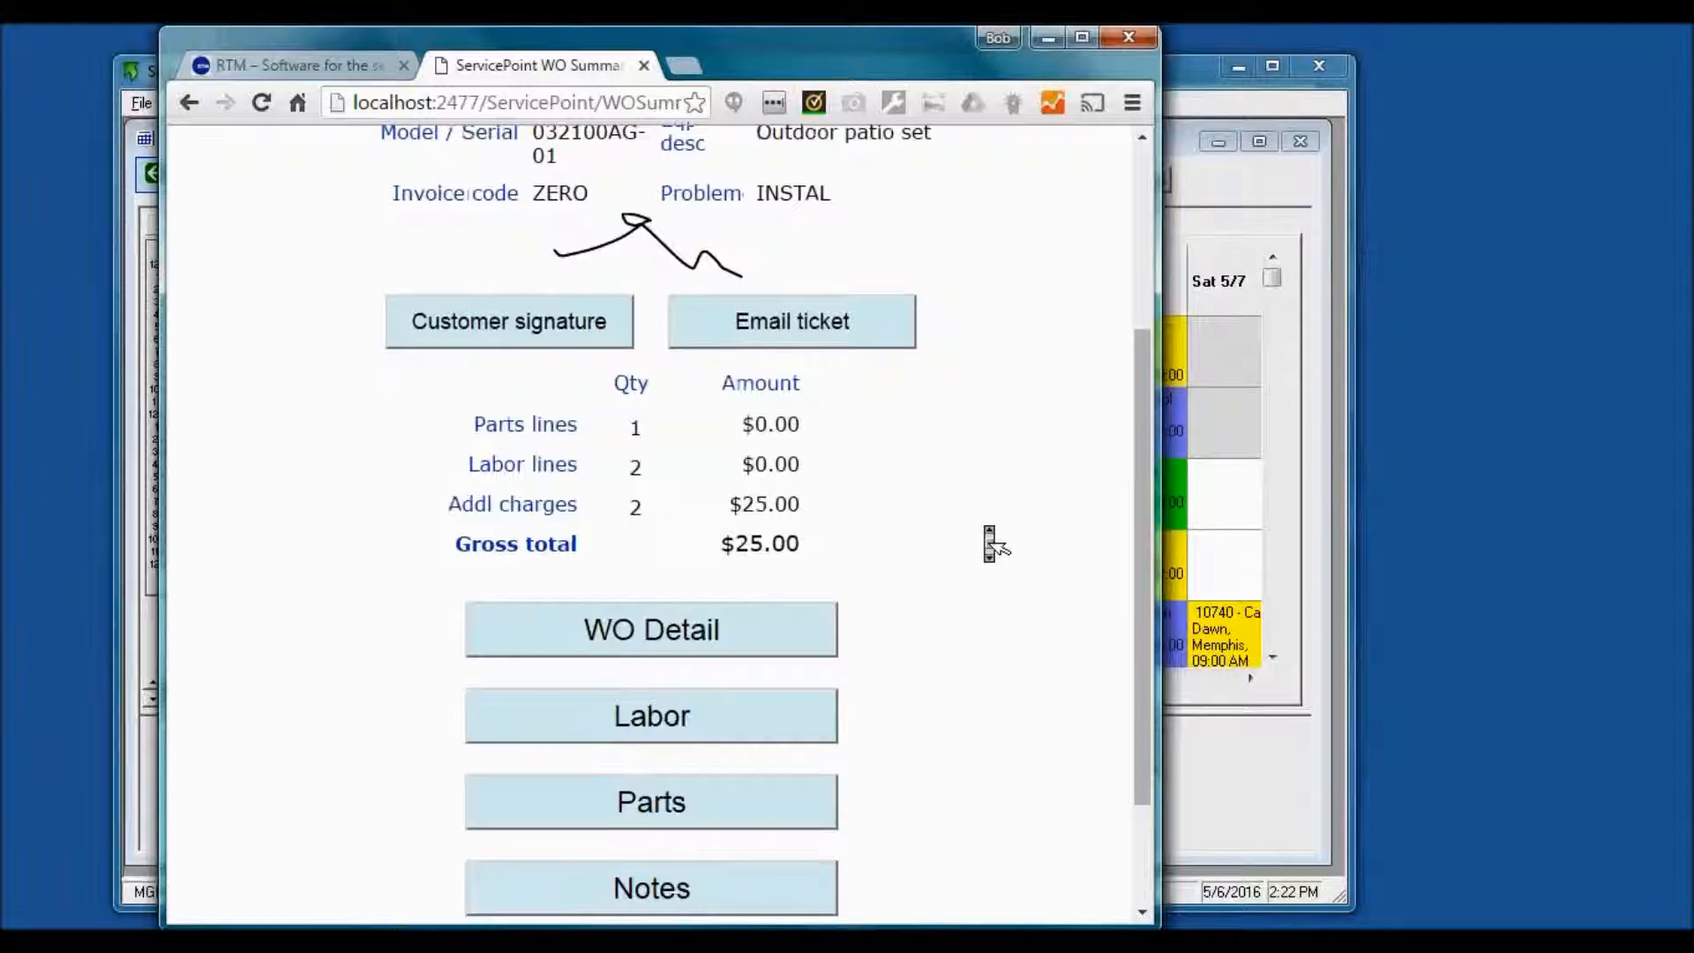
{"action": "scroll", "coordinate": [991, 545], "scroll_direction": "down", "scroll_amount": 2}
{"action": "left_click", "coordinate": [605, 832]}
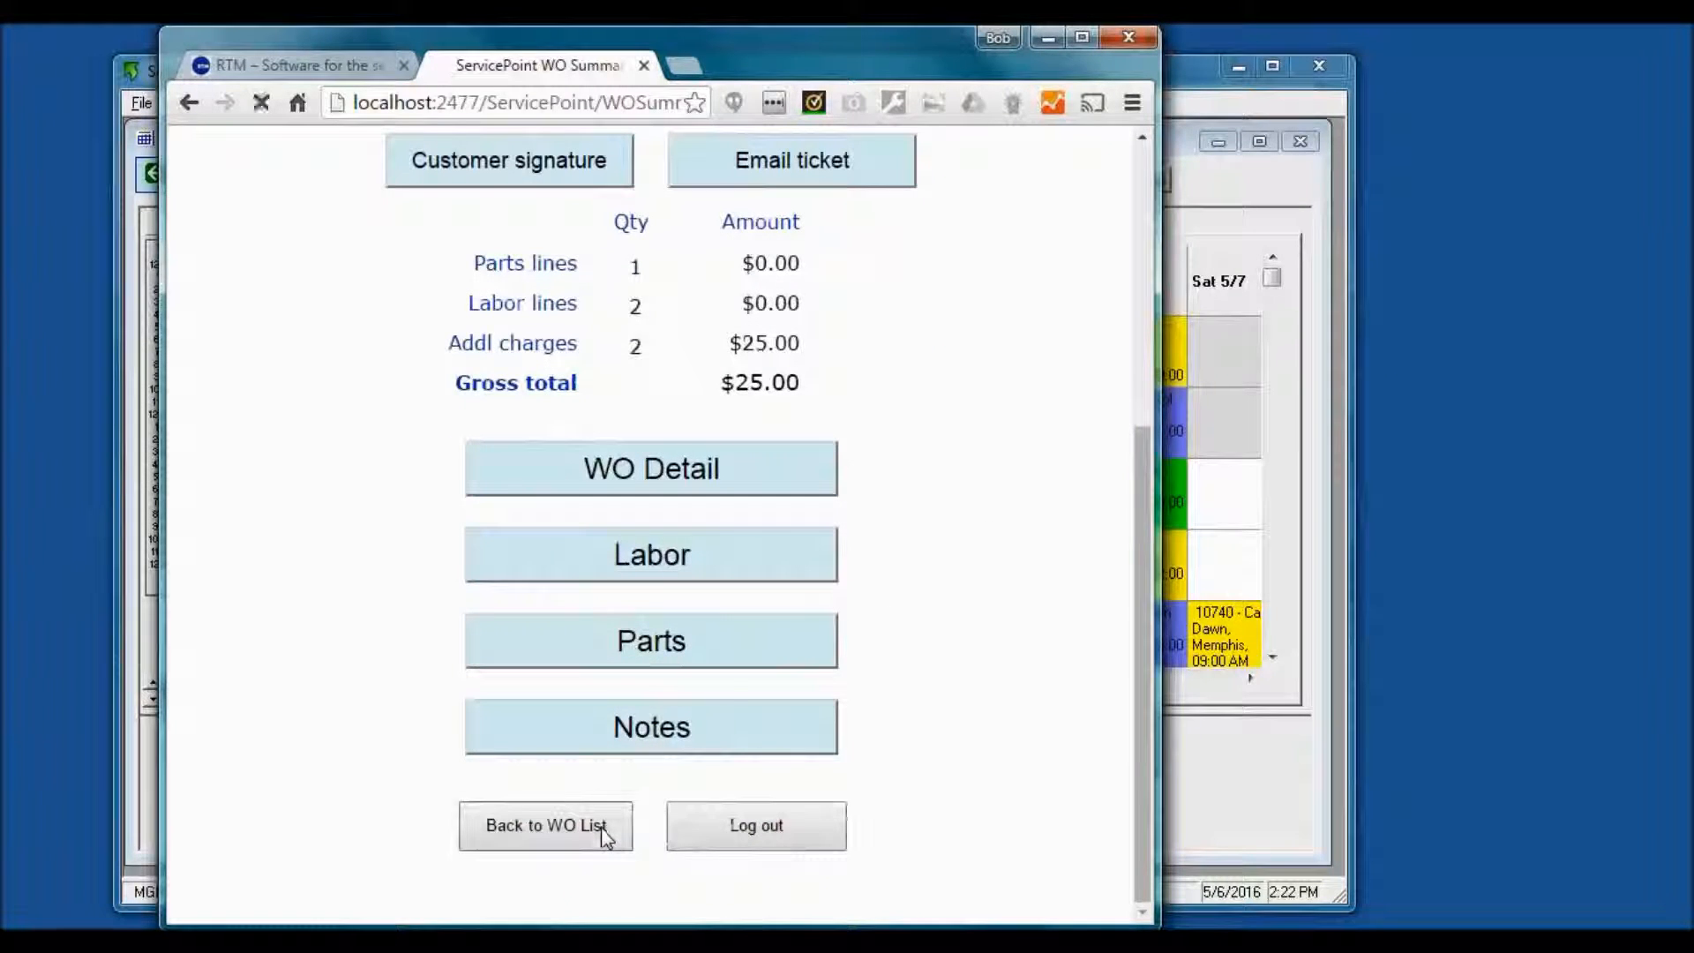
{"action": "left_click", "coordinate": [235, 452]}
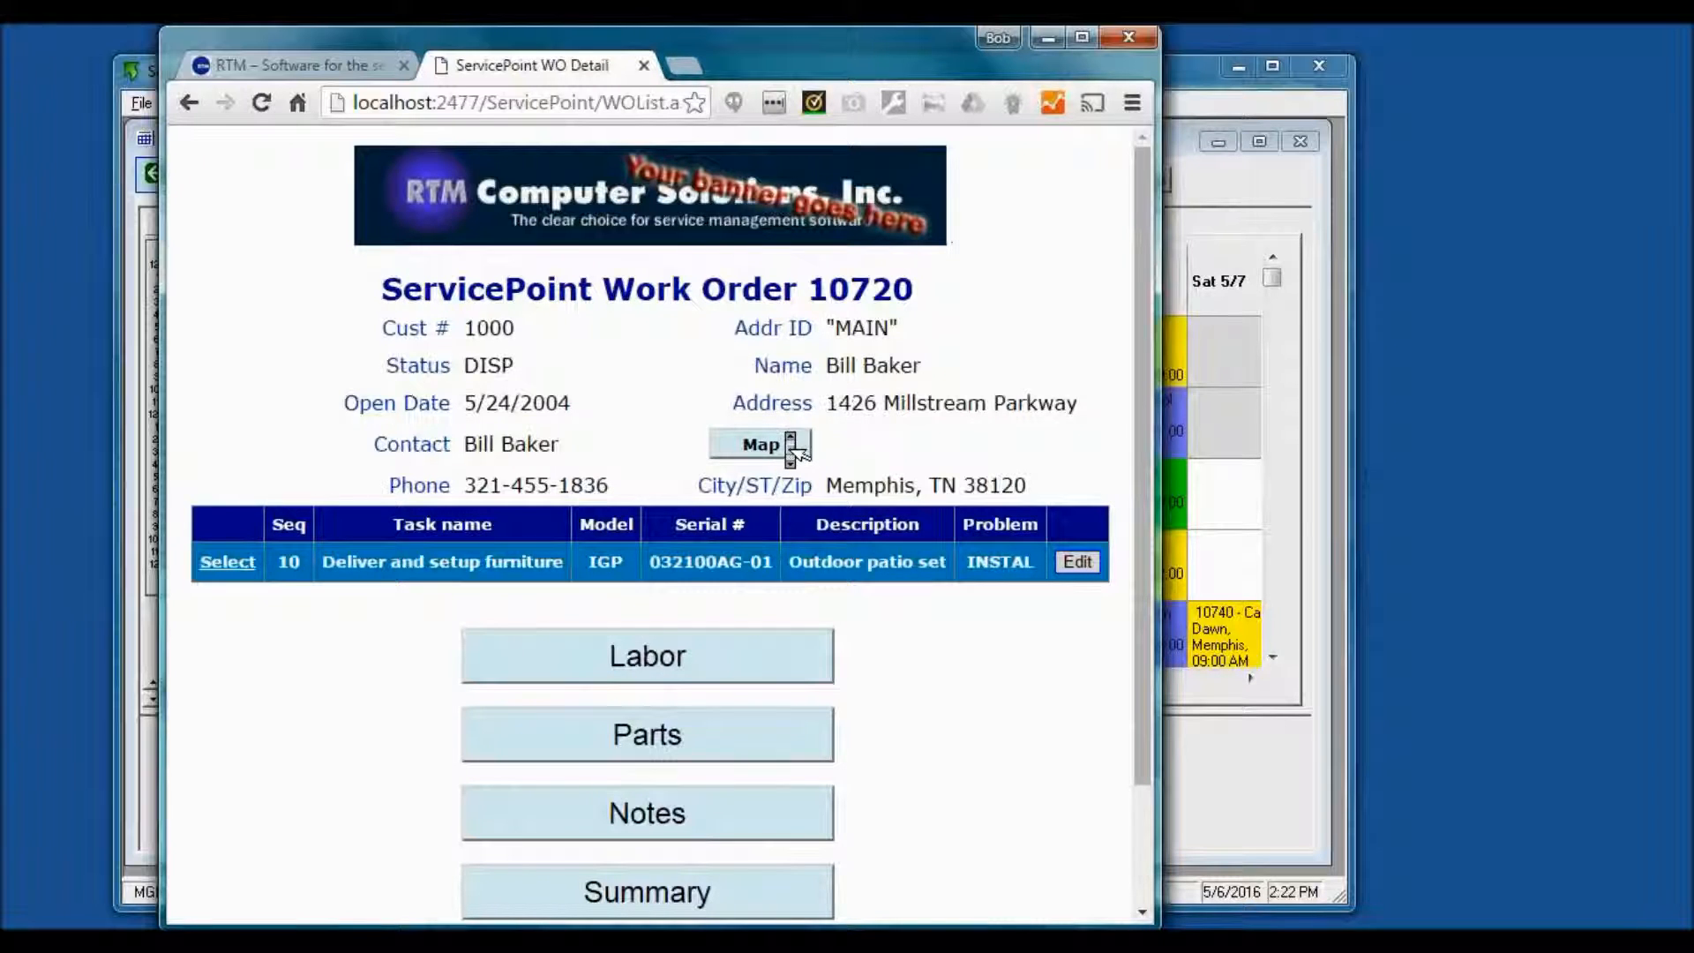
{"action": "scroll", "coordinate": [785, 434], "scroll_direction": "down", "scroll_amount": 3}
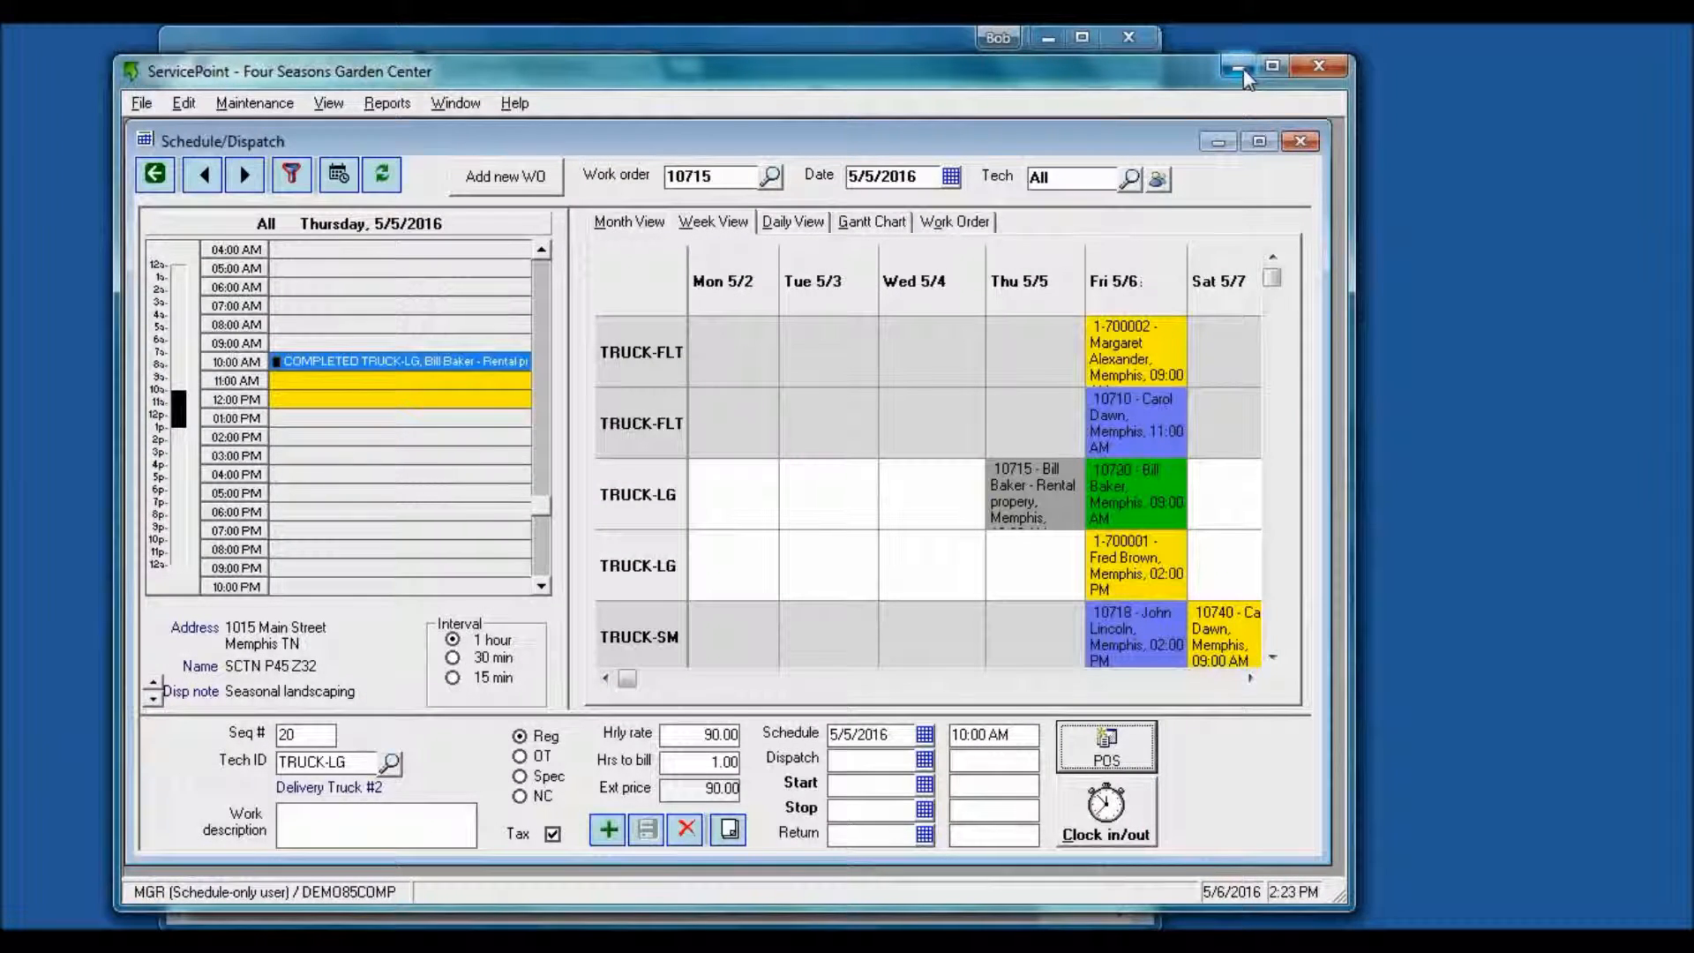
Step: Minimize the ServicePoint schedule and switch to the RTM Computer Solutions website's Contact page
{"action": "left_click", "coordinate": [1240, 67]}
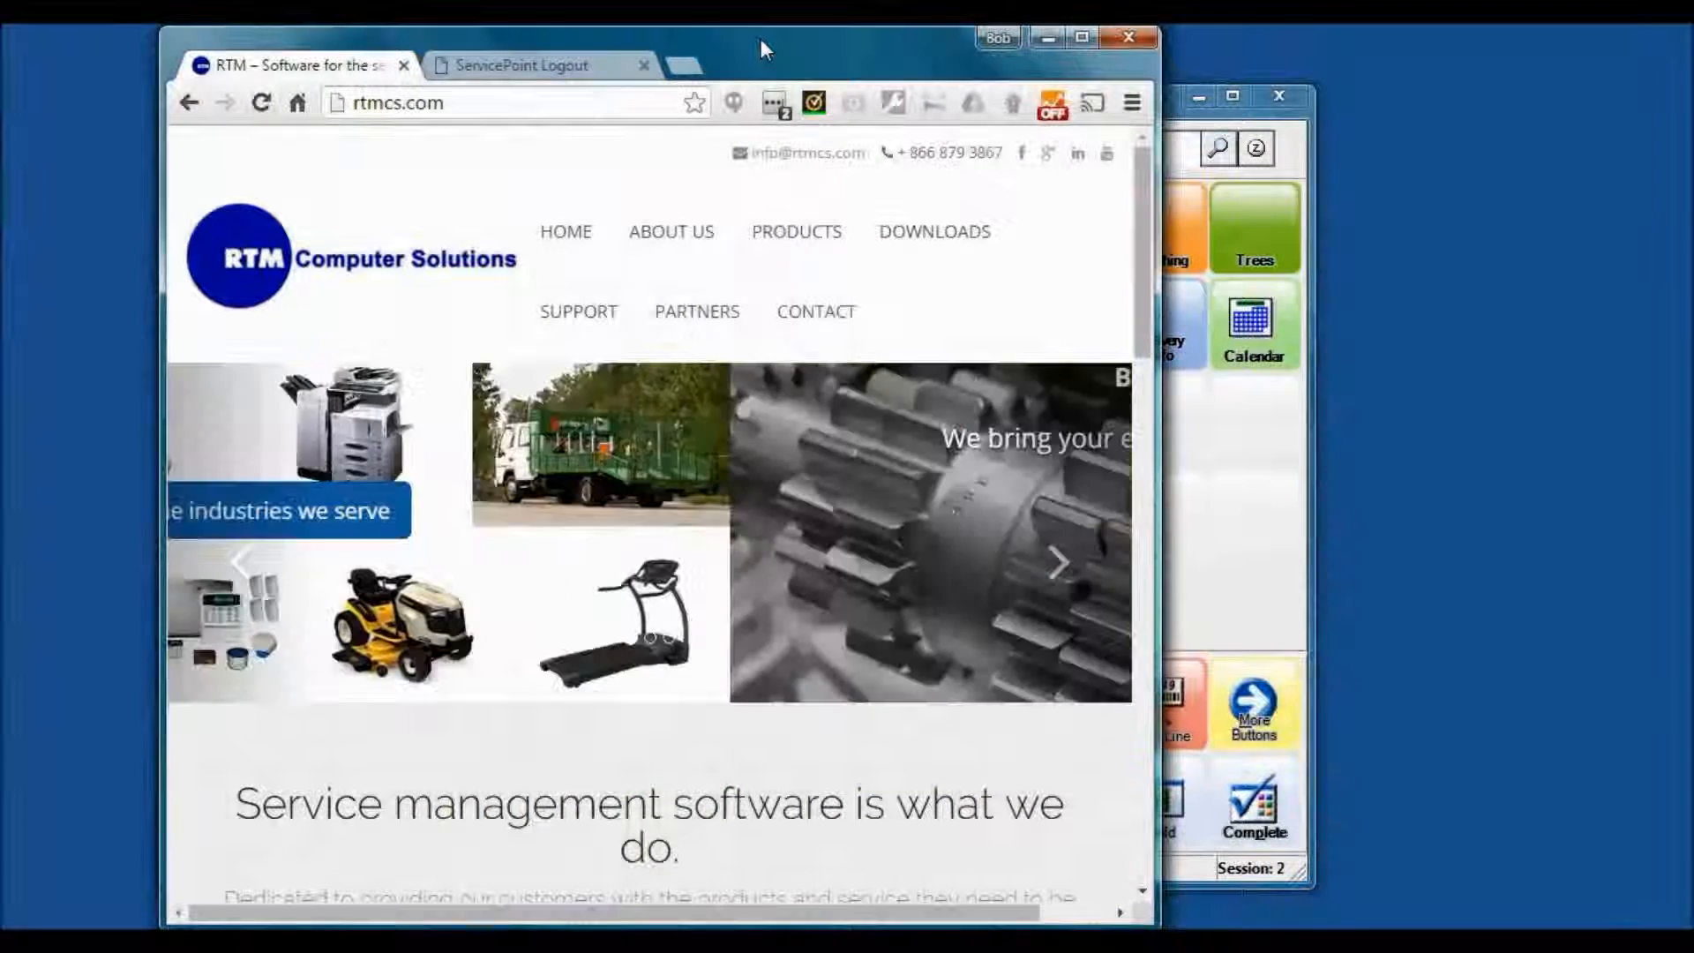
{"action": "left_click", "coordinate": [803, 311]}
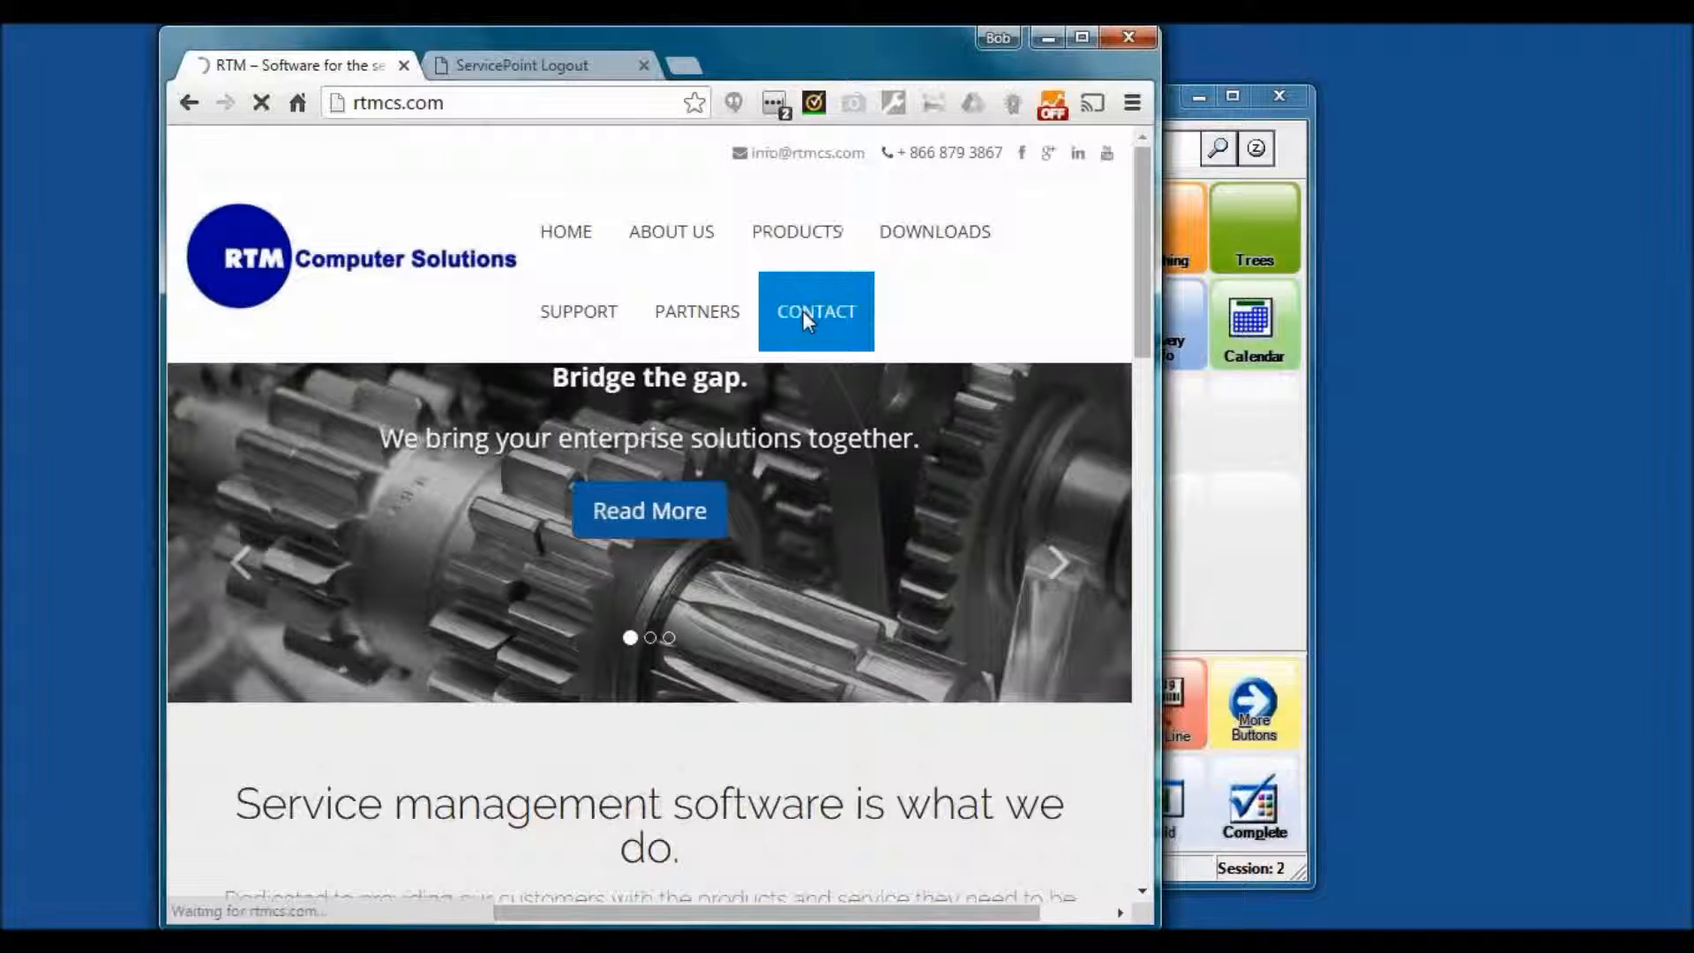